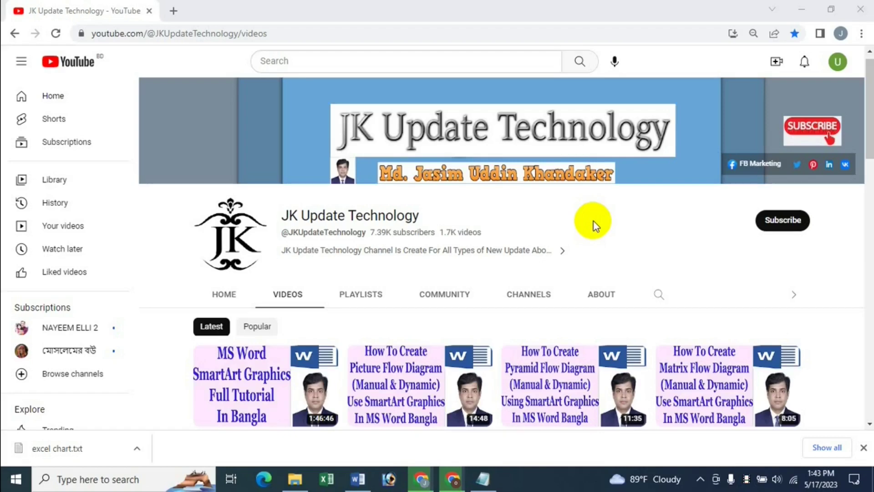
Step: Switch from the YouTube channel page to the Word document with the student marks chart
{"action": "left_click", "coordinate": [358, 478]}
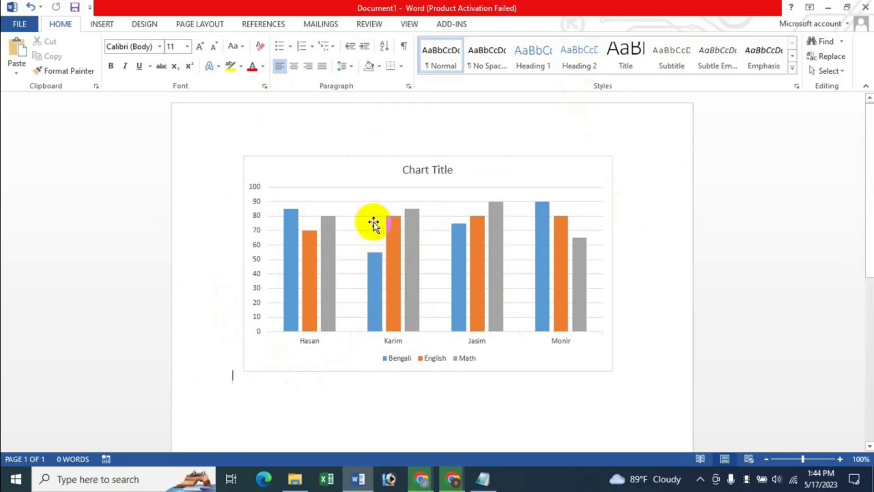
{"action": "left_click", "coordinate": [369, 173]}
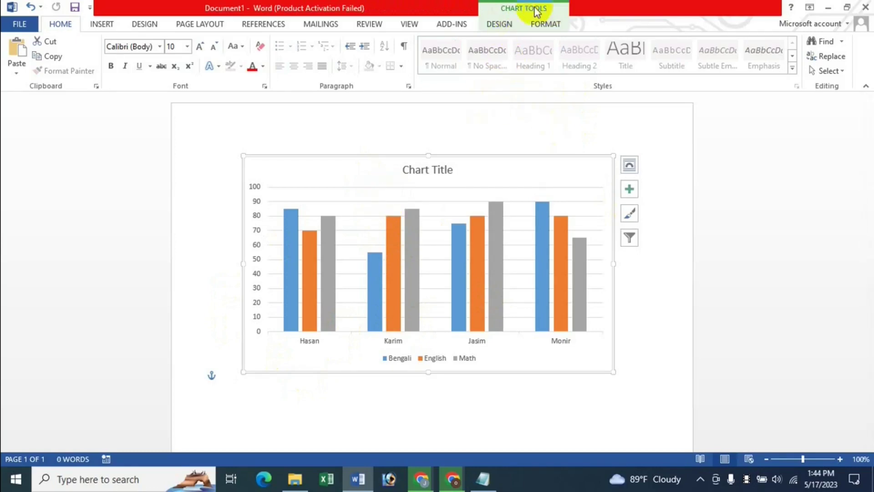
{"action": "left_click", "coordinate": [499, 26]}
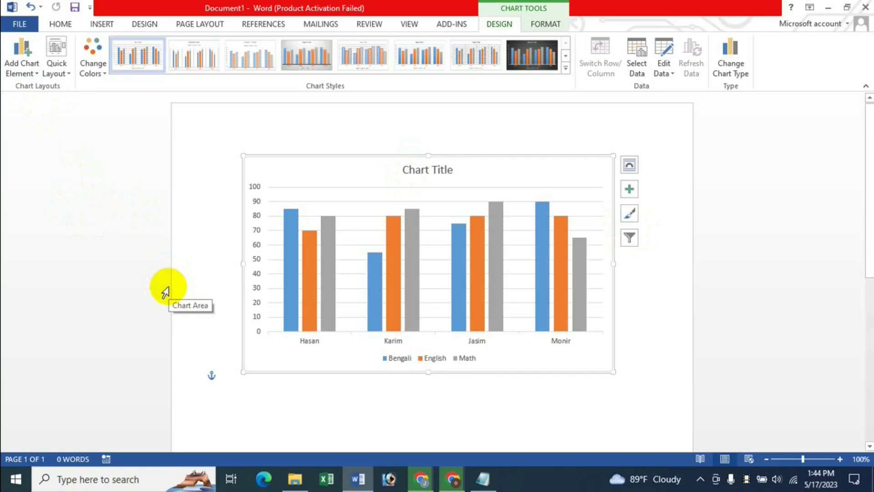
{"action": "left_click", "coordinate": [261, 404]}
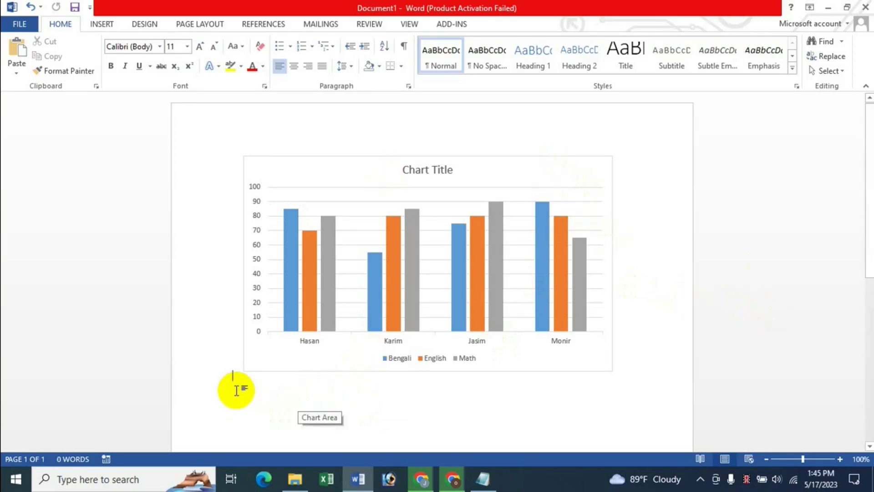
Step: Insert a Clustered Column chart with default sample data after previewing Line and Bar types
{"action": "left_click", "coordinate": [101, 25]}
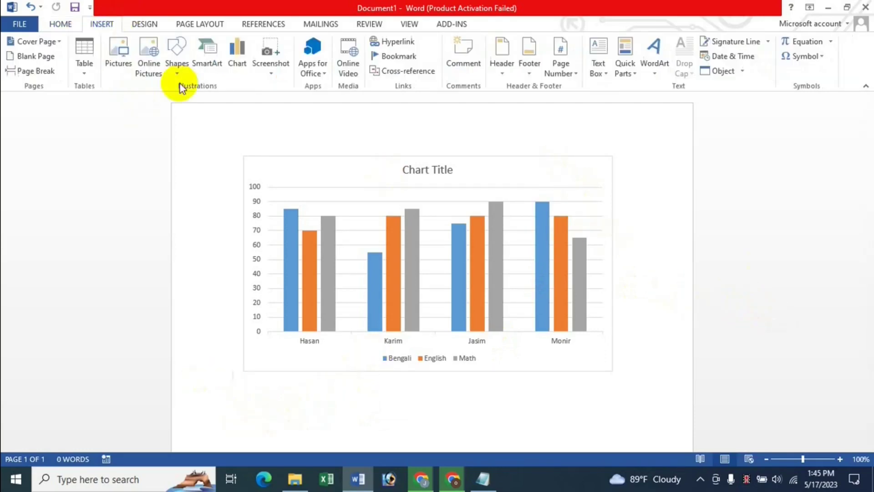
{"action": "left_click", "coordinate": [237, 62]}
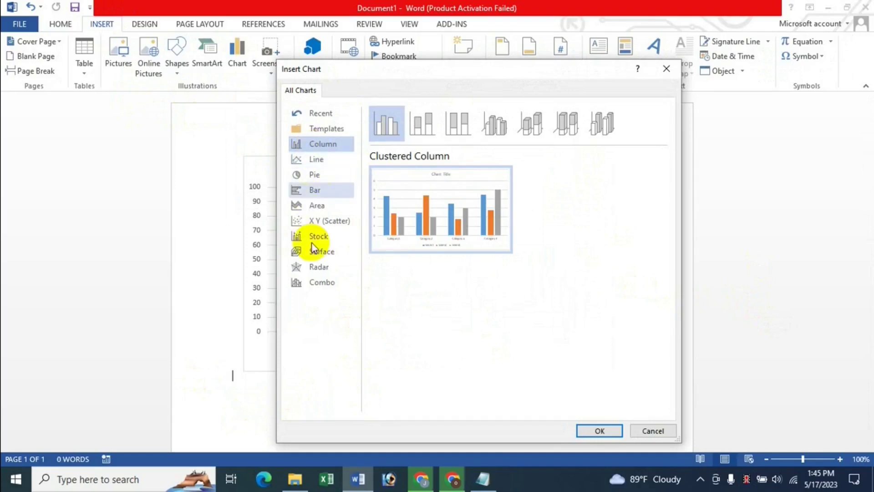
{"action": "left_click", "coordinate": [314, 161]}
{"action": "left_click", "coordinate": [314, 190]}
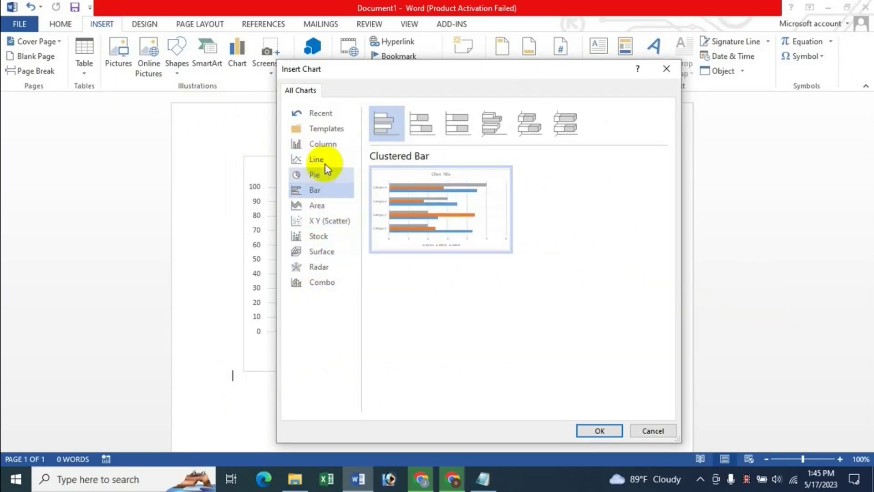
{"action": "left_click", "coordinate": [332, 150]}
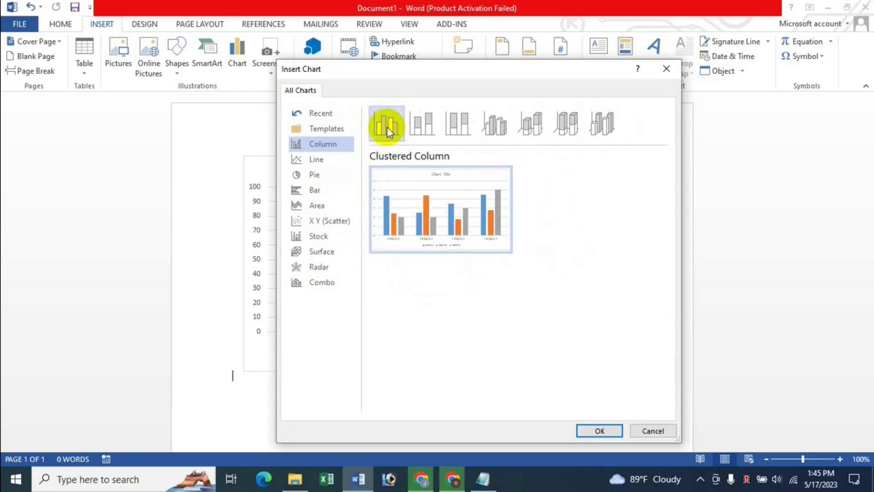
{"action": "left_click", "coordinate": [600, 431]}
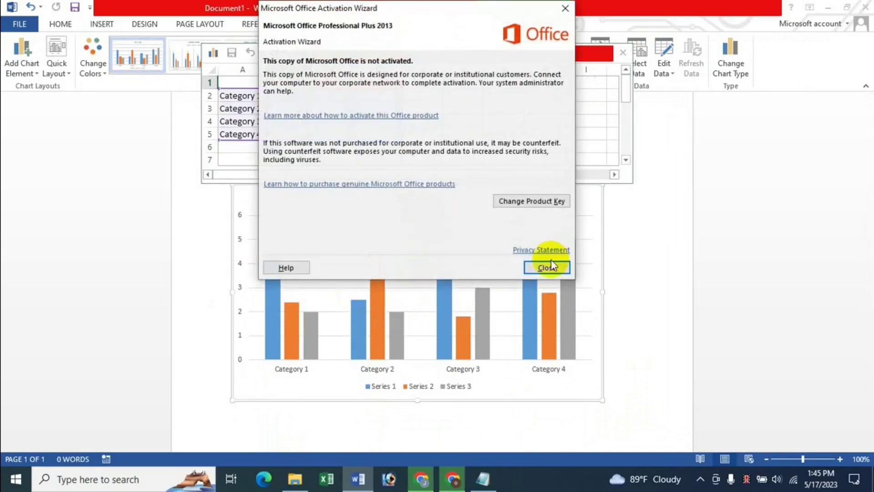
Step: Dismiss the activation warning and rename the first two categories to 'jasim' and 'karim'
{"action": "left_click", "coordinate": [552, 267]}
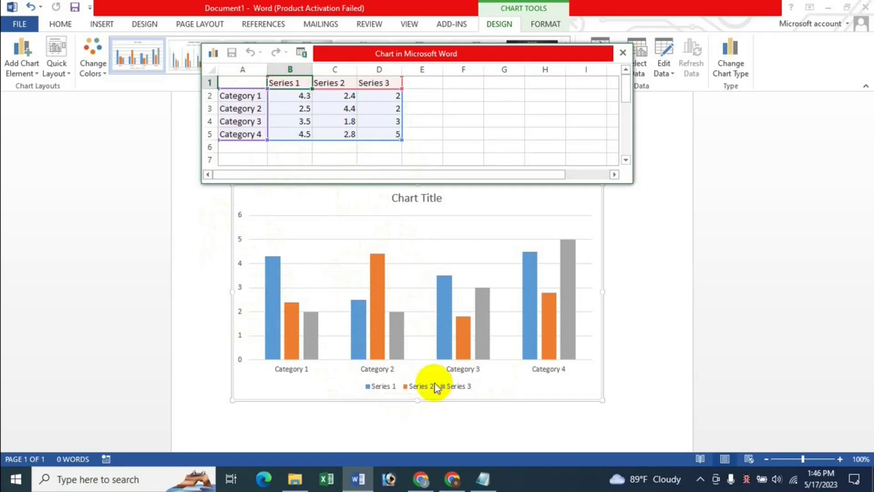
{"action": "left_click", "coordinate": [246, 96]}
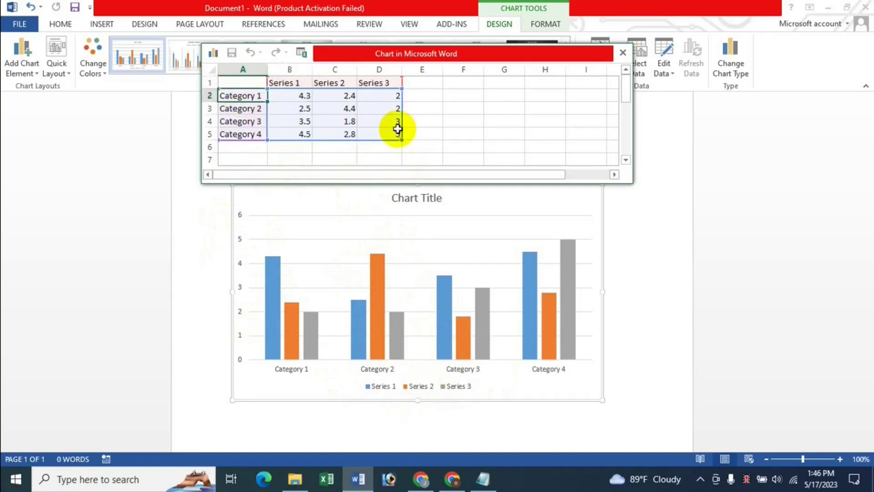
{"action": "type", "text": "jasim"}
{"action": "key", "text": "Return"}
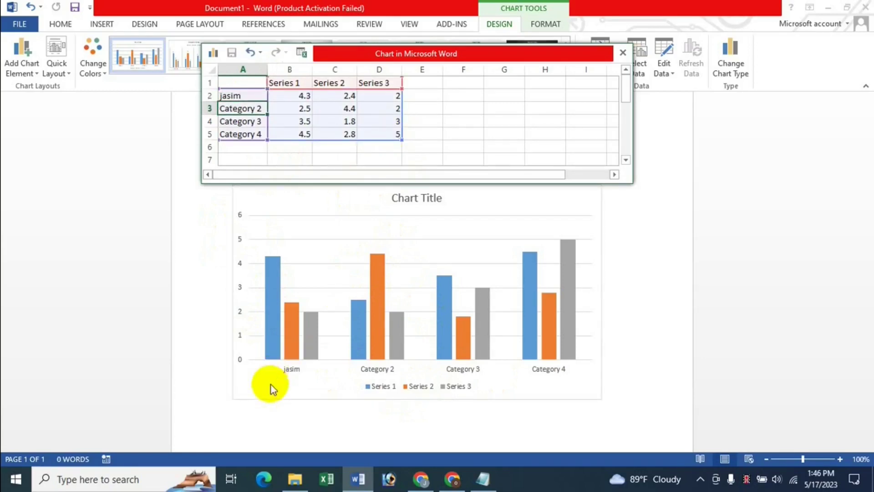
{"action": "type", "text": "karim"}
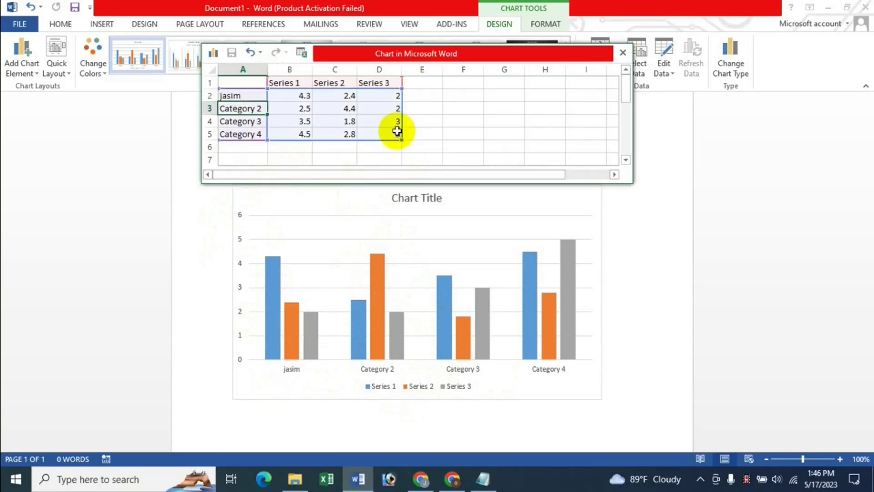
{"action": "key", "text": "Return"}
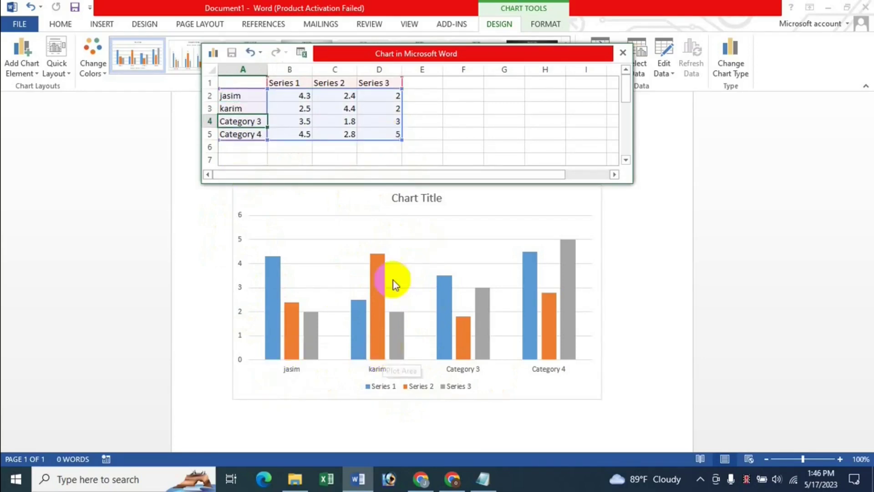
Step: Name the first series 'bangla', enter values 50 and 60, then close the data sheet
{"action": "left_click", "coordinate": [298, 83]}
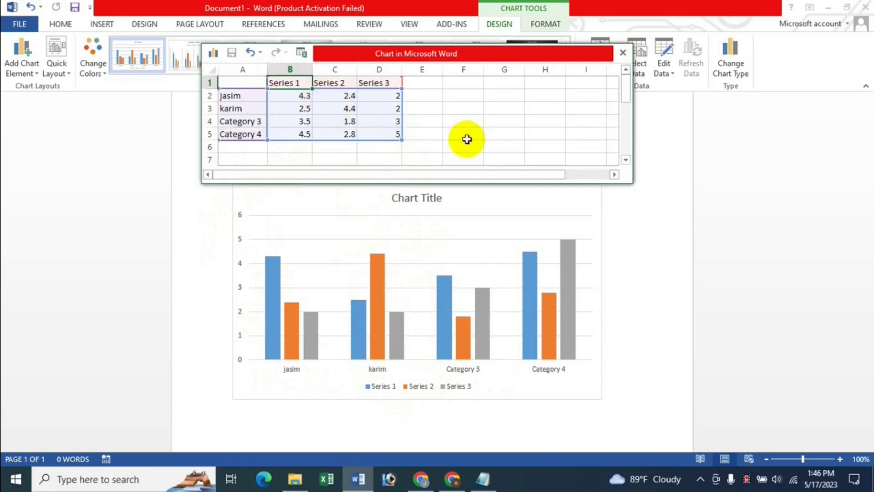
{"action": "type", "text": "bangla"}
{"action": "key", "text": "Return"}
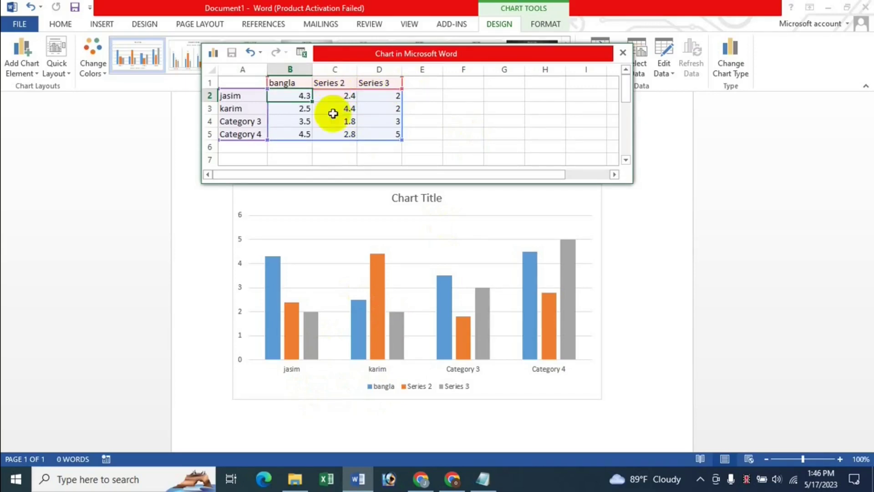
{"action": "type", "text": "50"}
{"action": "key", "text": "Return"}
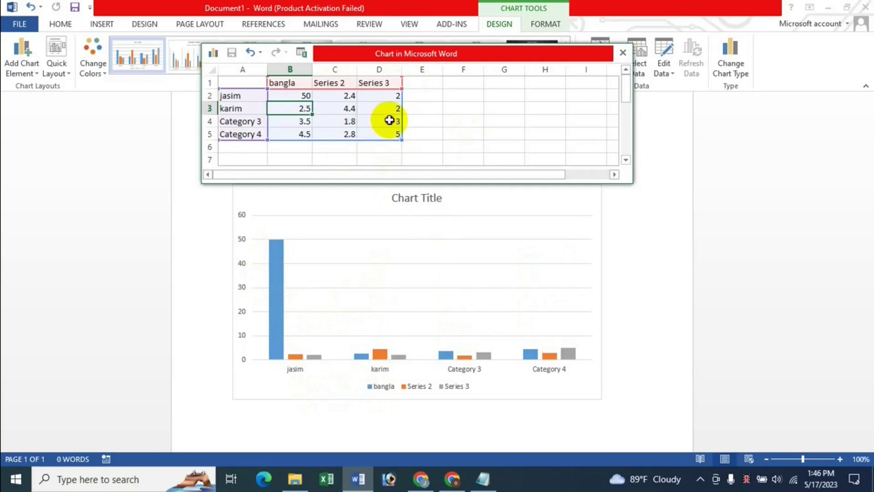
{"action": "left_click", "coordinate": [388, 121]}
{"action": "type", "text": "60"}
{"action": "key", "text": "Return"}
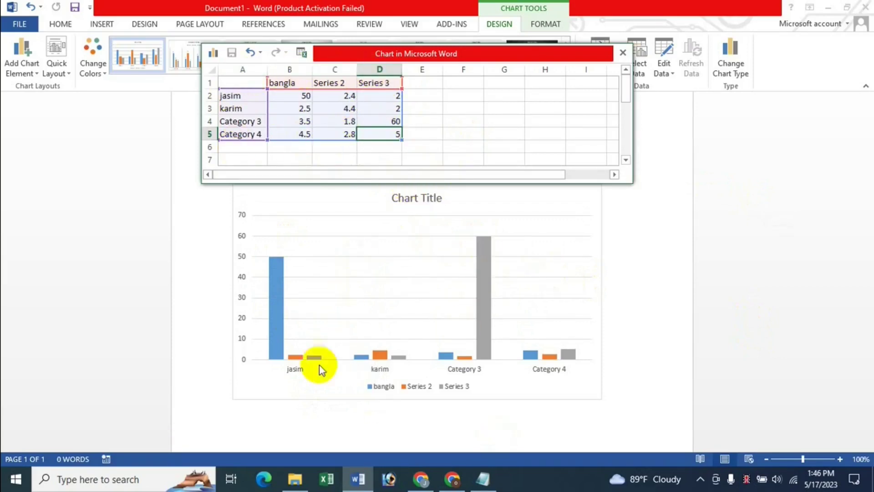
{"action": "left_click", "coordinate": [625, 54]}
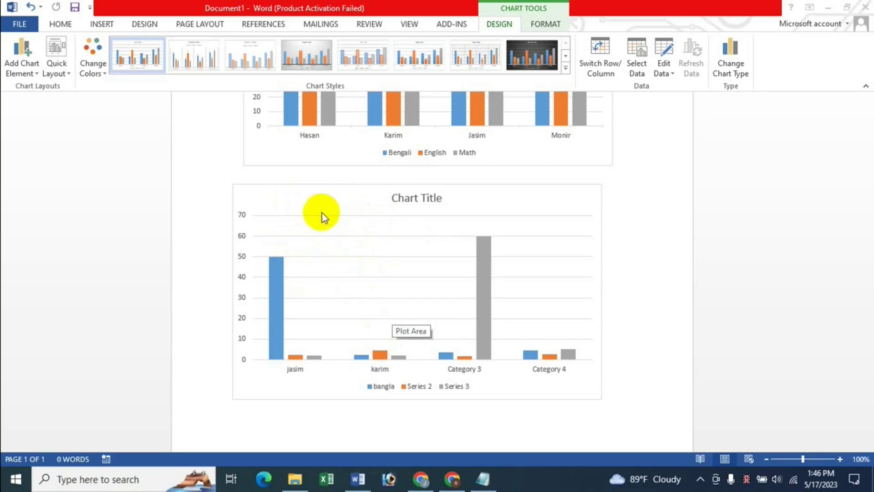
Step: Select the lower practice chart and delete it
{"action": "scroll", "coordinate": [569, 261], "scroll_direction": "up", "scroll_amount": 1}
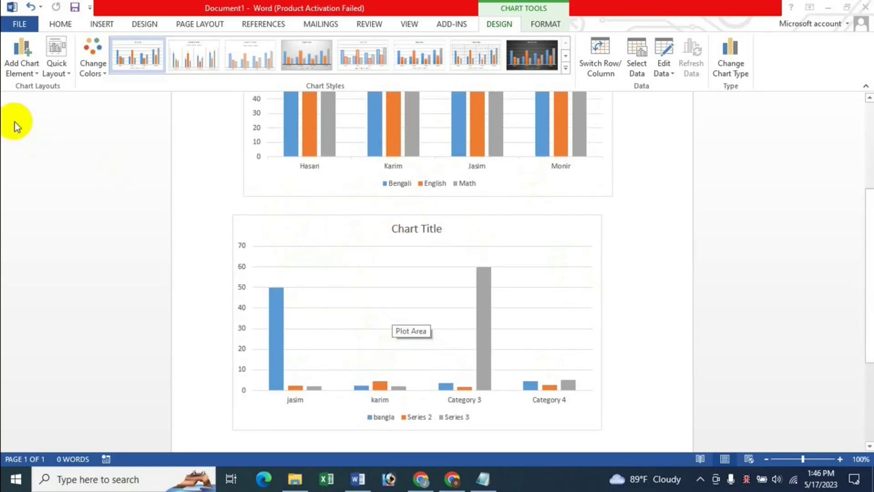
{"action": "left_click", "coordinate": [347, 229]}
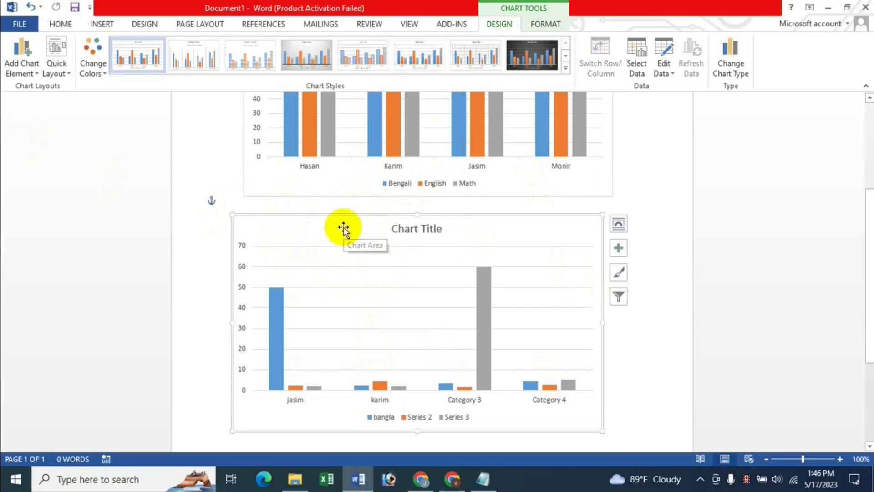
{"action": "key", "text": "Delete"}
{"action": "scroll", "coordinate": [779, 271], "scroll_direction": "up", "scroll_amount": 5}
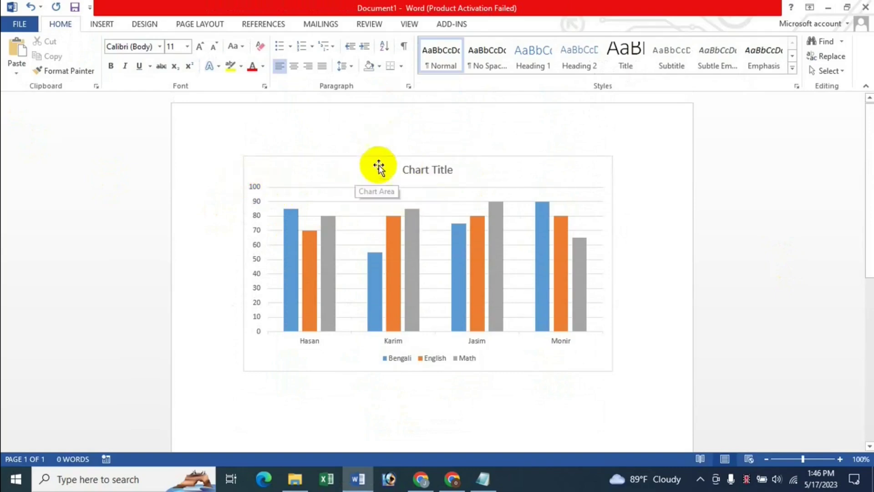
Step: Open the student marks chart's Chart Elements list and toggle the axes off and back on
{"action": "left_click", "coordinate": [360, 171]}
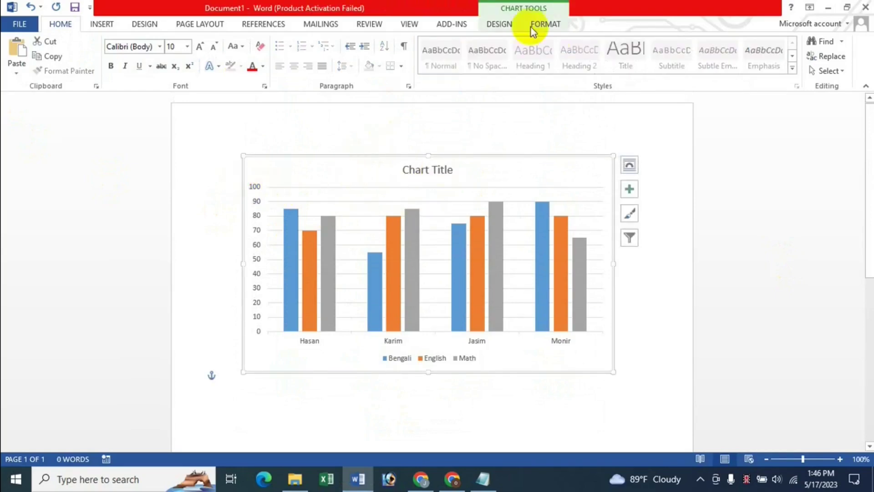
{"action": "left_click", "coordinate": [500, 25]}
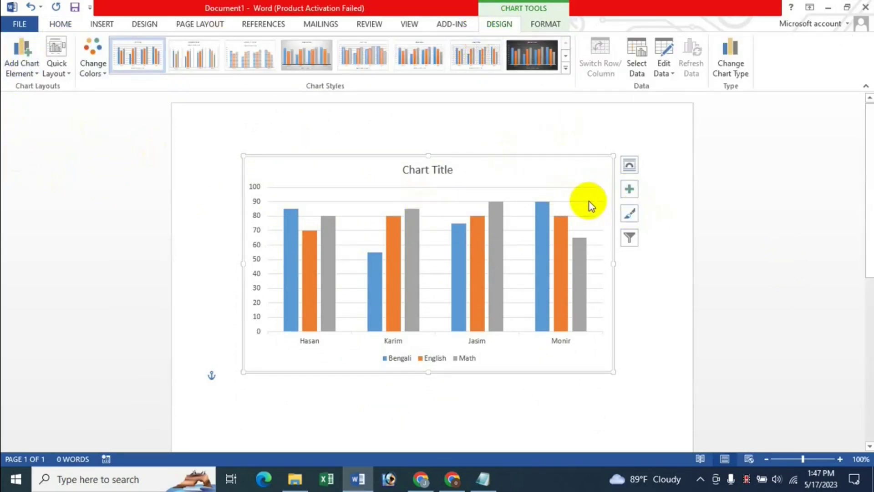
{"action": "left_click", "coordinate": [630, 190]}
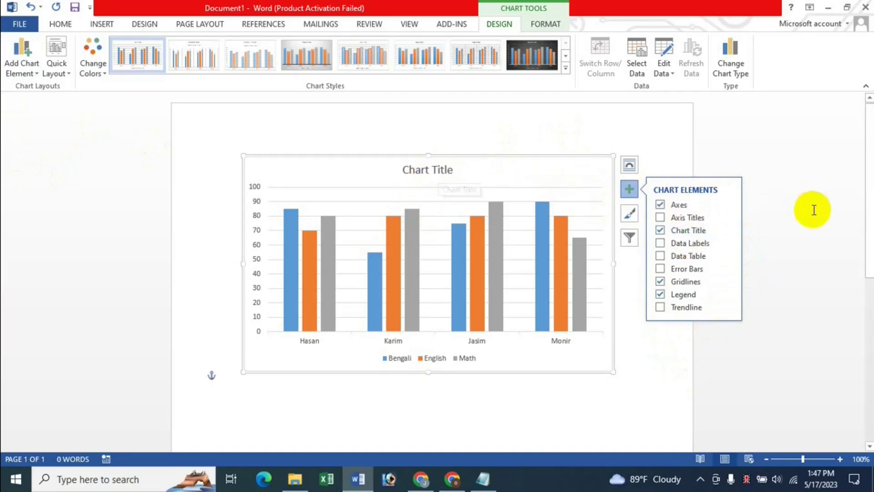
{"action": "left_click", "coordinate": [661, 205]}
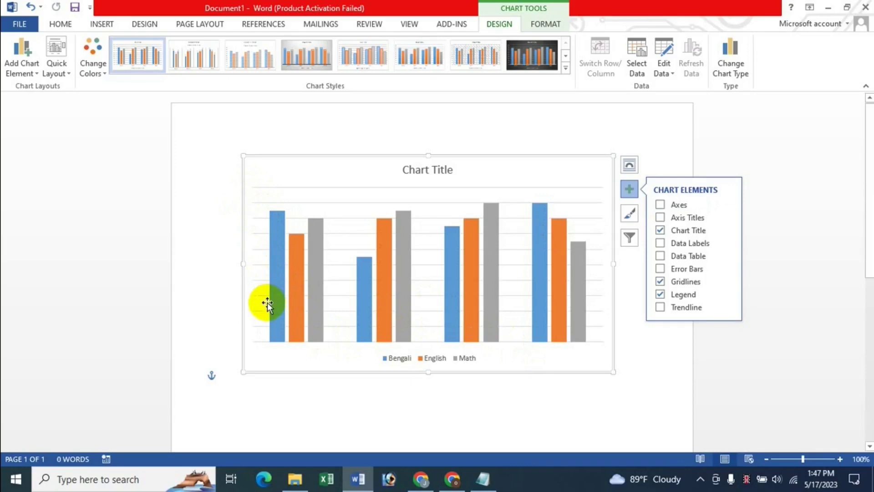
{"action": "left_click", "coordinate": [660, 203]}
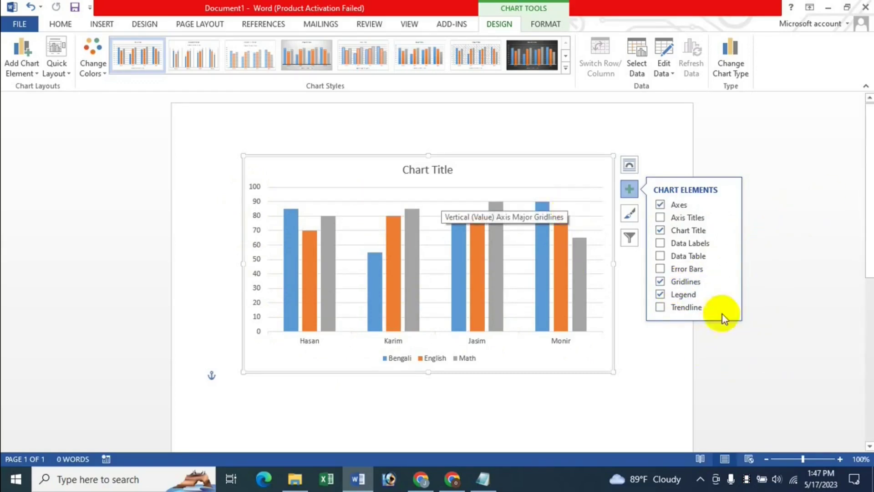
Step: Toggle the legend off and on, then place it at the Bottom
{"action": "left_click", "coordinate": [660, 295]}
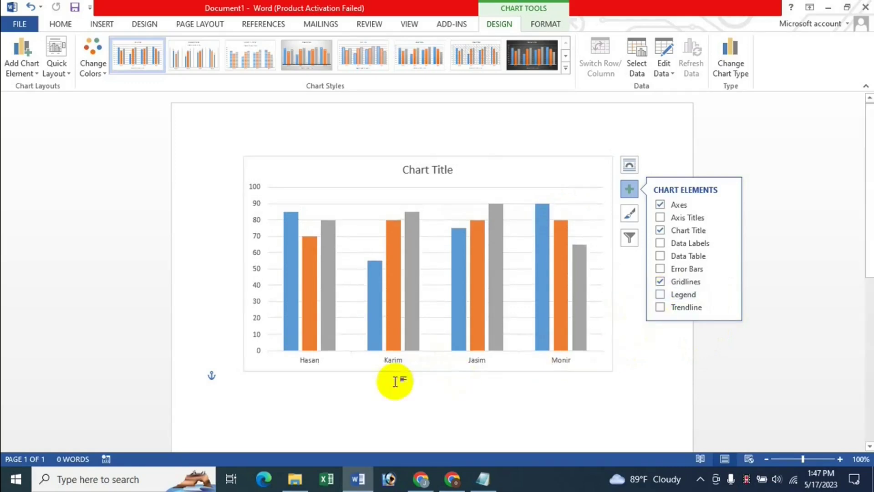
{"action": "left_click", "coordinate": [660, 295]}
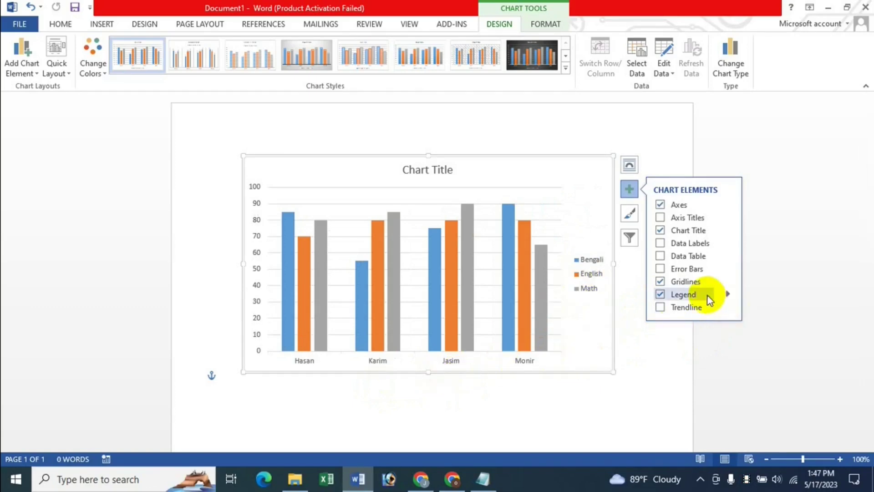
{"action": "left_click", "coordinate": [727, 294]}
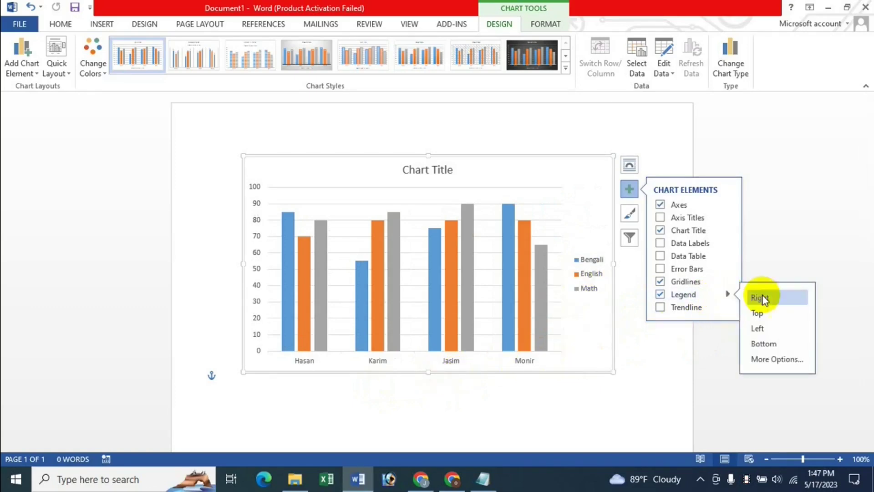
{"action": "left_click", "coordinate": [763, 347]}
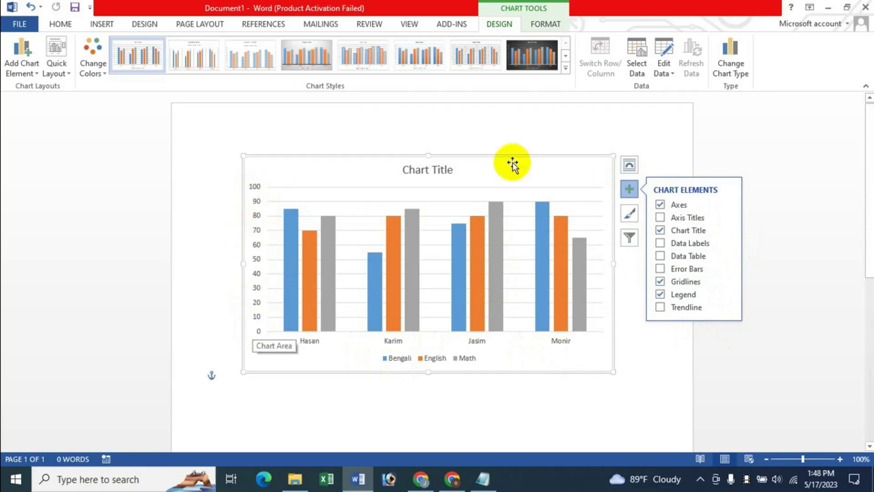
{"action": "left_click", "coordinate": [728, 204]}
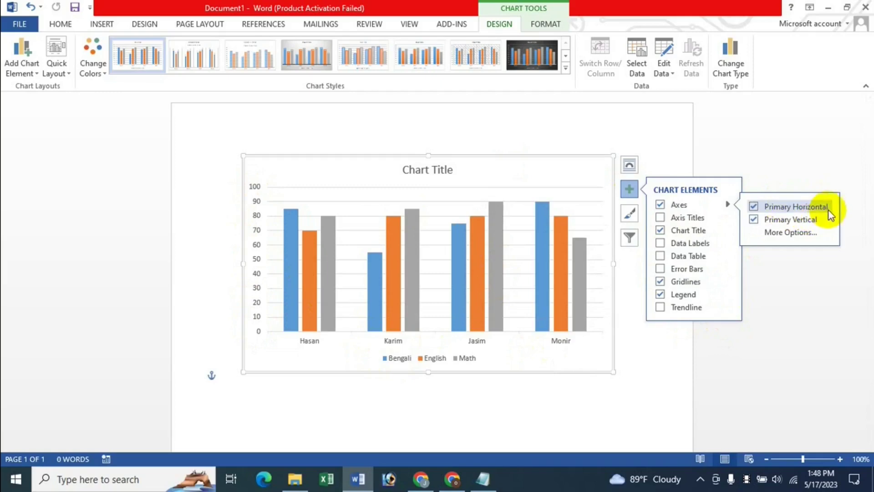
{"action": "left_click", "coordinate": [754, 207]}
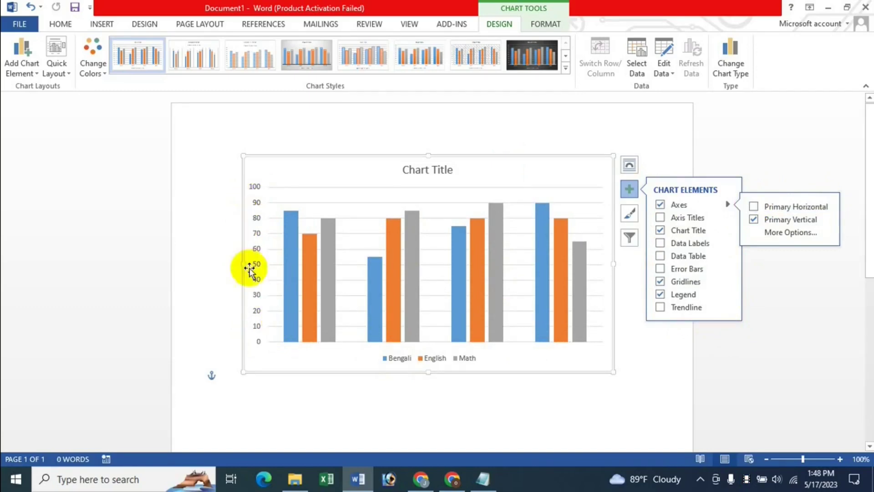
{"action": "left_click", "coordinate": [754, 207]}
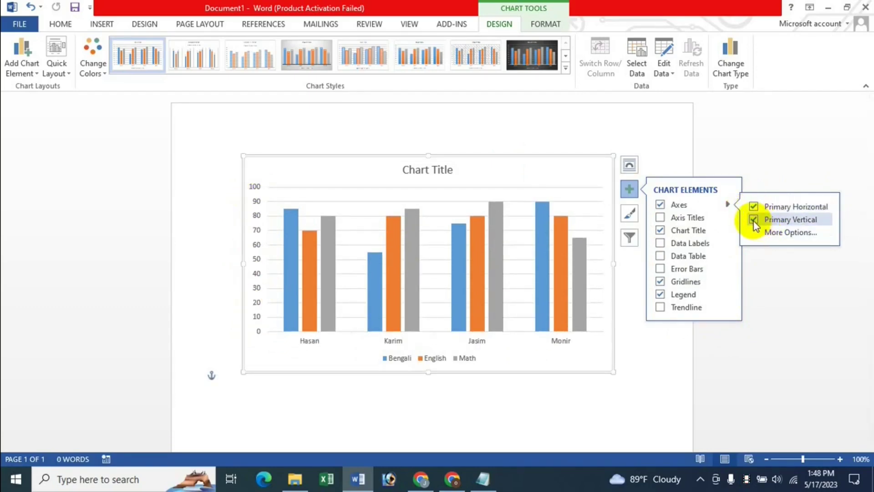
{"action": "left_click", "coordinate": [753, 220]}
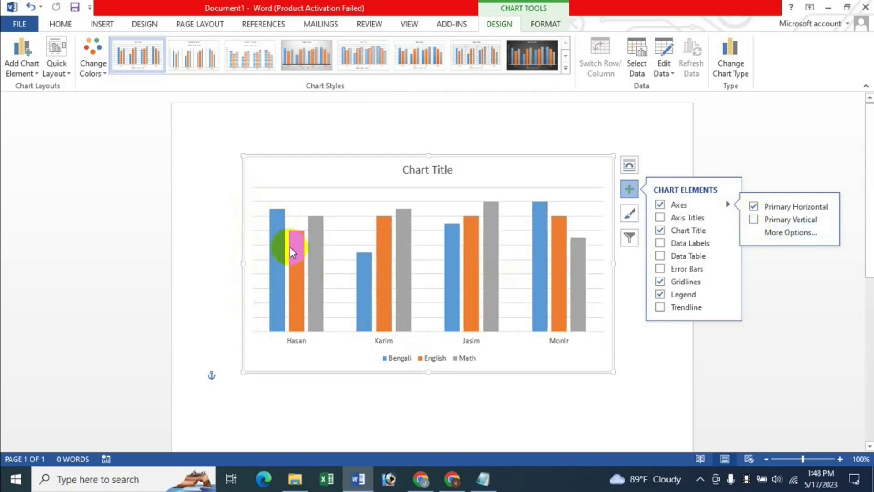
{"action": "left_click", "coordinate": [754, 219]}
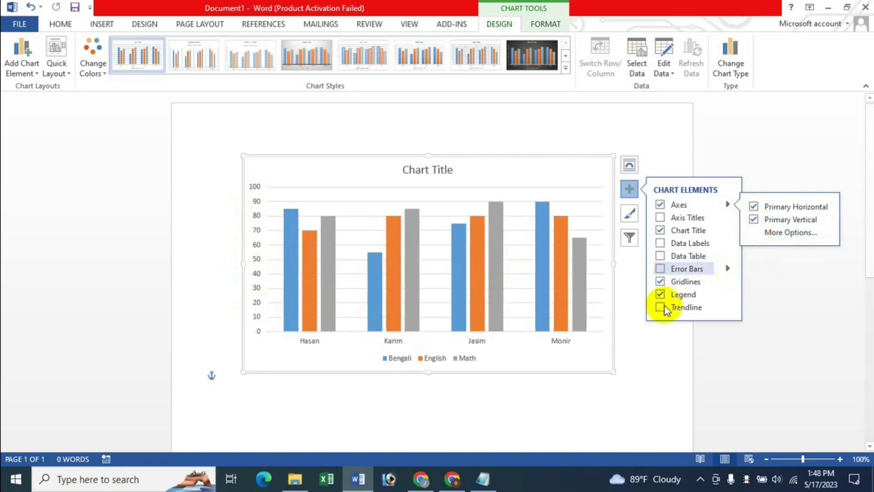
{"action": "left_click", "coordinate": [757, 207]}
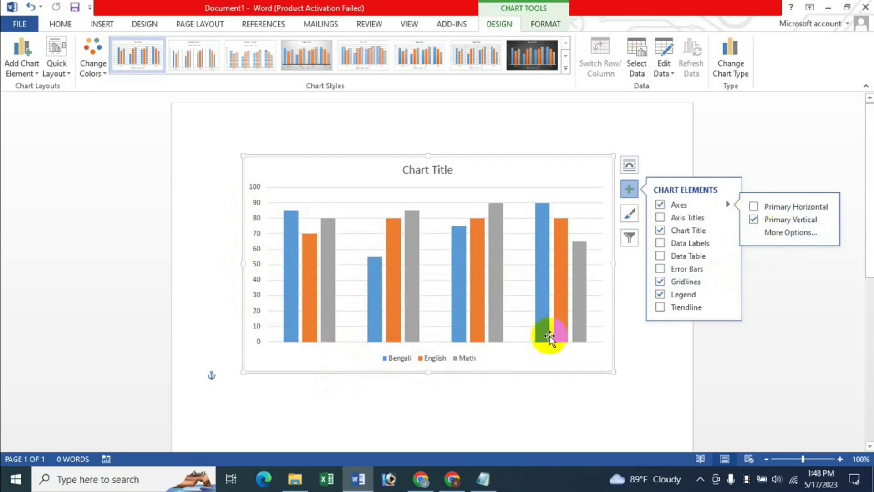
{"action": "left_click", "coordinate": [755, 207]}
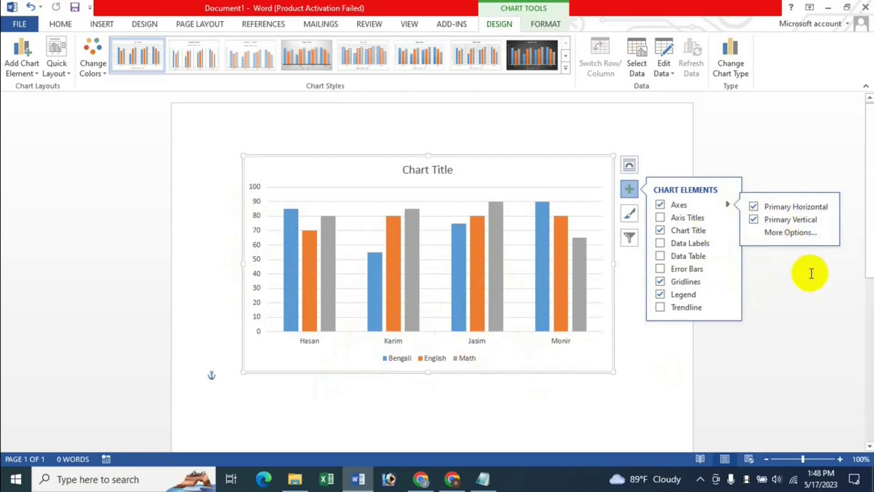
Step: Set the horizontal axis's vertical-axis crossing to Automatic, keeping it between tick marks
{"action": "left_click", "coordinate": [784, 233]}
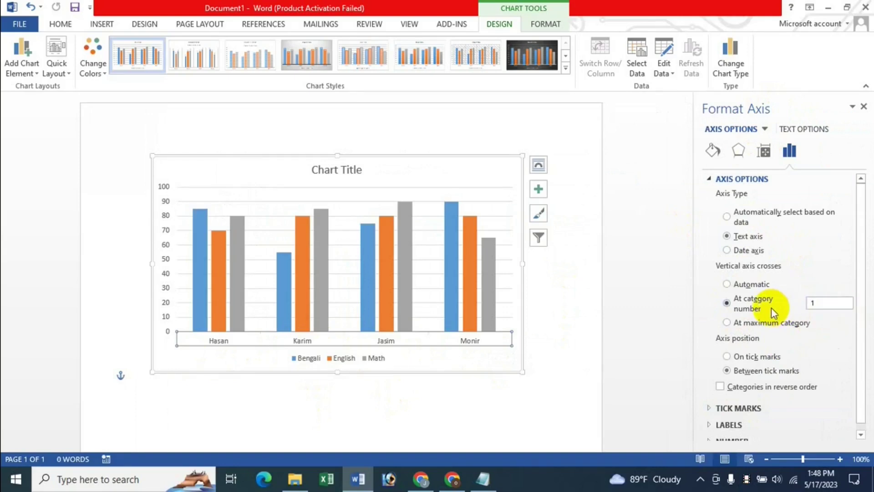
{"action": "left_click", "coordinate": [750, 284]}
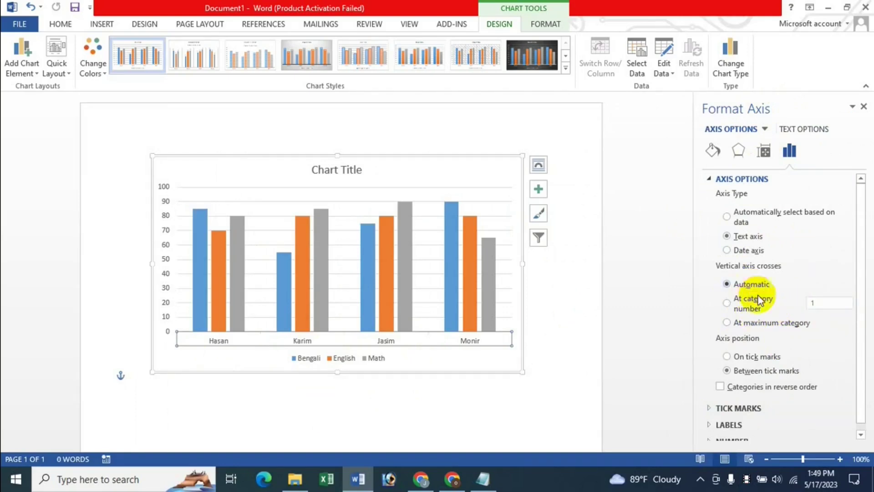
{"action": "left_click", "coordinate": [751, 356]}
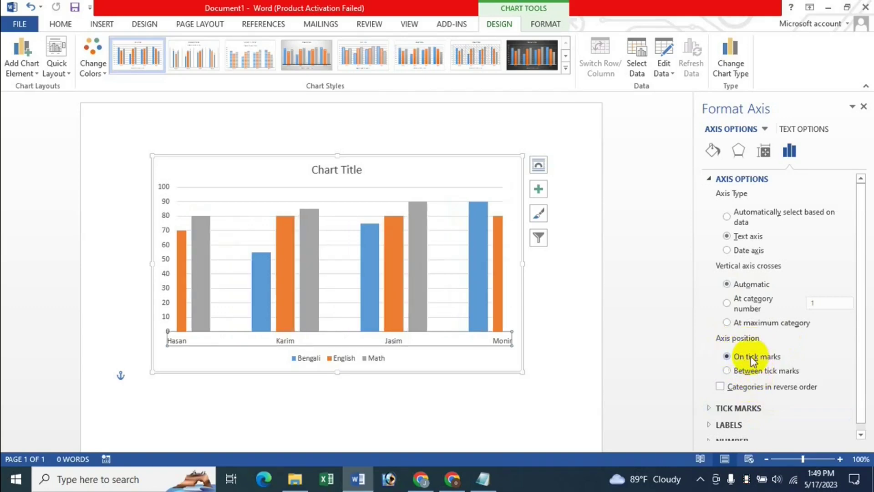
{"action": "left_click", "coordinate": [748, 372]}
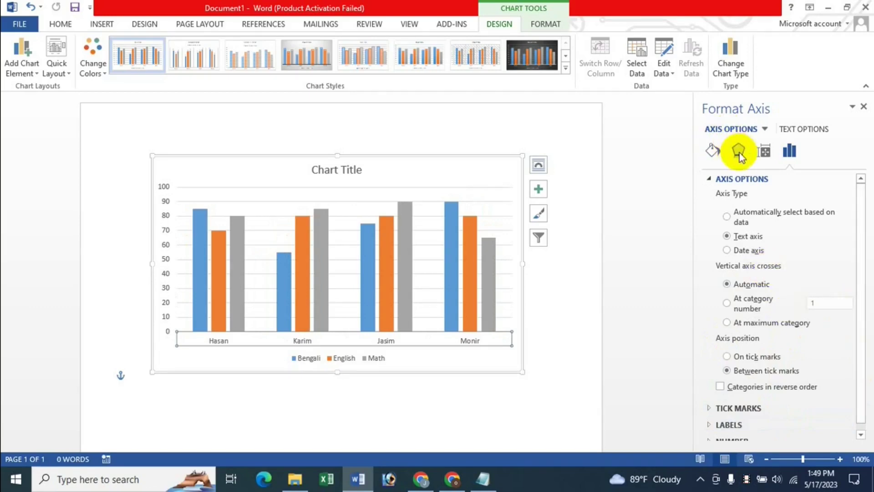
Step: Try pattern and yellow gradient fills on the axis labels, then settle on No fill
{"action": "left_click", "coordinate": [766, 158]}
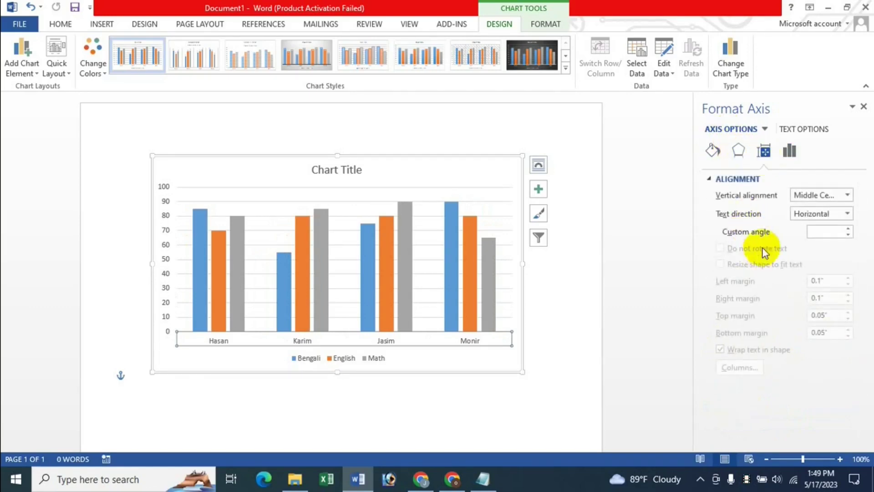
{"action": "left_click", "coordinate": [737, 154]}
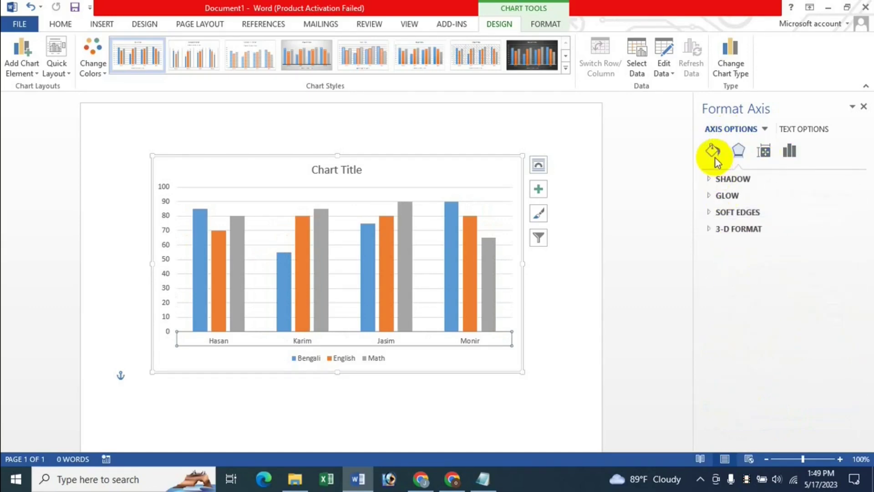
{"action": "left_click", "coordinate": [713, 151]}
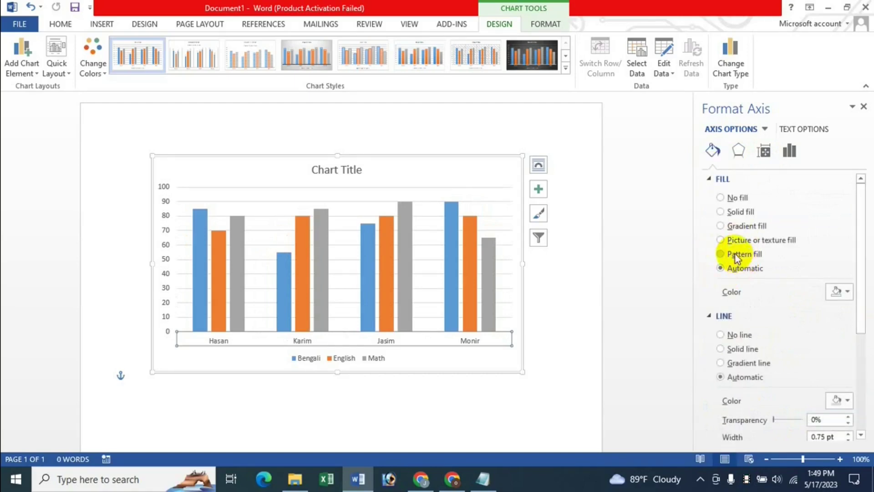
{"action": "left_click", "coordinate": [736, 255]}
{"action": "left_click", "coordinate": [792, 338]}
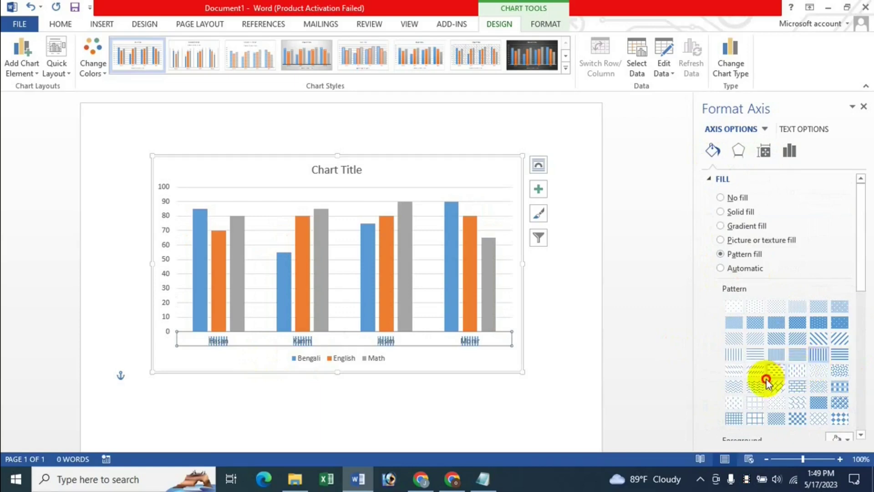
{"action": "left_click", "coordinate": [734, 230]}
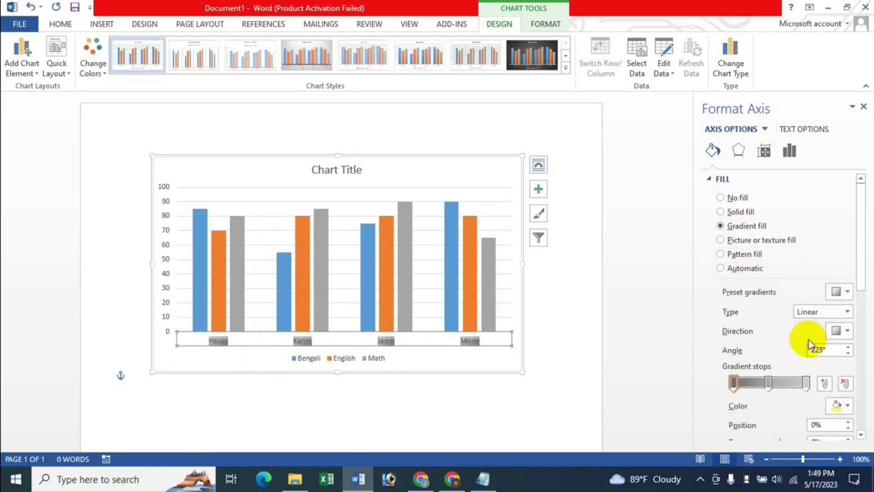
{"action": "left_click", "coordinate": [845, 296]}
{"action": "left_click", "coordinate": [814, 384]}
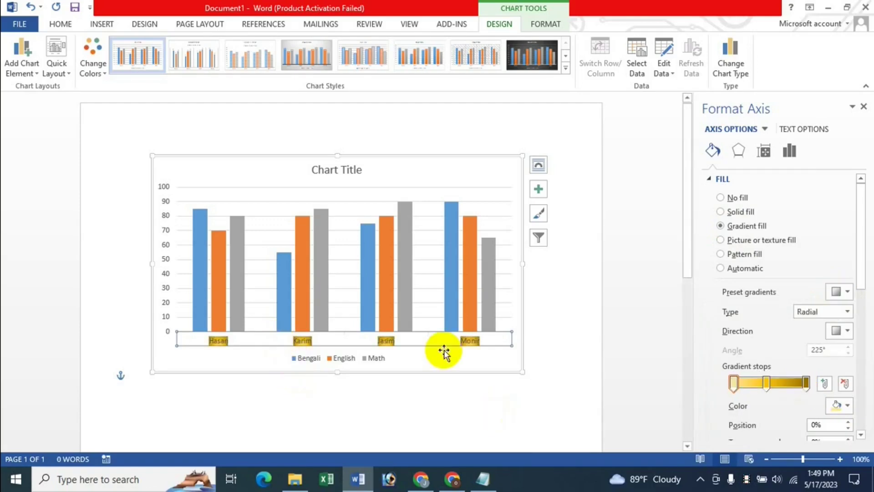
{"action": "left_click", "coordinate": [728, 198]}
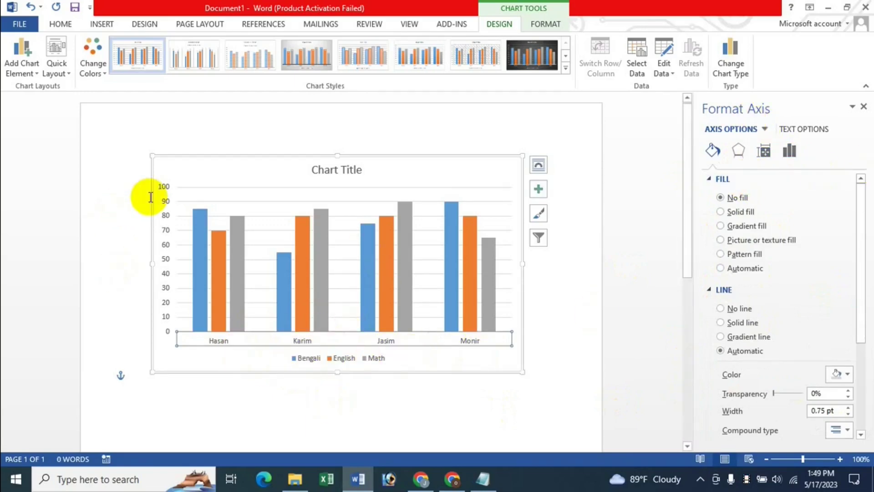
{"action": "left_click", "coordinate": [864, 106]}
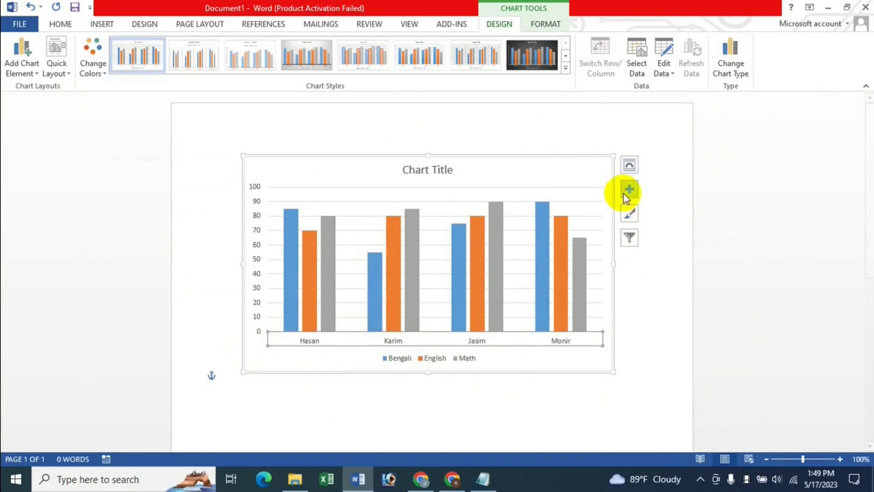
Step: Open Format Axis for the horizontal axis via Format Selection, then close it
{"action": "left_click", "coordinate": [625, 191]}
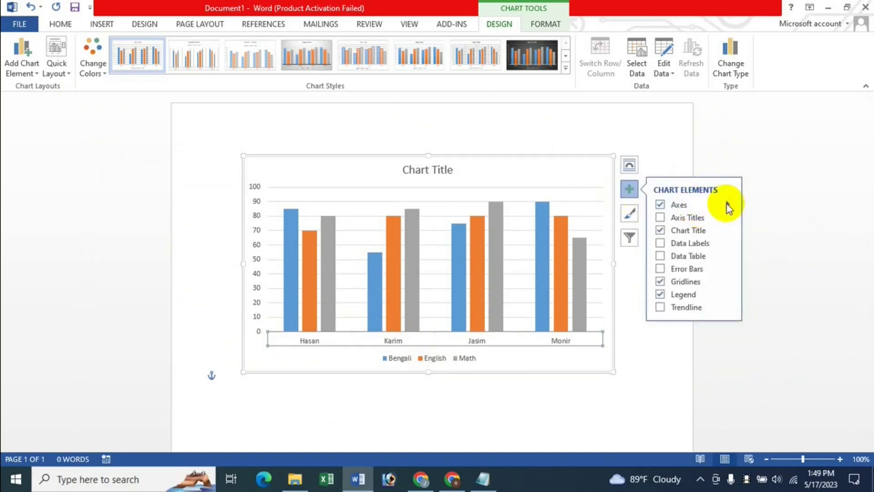
{"action": "left_click", "coordinate": [728, 206]}
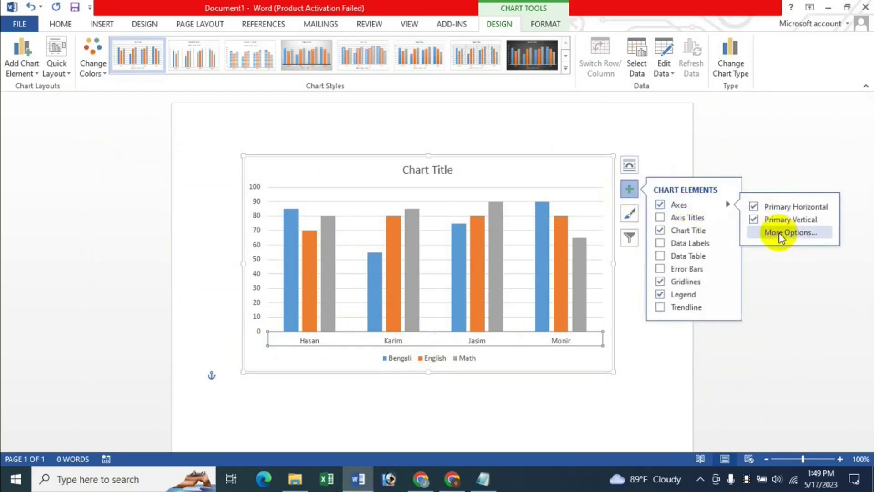
{"action": "left_click", "coordinate": [555, 27]}
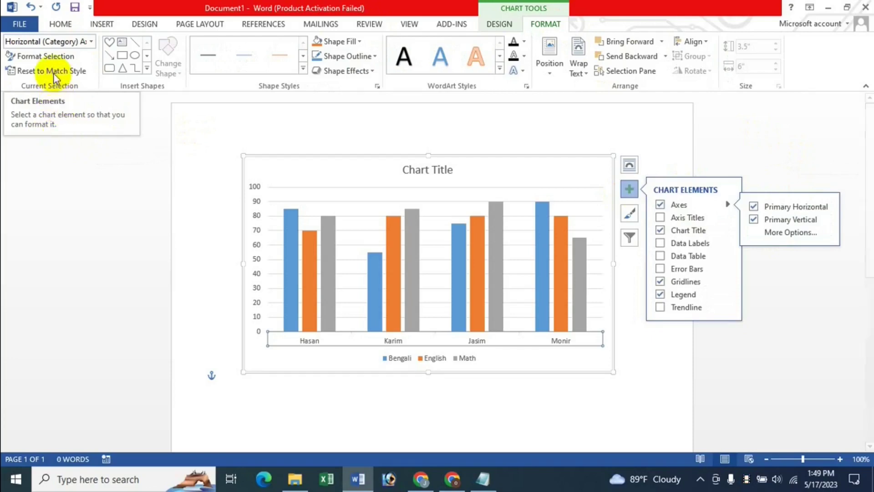
{"action": "left_click", "coordinate": [54, 59]}
{"action": "left_click", "coordinate": [53, 56]}
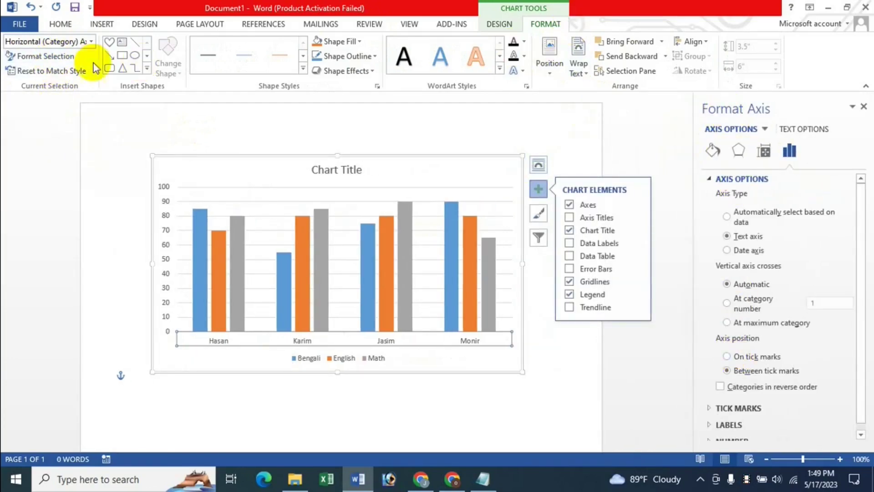
{"action": "left_click", "coordinate": [864, 109]}
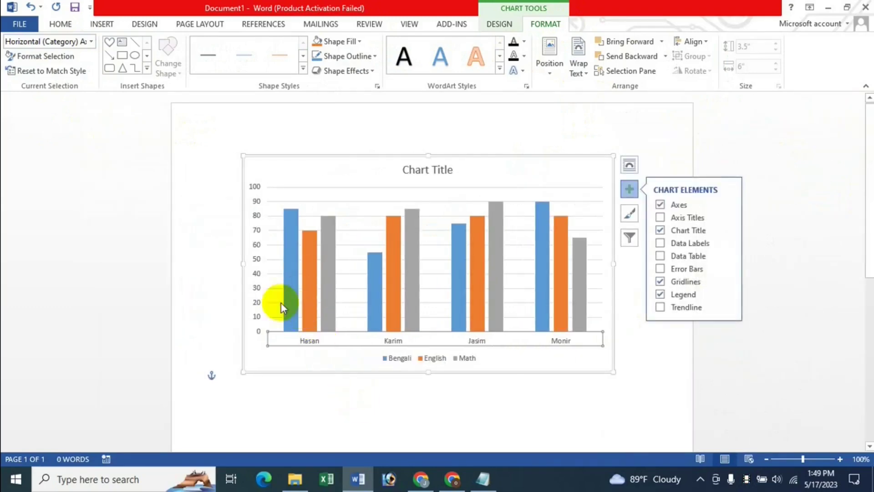
Step: Add titles to both axes, inspect each placeholder, then remove them
{"action": "left_click", "coordinate": [661, 218]}
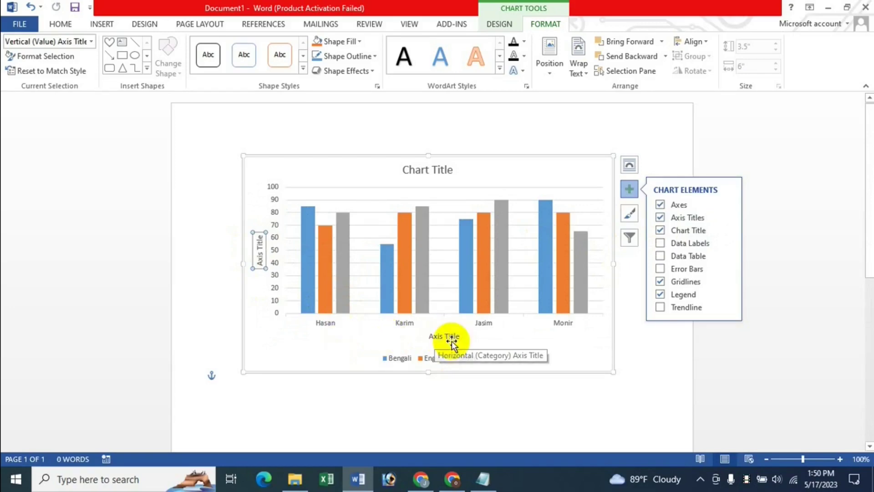
{"action": "left_click", "coordinate": [453, 339]}
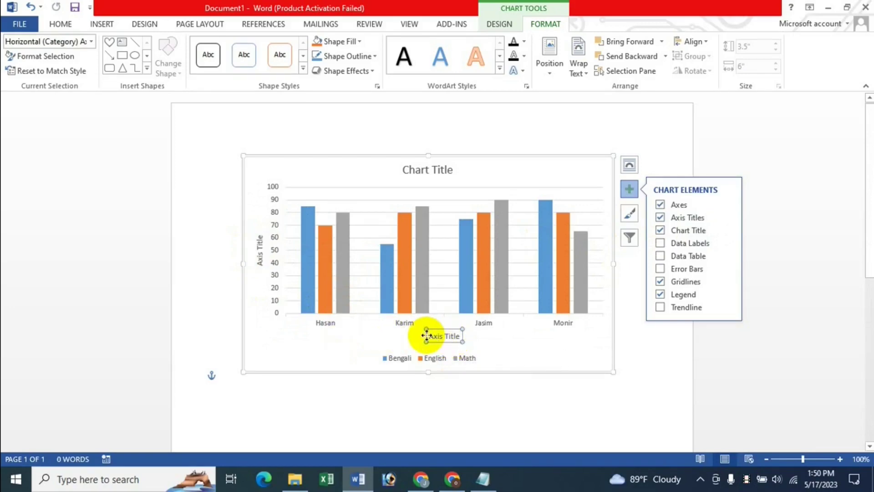
{"action": "left_click", "coordinate": [264, 243]}
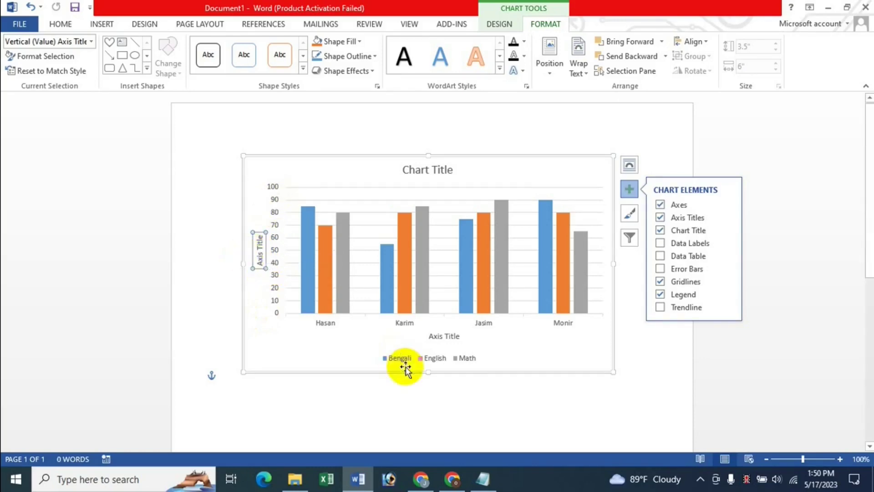
{"action": "left_click", "coordinate": [439, 339]}
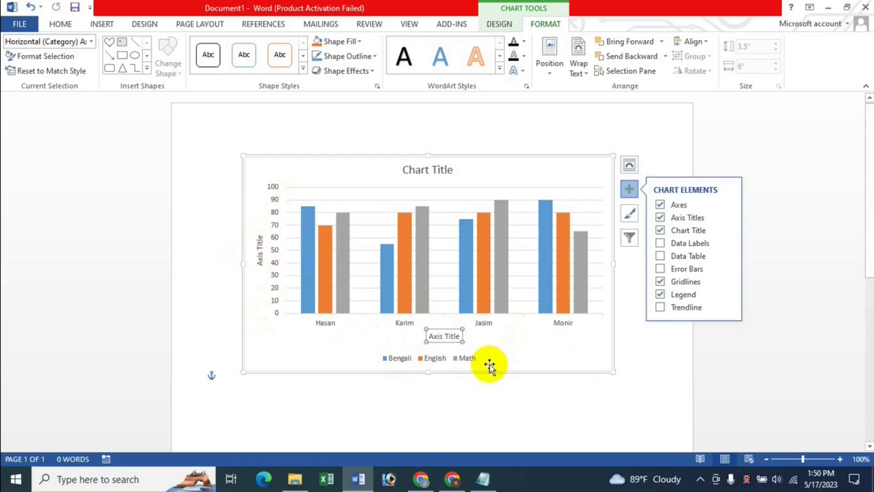
{"action": "left_click", "coordinate": [661, 218]}
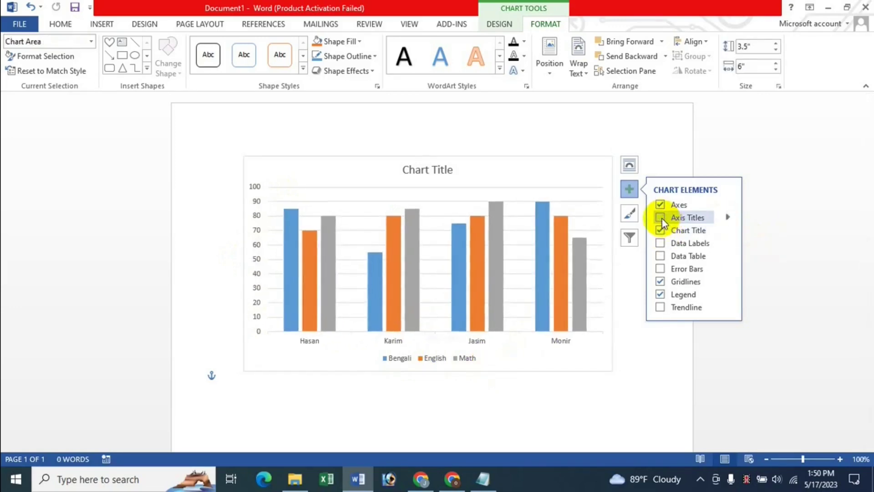
Step: Try Primary Horizontal and Primary Vertical axis titles, then bring up the axis title formatting options
{"action": "left_click", "coordinate": [729, 220]}
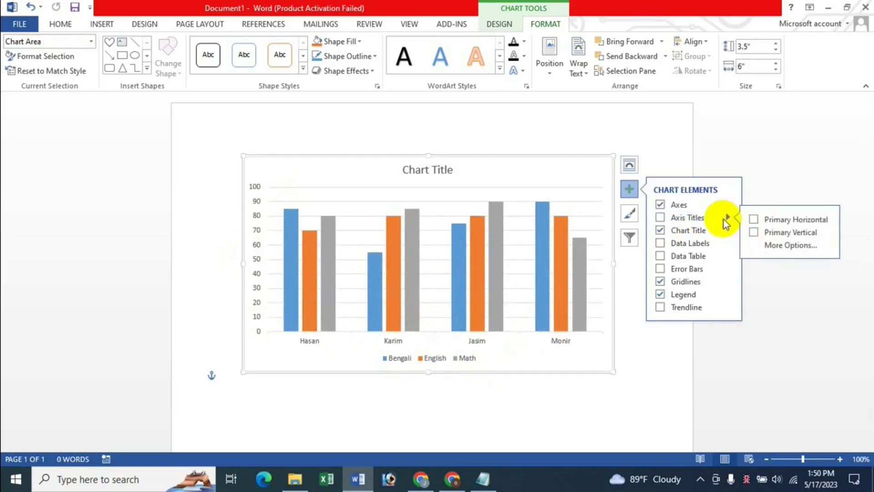
{"action": "left_click", "coordinate": [793, 234]}
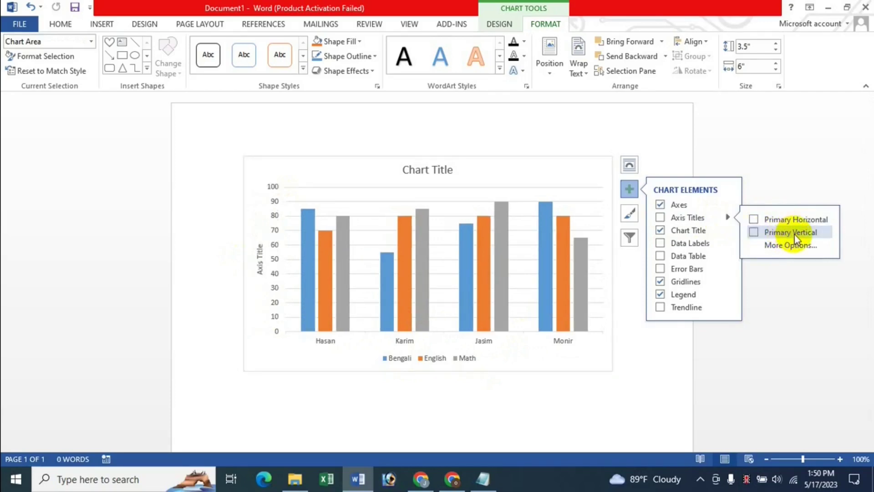
{"action": "left_click", "coordinate": [755, 221]}
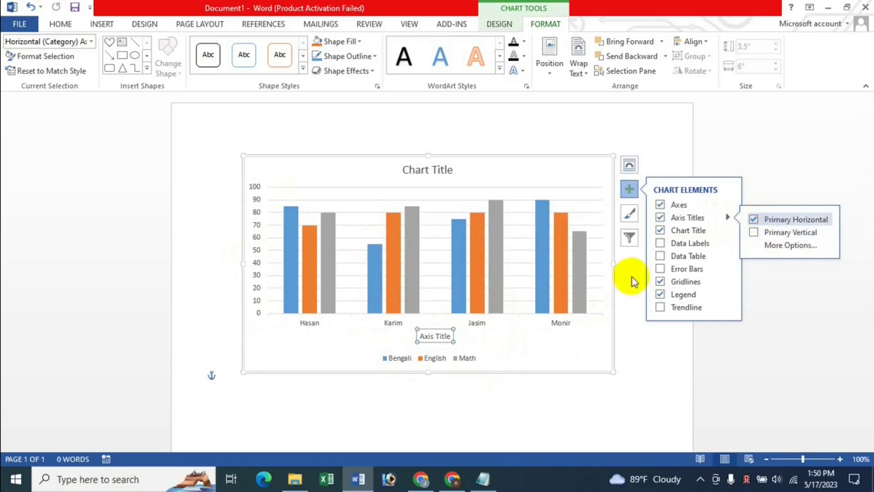
{"action": "left_click", "coordinate": [760, 220]}
{"action": "left_click", "coordinate": [755, 233]}
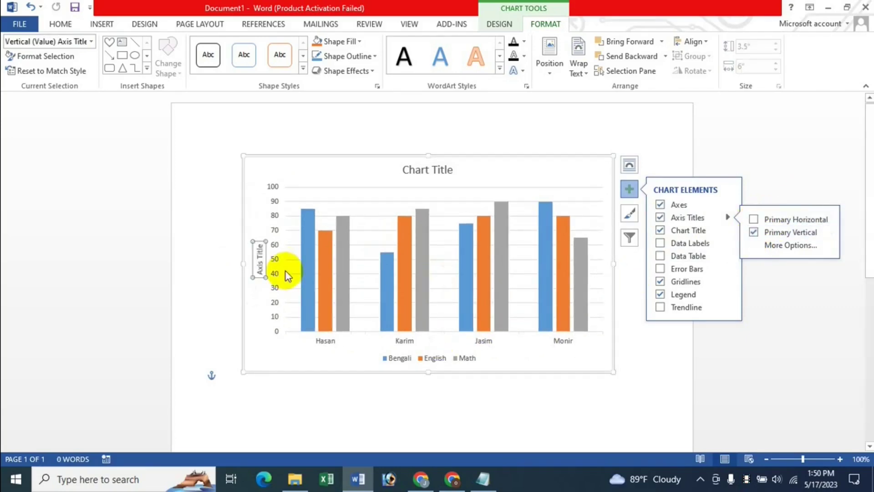
{"action": "left_click", "coordinate": [754, 232]}
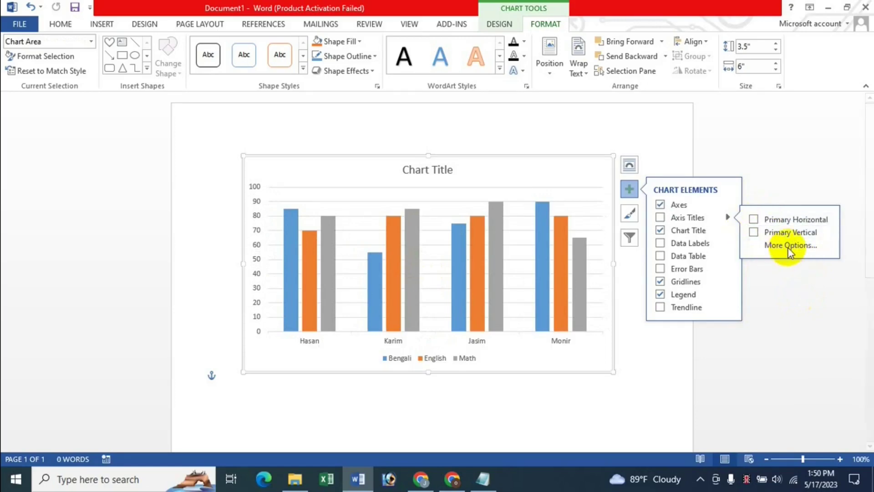
{"action": "left_click", "coordinate": [790, 246]}
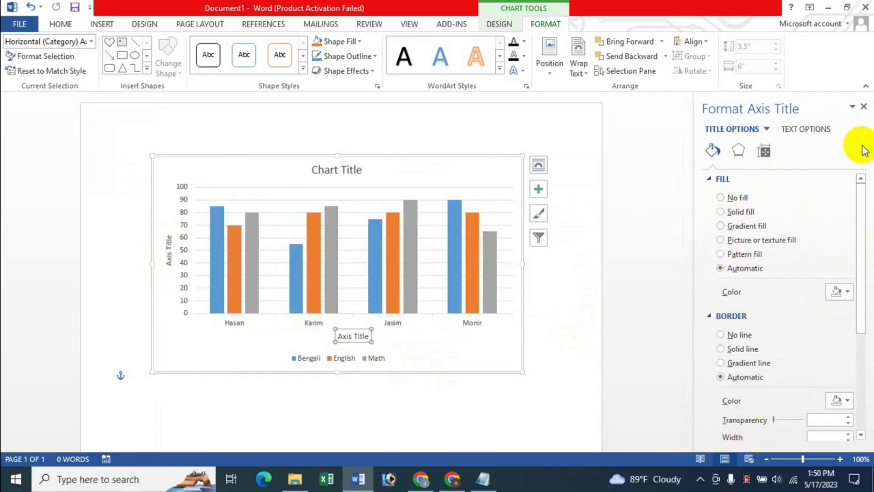
Step: Uncheck Axis Titles and turn the Chart Title off and back on
{"action": "left_click", "coordinate": [864, 106]}
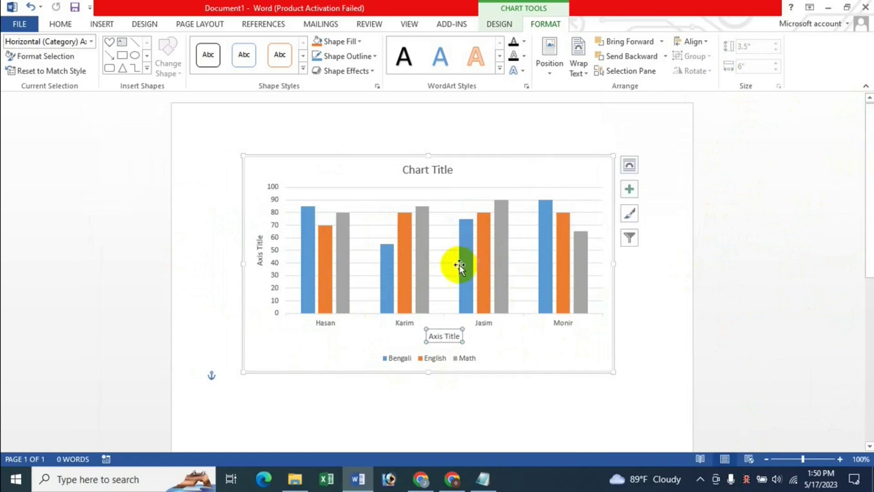
{"action": "left_click", "coordinate": [625, 193]}
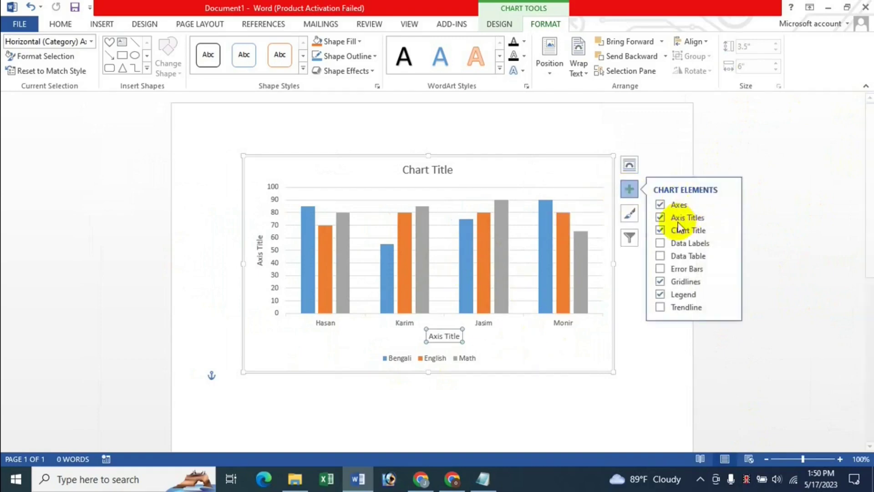
{"action": "left_click", "coordinate": [661, 219]}
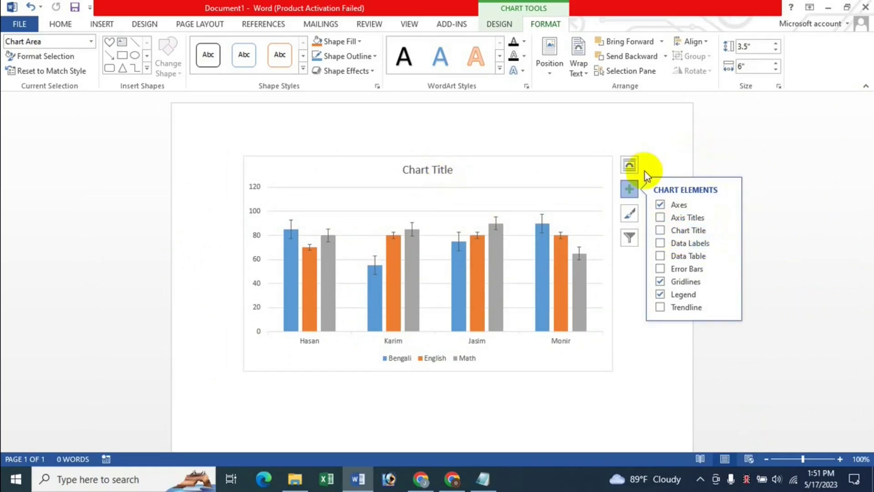
{"action": "left_click", "coordinate": [631, 188]}
{"action": "left_click", "coordinate": [630, 189]}
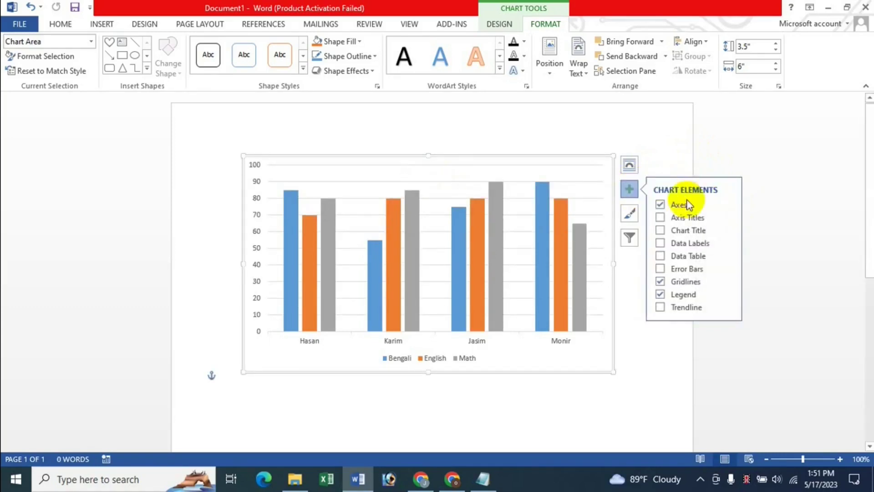
{"action": "left_click", "coordinate": [661, 230]}
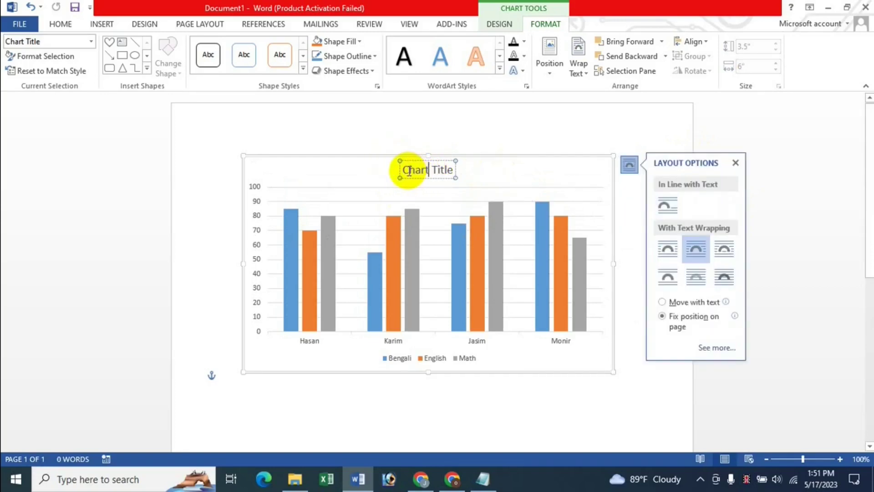
Step: Replace the placeholder chart title text with 'Student Chart'
{"action": "left_click_drag", "start_coordinate": [402, 170], "coordinate": [444, 170]}
{"action": "key", "text": "BackSpace"}
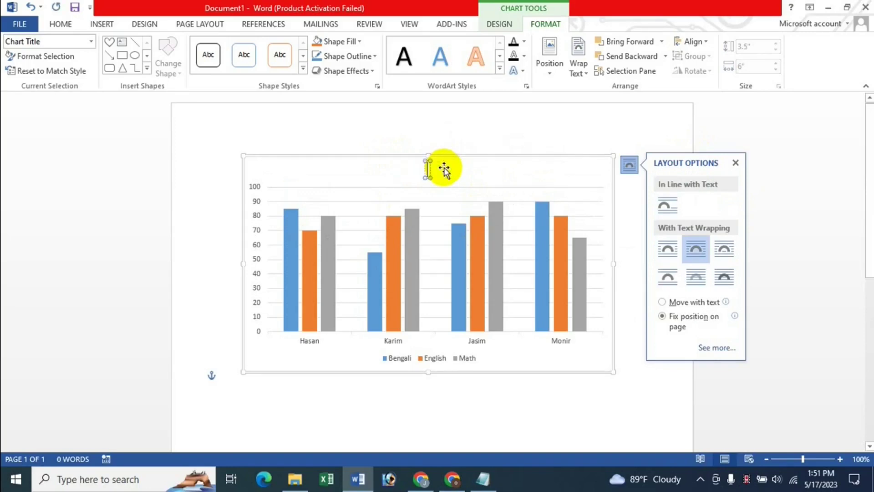
{"action": "type", "text": "Studennt Chart"}
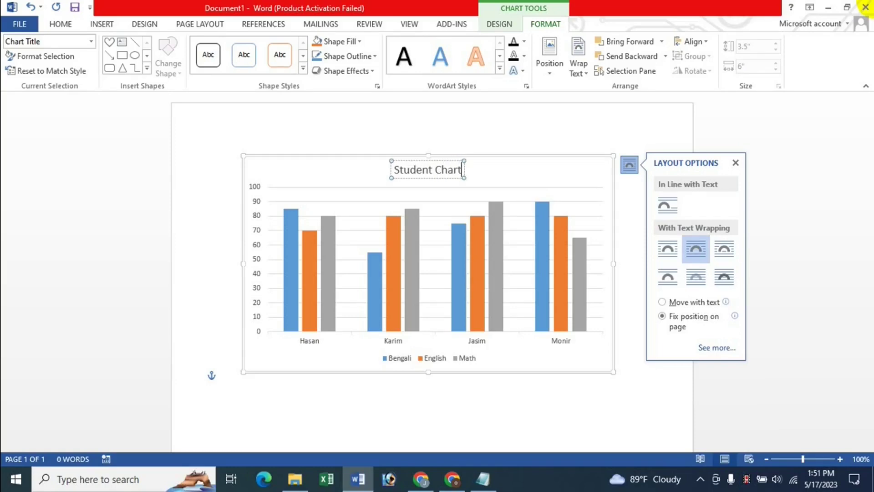
{"action": "left_click", "coordinate": [447, 170]}
{"action": "left_click", "coordinate": [439, 175]}
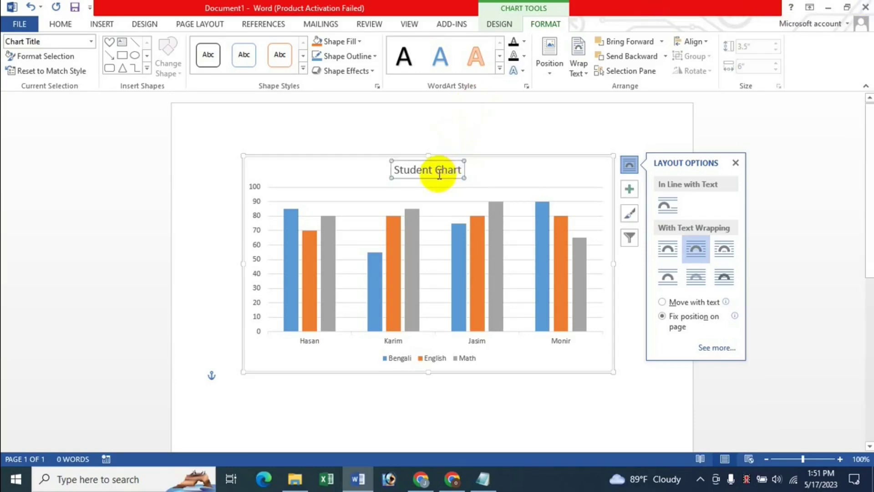
{"action": "left_click", "coordinate": [735, 162]}
Step: Bring up the Format Chart Title settings through Chart Title > More Options
{"action": "left_click", "coordinate": [630, 189]}
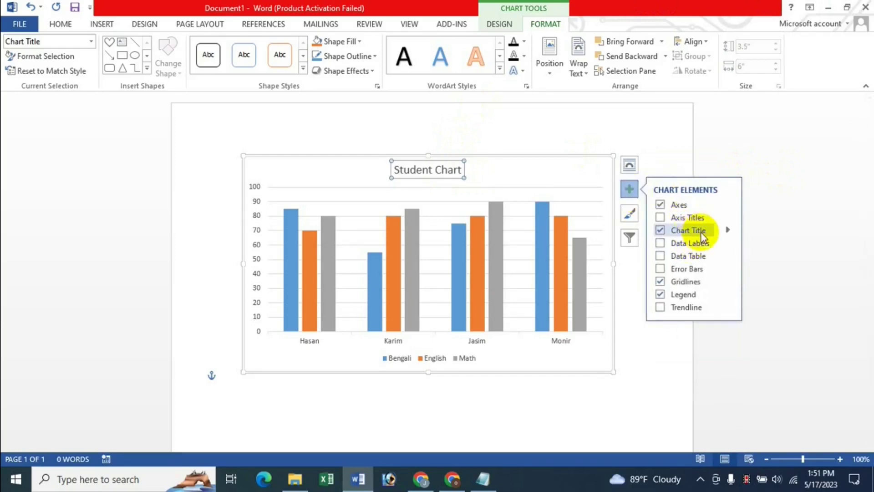
{"action": "left_click", "coordinate": [727, 231]}
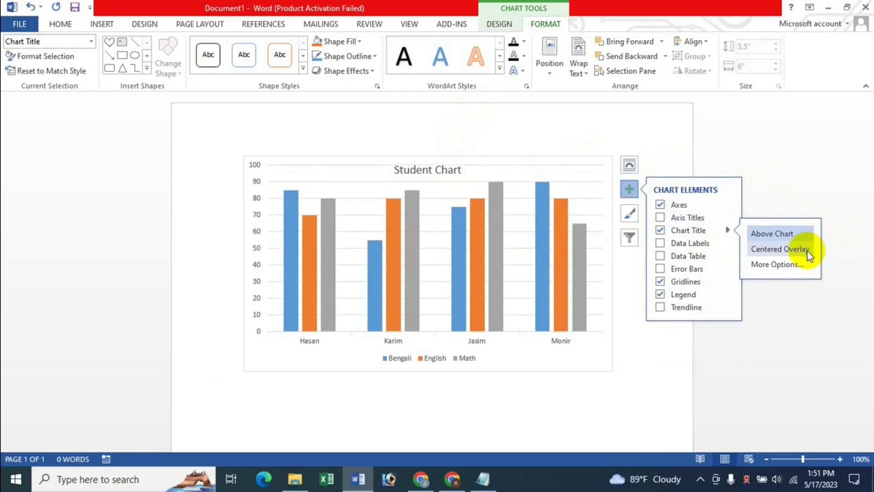
{"action": "left_click", "coordinate": [786, 267]}
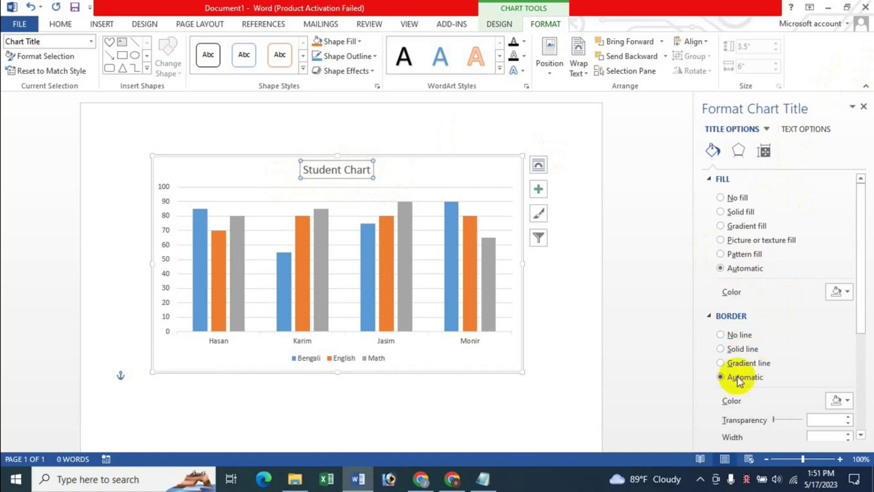
Step: Give the 'Student Chart' title a gold gradient fill after briefly trying a pattern fill
{"action": "left_click", "coordinate": [744, 254]}
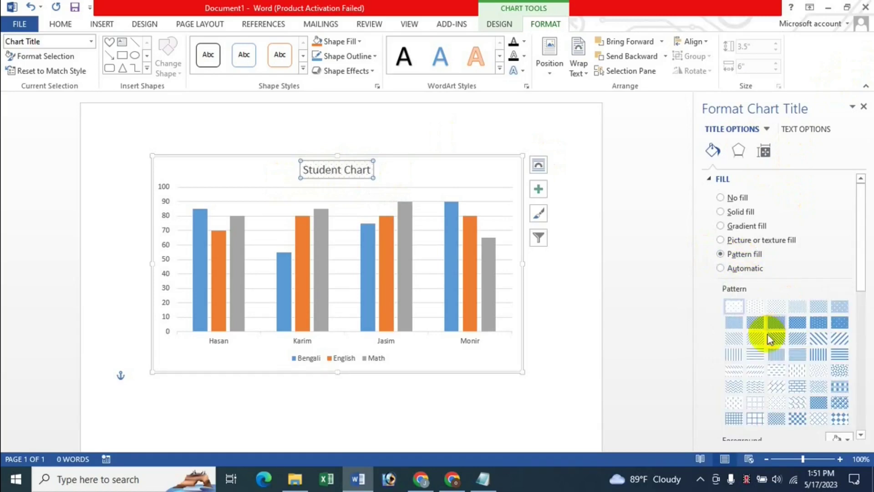
{"action": "left_click", "coordinate": [792, 346]}
{"action": "left_click", "coordinate": [729, 226]}
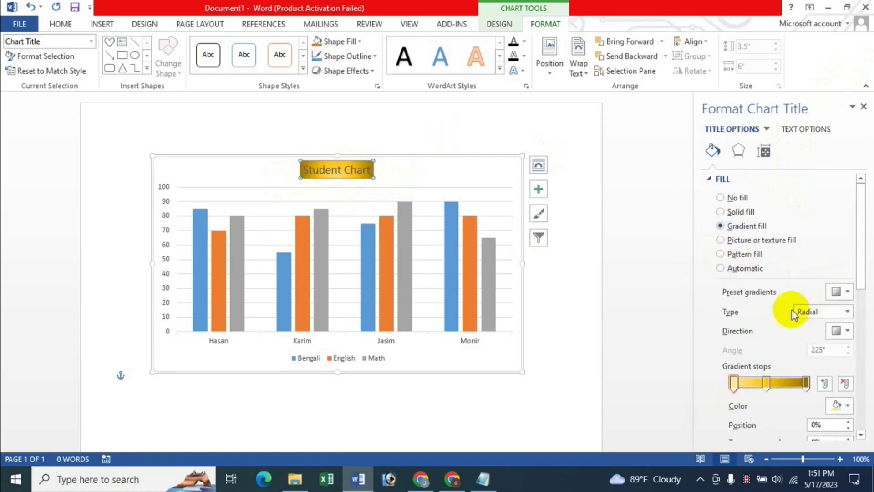
{"action": "left_click", "coordinate": [864, 106]}
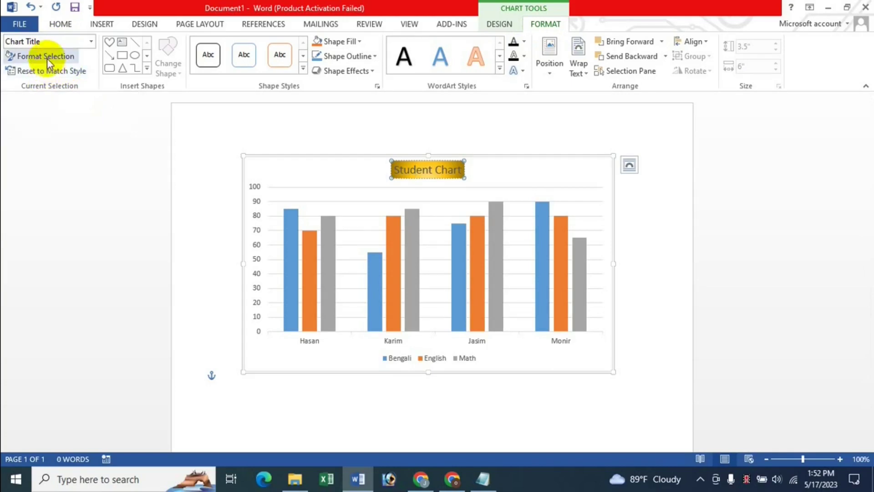
{"action": "left_click", "coordinate": [48, 60]}
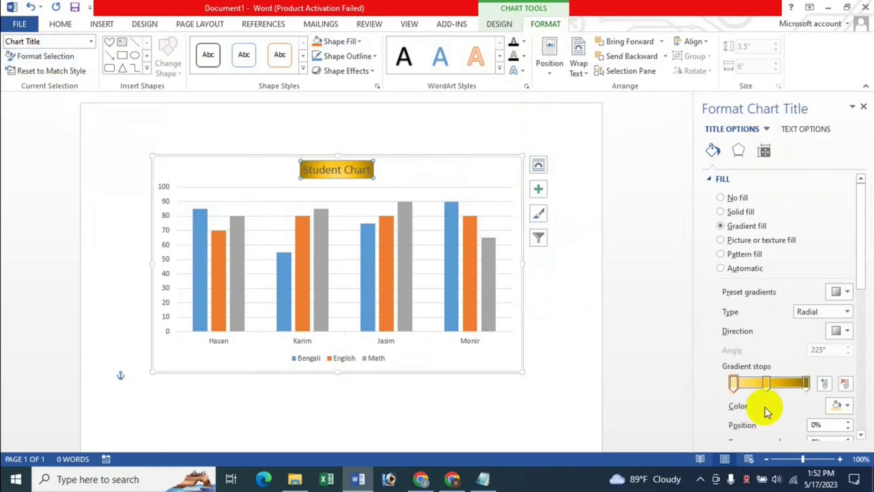
{"action": "left_click", "coordinate": [864, 106]}
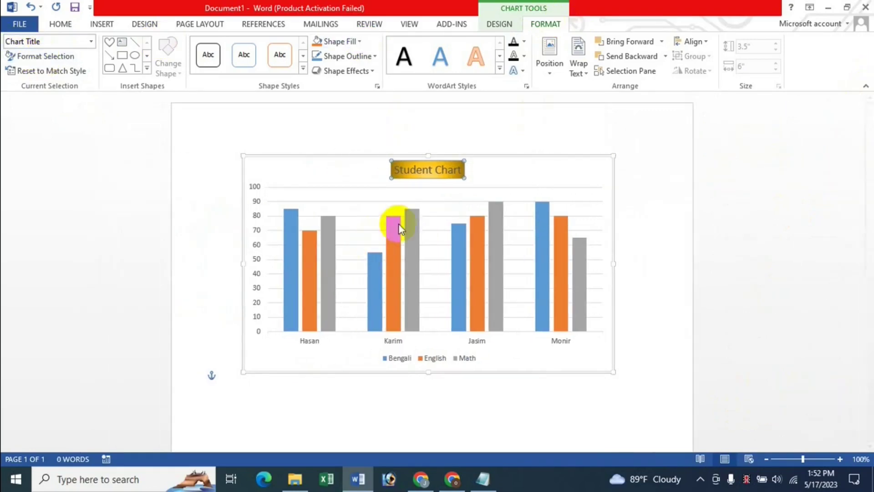
Step: Reopen and close the chart title formatting options from the Design tab's Chart Elements list
{"action": "left_click", "coordinate": [501, 25]}
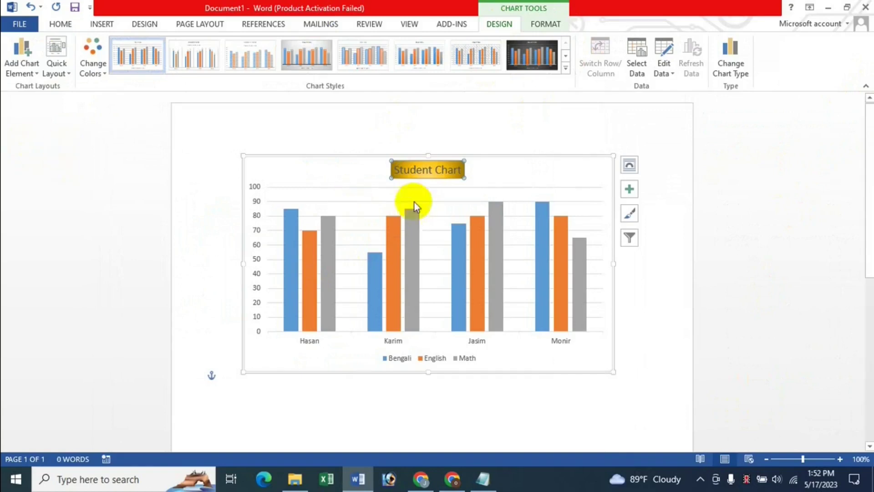
{"action": "left_click", "coordinate": [446, 170]}
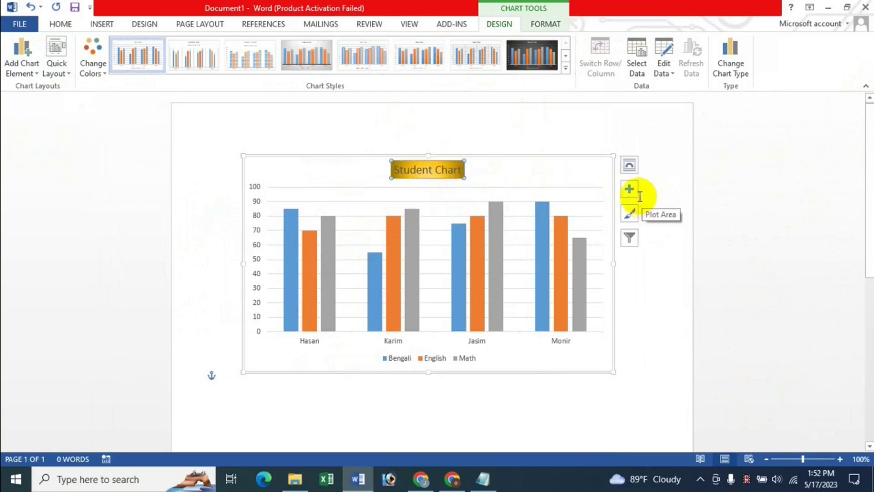
{"action": "left_click", "coordinate": [631, 189]}
{"action": "mouse_move", "coordinate": [689, 231]}
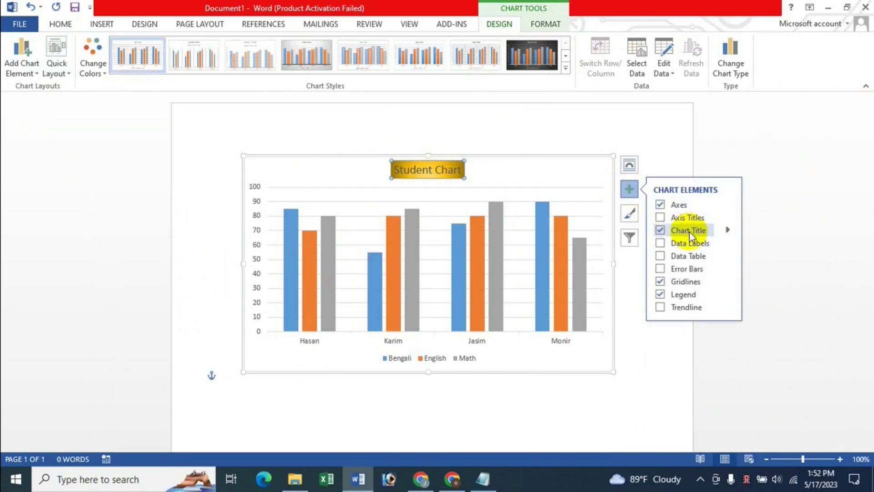
{"action": "left_click", "coordinate": [727, 230]}
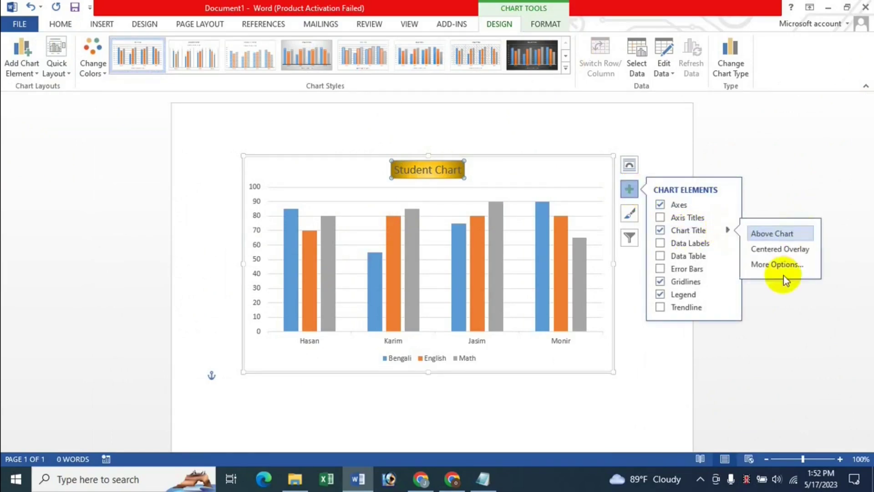
{"action": "left_click", "coordinate": [786, 265]}
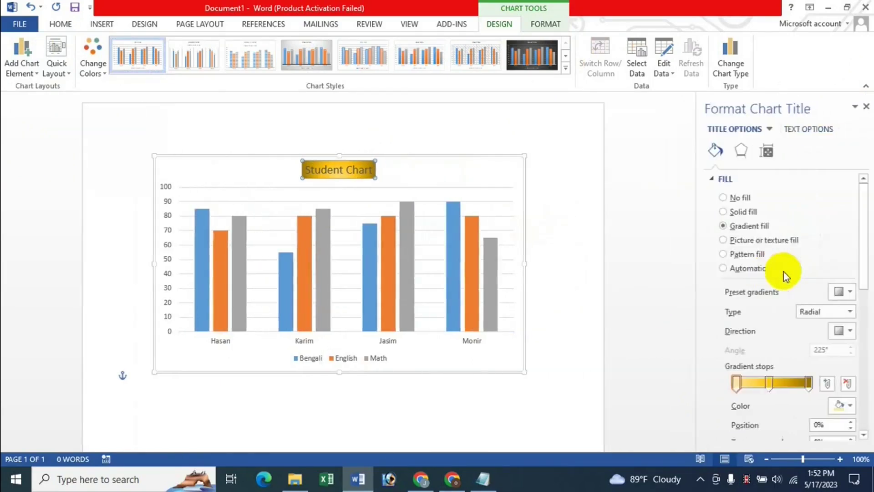
{"action": "left_click", "coordinate": [865, 109]}
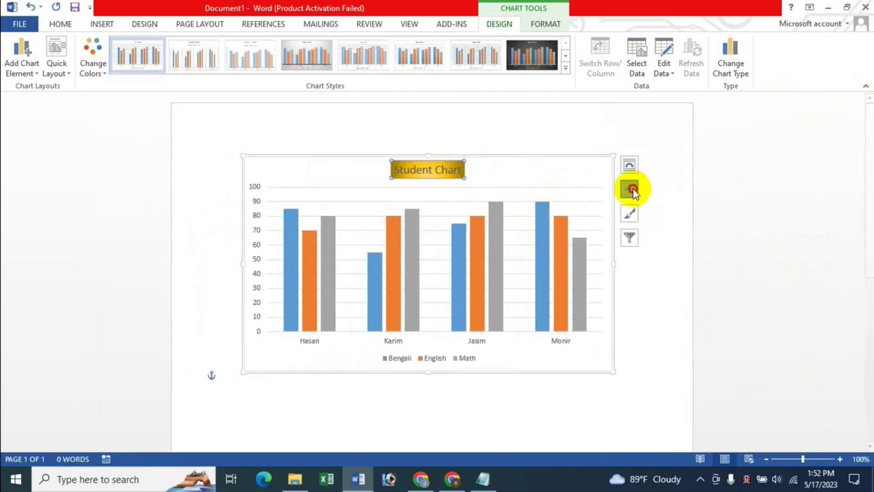
{"action": "left_click", "coordinate": [633, 191]}
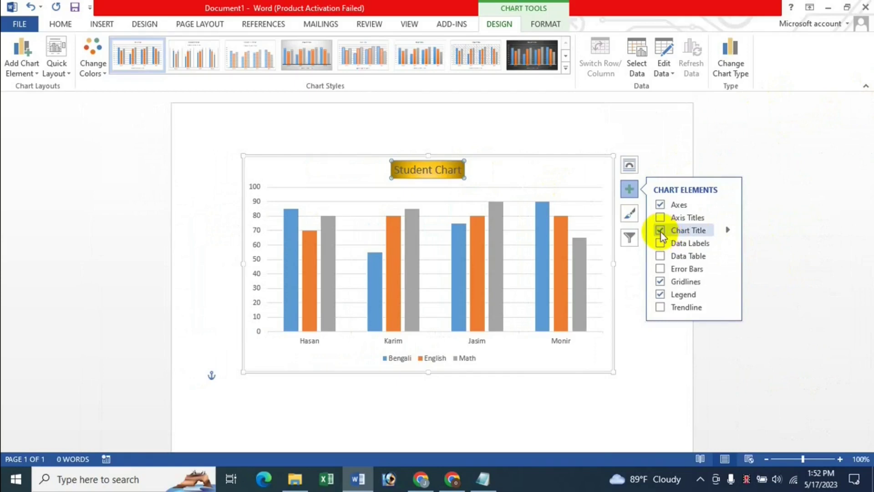
Step: Restore the 'Chart Title' heading and show score labels such as 85, 70 and 90 above each column
{"action": "left_click", "coordinate": [660, 231]}
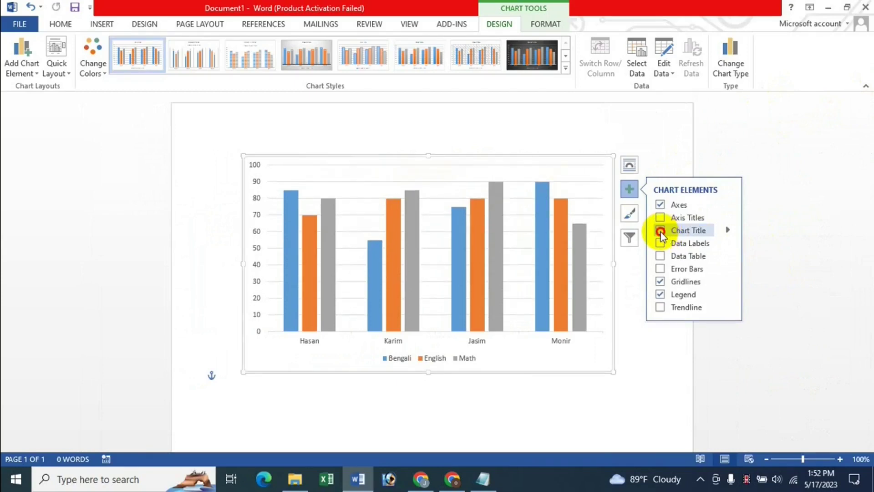
{"action": "left_click", "coordinate": [661, 230]}
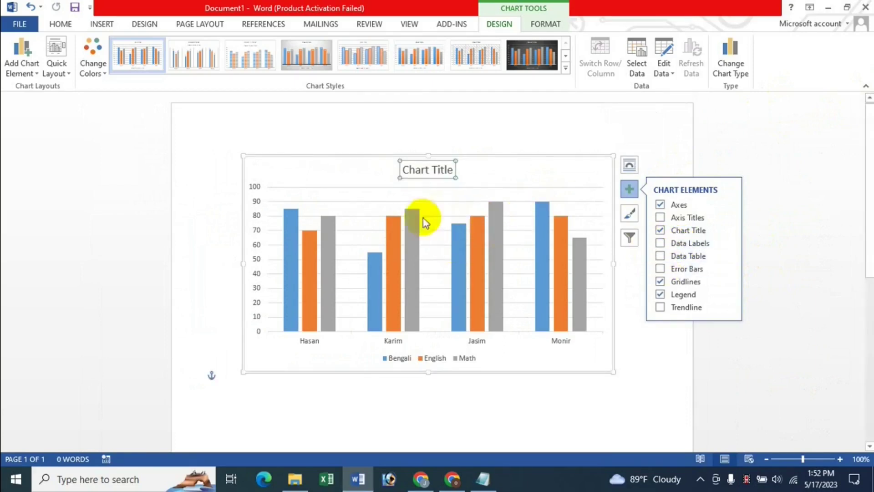
{"action": "left_click", "coordinate": [661, 243]}
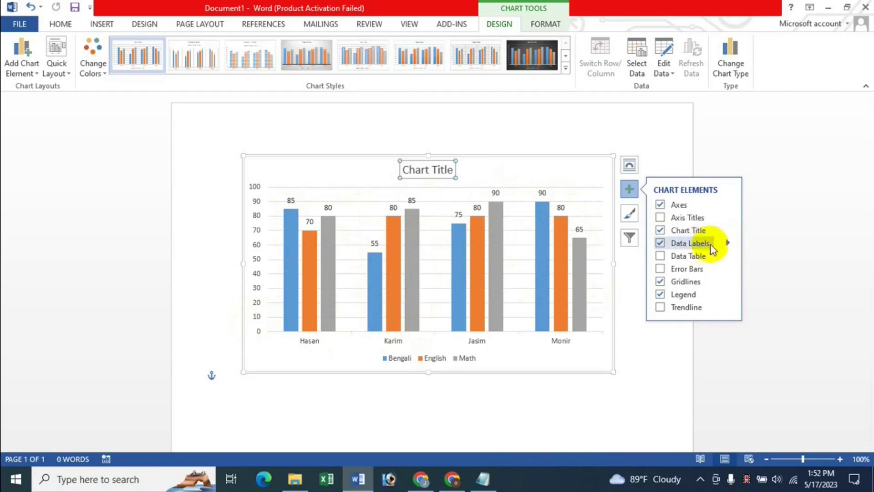
Step: Try the Inside End and Data Callout label positions, then view the data label formatting options
{"action": "left_click", "coordinate": [728, 243]}
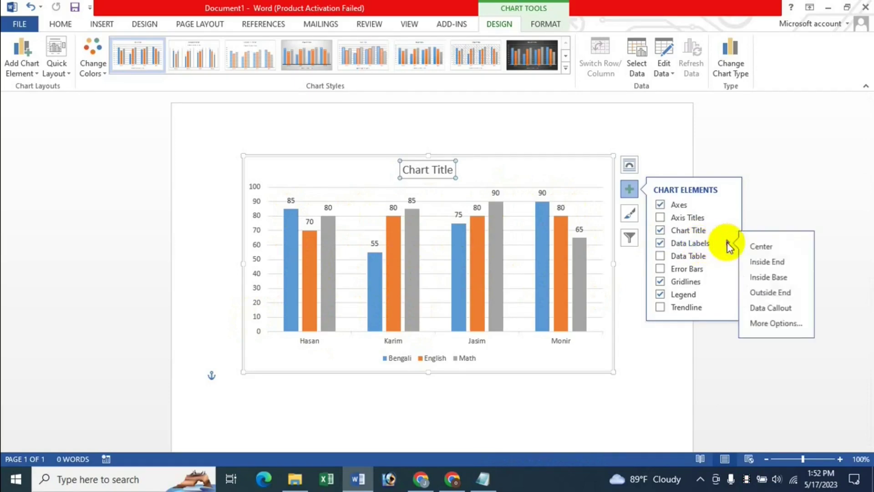
{"action": "left_click", "coordinate": [779, 264]}
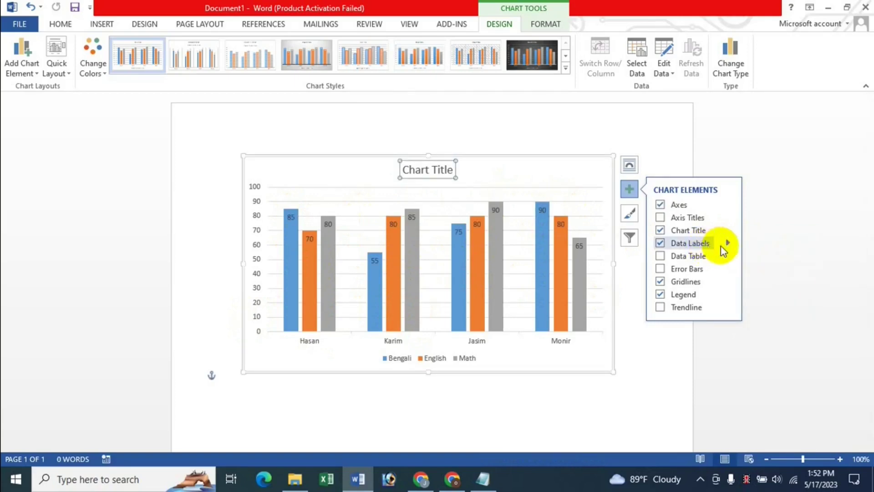
{"action": "left_click", "coordinate": [769, 292]}
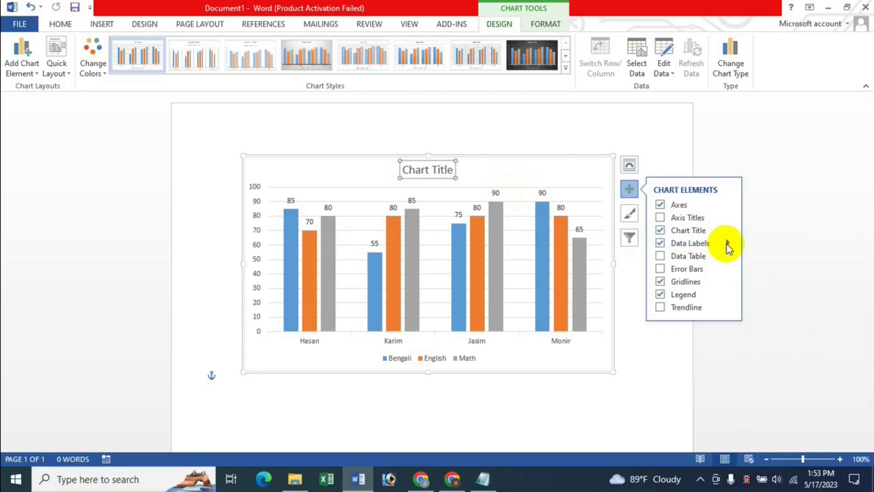
{"action": "mouse_move", "coordinate": [772, 308]}
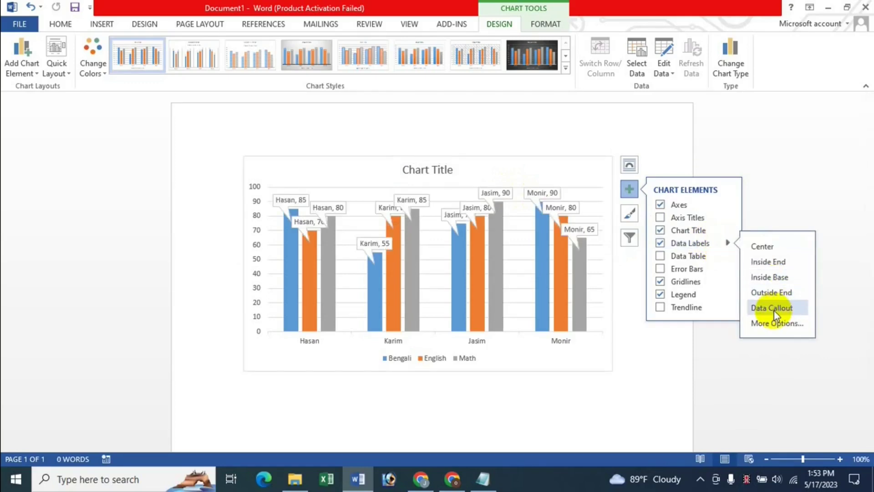
{"action": "left_click", "coordinate": [791, 309]}
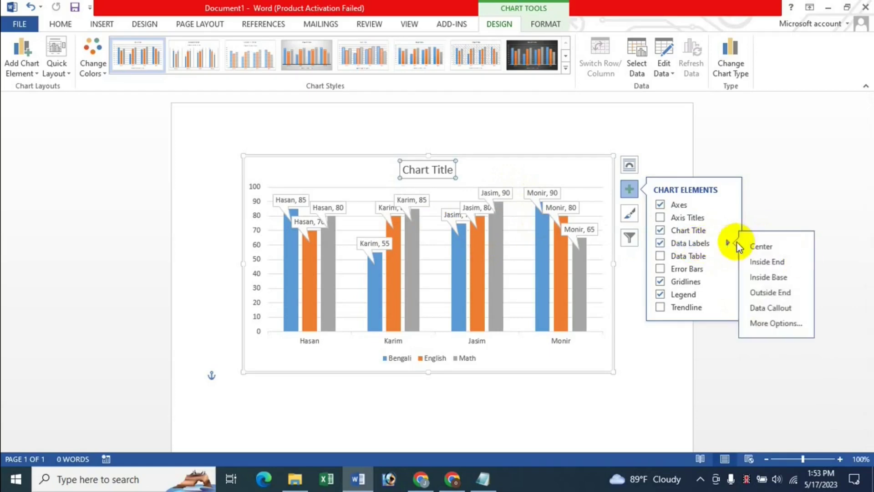
{"action": "left_click", "coordinate": [788, 327]}
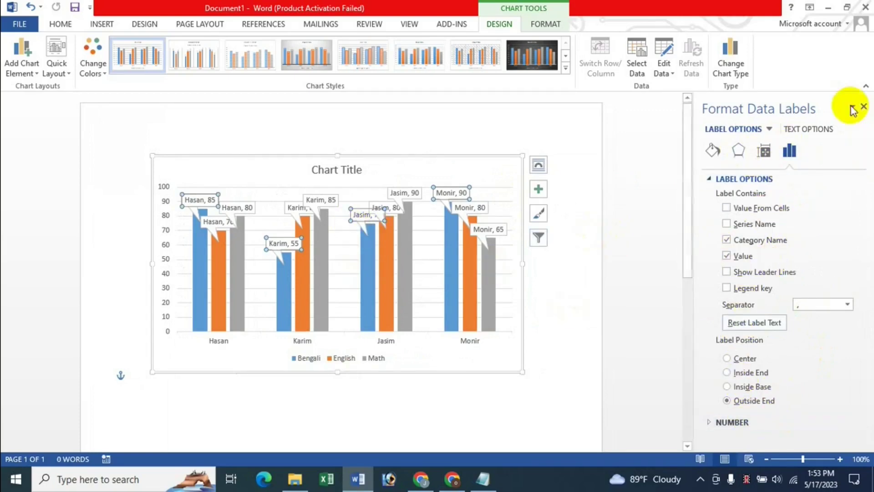
{"action": "left_click", "coordinate": [864, 109]}
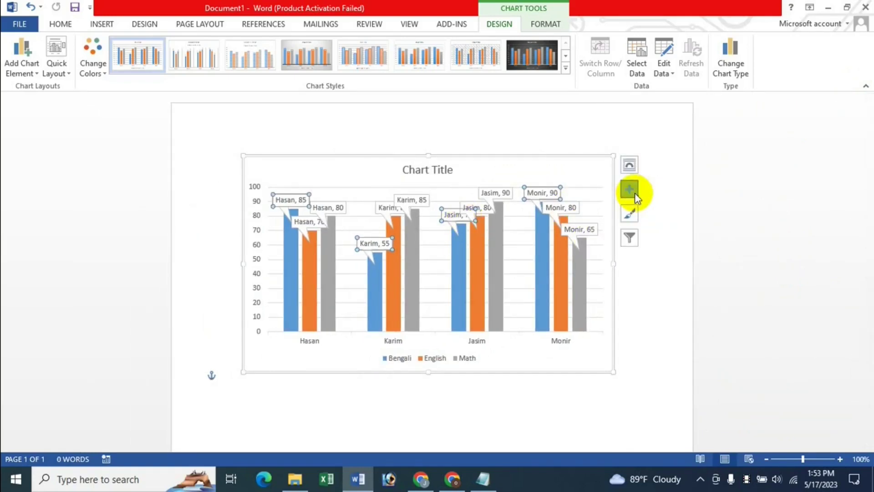
Step: Try centred score labels, then remove the data labels from every bar
{"action": "left_click", "coordinate": [630, 190]}
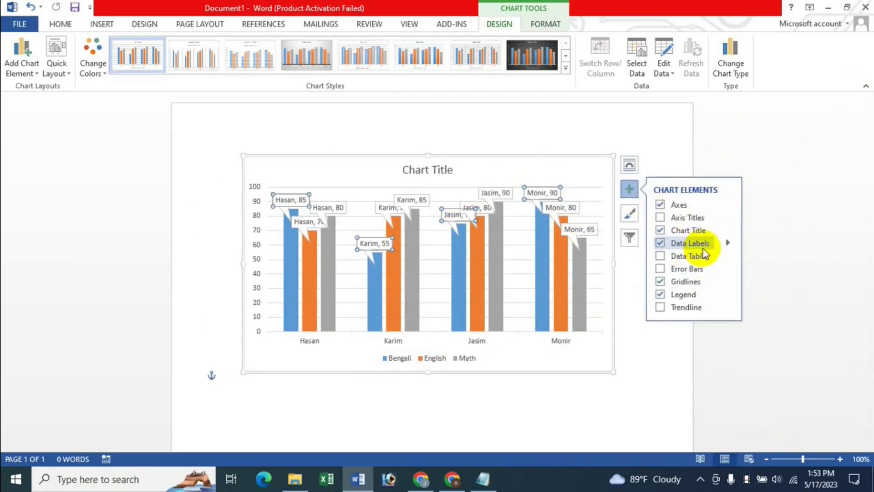
{"action": "left_click", "coordinate": [660, 244]}
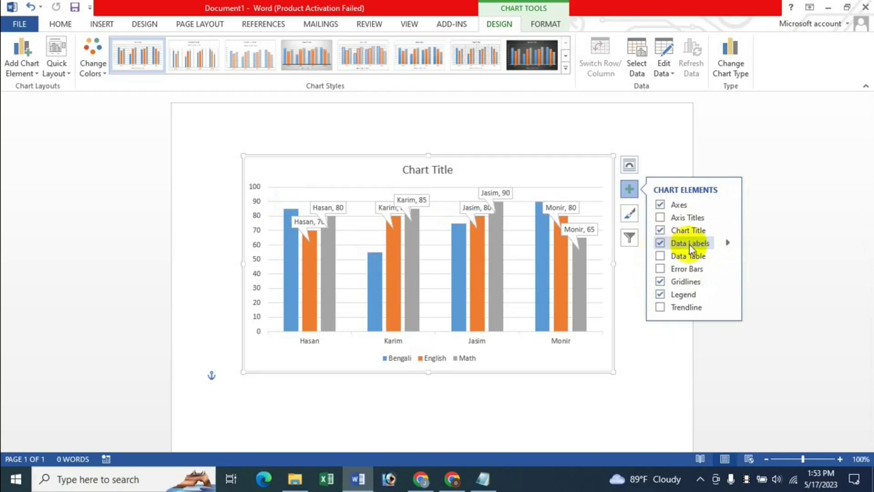
{"action": "left_click", "coordinate": [726, 245]}
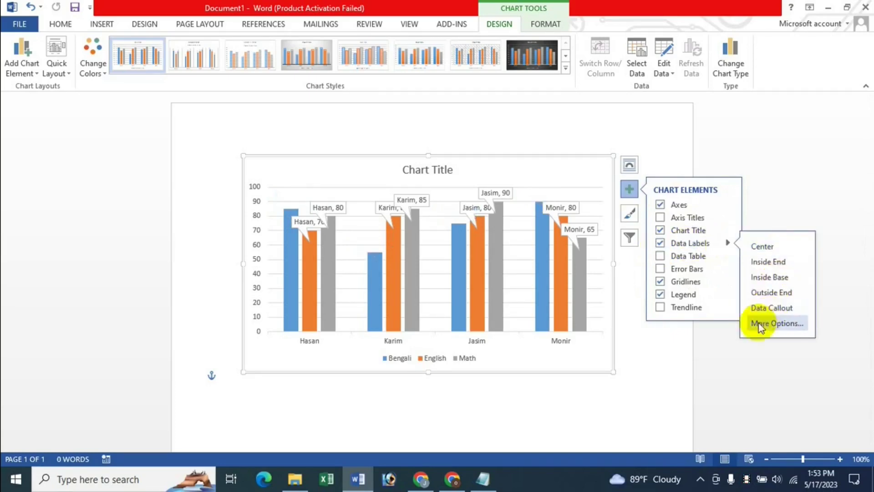
{"action": "left_click", "coordinate": [769, 248]}
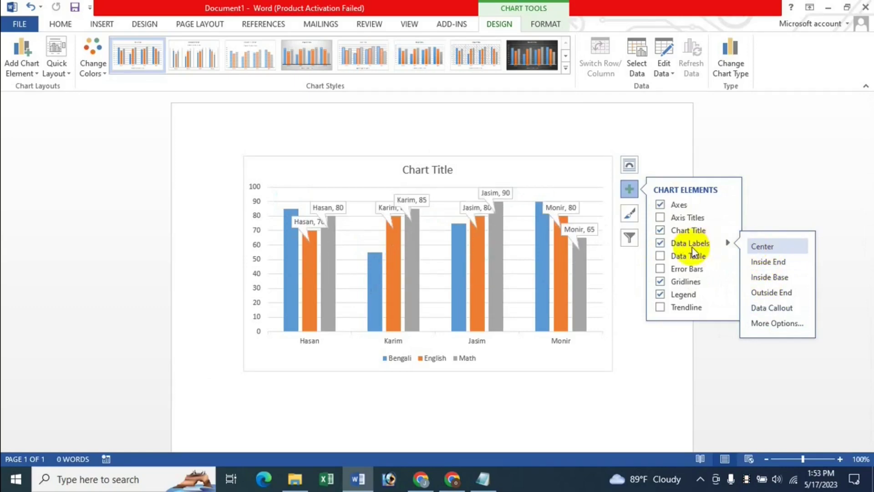
{"action": "left_click", "coordinate": [662, 244]}
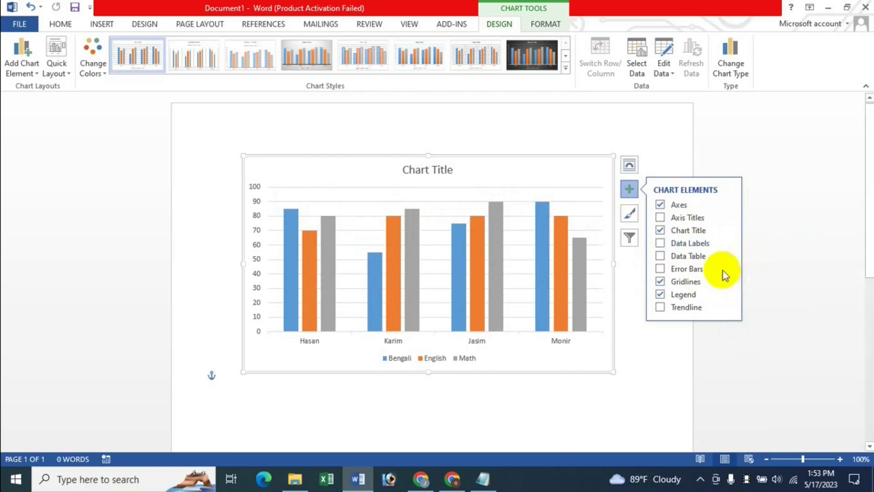
Step: Add a data table of the subject scores beneath the chart and toggle its vertical borders
{"action": "left_click", "coordinate": [666, 256]}
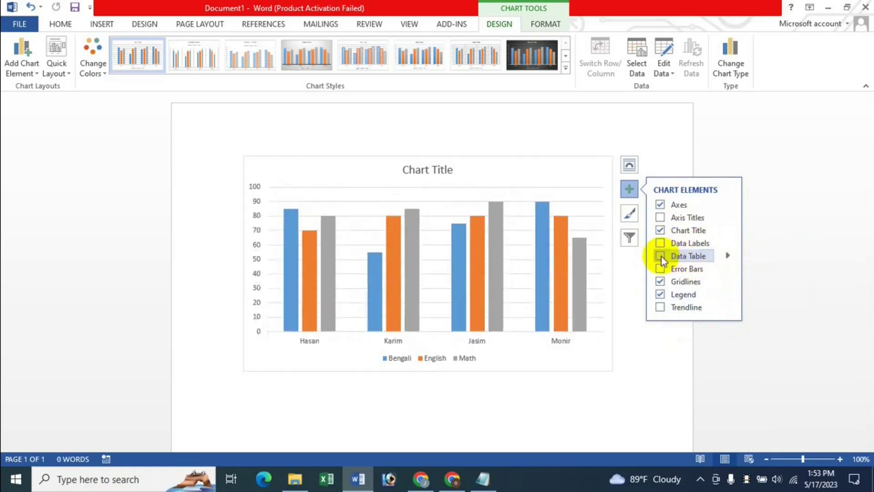
{"action": "left_click", "coordinate": [662, 256]}
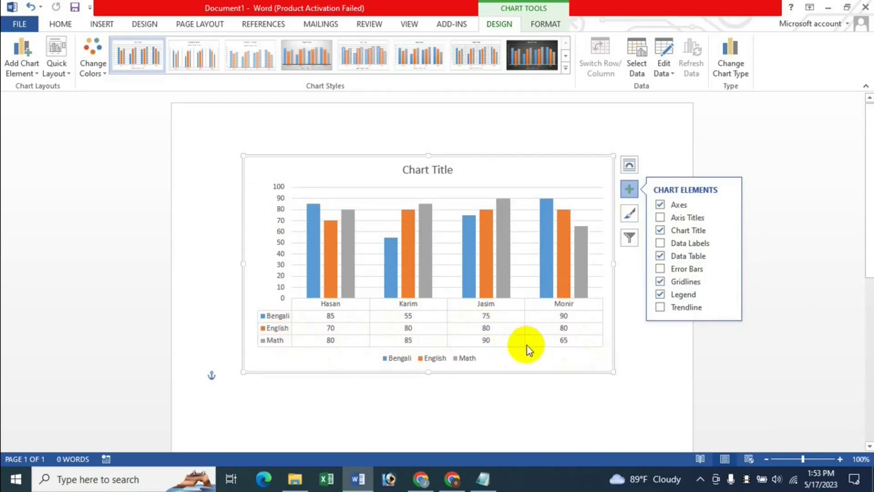
{"action": "left_click", "coordinate": [728, 256]}
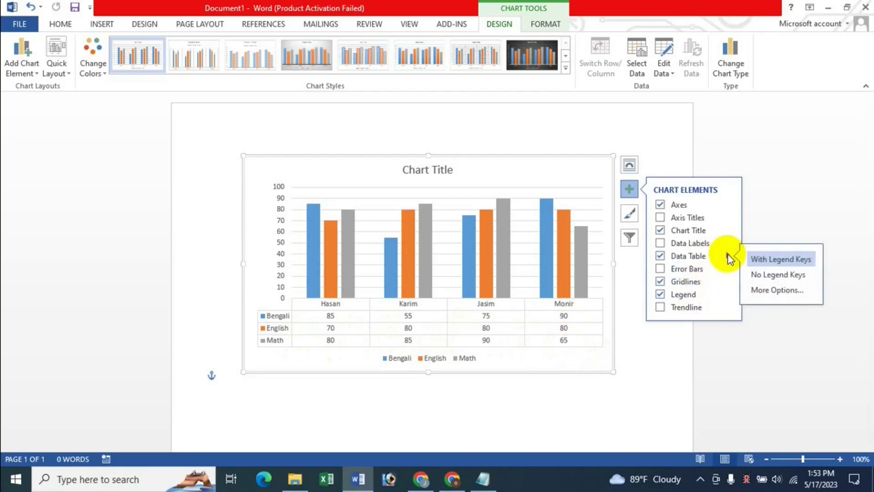
{"action": "left_click", "coordinate": [776, 290]}
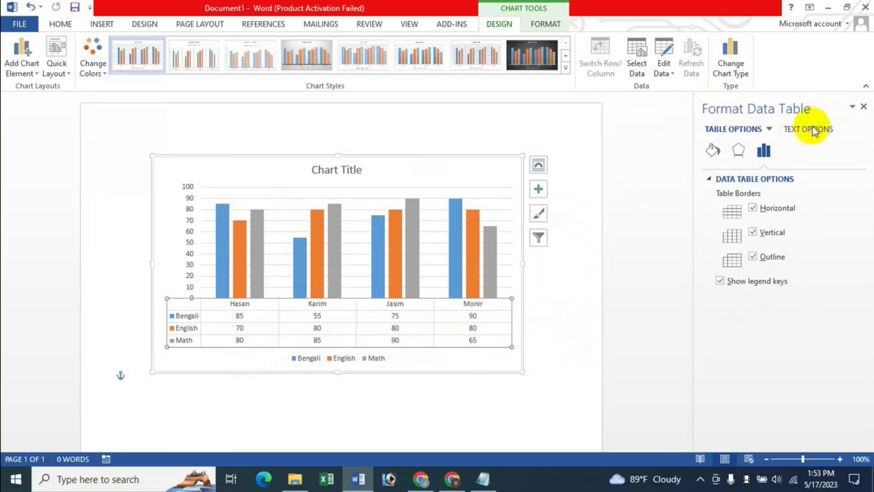
{"action": "left_click", "coordinate": [755, 234]}
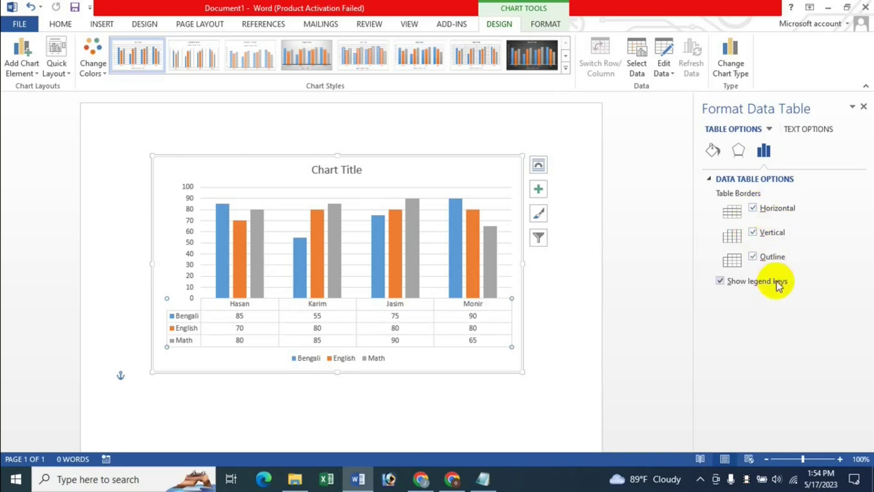
Step: Keep the data table's colour keys and leave it unfilled after trying a gradient fill
{"action": "left_click", "coordinate": [724, 283]}
{"action": "left_click", "coordinate": [720, 281]}
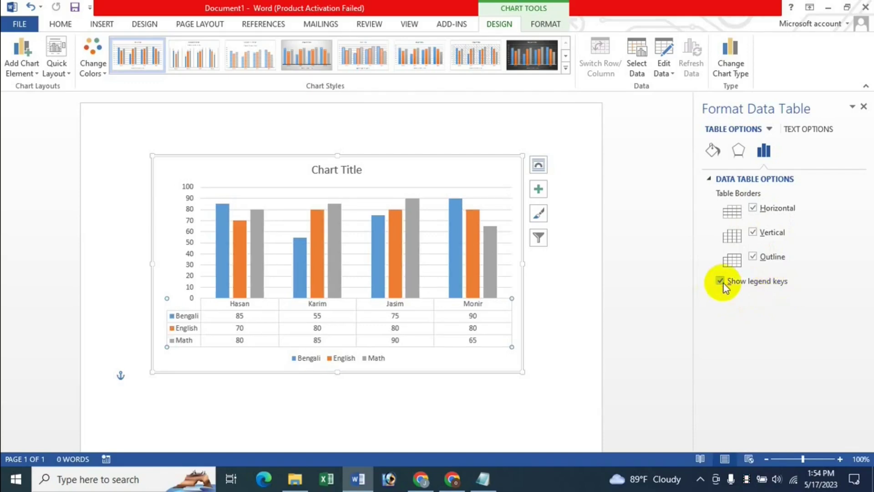
{"action": "left_click", "coordinate": [724, 284]}
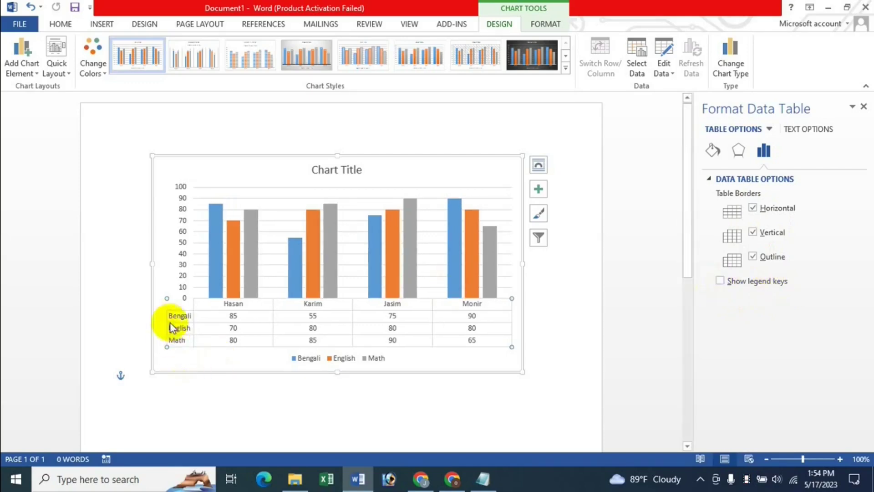
{"action": "left_click", "coordinate": [720, 280]}
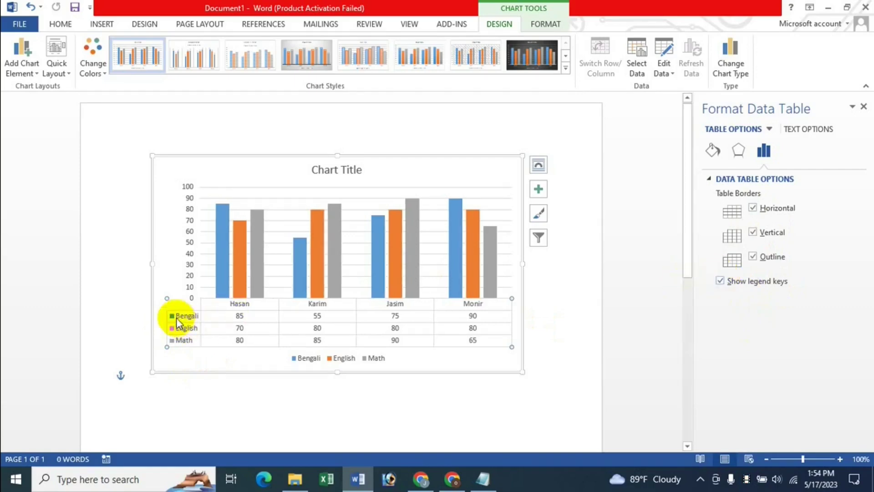
{"action": "left_click", "coordinate": [740, 151]}
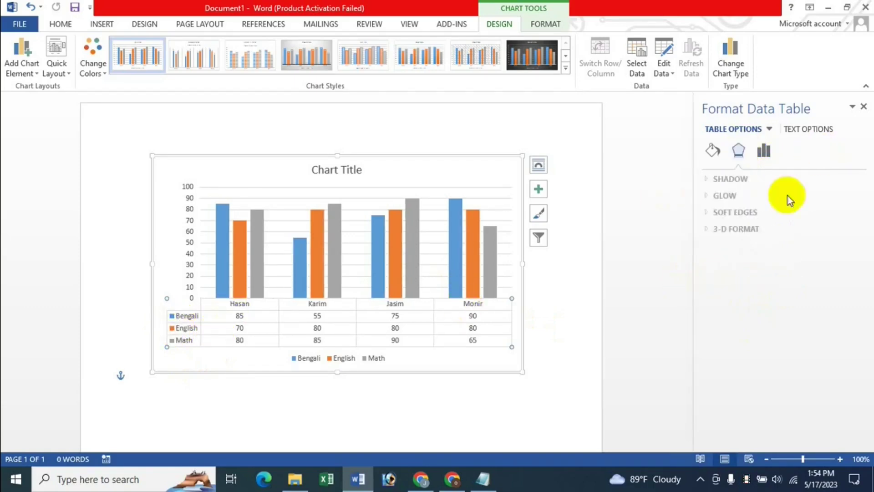
{"action": "left_click", "coordinate": [763, 150]}
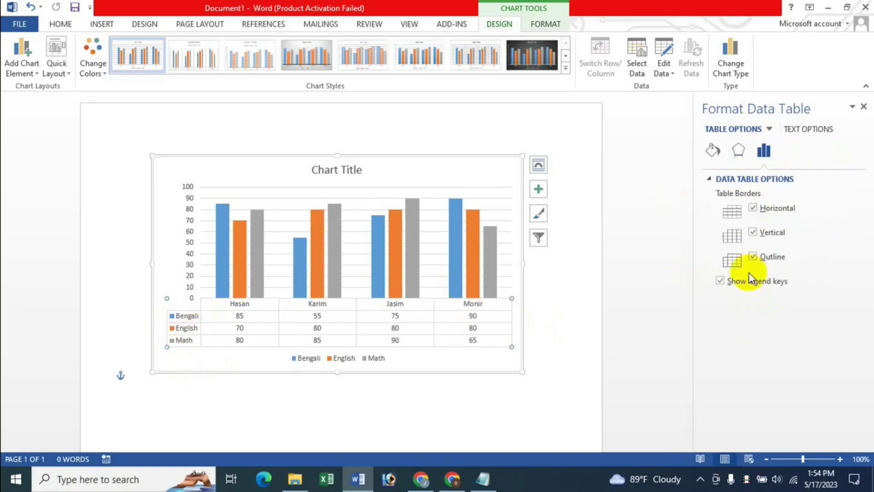
{"action": "left_click", "coordinate": [720, 153]}
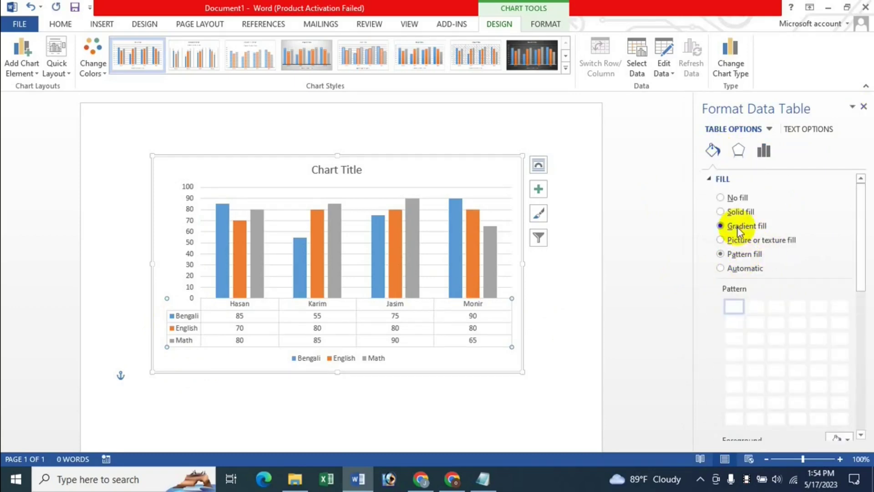
{"action": "left_click", "coordinate": [749, 225]}
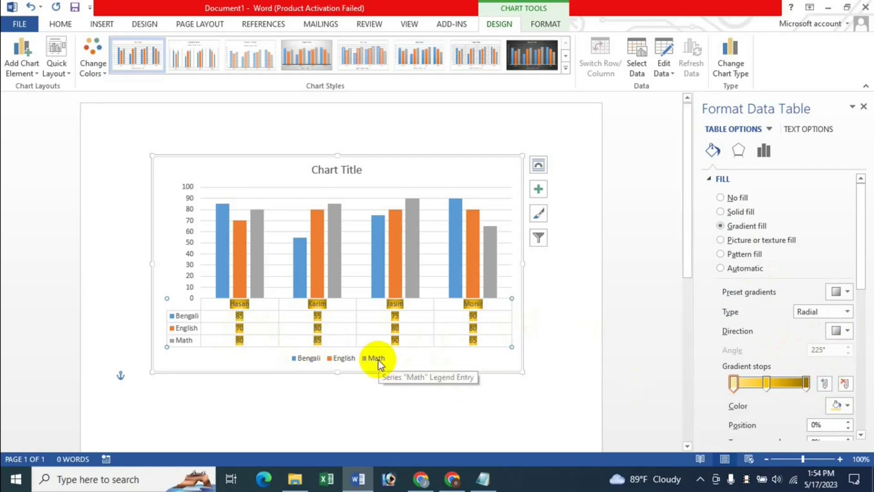
{"action": "left_click", "coordinate": [724, 198]}
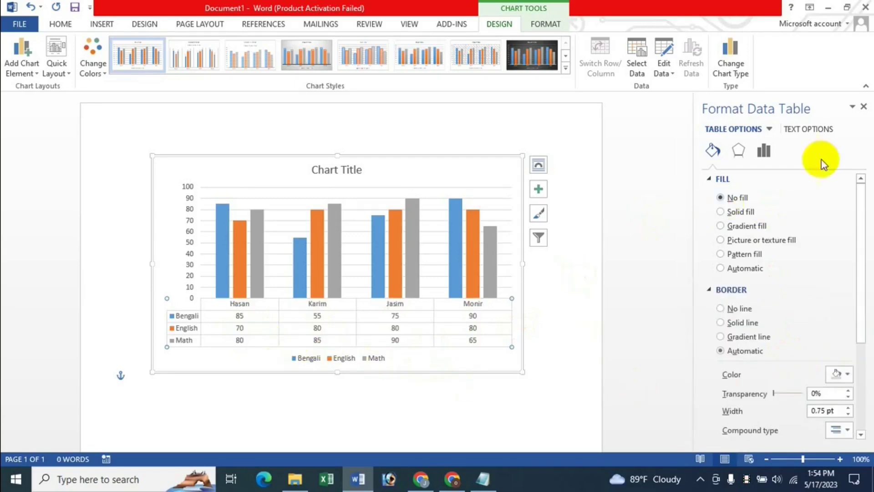
{"action": "left_click", "coordinate": [864, 106]}
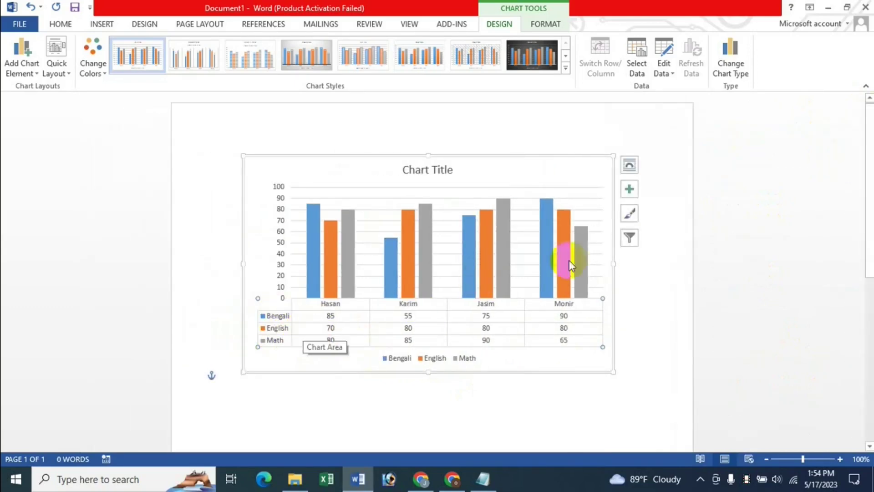
{"action": "left_click", "coordinate": [630, 191]}
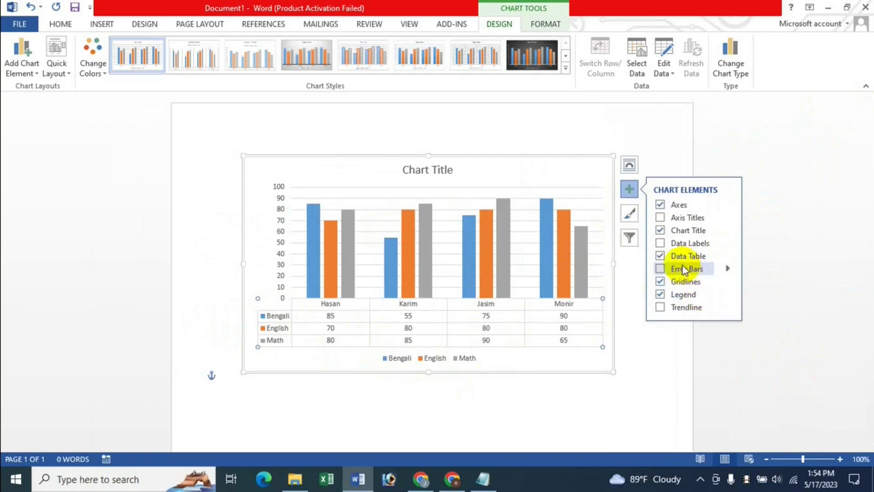
{"action": "left_click", "coordinate": [661, 256]}
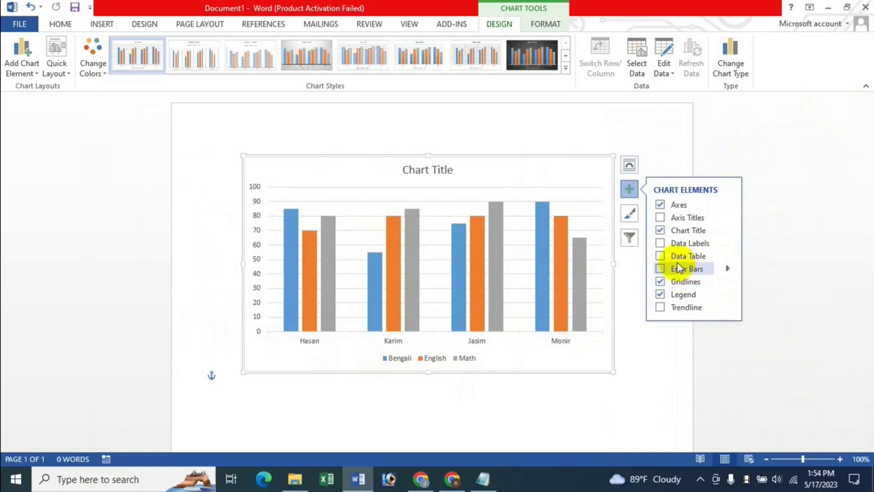
{"action": "left_click", "coordinate": [660, 269]}
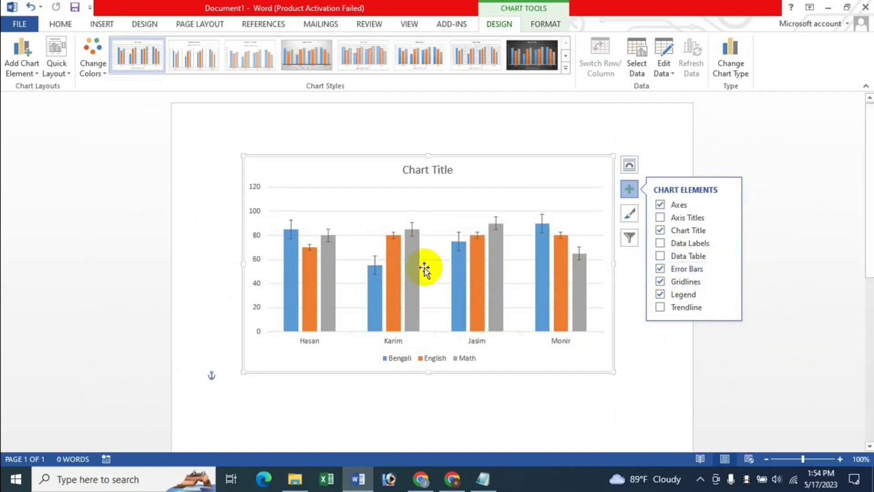
{"action": "mouse_move", "coordinate": [687, 269]}
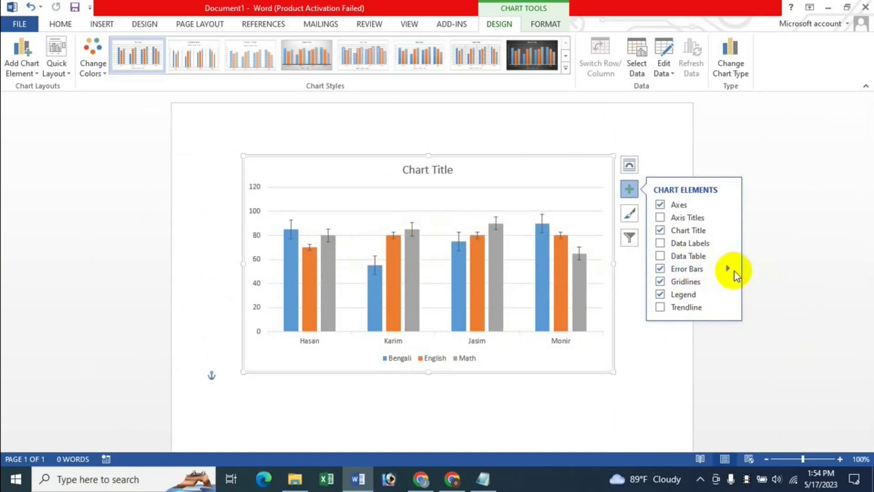
{"action": "left_click", "coordinate": [729, 268]}
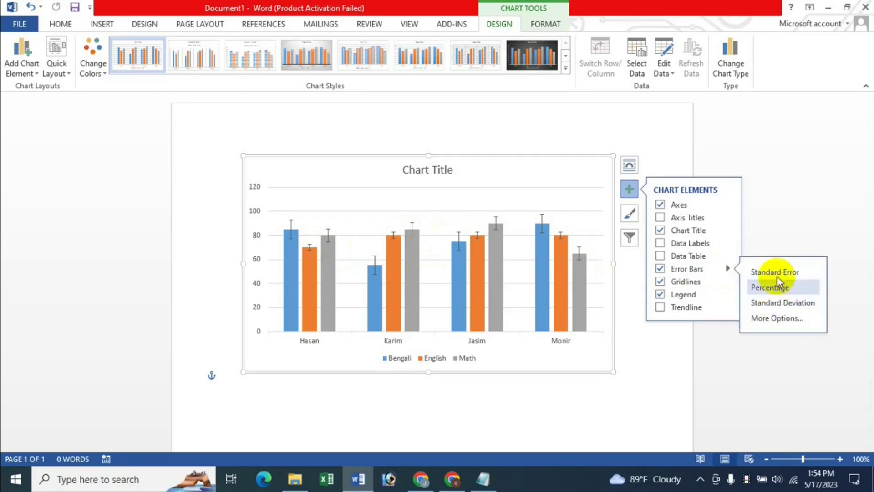
{"action": "left_click", "coordinate": [776, 289]}
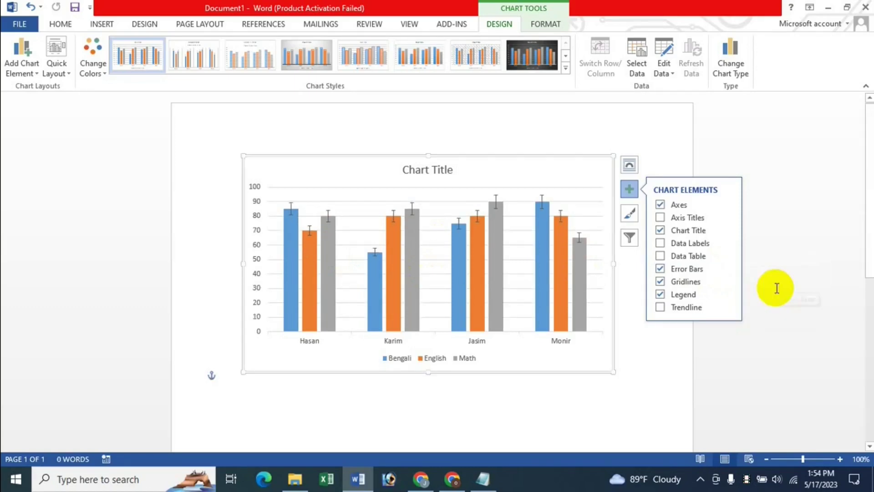
{"action": "left_click", "coordinate": [728, 269]}
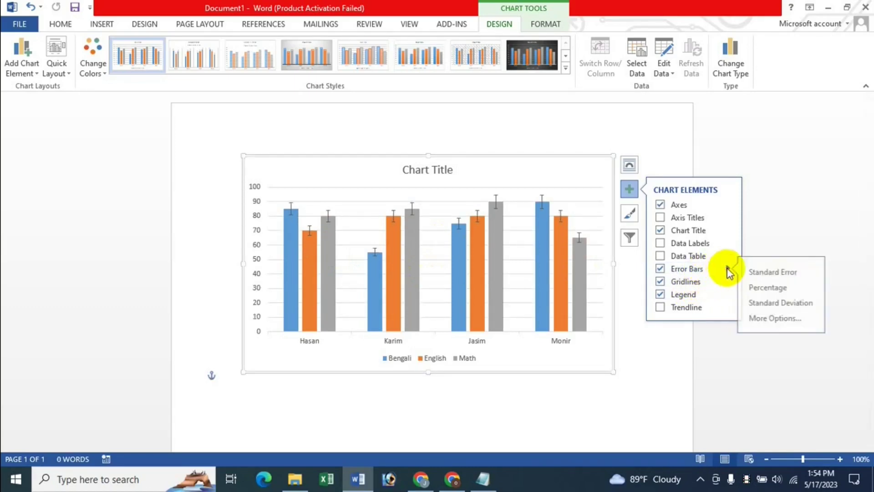
{"action": "left_click", "coordinate": [727, 270]}
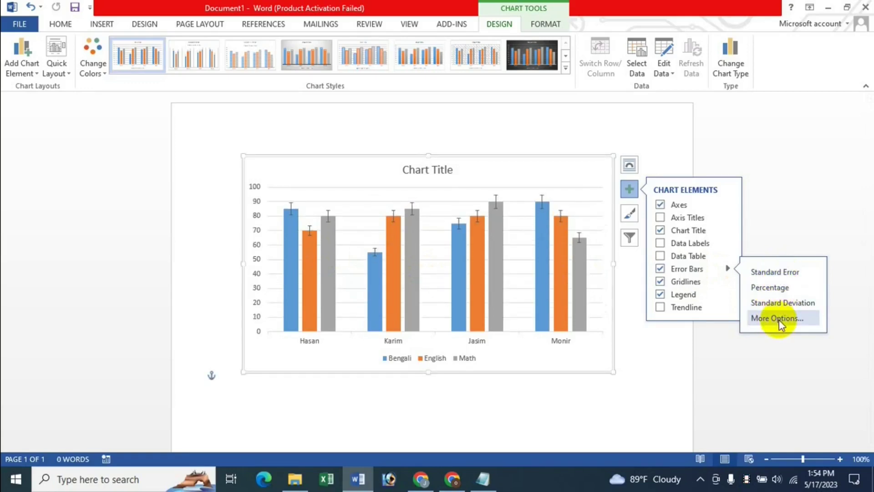
{"action": "left_click", "coordinate": [660, 270]}
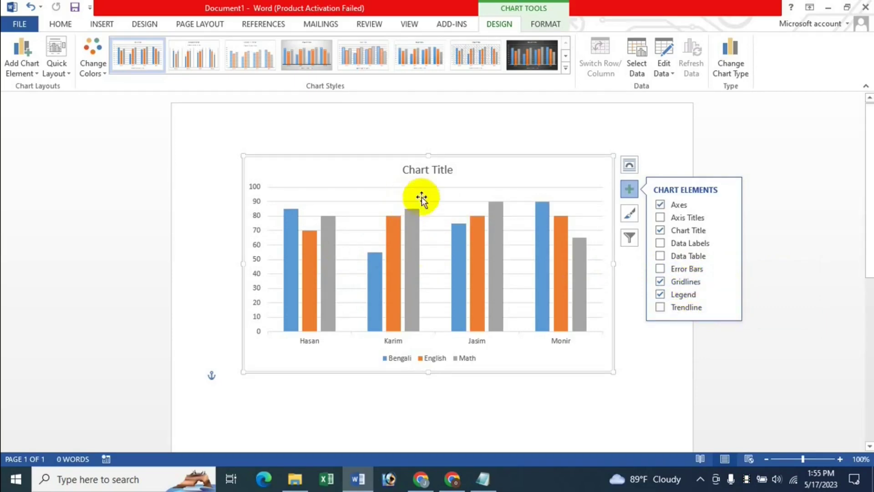
Step: Turn on Primary Major Vertical and Primary Minor Horizontal gridlines alongside the major horizontal ones
{"action": "left_click", "coordinate": [727, 283]}
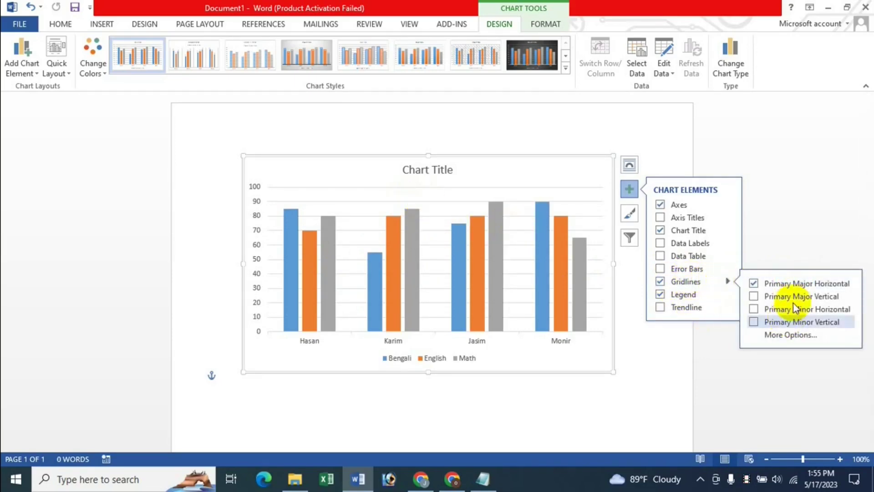
{"action": "left_click", "coordinate": [756, 299]}
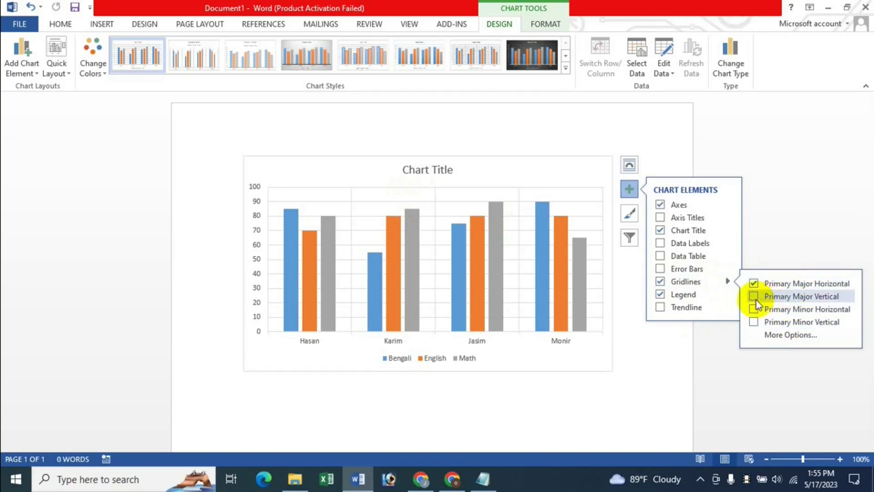
{"action": "left_click", "coordinate": [755, 308]}
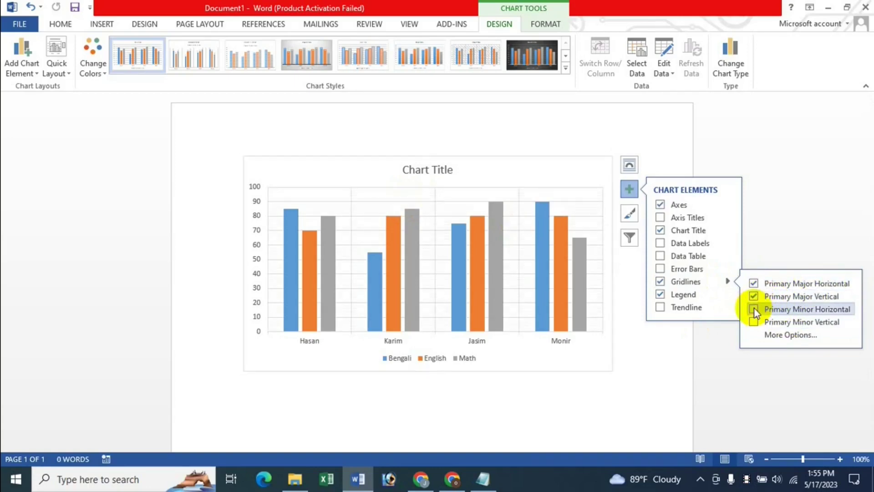
{"action": "left_click", "coordinate": [753, 295]}
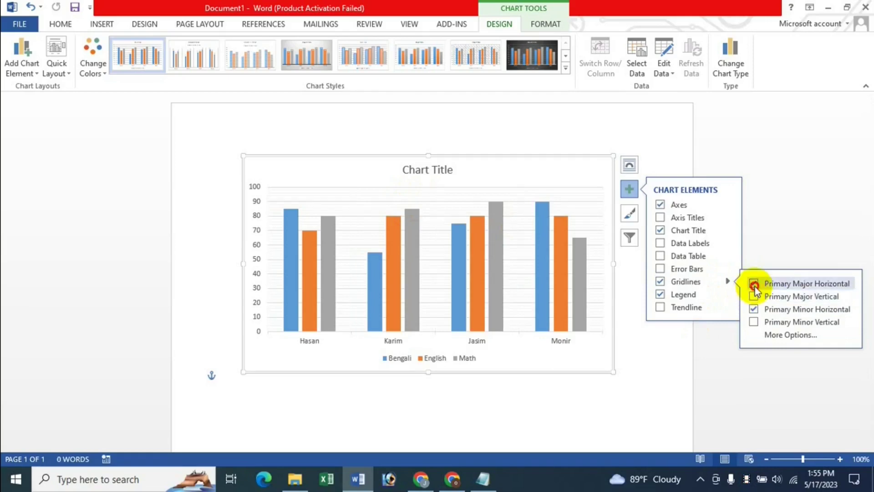
{"action": "left_click", "coordinate": [754, 285]}
{"action": "left_click", "coordinate": [755, 298]}
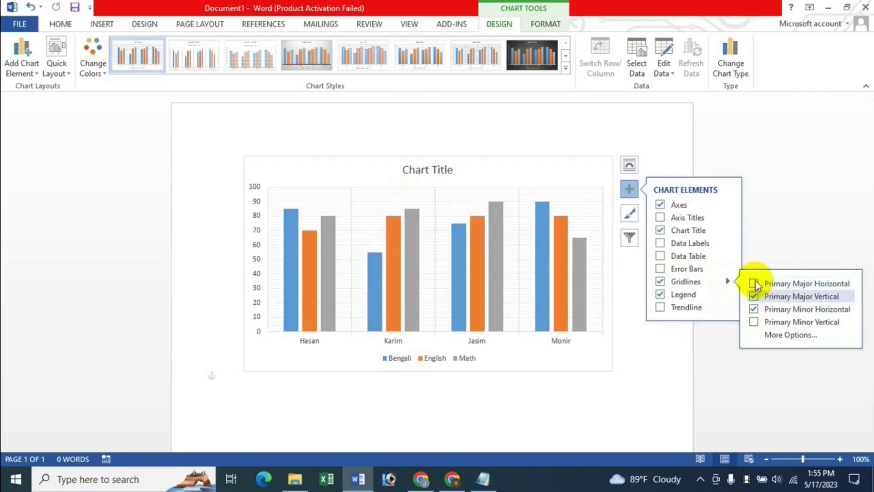
{"action": "left_click", "coordinate": [756, 282]}
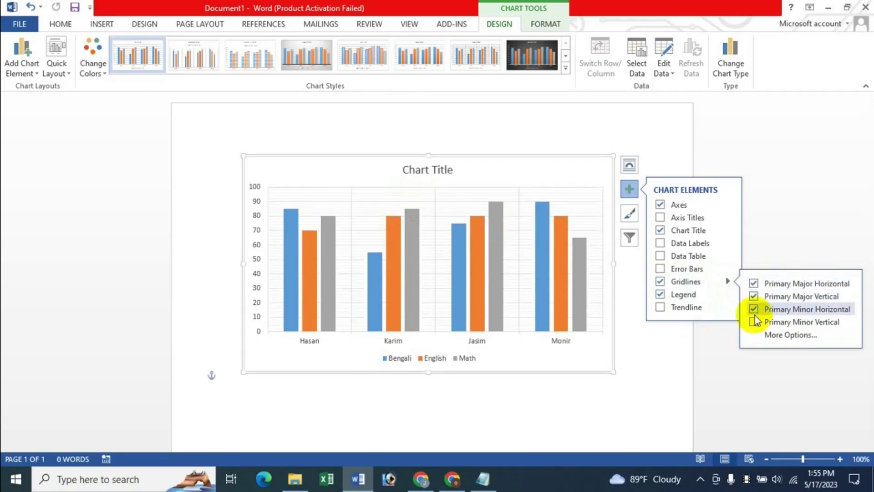
{"action": "left_click", "coordinate": [783, 337]}
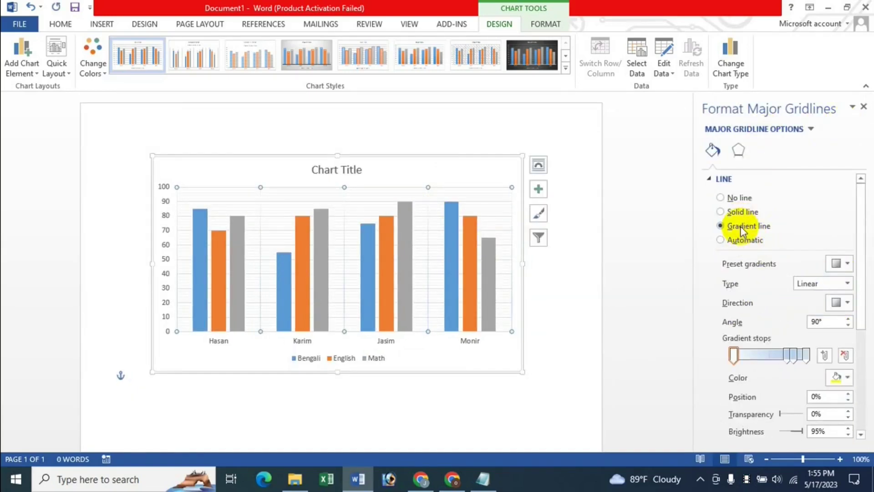
Step: Try a gold radial gradient on the major gridlines with 41% transparency
{"action": "left_click", "coordinate": [849, 270]}
{"action": "left_click", "coordinate": [813, 356]}
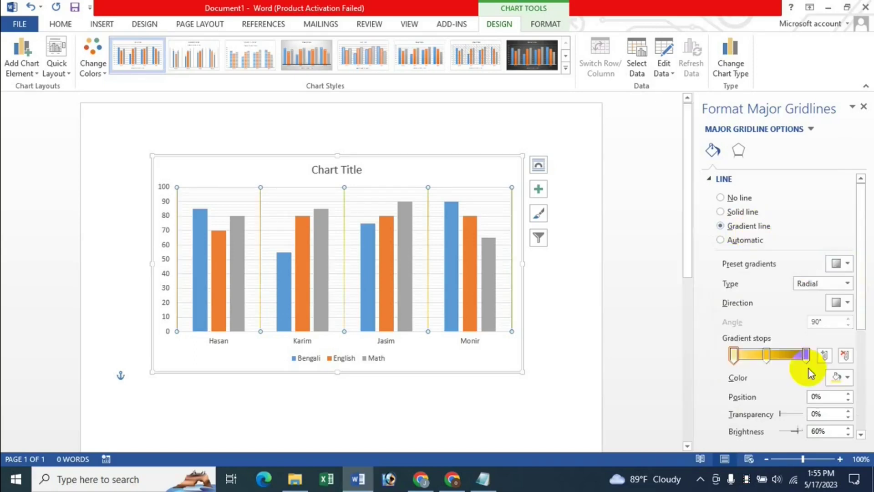
{"action": "left_click", "coordinate": [847, 283]}
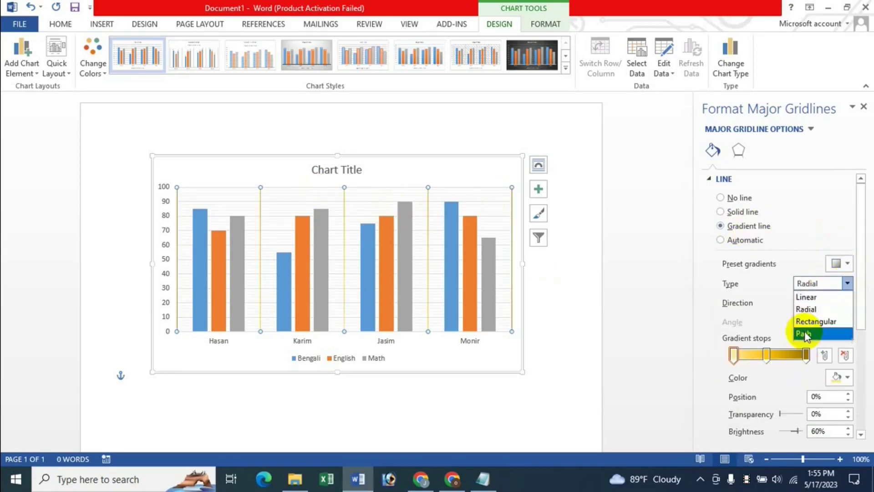
{"action": "left_click", "coordinate": [805, 335]}
{"action": "left_click", "coordinate": [847, 284]}
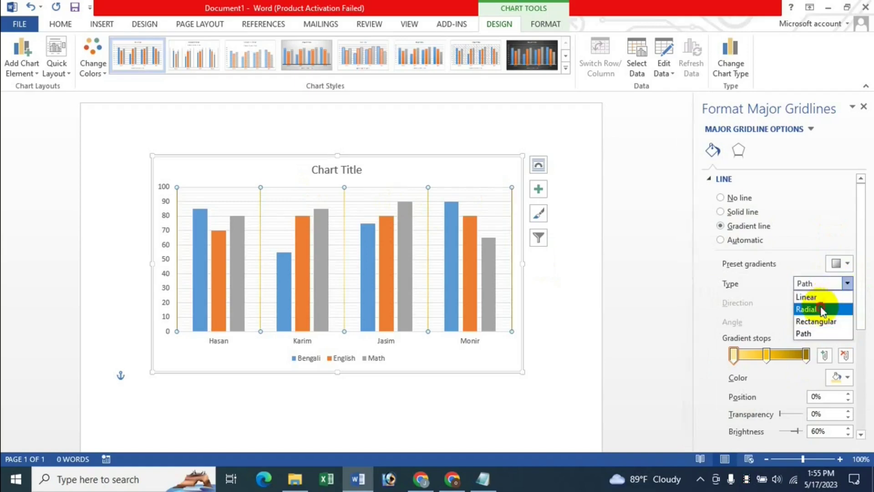
{"action": "left_click", "coordinate": [815, 310]}
{"action": "left_click", "coordinate": [848, 303]}
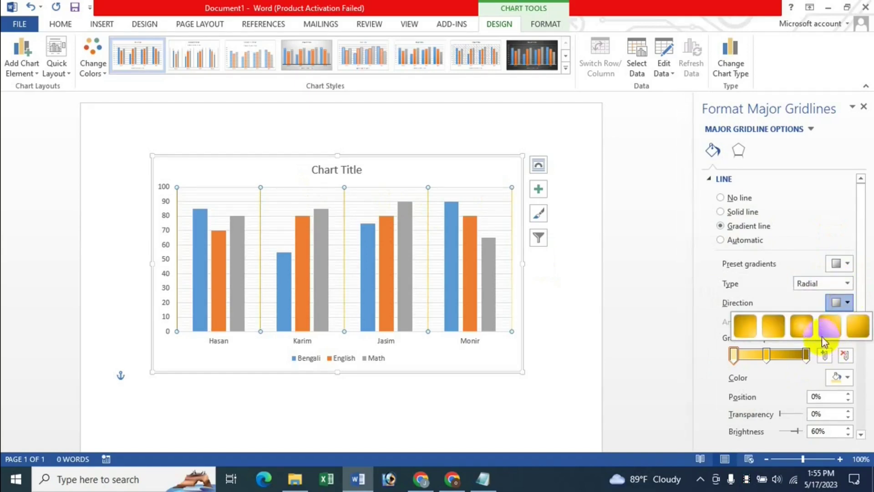
{"action": "left_click", "coordinate": [824, 327]}
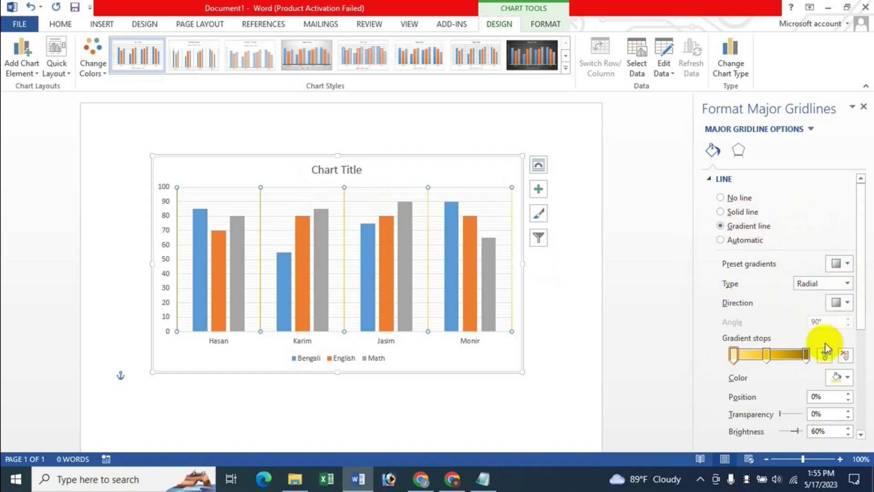
{"action": "left_click_drag", "start_coordinate": [788, 416], "coordinate": [792, 415]}
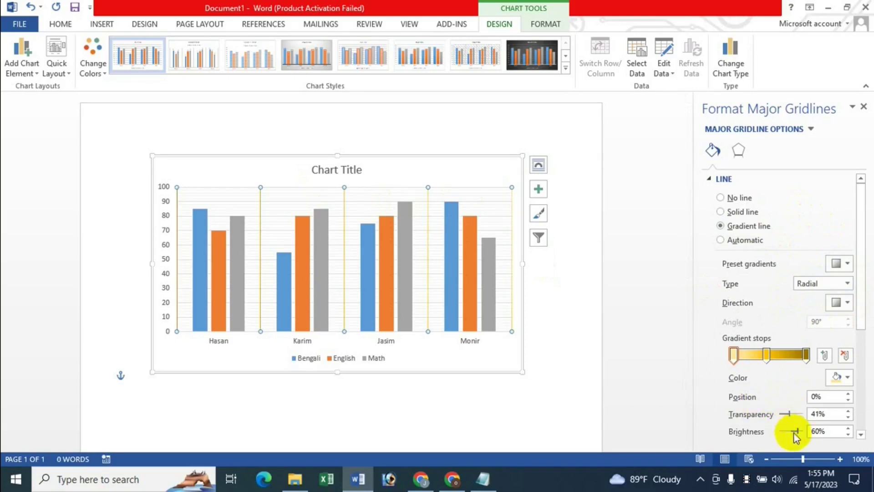
Step: Make the major gridlines a solid line at 34% transparency and 0.5 pt width
{"action": "left_click", "coordinate": [740, 241]}
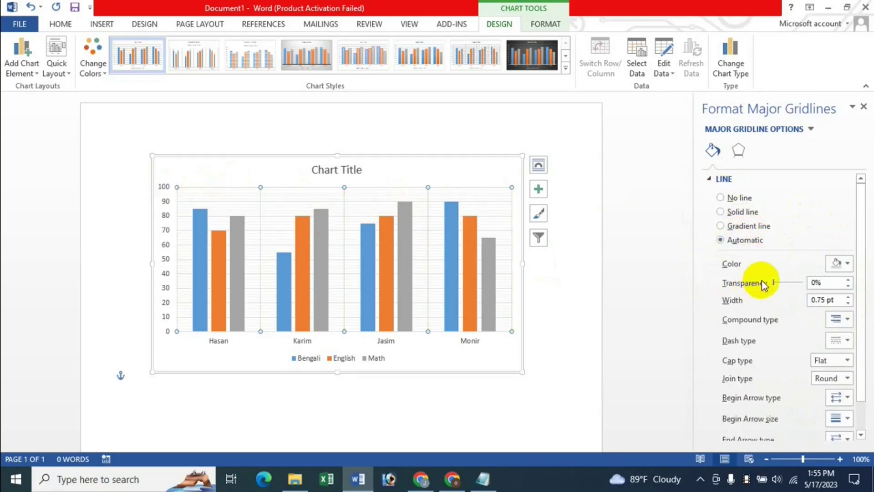
{"action": "left_click_drag", "start_coordinate": [782, 283], "coordinate": [781, 282]}
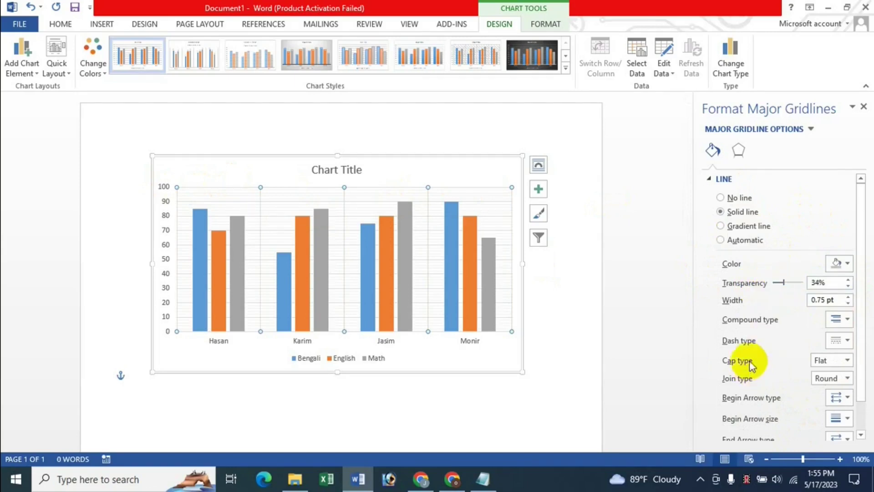
{"action": "left_click", "coordinate": [847, 303]}
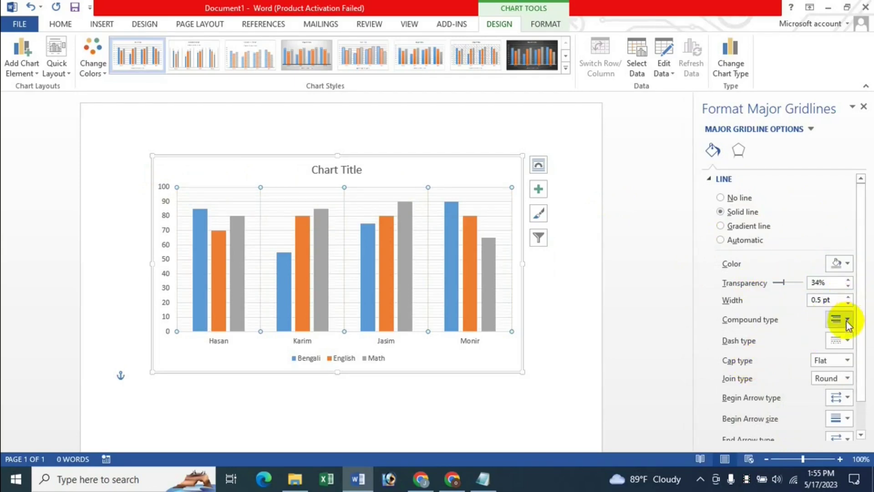
{"action": "left_click", "coordinate": [846, 319]}
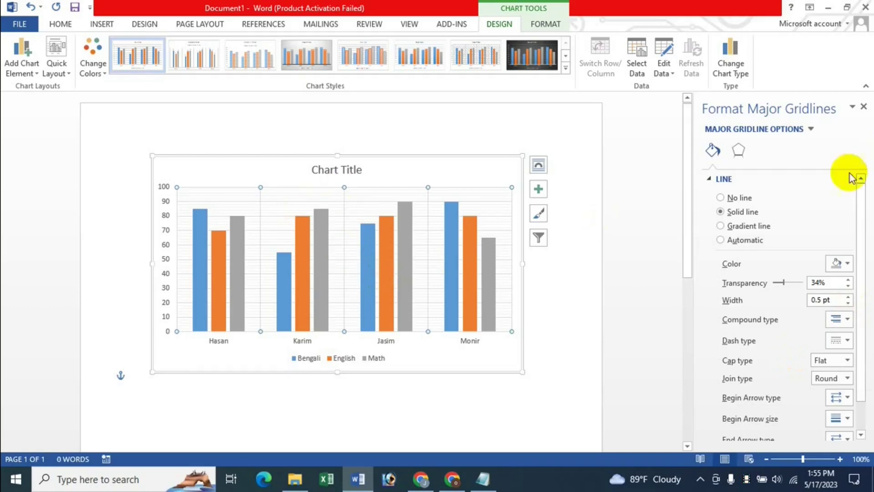
{"action": "left_click", "coordinate": [863, 107]}
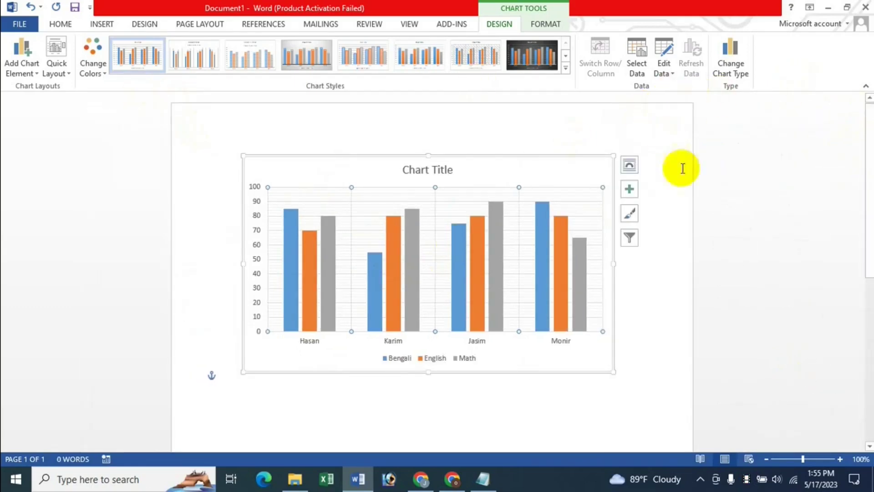
Step: Remove the major vertical gridlines from the marks chart
{"action": "left_click", "coordinate": [634, 195]}
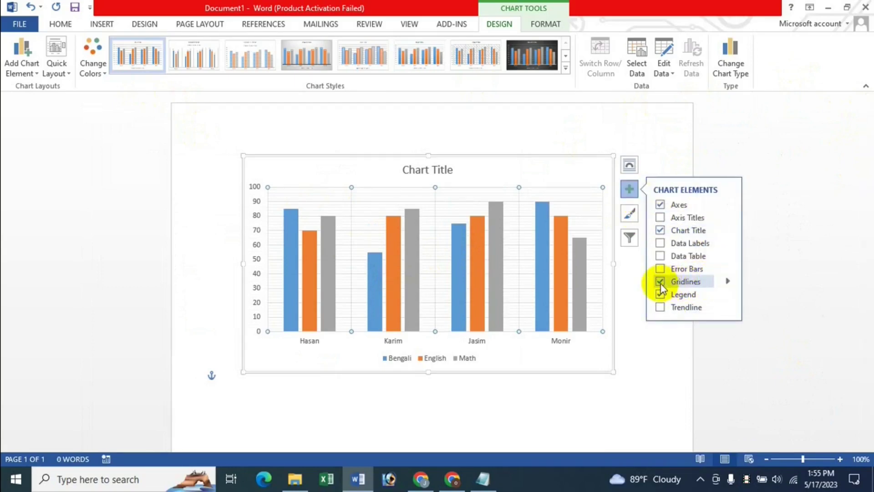
{"action": "left_click", "coordinate": [728, 282]}
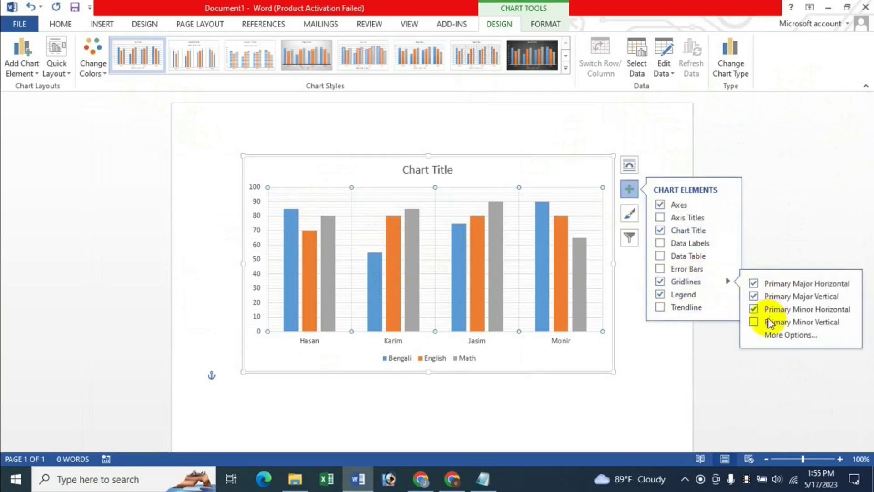
{"action": "left_click", "coordinate": [753, 298]}
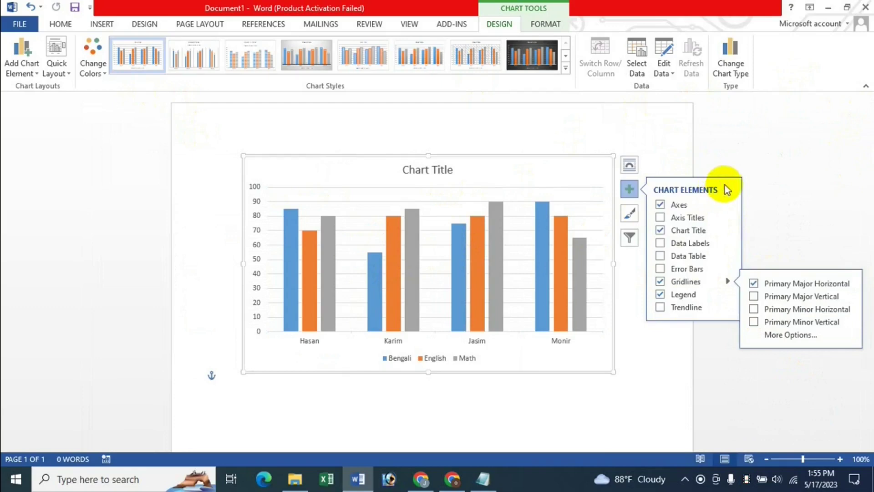
Step: Toggle the legend off and back on, keep it at Bottom, and show its position choices
{"action": "left_click", "coordinate": [660, 295]}
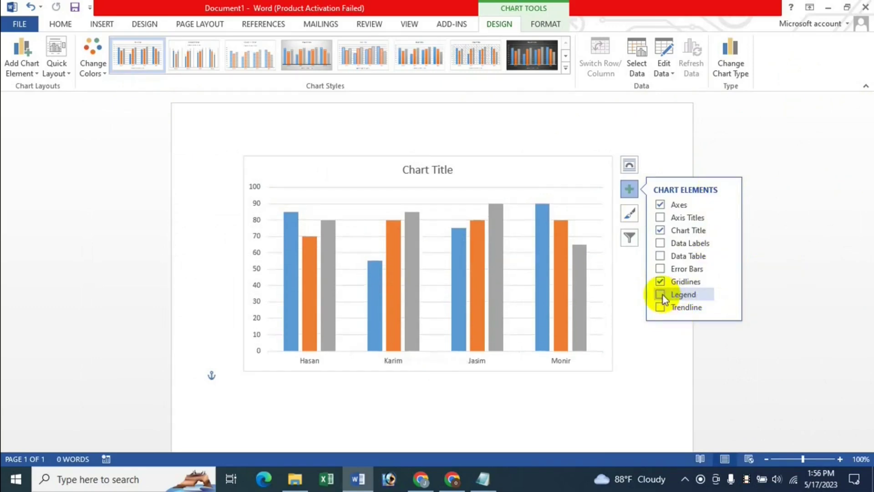
{"action": "left_click", "coordinate": [661, 295]}
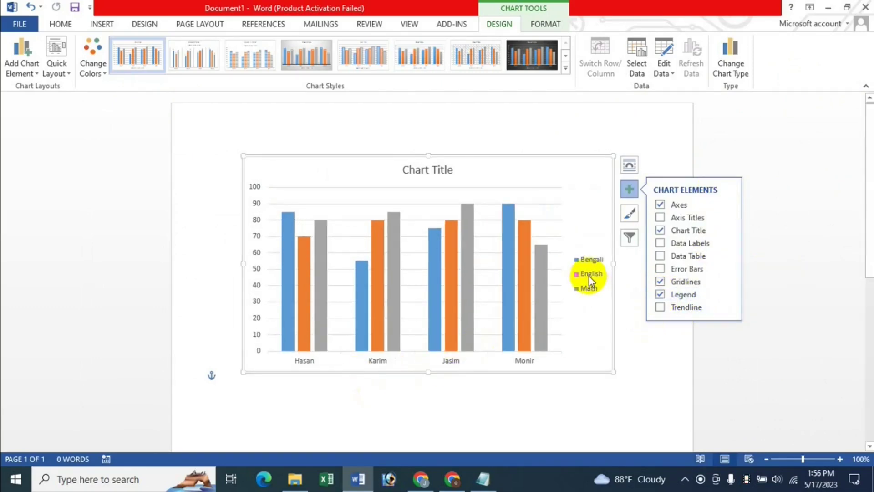
{"action": "left_click", "coordinate": [729, 293]}
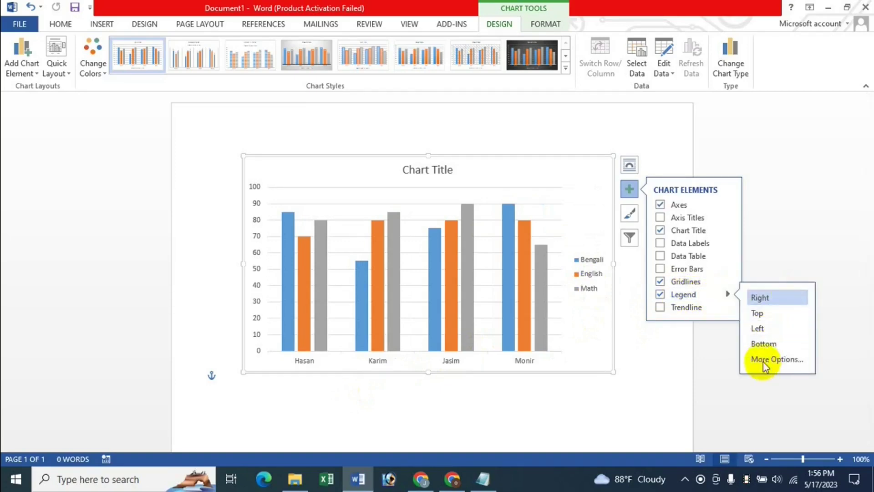
{"action": "left_click", "coordinate": [760, 344]}
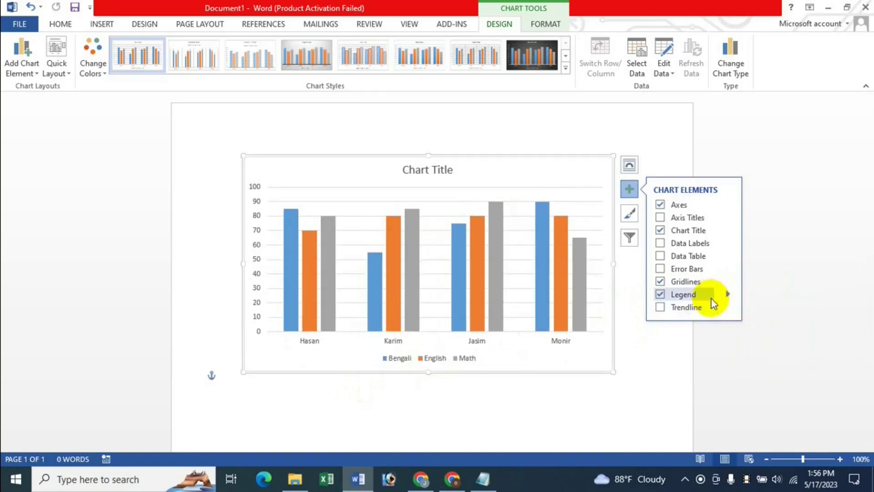
{"action": "left_click", "coordinate": [728, 295]}
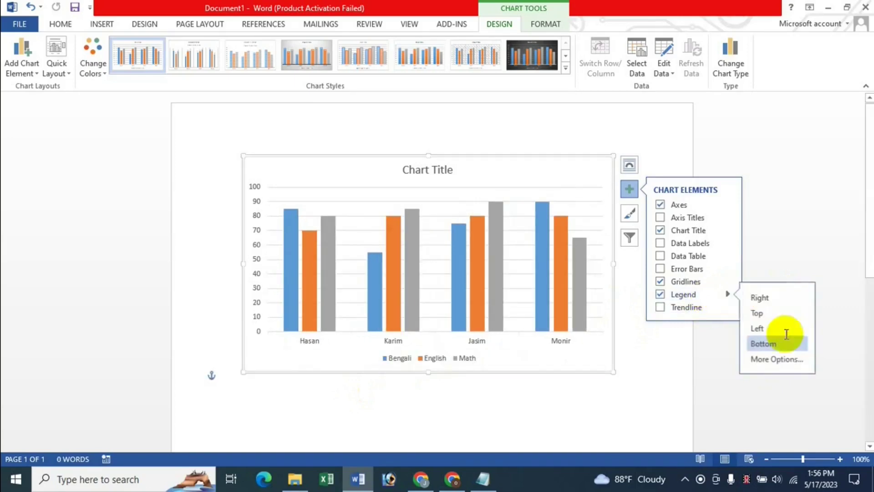
Step: Fill the Bengali/English/Math legend with a gold radial gradient after trying a pattern fill
{"action": "left_click", "coordinate": [776, 362]}
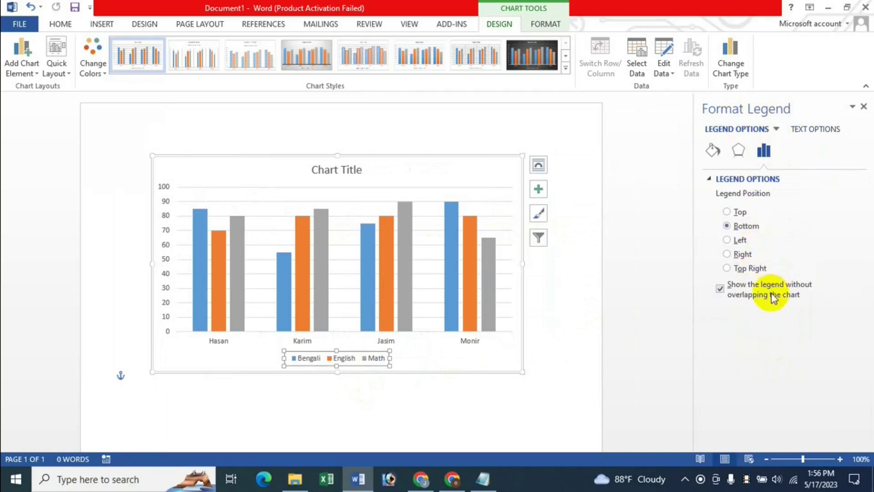
{"action": "left_click", "coordinate": [713, 152]}
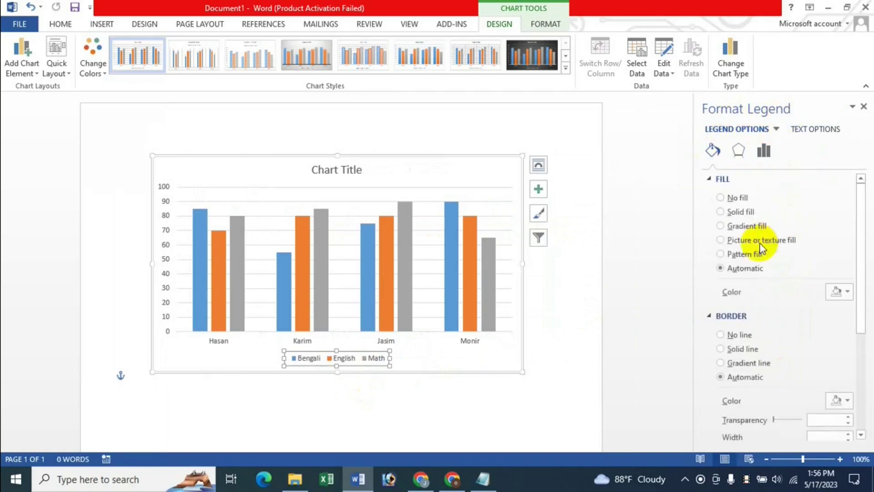
{"action": "left_click", "coordinate": [721, 254]}
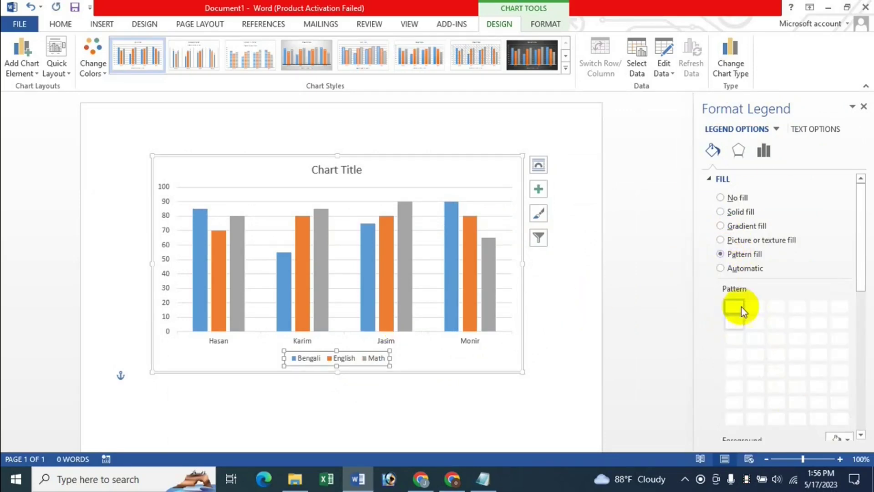
{"action": "left_click", "coordinate": [724, 228]}
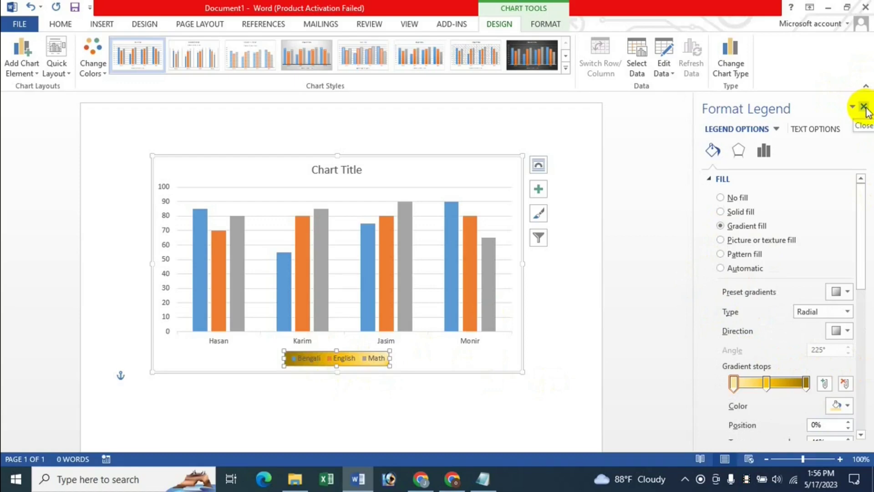
{"action": "left_click", "coordinate": [865, 108]}
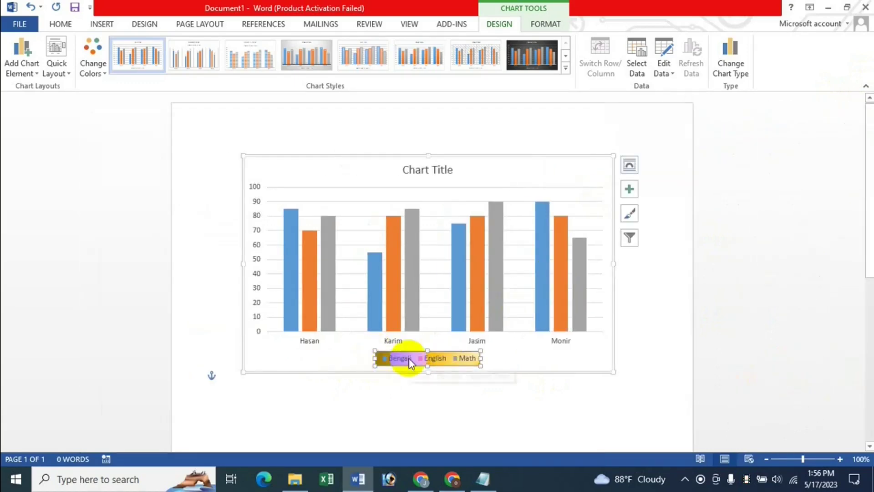
{"action": "left_click", "coordinate": [558, 26]}
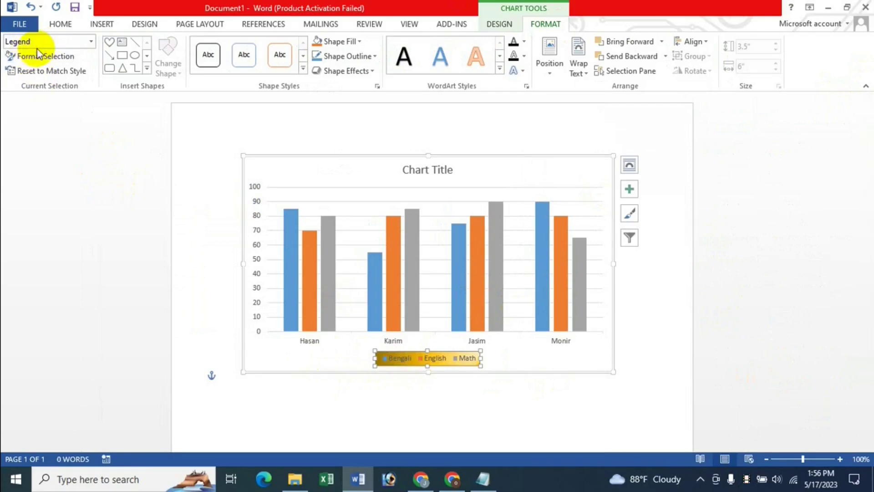
{"action": "left_click", "coordinate": [91, 41]}
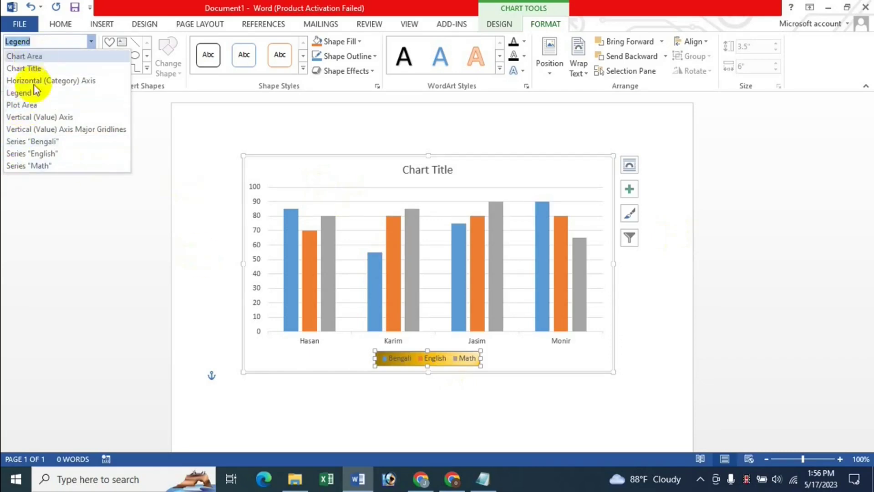
{"action": "left_click", "coordinate": [41, 69]}
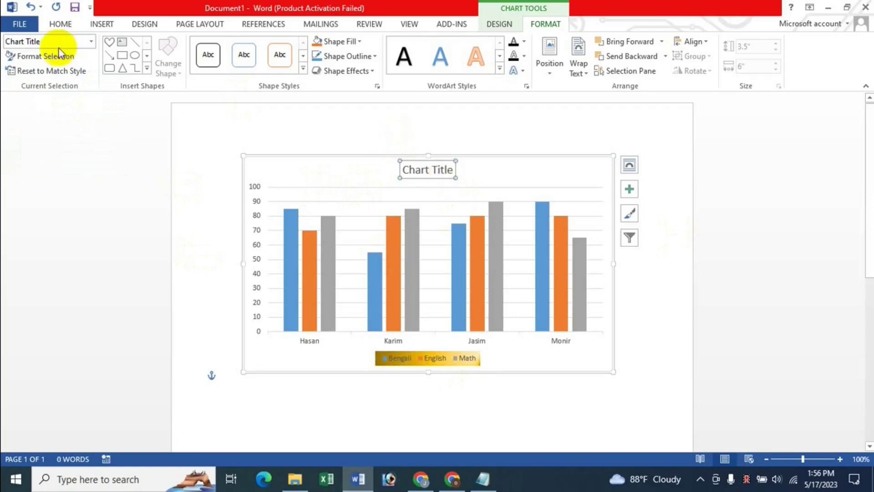
{"action": "left_click", "coordinate": [50, 55]}
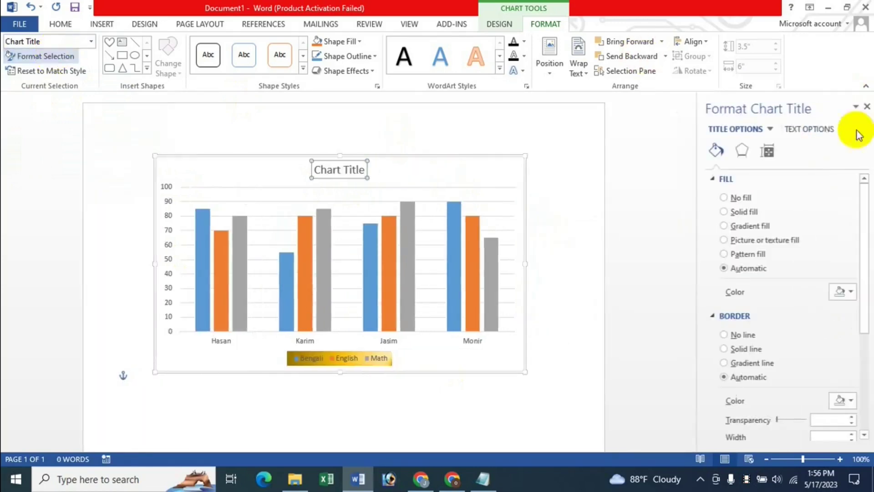
{"action": "left_click", "coordinate": [864, 107]}
{"action": "left_click", "coordinate": [91, 42]}
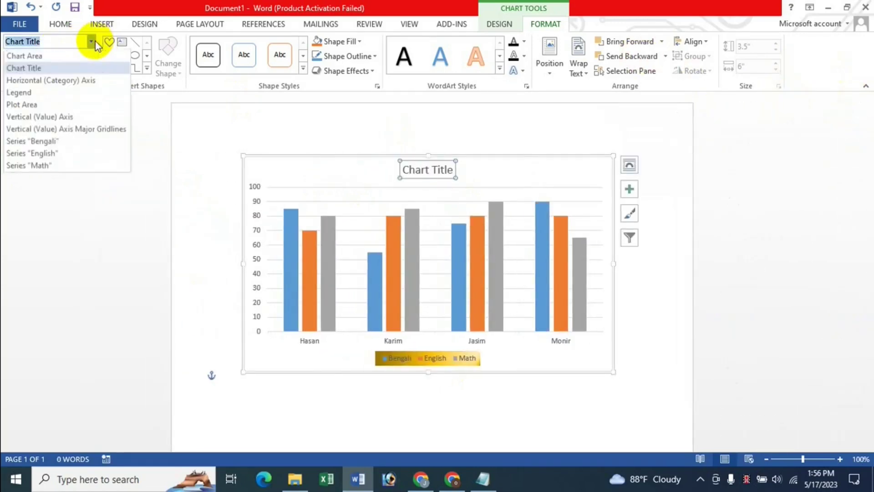
{"action": "left_click", "coordinate": [23, 93]}
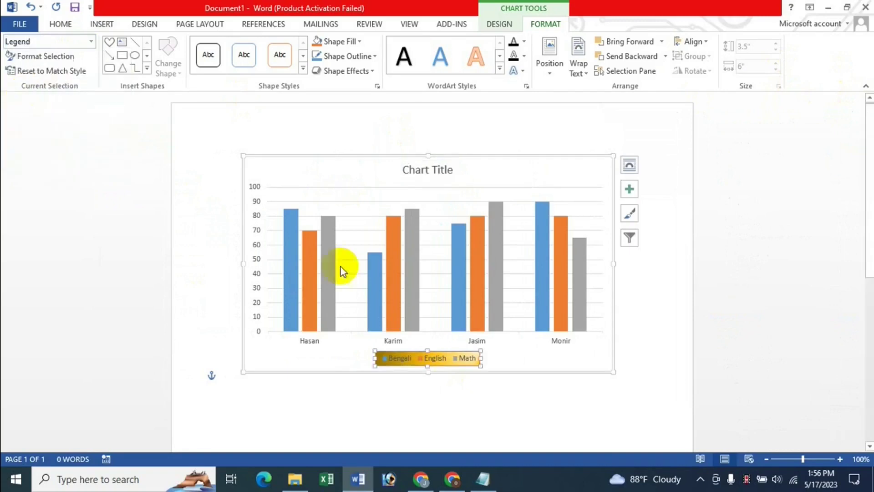
{"action": "left_click", "coordinate": [46, 57]}
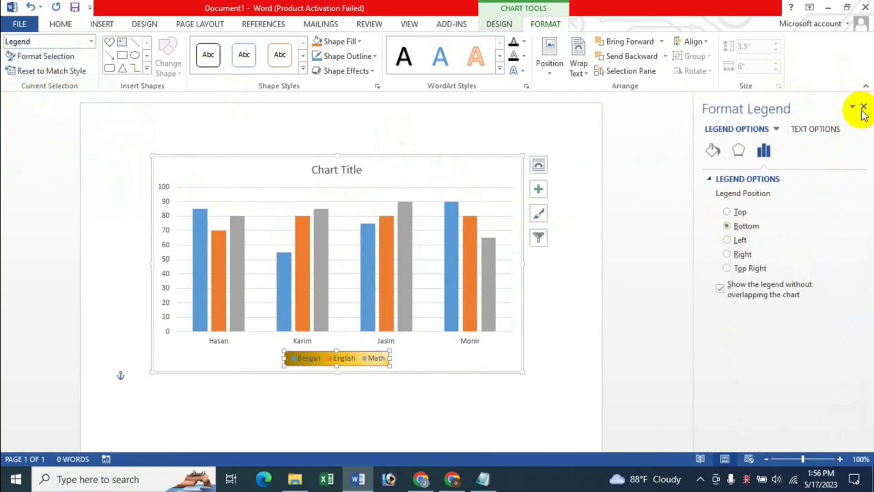
{"action": "left_click", "coordinate": [864, 107]}
{"action": "left_click", "coordinate": [499, 24]}
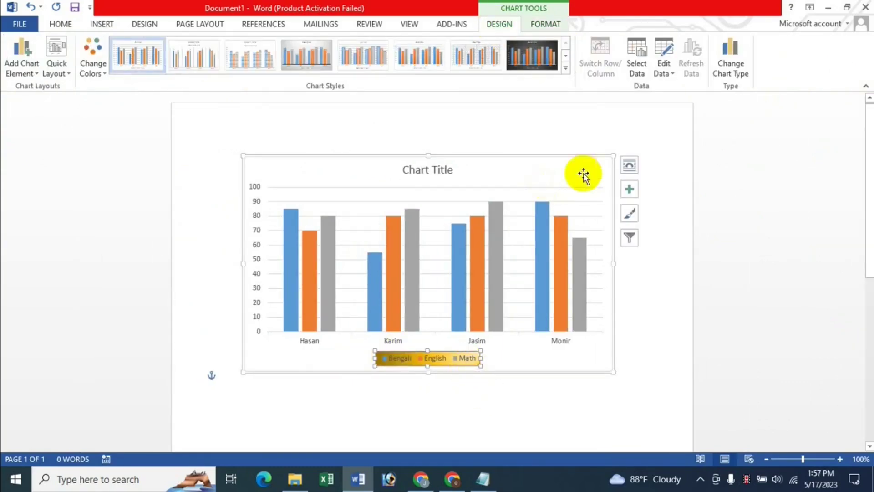
Step: View and close the legend's formatting options, then show the Chart Elements list
{"action": "left_click", "coordinate": [628, 190]}
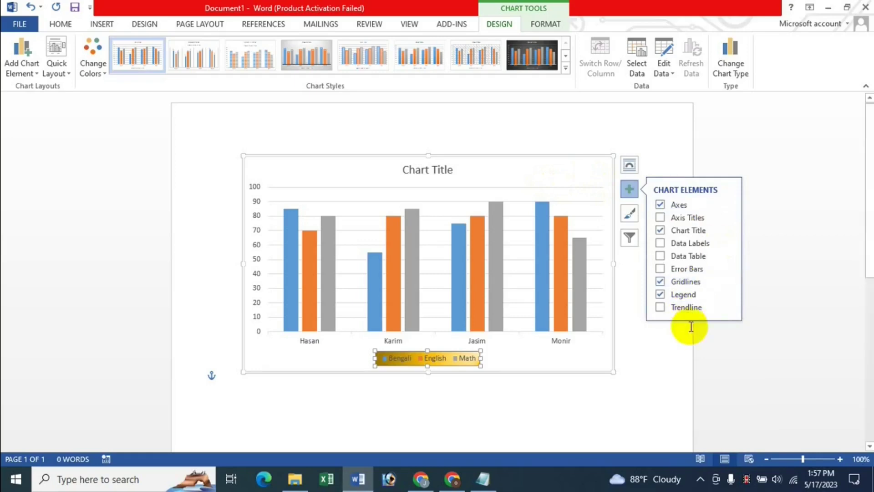
{"action": "left_click", "coordinate": [728, 295]}
{"action": "left_click", "coordinate": [773, 359]}
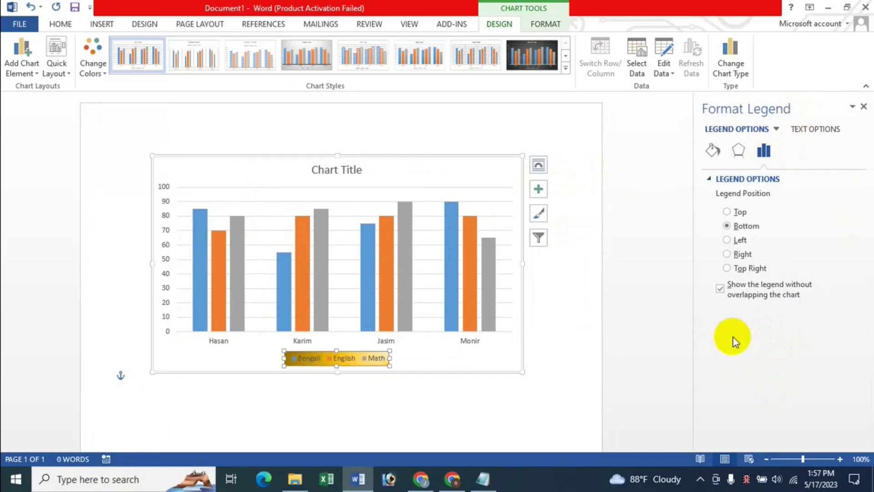
{"action": "left_click", "coordinate": [864, 107]}
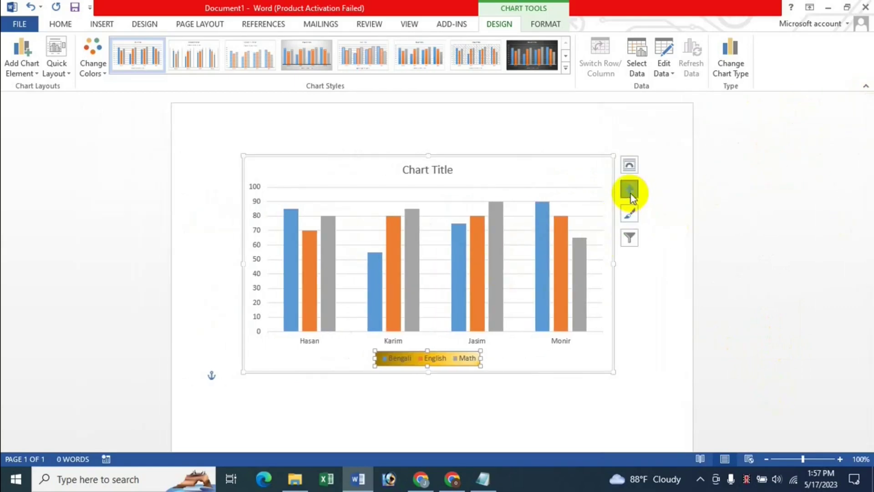
{"action": "left_click", "coordinate": [631, 193]}
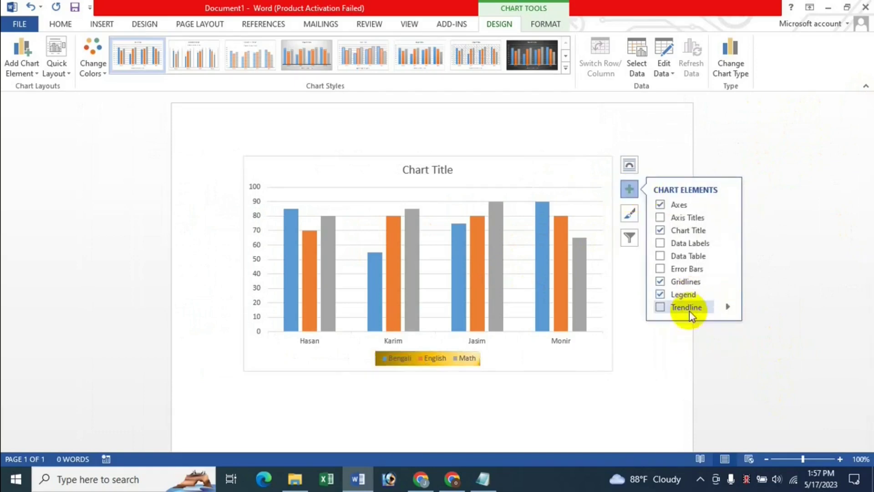
{"action": "left_click", "coordinate": [662, 307]}
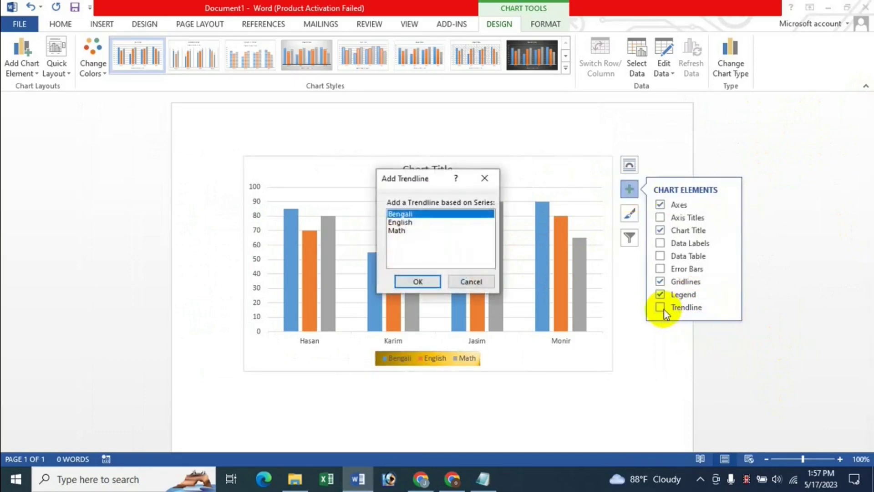
{"action": "left_click", "coordinate": [400, 223]}
{"action": "left_click", "coordinate": [417, 282]}
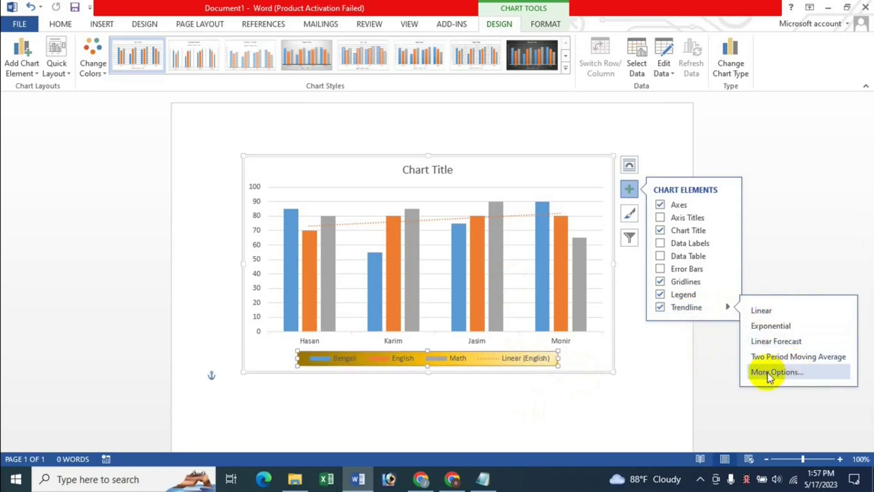
{"action": "left_click", "coordinate": [661, 307]}
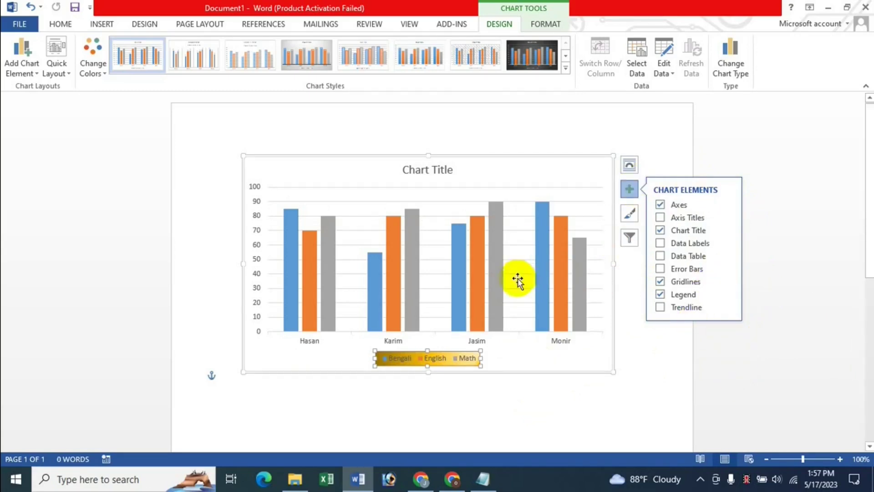
{"action": "left_click", "coordinate": [513, 171]}
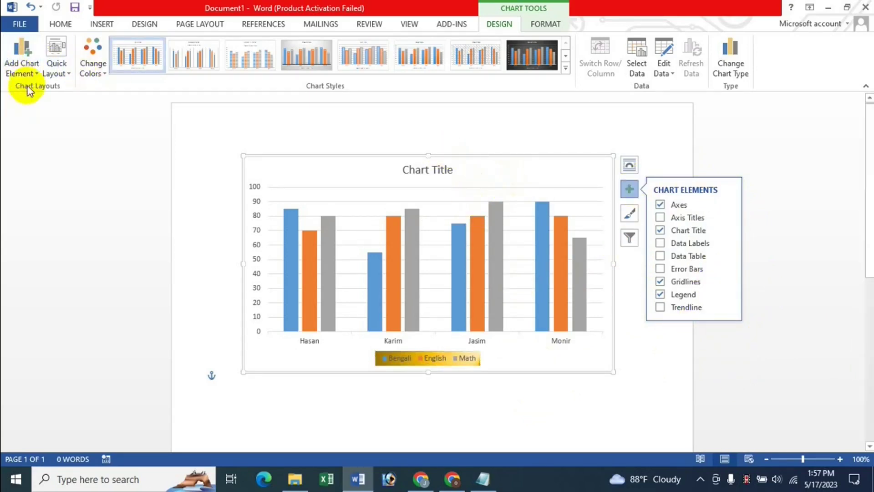
{"action": "left_click", "coordinate": [22, 72]}
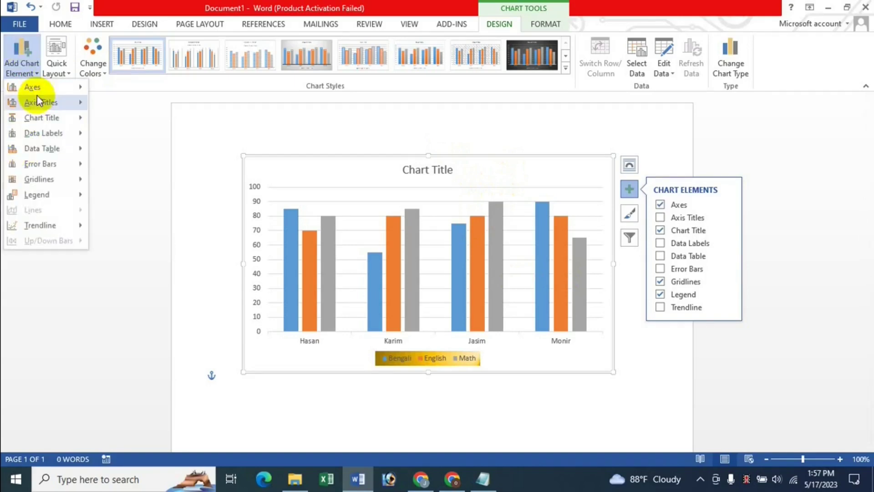
{"action": "mouse_move", "coordinate": [32, 86]}
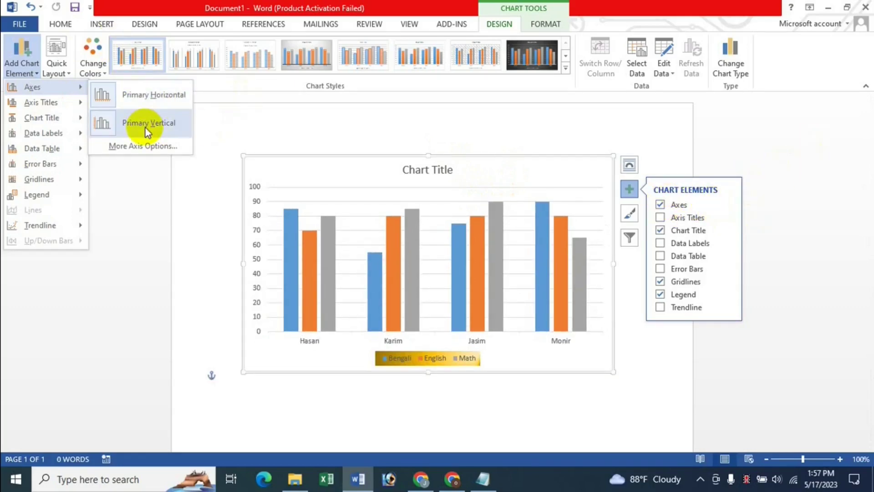
{"action": "left_click", "coordinate": [149, 151]}
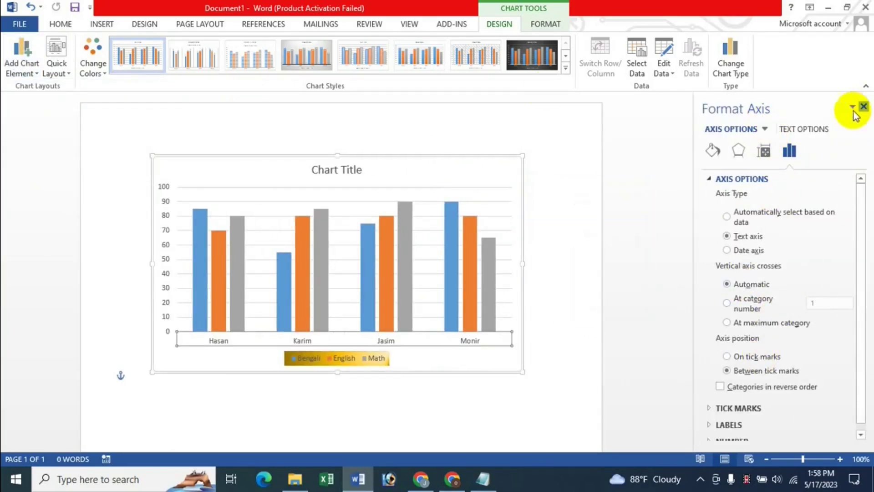
{"action": "left_click", "coordinate": [864, 106]}
{"action": "left_click", "coordinate": [31, 63]}
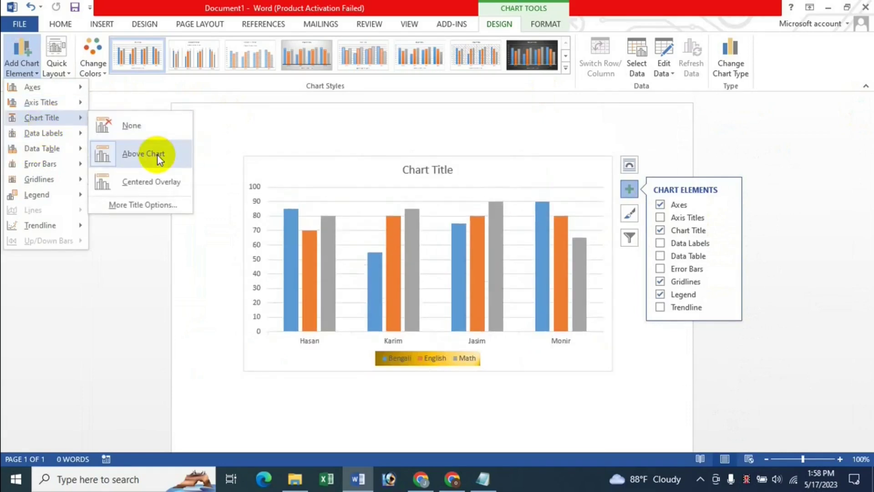
{"action": "mouse_move", "coordinate": [42, 117]}
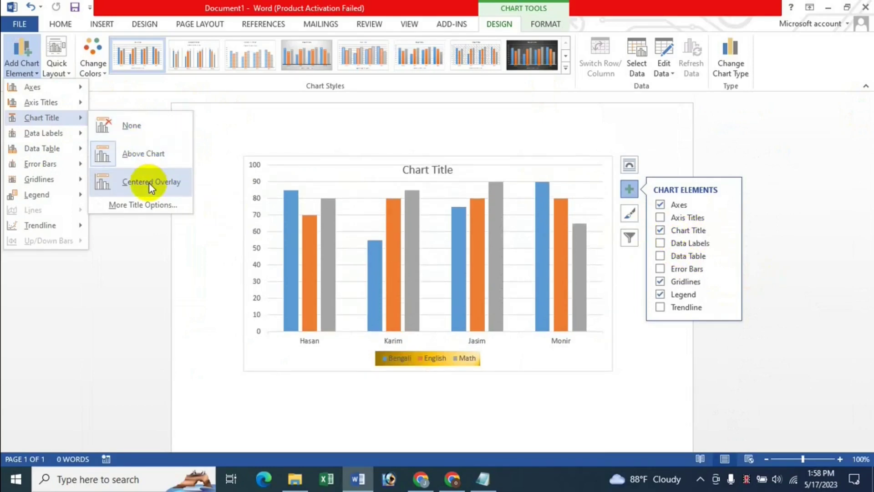
{"action": "left_click", "coordinate": [143, 204]}
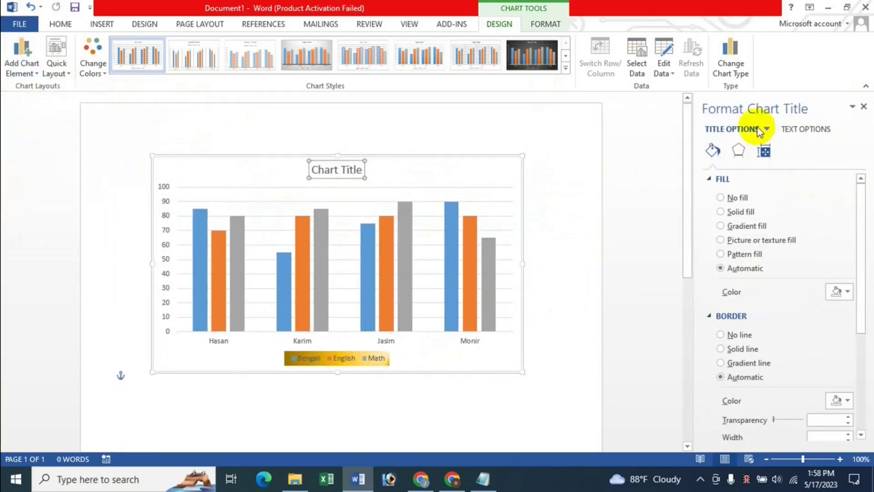
{"action": "left_click", "coordinate": [864, 106]}
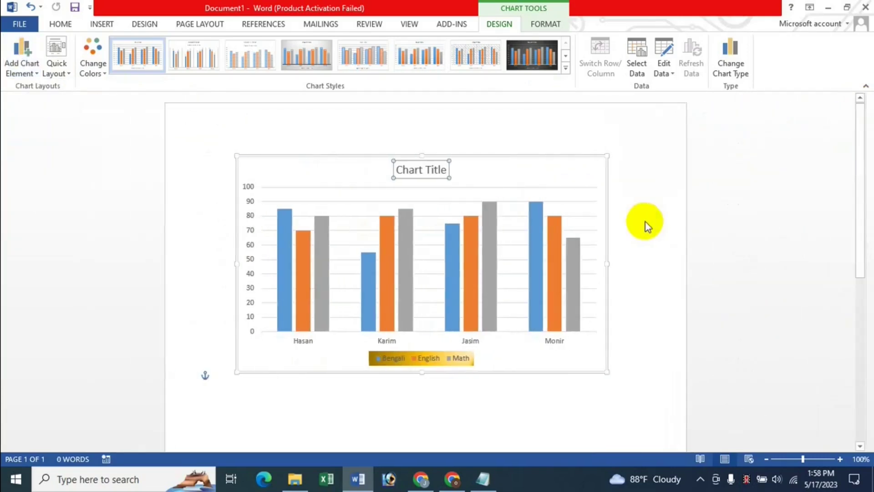
Step: Add value labels to the columns from Add Chart Element
{"action": "left_click", "coordinate": [34, 73]}
{"action": "mouse_move", "coordinate": [43, 133]}
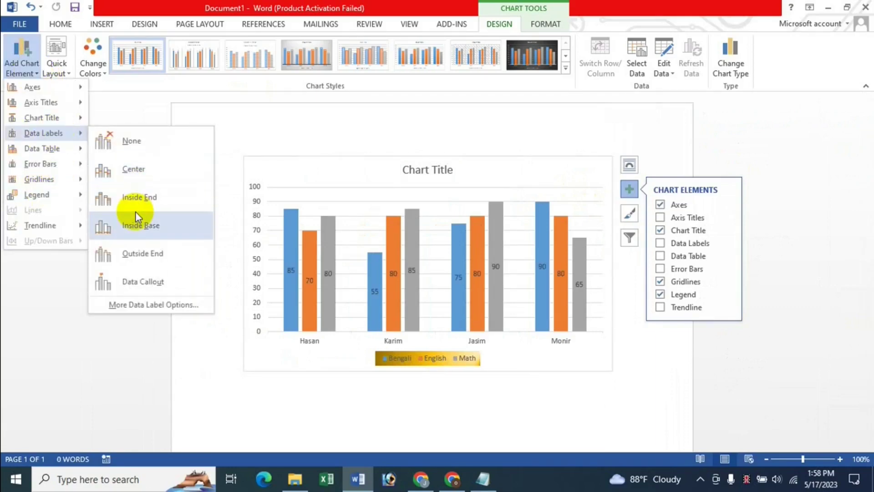
{"action": "left_click", "coordinate": [155, 304]}
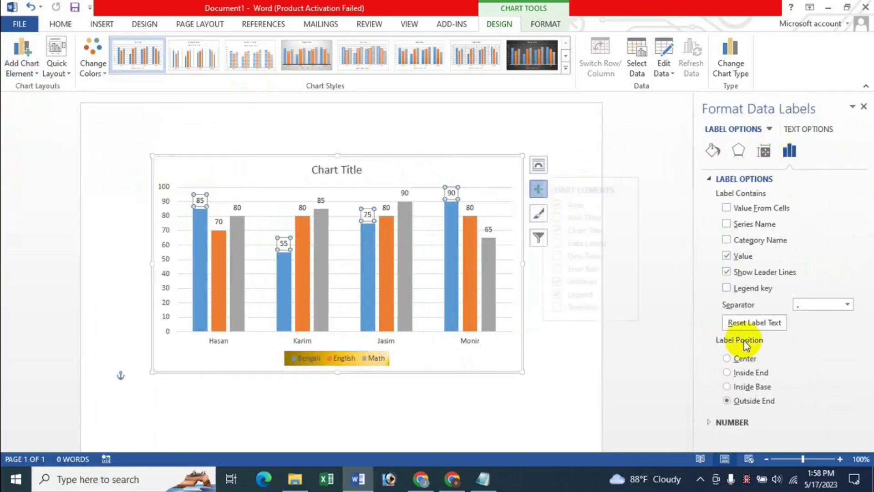
{"action": "left_click", "coordinate": [864, 107]}
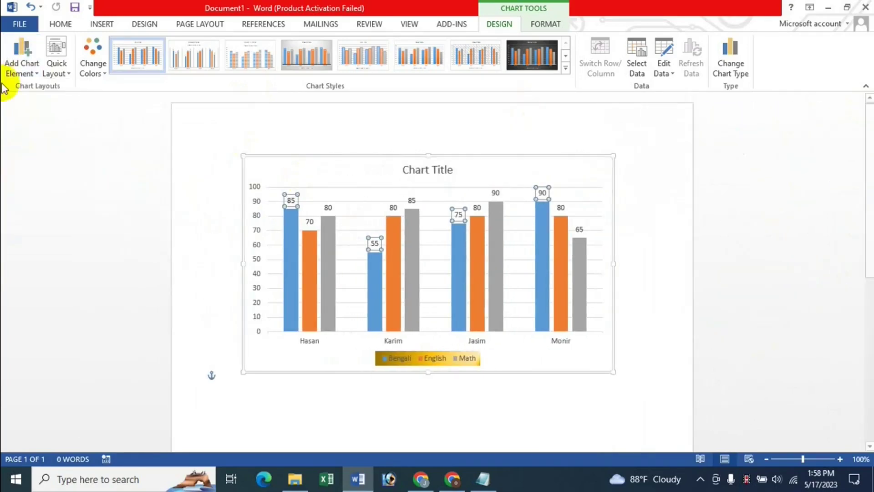
Step: Delete the Bengali series labels, then turn off data labels for the whole chart
{"action": "left_click", "coordinate": [37, 74]}
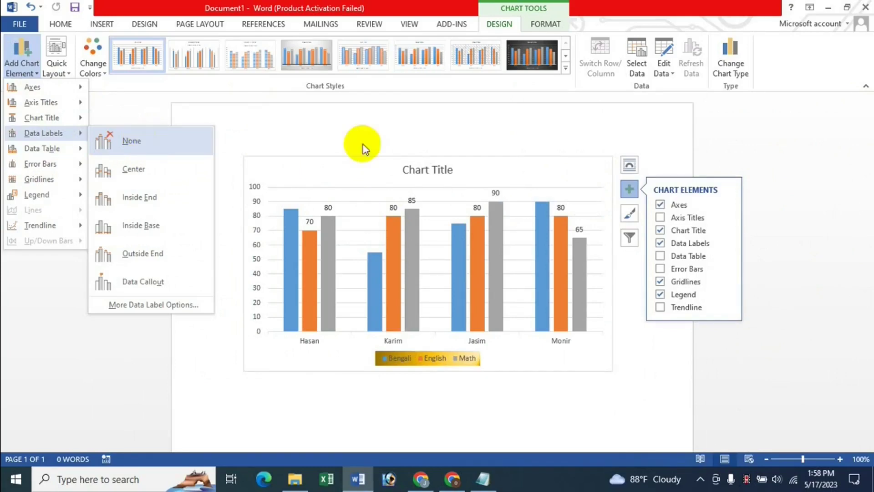
{"action": "left_click", "coordinate": [351, 165]}
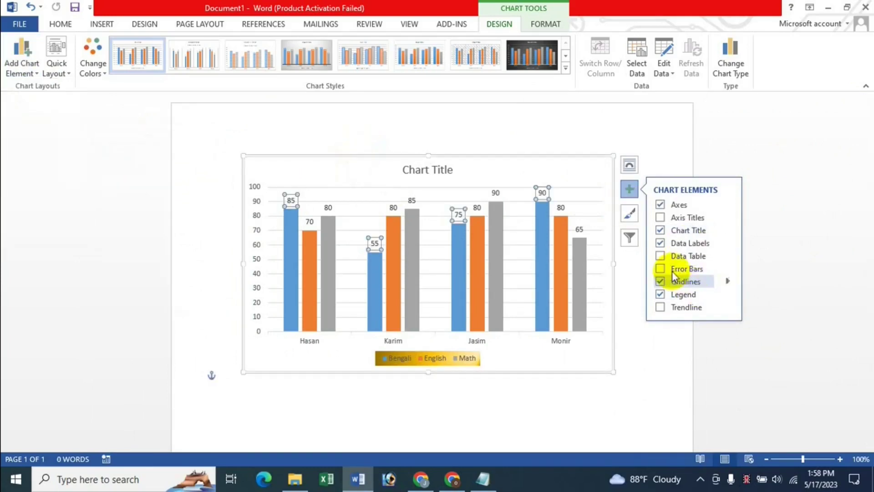
{"action": "key", "text": "Delete"}
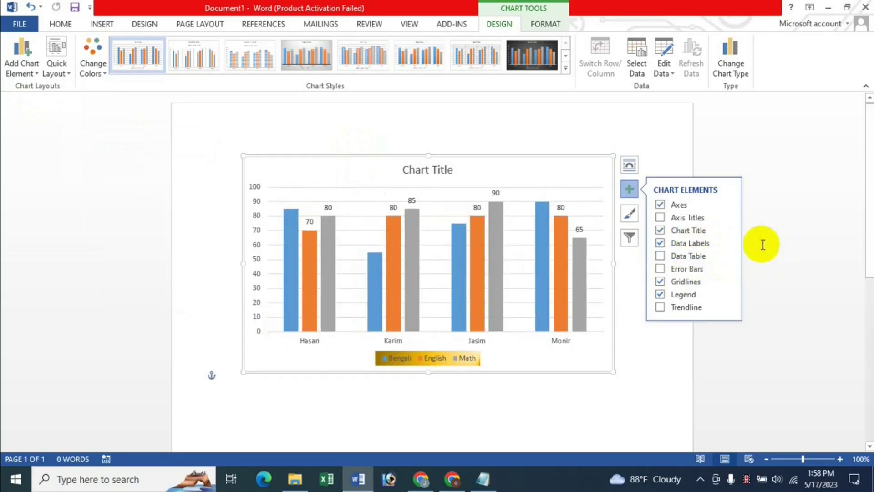
{"action": "left_click", "coordinate": [729, 243]}
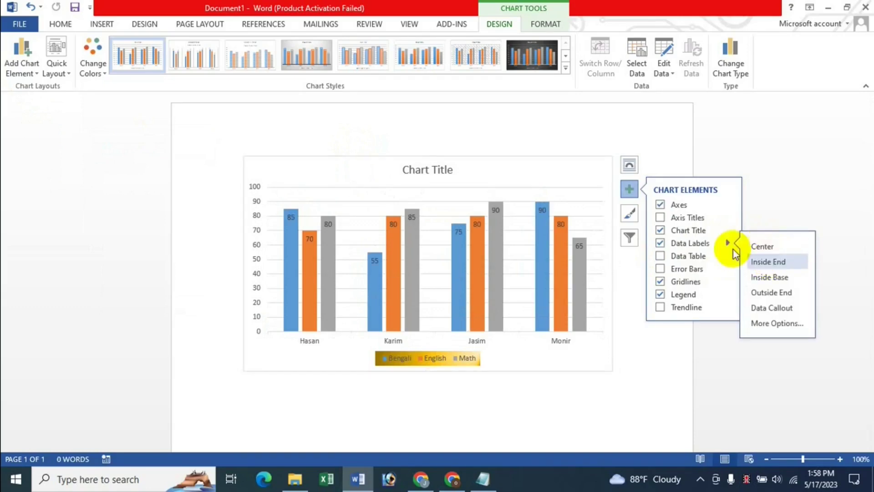
{"action": "left_click", "coordinate": [660, 243]}
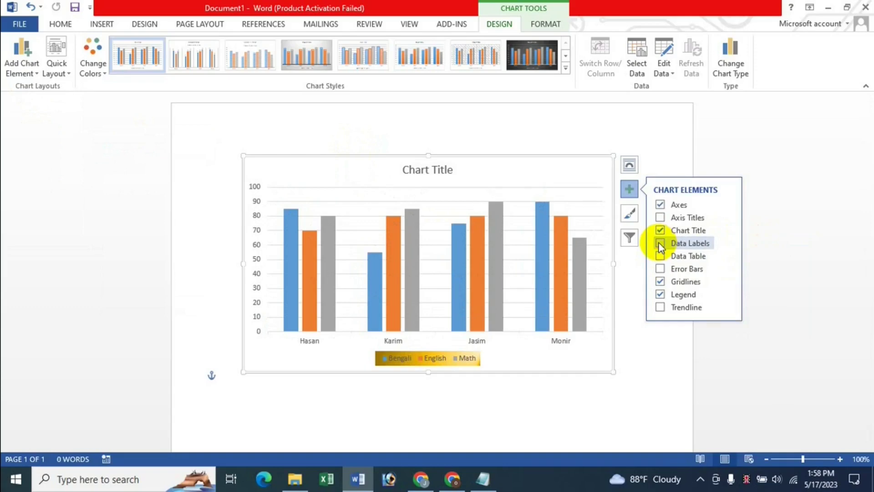
{"action": "left_click", "coordinate": [22, 57]}
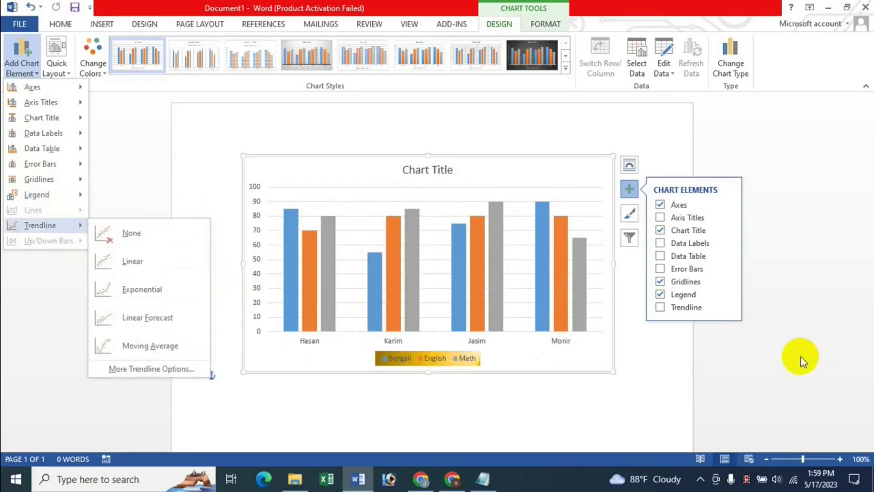
{"action": "mouse_move", "coordinate": [39, 225]}
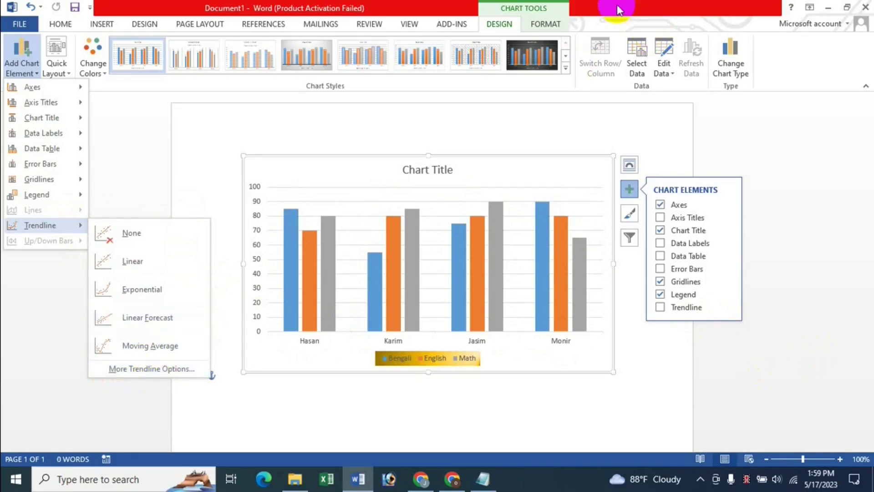
{"action": "left_click", "coordinate": [546, 24]}
{"action": "left_click", "coordinate": [545, 24]}
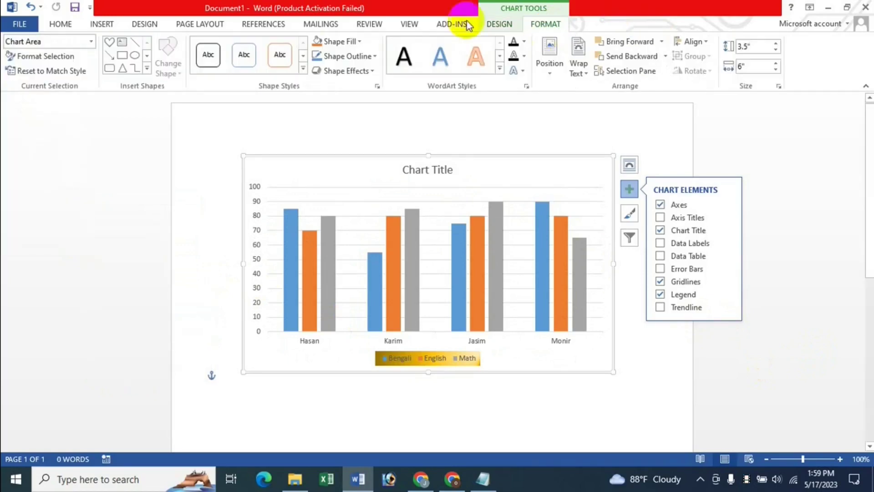
{"action": "left_click", "coordinate": [91, 41]}
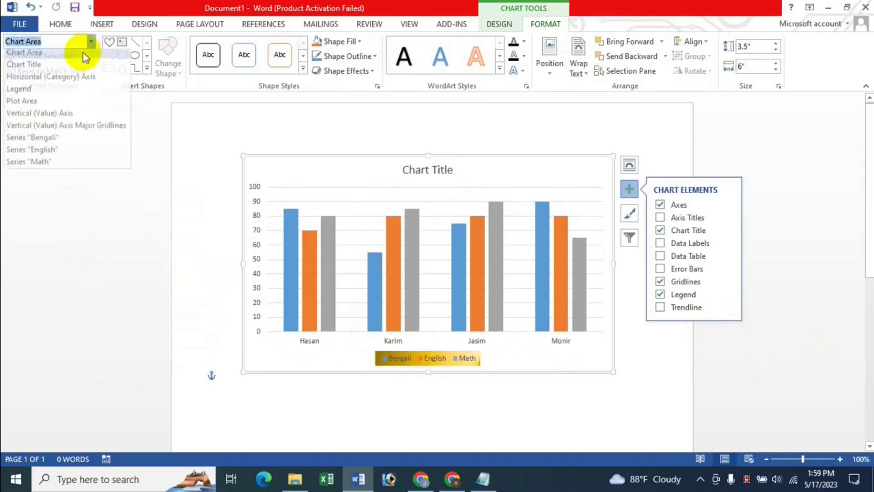
{"action": "left_click", "coordinate": [32, 142]}
{"action": "left_click", "coordinate": [45, 56]}
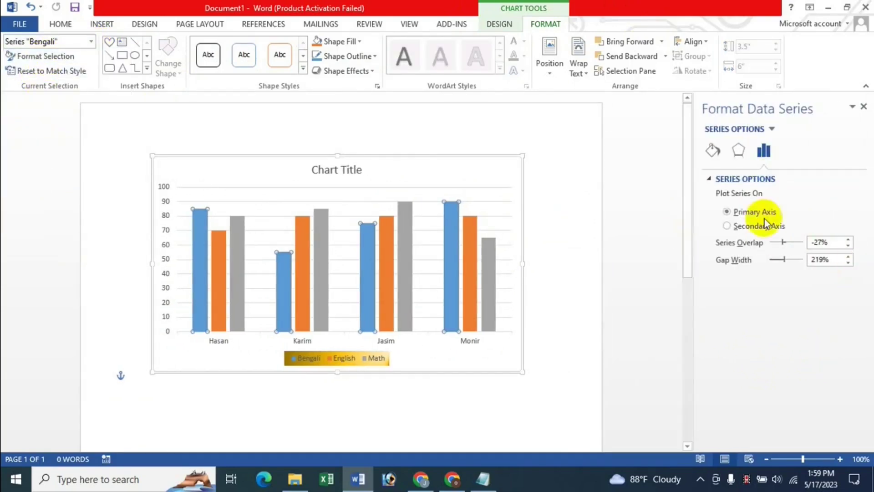
{"action": "left_click", "coordinate": [538, 189]}
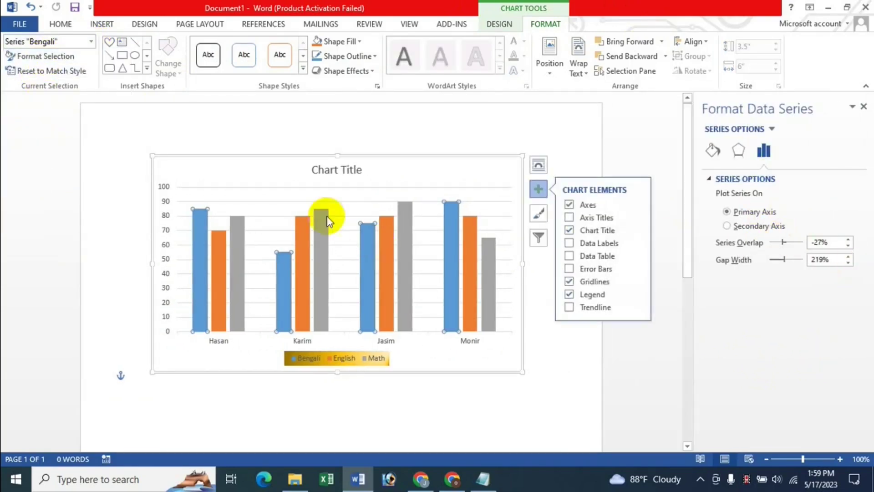
{"action": "left_click", "coordinate": [864, 106]}
{"action": "left_click", "coordinate": [477, 177]}
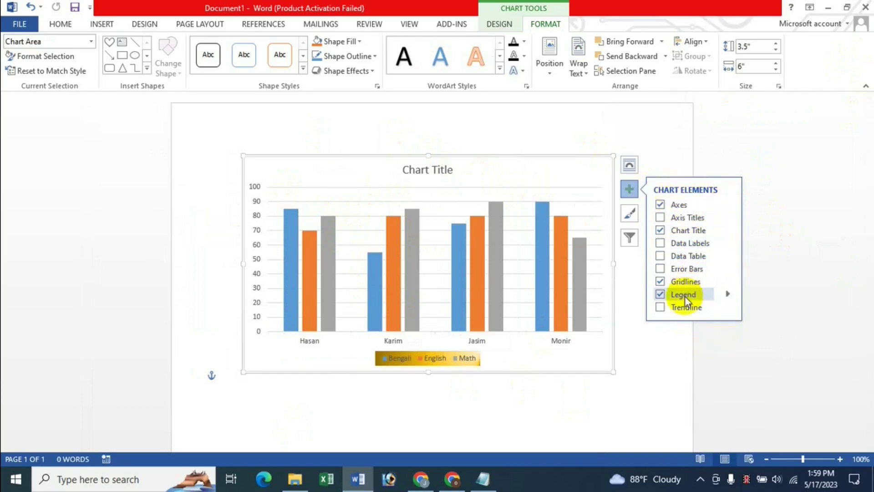
{"action": "left_click", "coordinate": [503, 24]}
{"action": "left_click", "coordinate": [19, 68]}
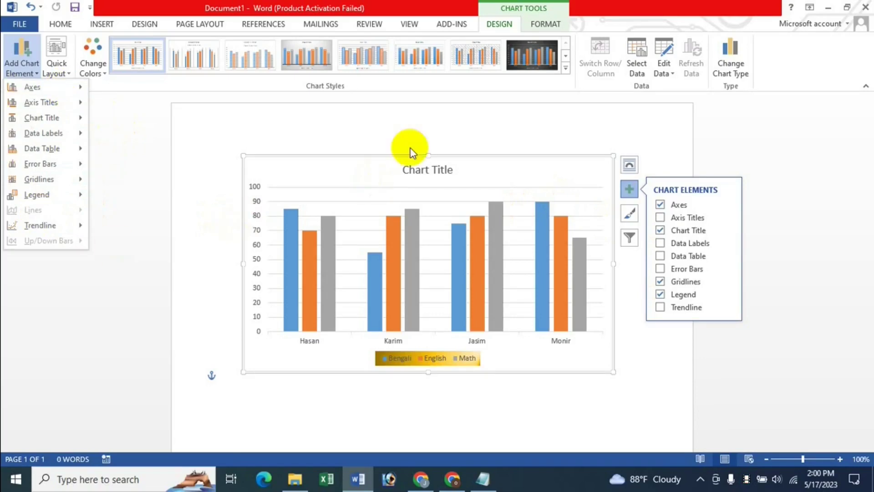
{"action": "left_click", "coordinate": [357, 172]}
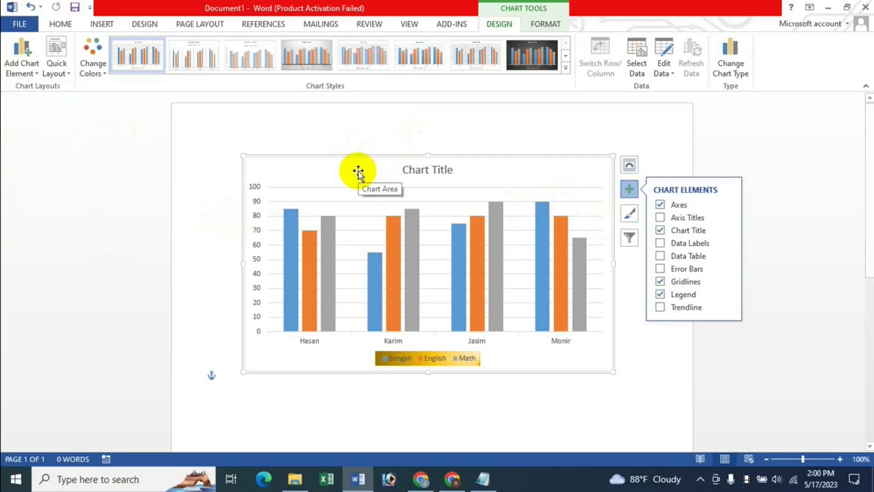
Step: Switch from Word to the Chrome window showing the YouTube channel's Videos page
{"action": "left_click", "coordinate": [421, 479]}
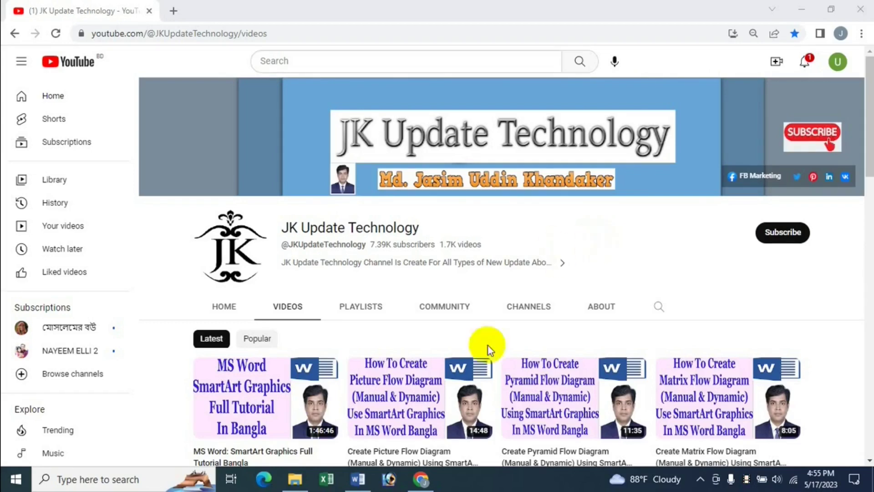
Step: Switch from YouTube back to the Word document with the student marks chart
{"action": "left_click", "coordinate": [360, 480]}
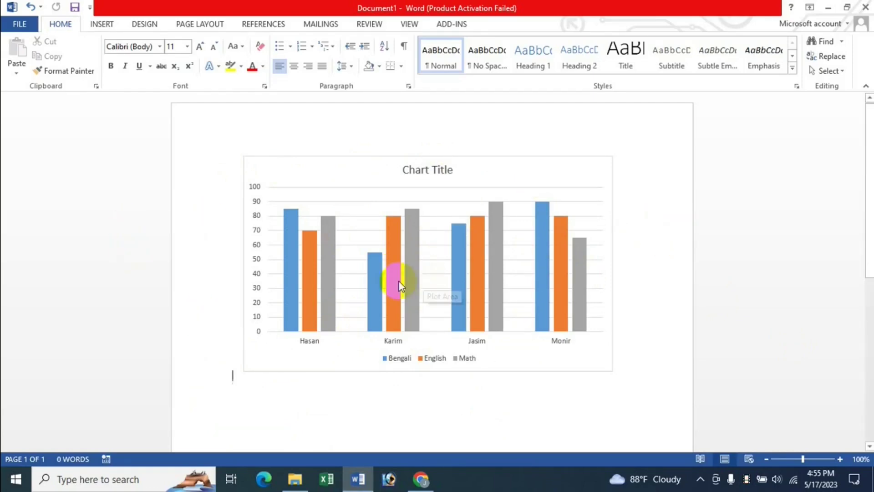
Step: Place the cursor in the document below the marks chart
{"action": "left_click", "coordinate": [406, 304]}
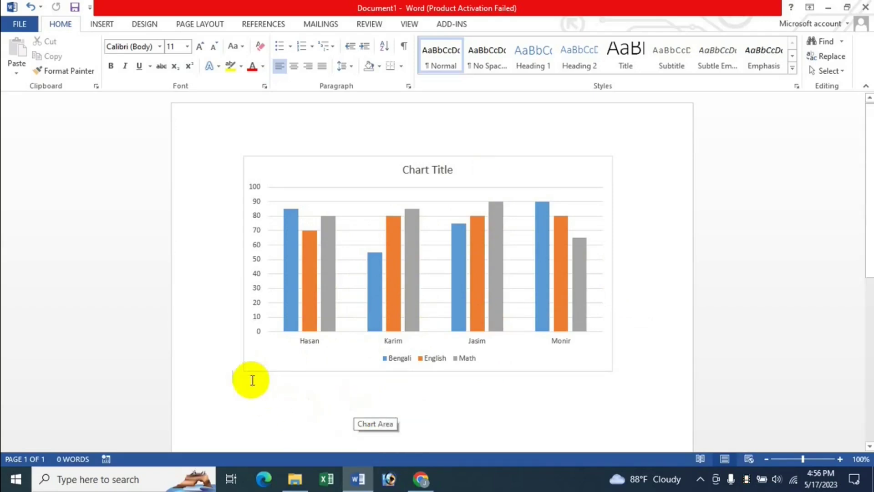
Step: Insert a Stacked Column chart below the marks chart after previewing the bar and combo types
{"action": "left_click", "coordinate": [99, 25]}
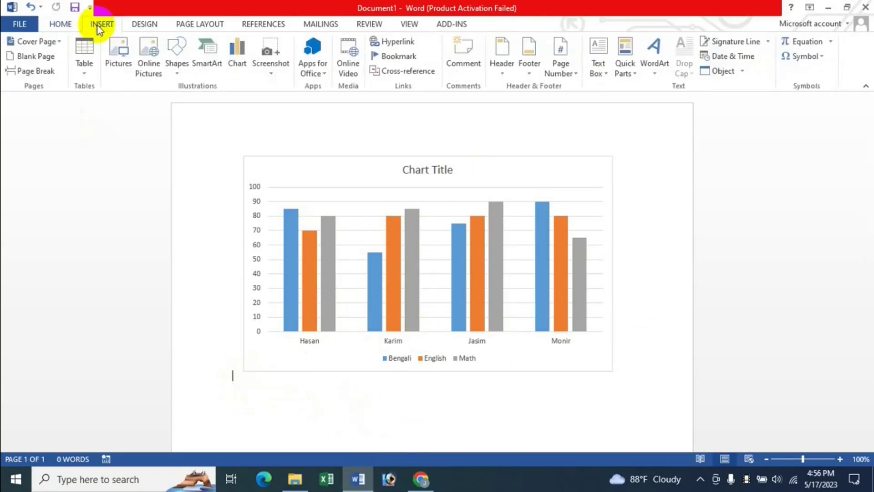
{"action": "left_click", "coordinate": [239, 71]}
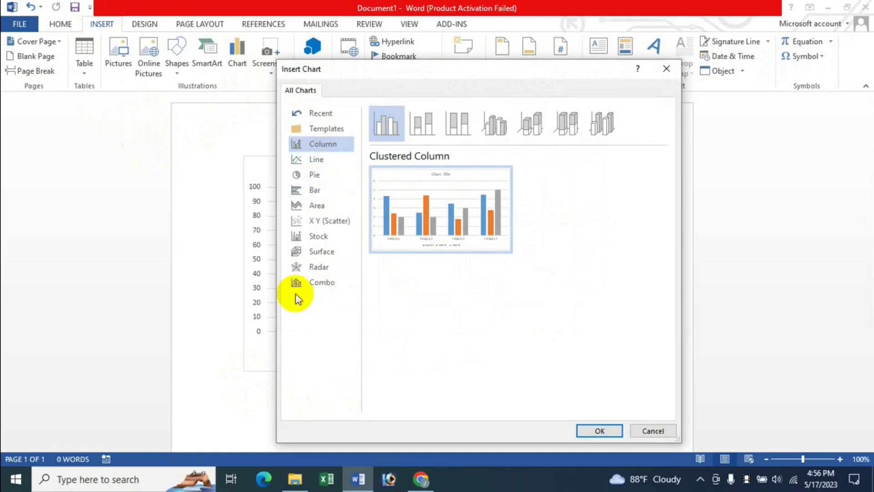
{"action": "left_click", "coordinate": [318, 195]}
{"action": "left_click", "coordinate": [322, 283]}
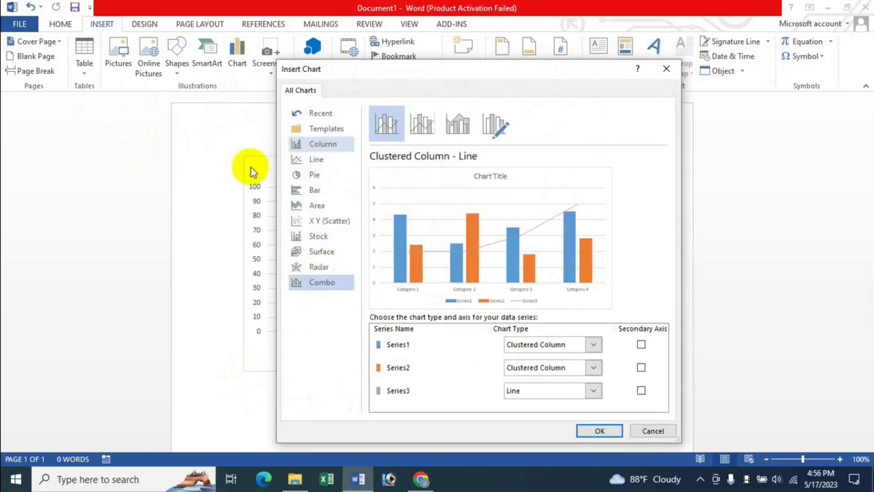
{"action": "left_click", "coordinate": [308, 144]}
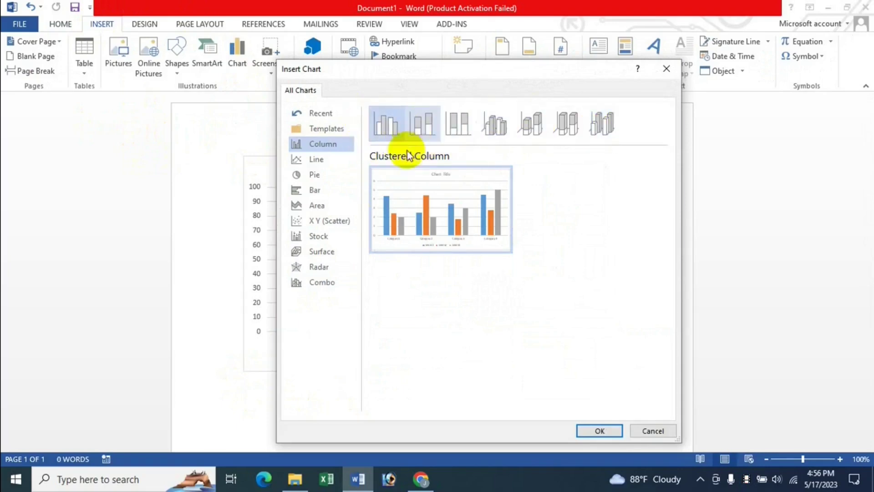
{"action": "left_click", "coordinate": [416, 127]}
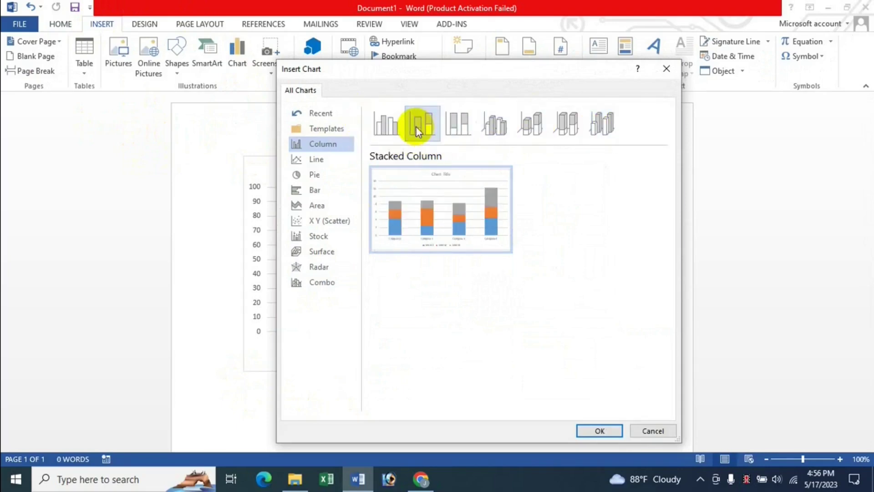
{"action": "left_click", "coordinate": [599, 430]}
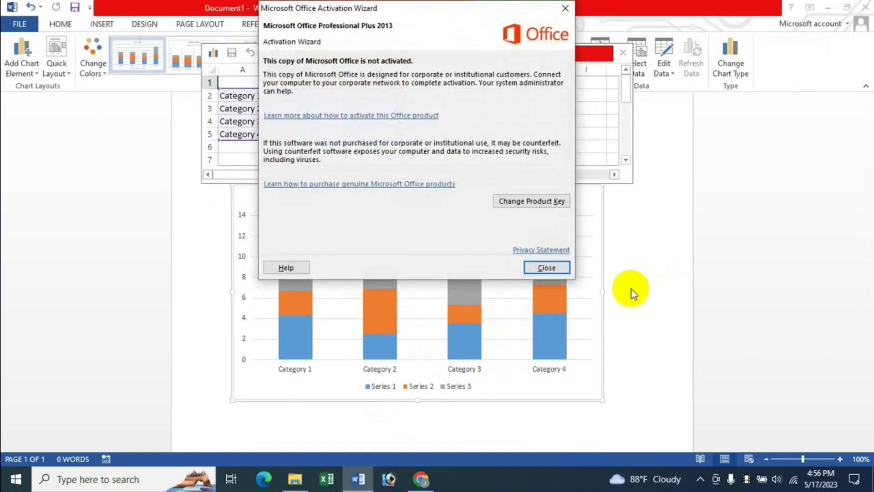
Step: Close the Microsoft Office Activation Wizard warning
{"action": "left_click", "coordinate": [563, 272]}
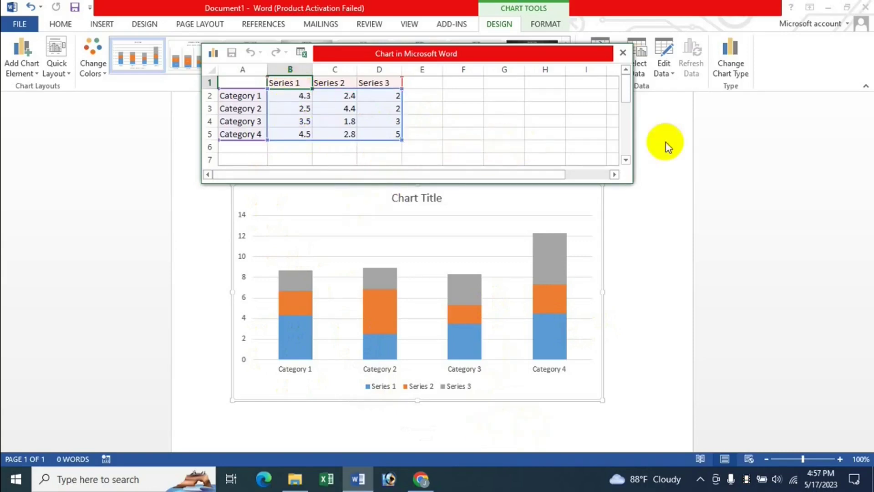
Step: Name the series Bangla and English and the categories Jasim and Hamid
{"action": "type", "text": "Bangla"}
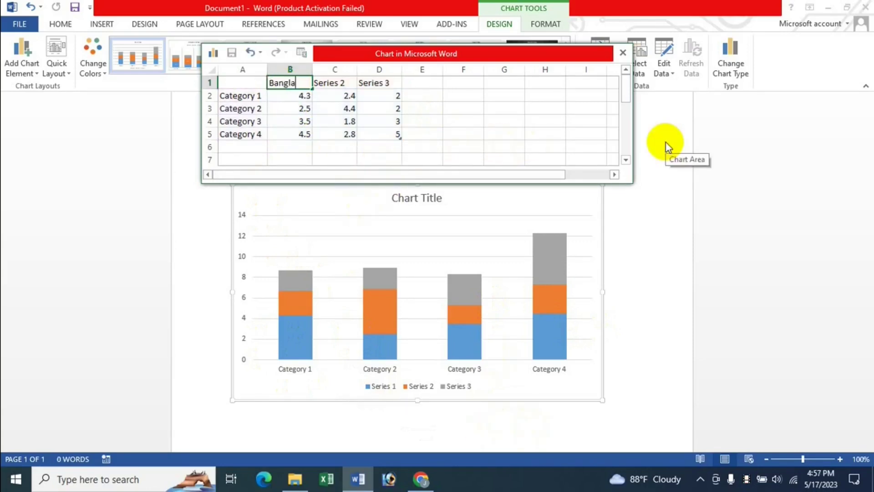
{"action": "key", "text": "Tab"}
{"action": "type", "text": "E"}
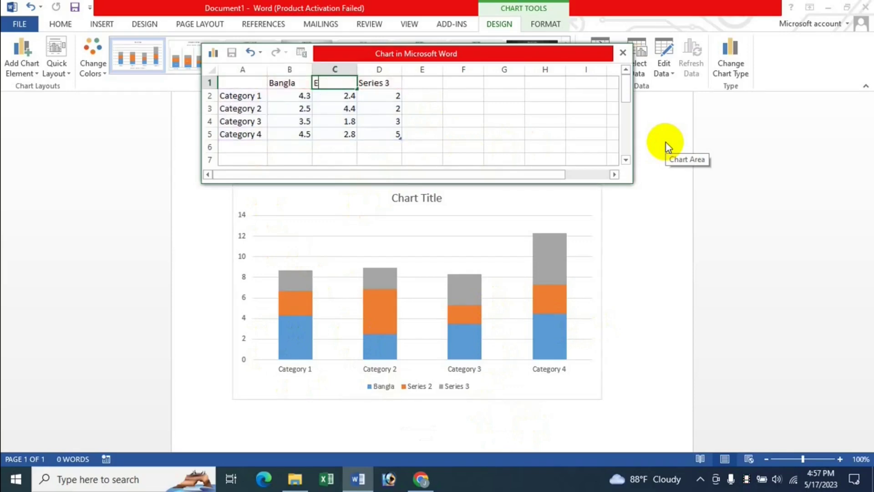
{"action": "type", "text": "nglish"}
{"action": "key", "text": "Return"}
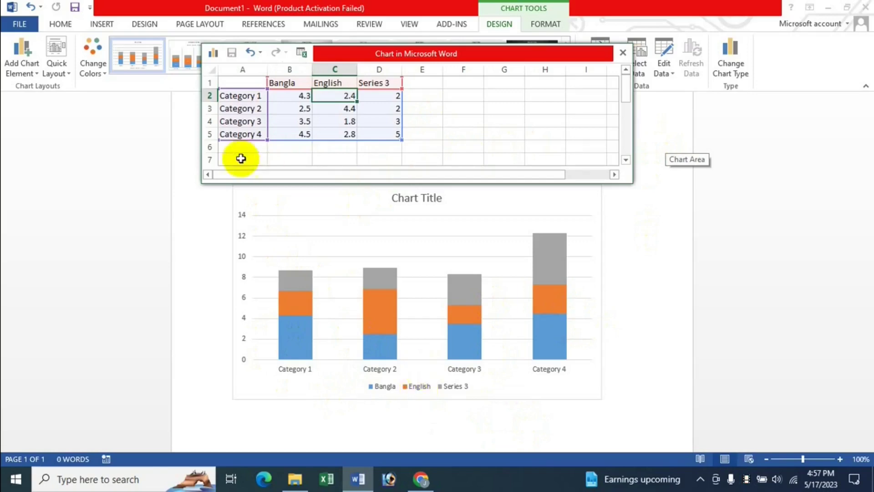
{"action": "left_click", "coordinate": [240, 96]}
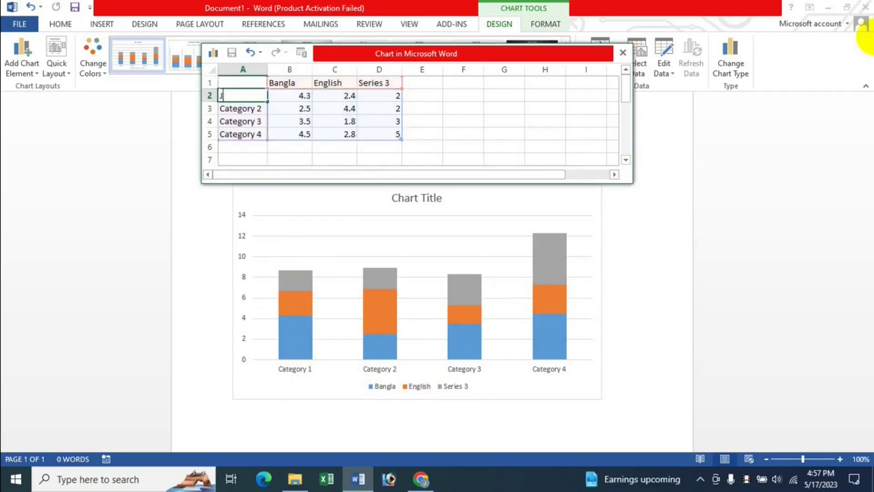
{"action": "type", "text": "Jasim"}
{"action": "key", "text": "Return"}
{"action": "type", "text": "K"}
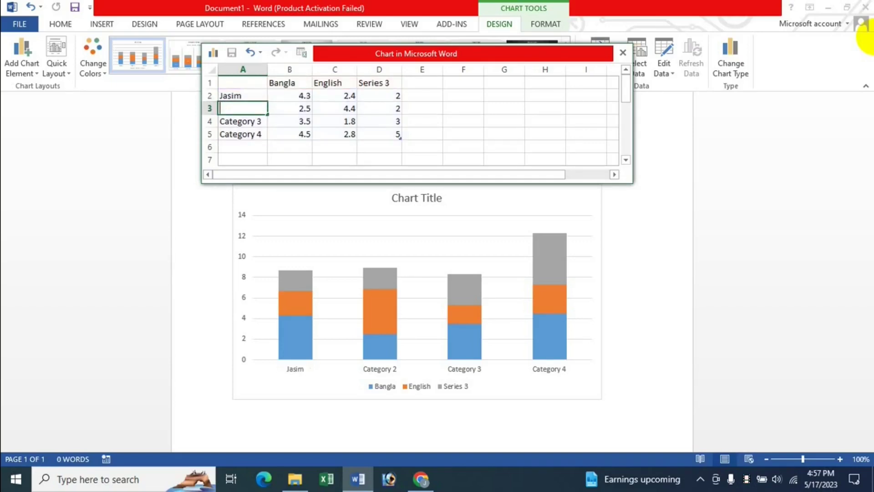
{"action": "type", "text": "Hamid"}
{"action": "key", "text": "Return"}
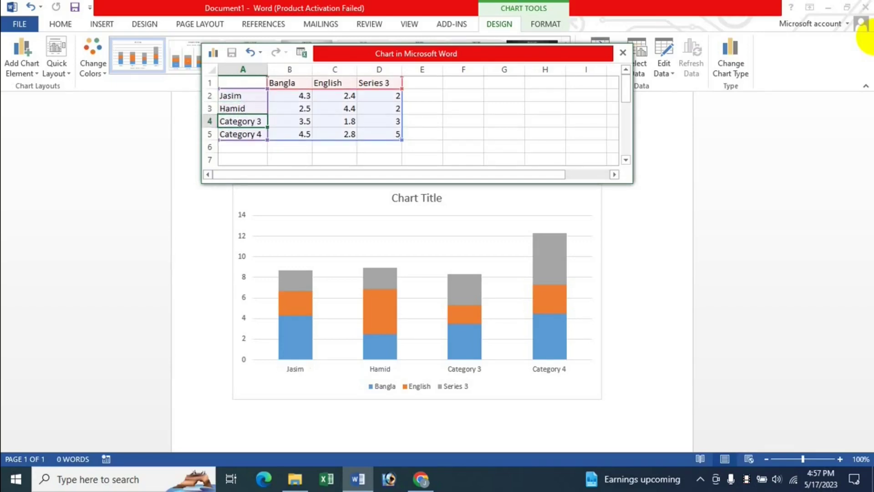
Step: Enter Jasim's marks: 50 Bangla, 60 English, 80 for the third series
{"action": "left_click", "coordinate": [301, 98]}
{"action": "type", "text": "50"}
{"action": "key", "text": "Tab"}
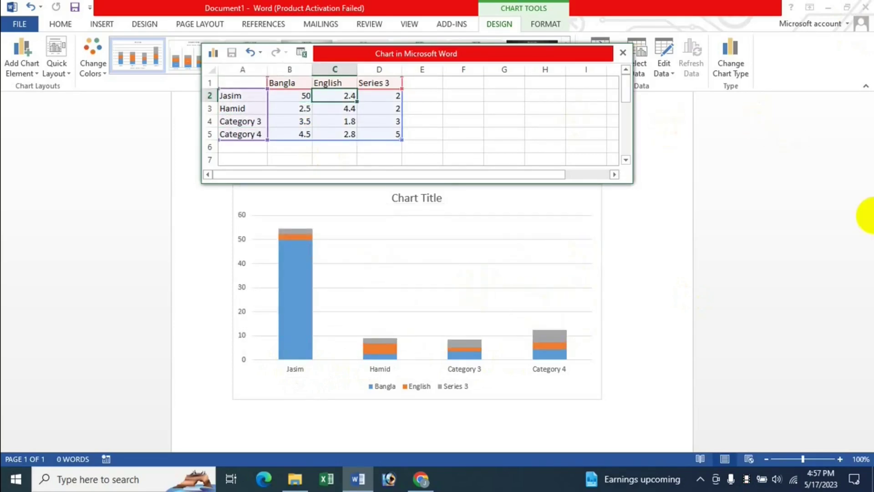
{"action": "type", "text": "60"}
{"action": "key", "text": "Tab"}
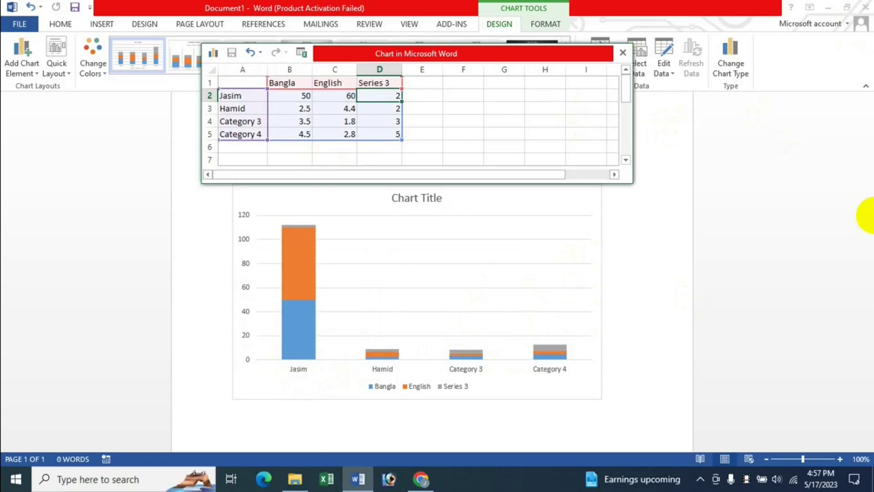
{"action": "type", "text": "80"}
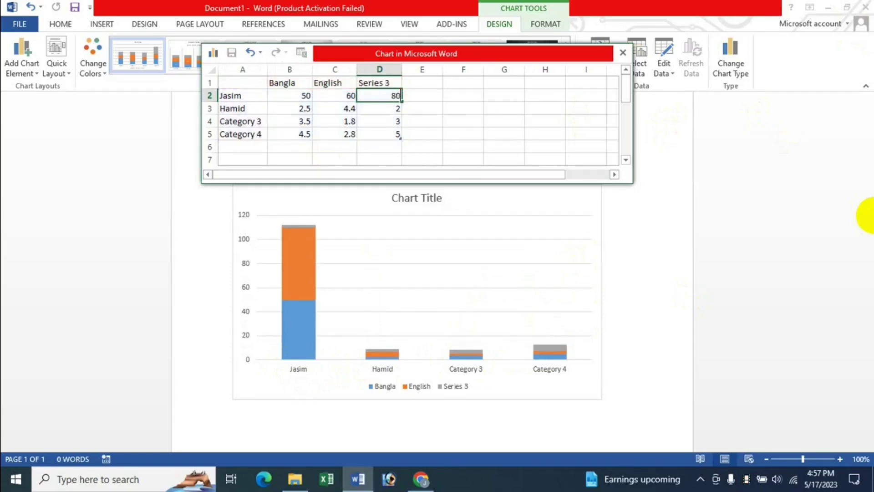
{"action": "key", "text": "Return"}
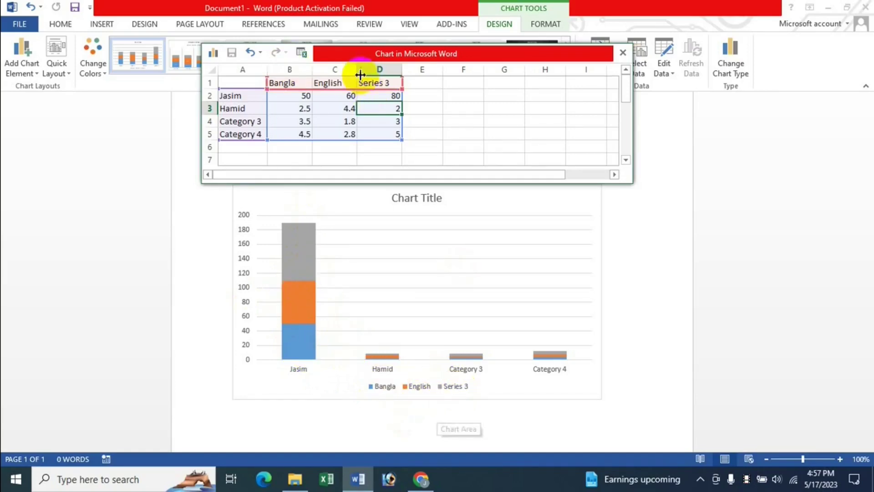
Step: Rename the Series 3 header to math
{"action": "left_click", "coordinate": [373, 83]}
{"action": "type", "text": "math"}
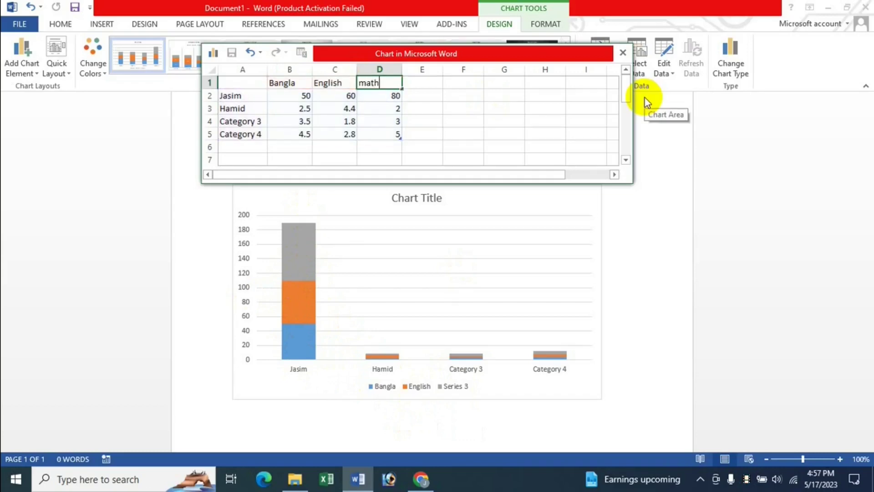
{"action": "key", "text": "Return"}
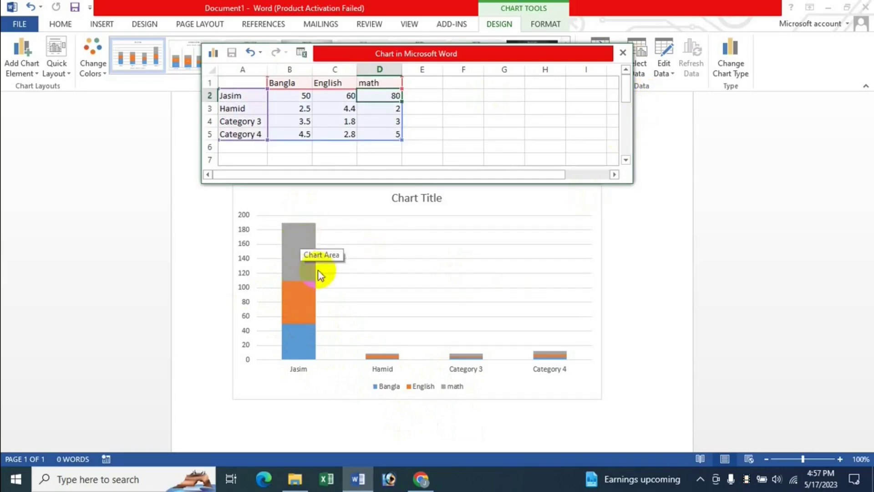
{"action": "left_click_drag", "start_coordinate": [424, 97], "coordinate": [425, 109]}
{"action": "left_click", "coordinate": [302, 342]}
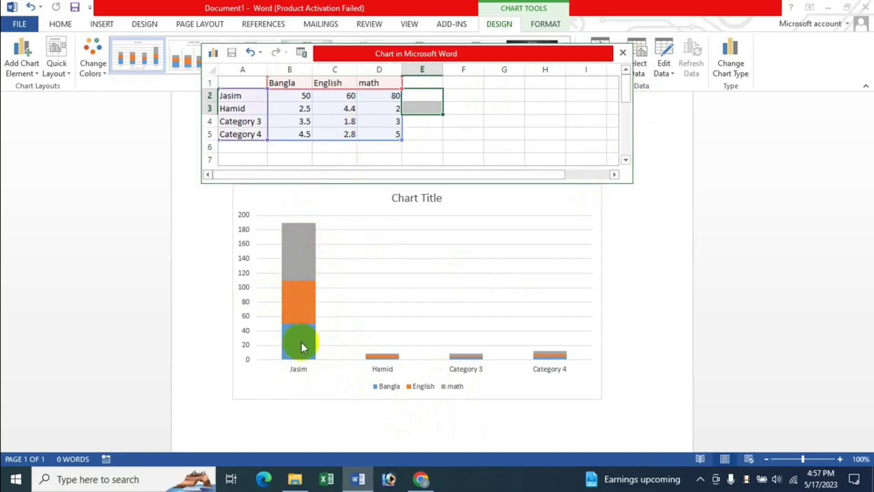
Step: Enter Hamid's marks 60, 90 and 50, then close the data sheet
{"action": "left_click", "coordinate": [298, 109]}
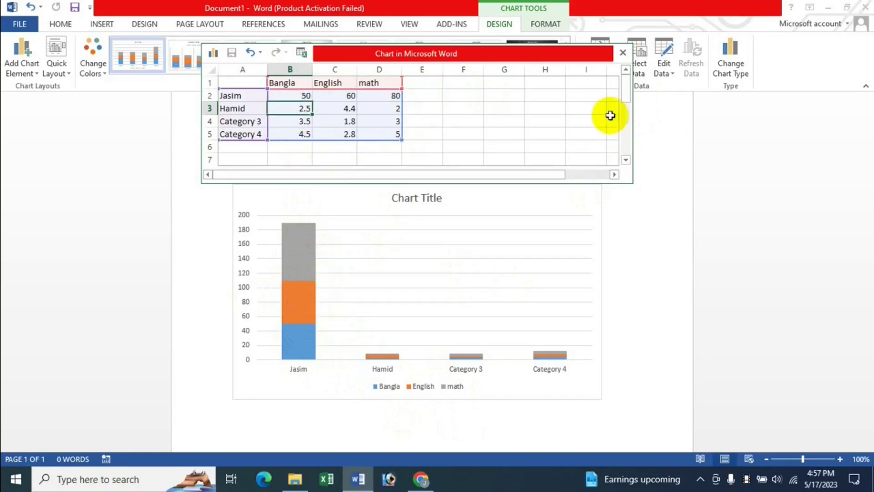
{"action": "type", "text": "60"}
{"action": "key", "text": "Tab"}
{"action": "type", "text": "90"}
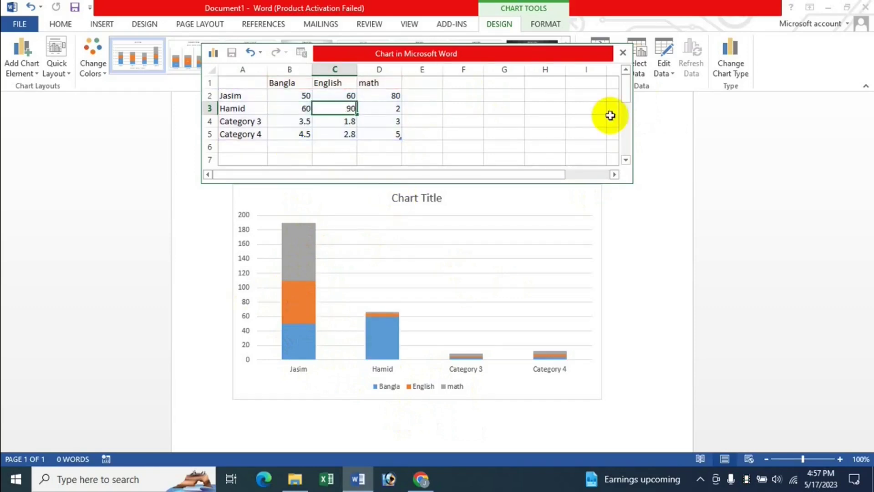
{"action": "key", "text": "Tab"}
{"action": "type", "text": "50"}
{"action": "key", "text": "Tab"}
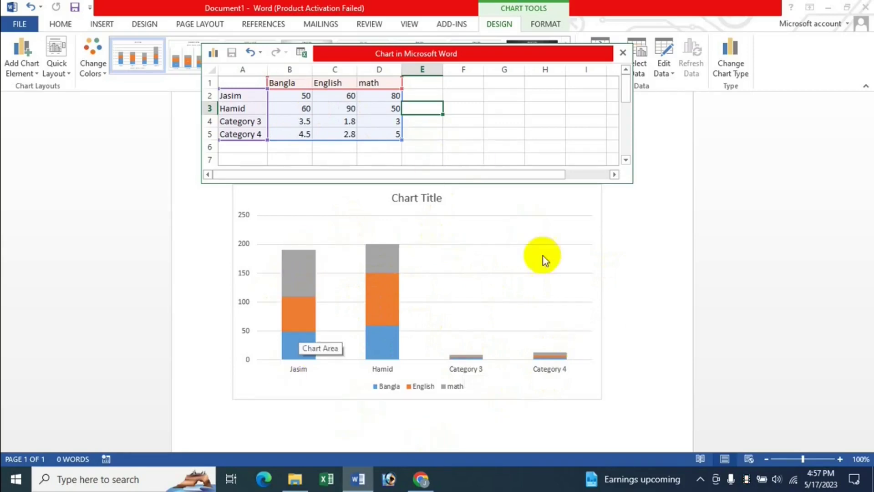
{"action": "left_click", "coordinate": [623, 53]}
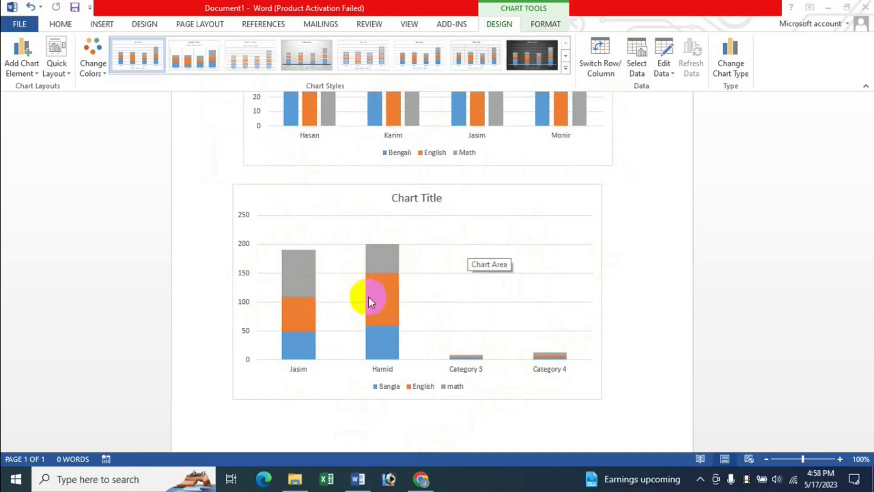
Step: Select the whole Jasim–Hamid stacked chart and delete it
{"action": "left_click", "coordinate": [251, 411]}
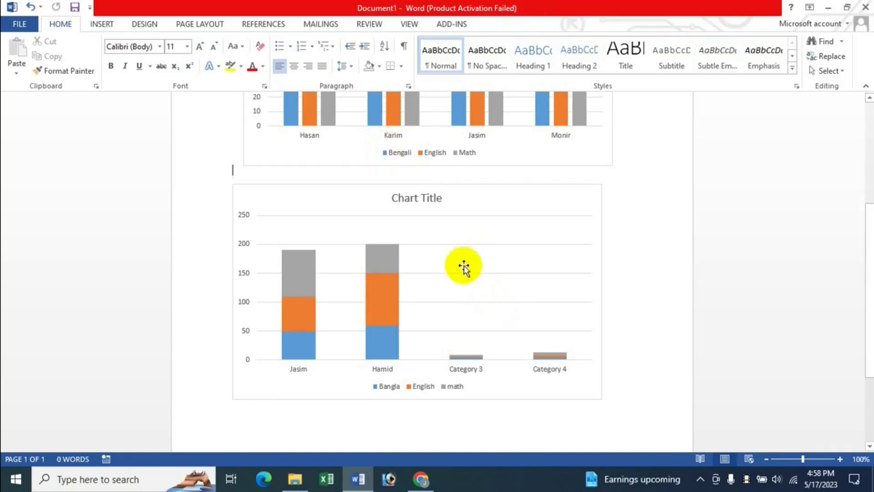
{"action": "left_click", "coordinate": [435, 254]}
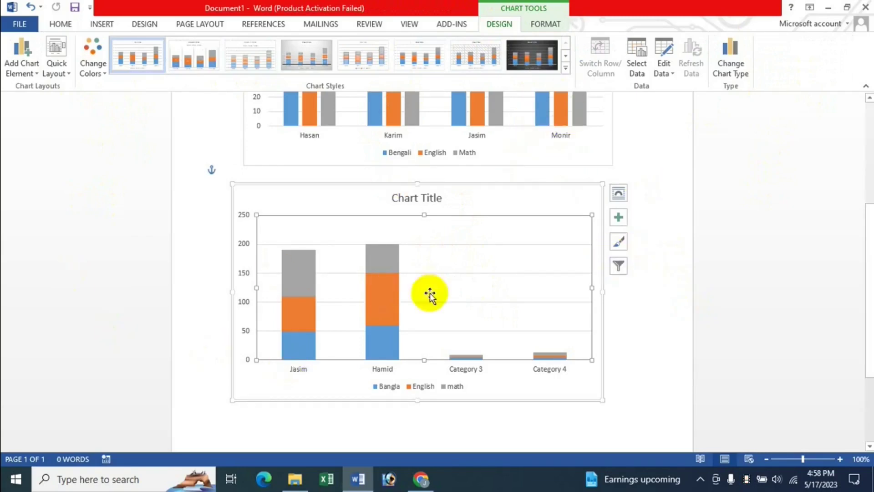
{"action": "left_click", "coordinate": [345, 202]}
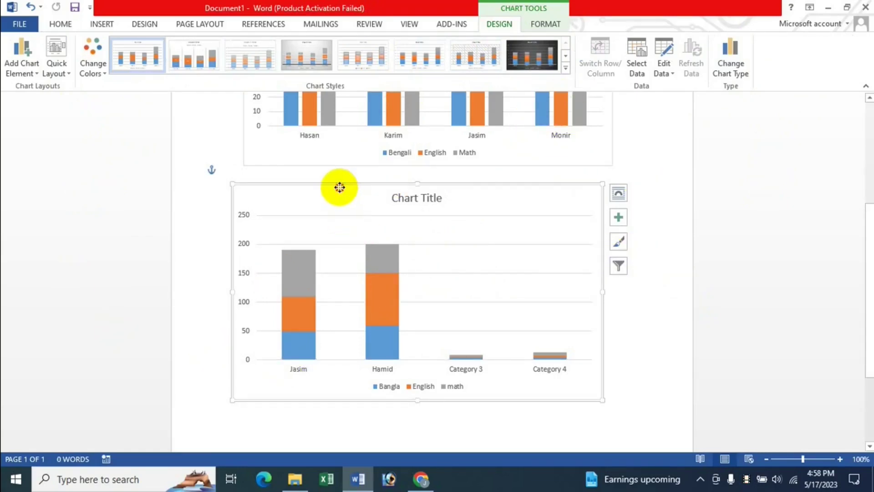
{"action": "key", "text": "Delete"}
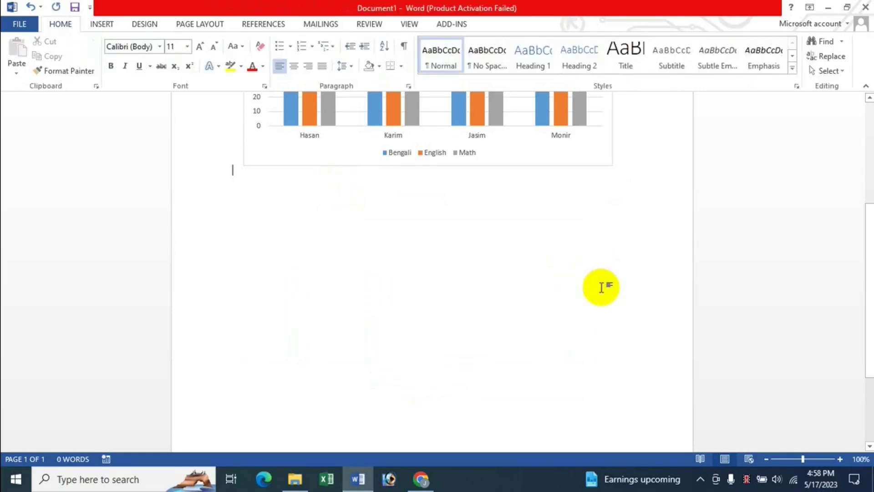
Step: Select the Hasan–Monir chart and show its Chart Elements checklist beside the chart
{"action": "scroll", "coordinate": [604, 287], "scroll_direction": "up", "scroll_amount": 5}
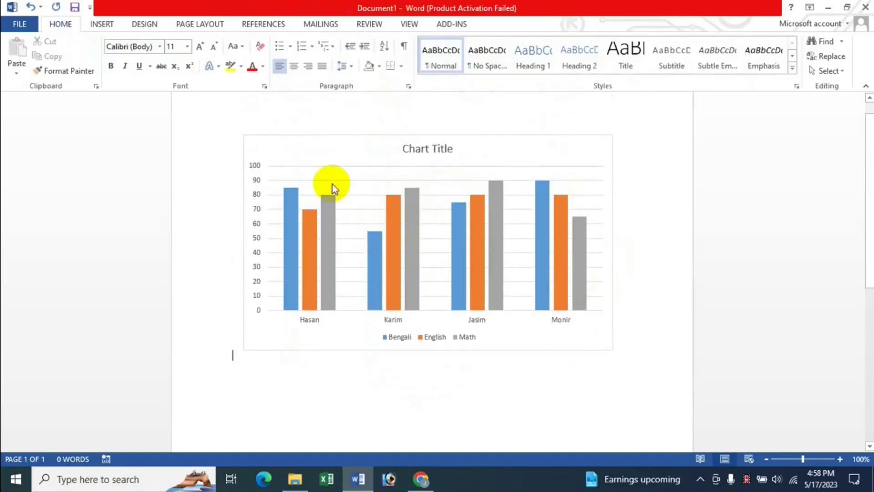
{"action": "left_click", "coordinate": [327, 154]}
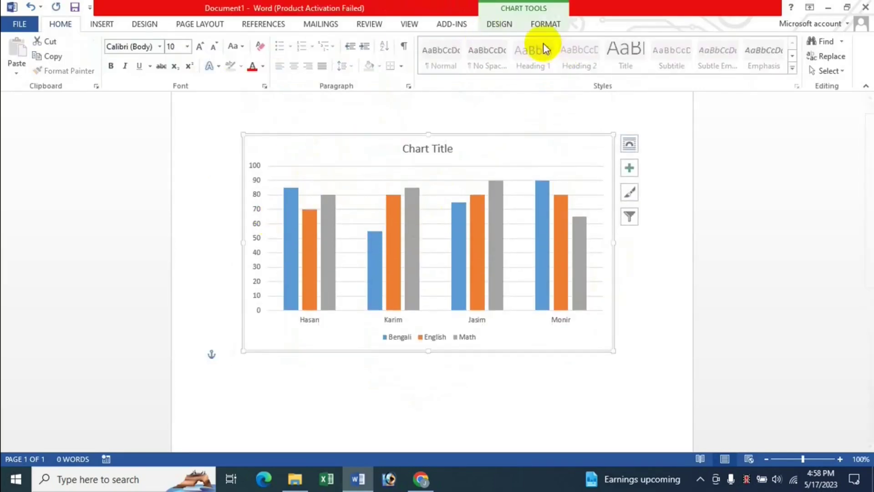
{"action": "left_click", "coordinate": [500, 25]}
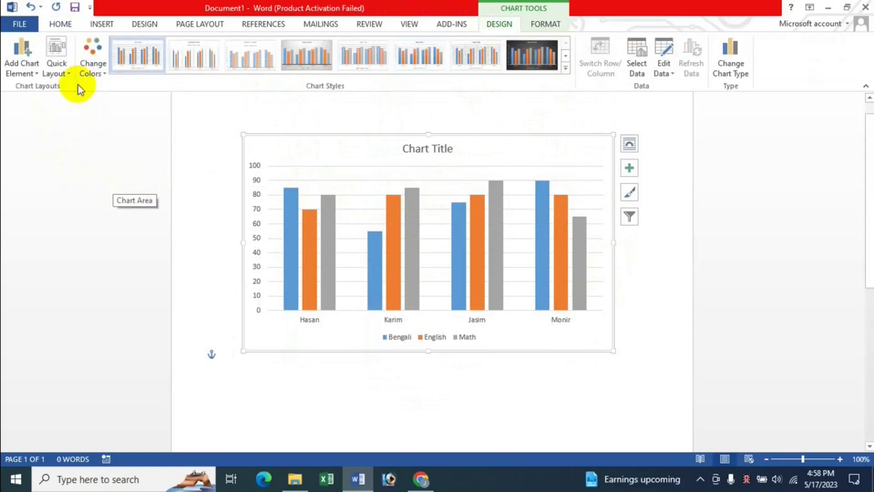
{"action": "left_click", "coordinate": [29, 76]}
{"action": "left_click", "coordinate": [121, 251]}
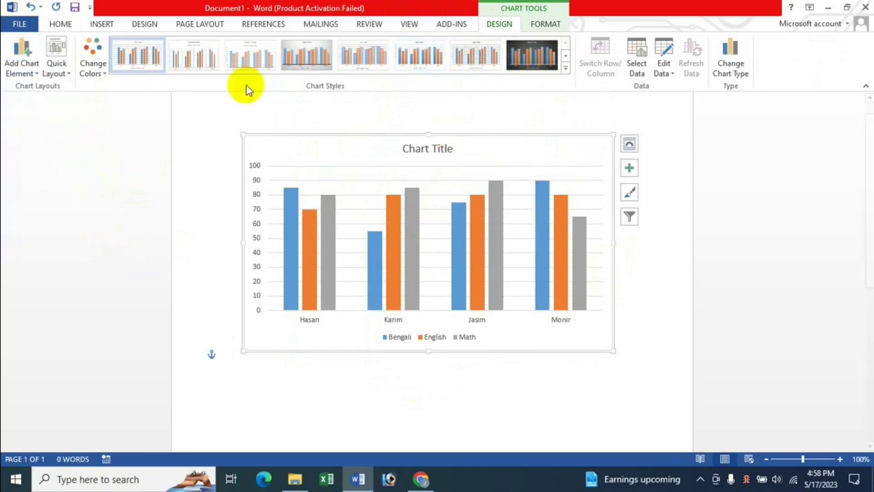
{"action": "left_click", "coordinate": [631, 169]}
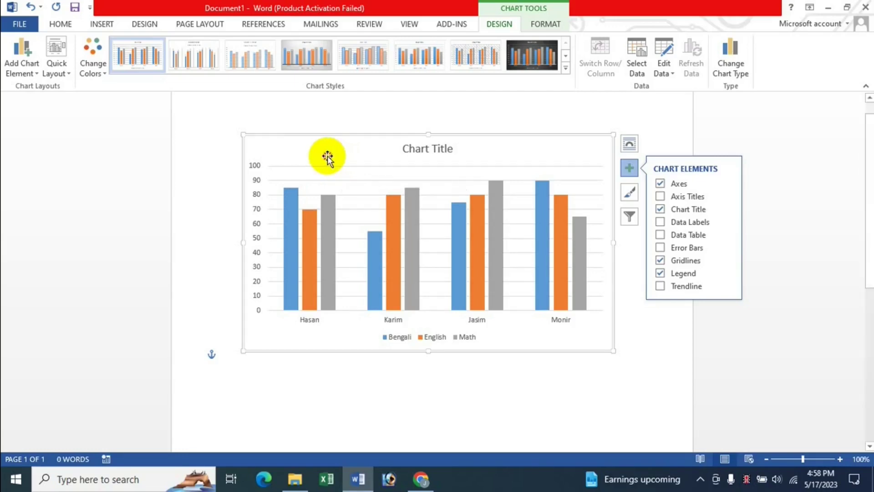
Step: Hide the Chart Elements checklist and open the Quick Layout gallery
{"action": "left_click", "coordinate": [630, 168]}
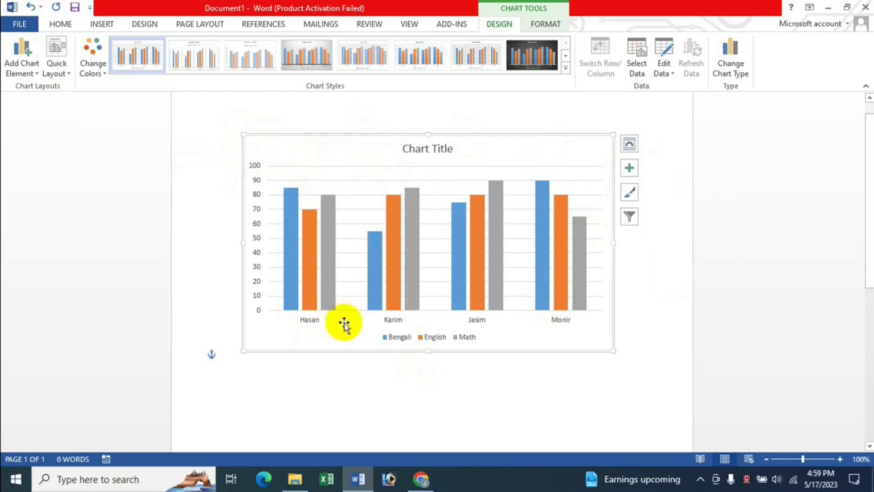
{"action": "left_click", "coordinate": [57, 73]}
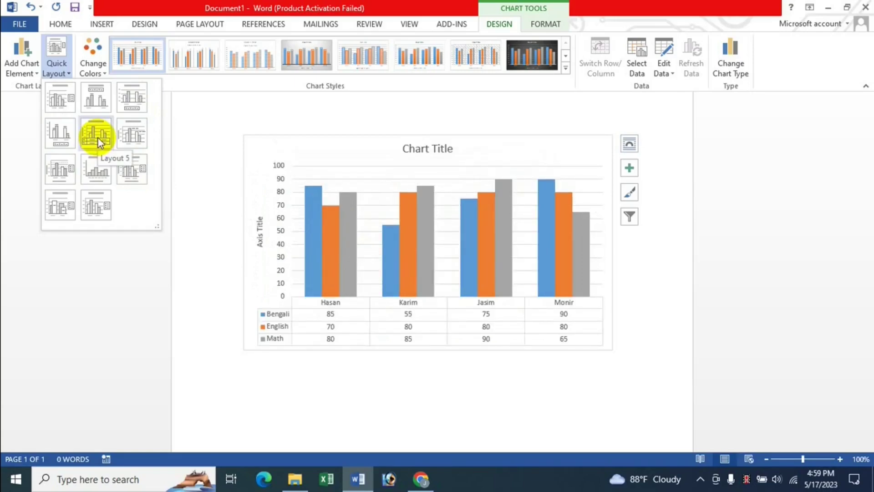
Step: Apply Layout 4, putting score labels atop each column and removing the title
{"action": "left_click", "coordinate": [60, 136]}
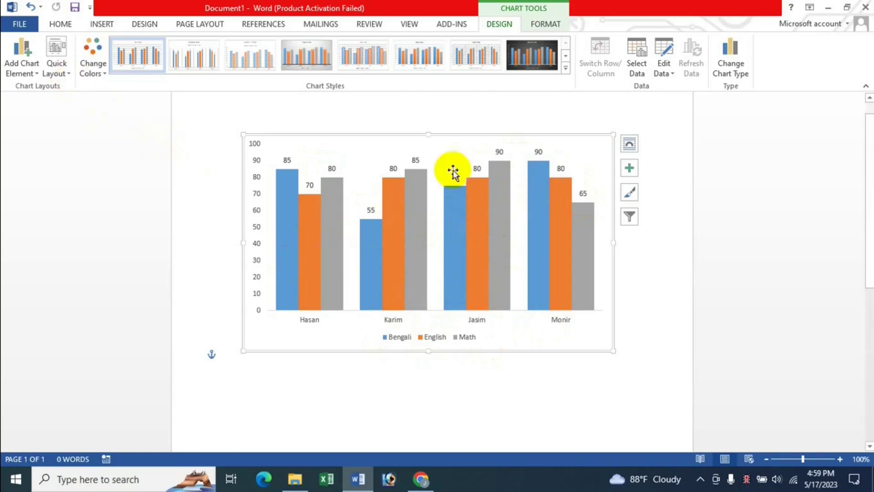
{"action": "mouse_move", "coordinate": [93, 63]}
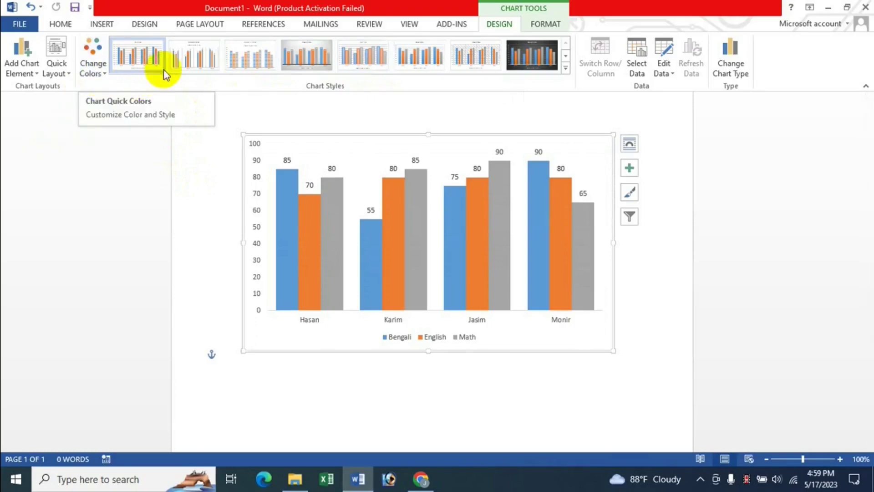
Step: Try a colourful palette and hatched style, then apply the grey Monochromatic Color 7 palette
{"action": "left_click", "coordinate": [99, 76]}
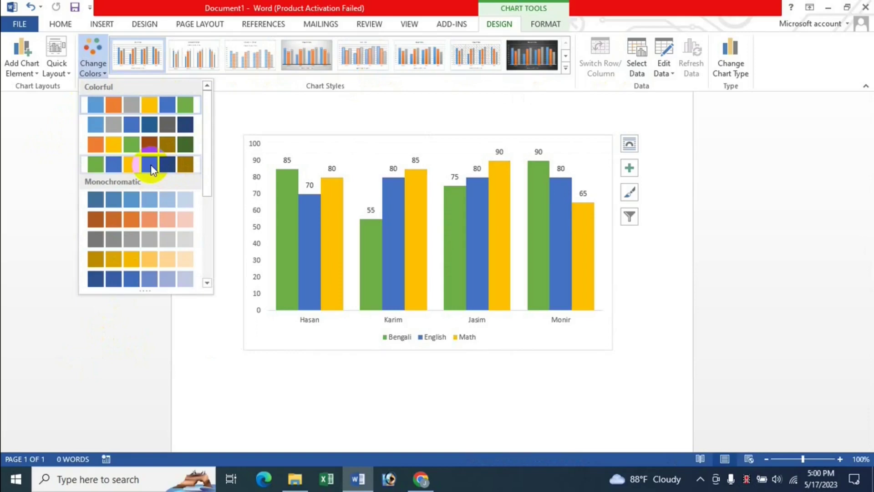
{"action": "left_click", "coordinate": [151, 169]}
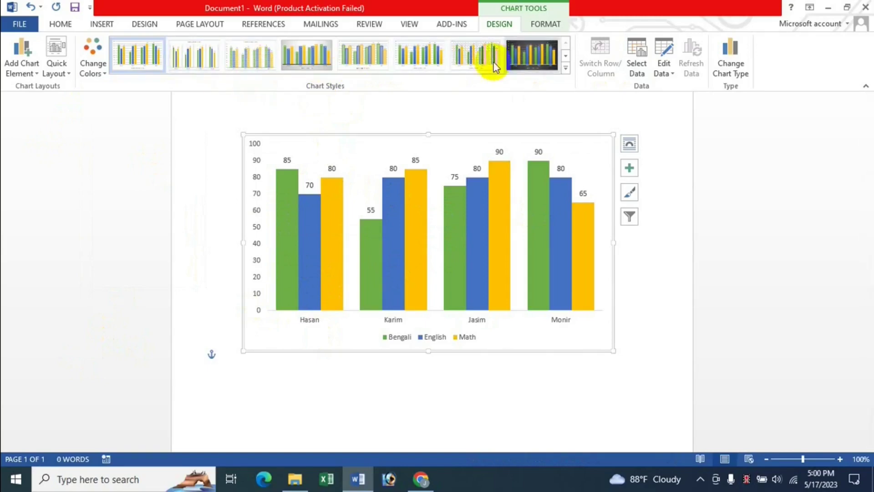
{"action": "left_click", "coordinate": [477, 64]}
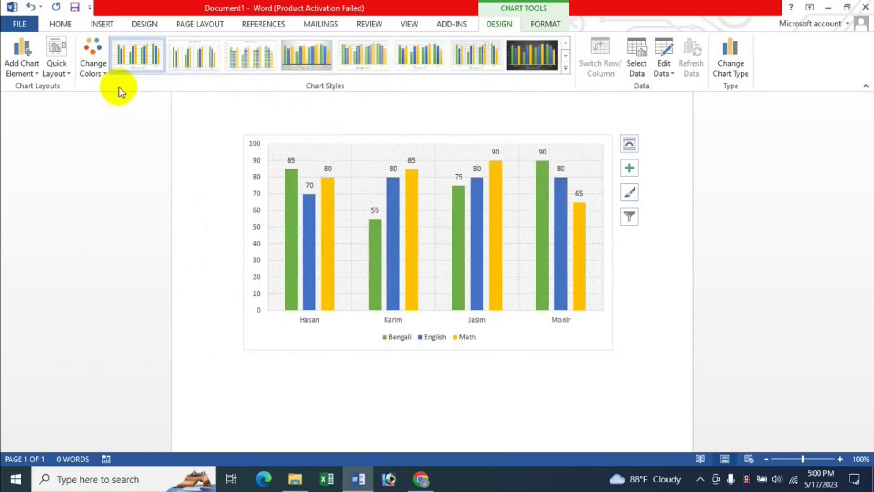
{"action": "left_click", "coordinate": [99, 72]}
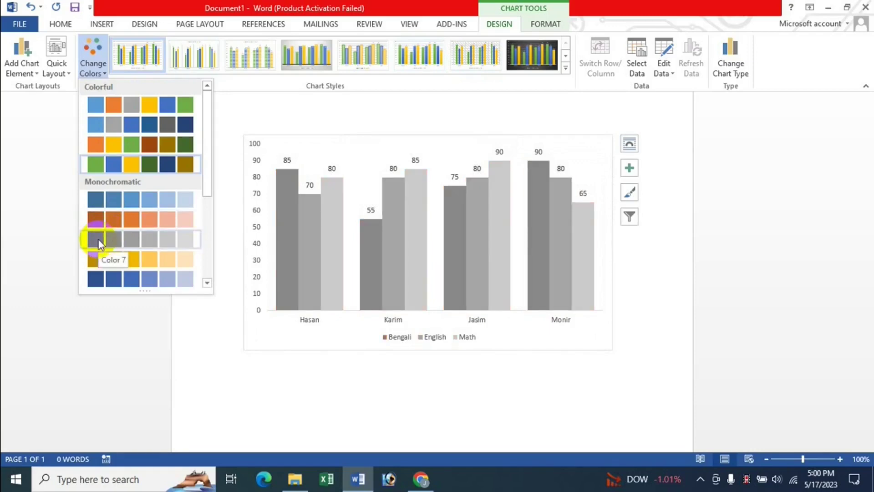
{"action": "left_click", "coordinate": [97, 241]}
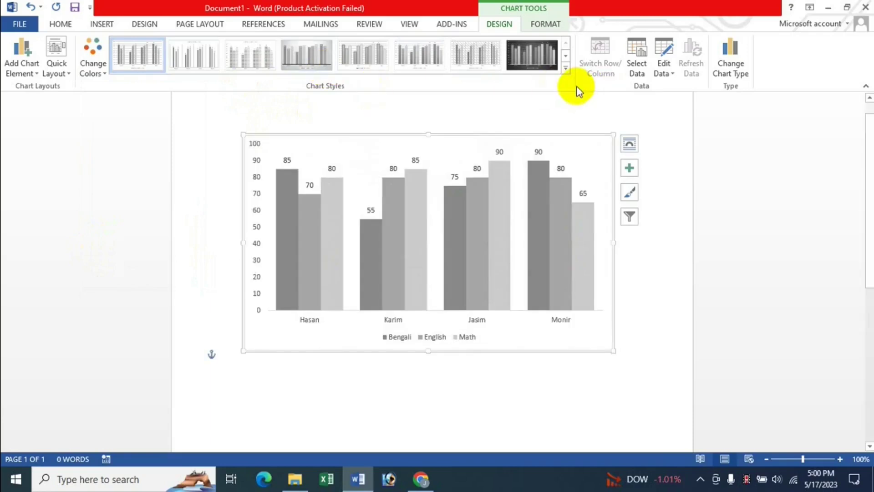
{"action": "left_click", "coordinate": [565, 68]}
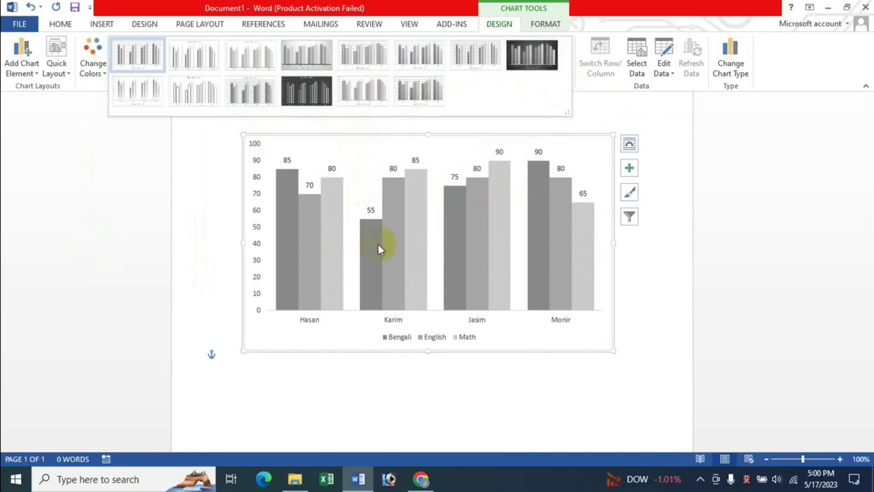
Step: Recolour the marks chart orange, yellow and green and apply the last chart style with gradient columns
{"action": "left_click", "coordinate": [139, 91]}
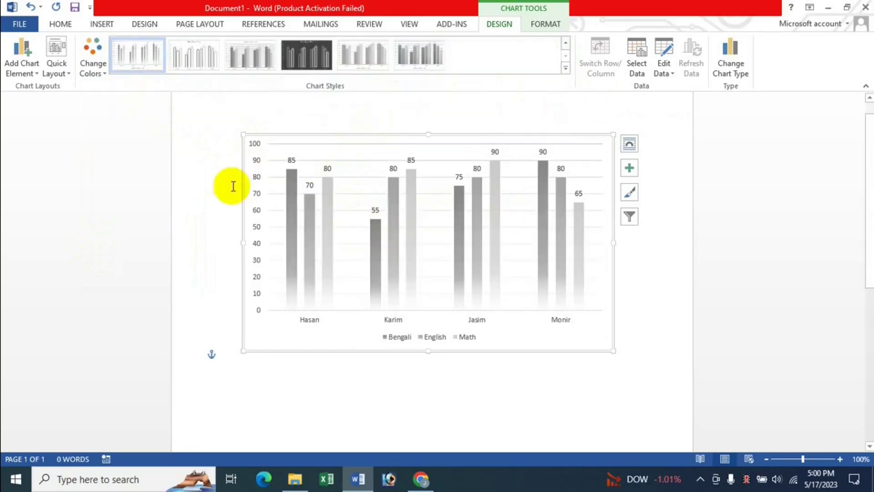
{"action": "left_click", "coordinate": [104, 68]}
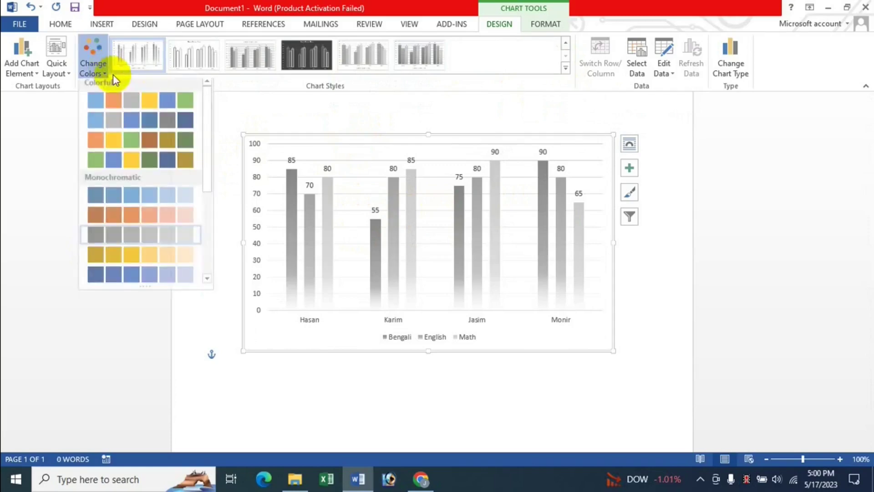
{"action": "left_click", "coordinate": [151, 143]}
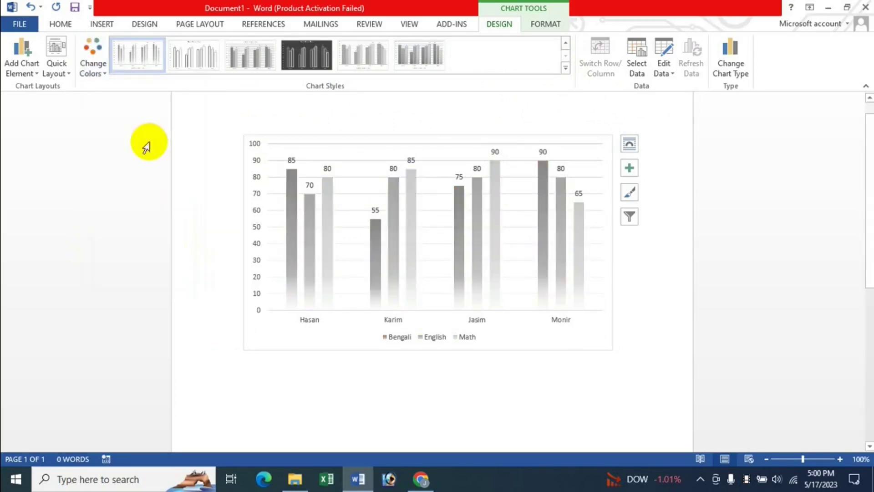
{"action": "left_click", "coordinate": [565, 69]}
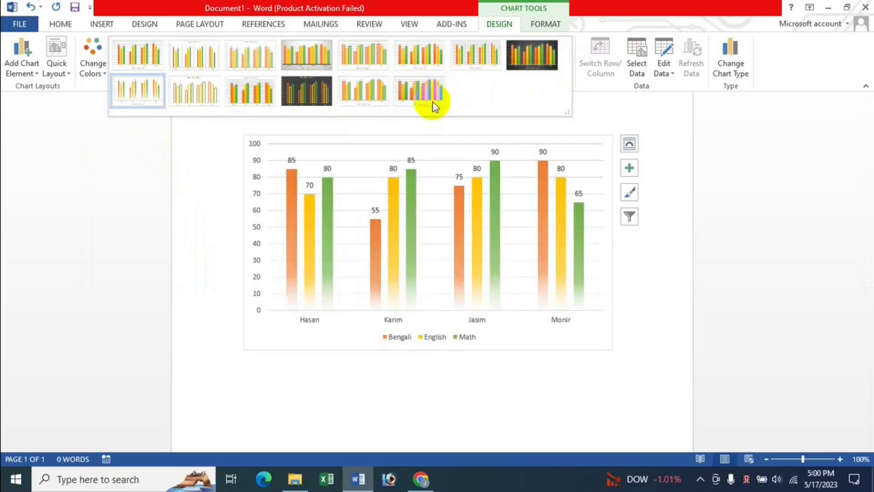
{"action": "left_click", "coordinate": [428, 94]}
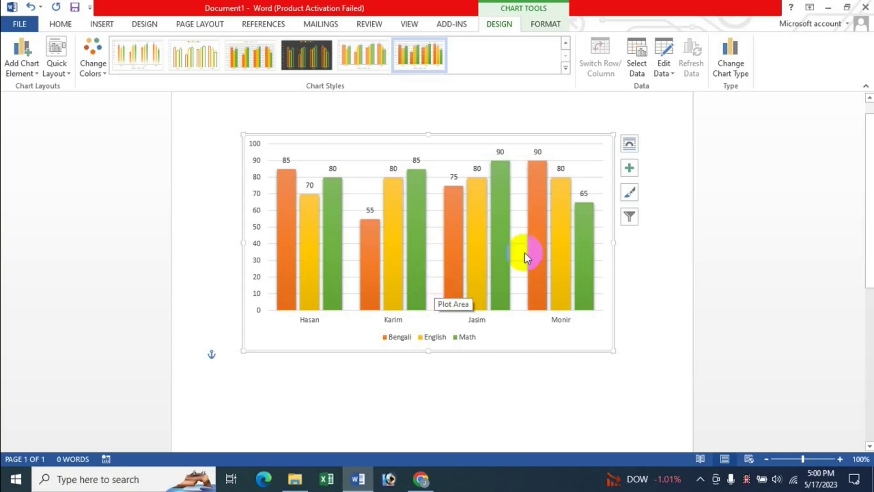
{"action": "mouse_move", "coordinate": [500, 246]}
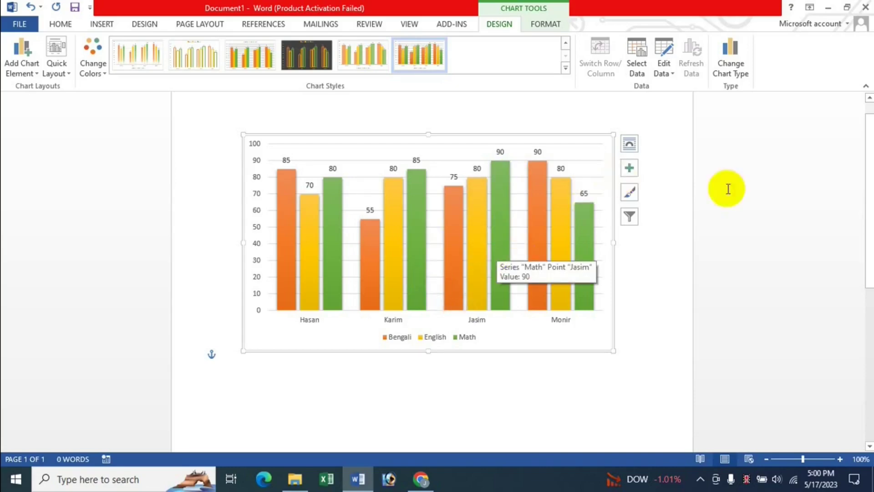
Step: Change the marks chart type to Bar > Clustered Bar
{"action": "left_click", "coordinate": [734, 78]}
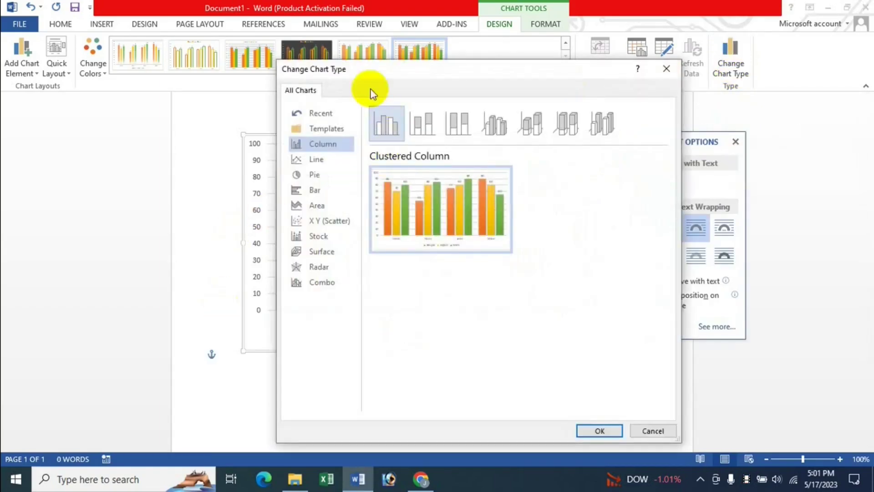
{"action": "mouse_move", "coordinate": [364, 72]}
{"action": "left_mouse_down"}
{"action": "mouse_move", "coordinate": [495, 79]}
{"action": "mouse_move", "coordinate": [430, 101]}
{"action": "mouse_move", "coordinate": [581, 96]}
{"action": "left_mouse_up"}
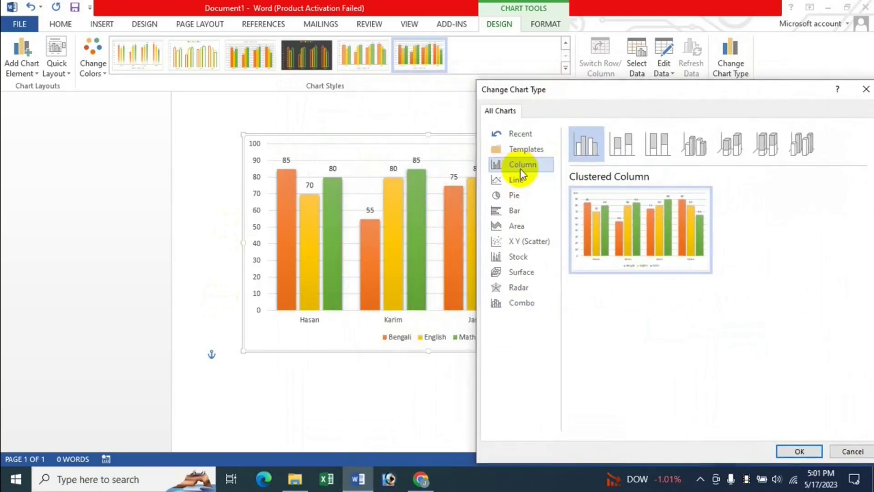
{"action": "left_click_drag", "start_coordinate": [497, 88], "coordinate": [150, 101]}
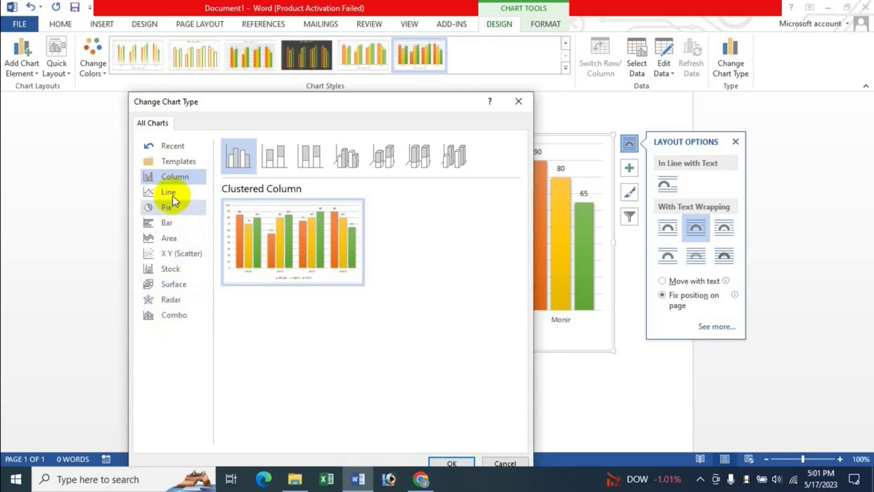
{"action": "left_click", "coordinate": [172, 223]}
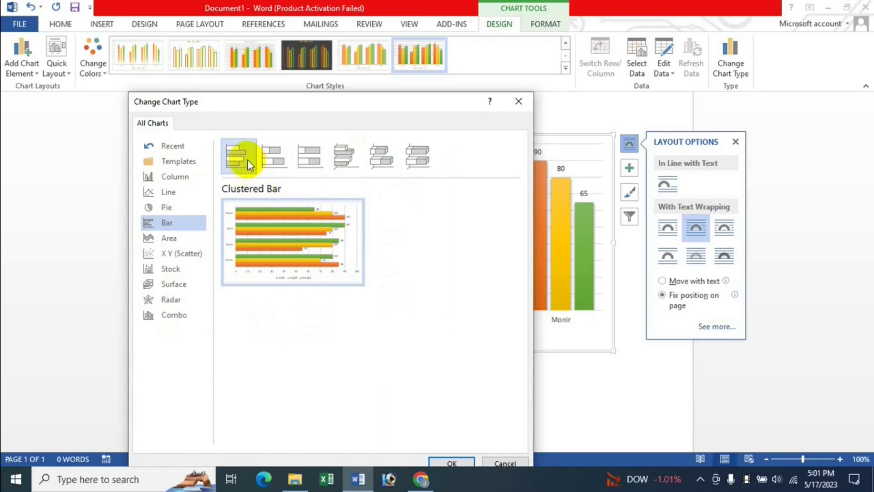
{"action": "left_click_drag", "start_coordinate": [316, 103], "coordinate": [306, 38]}
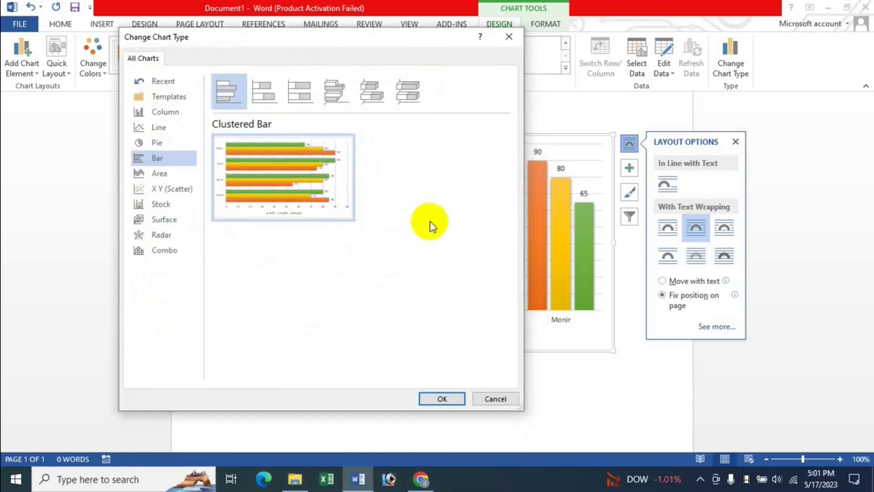
{"action": "left_click", "coordinate": [448, 399]}
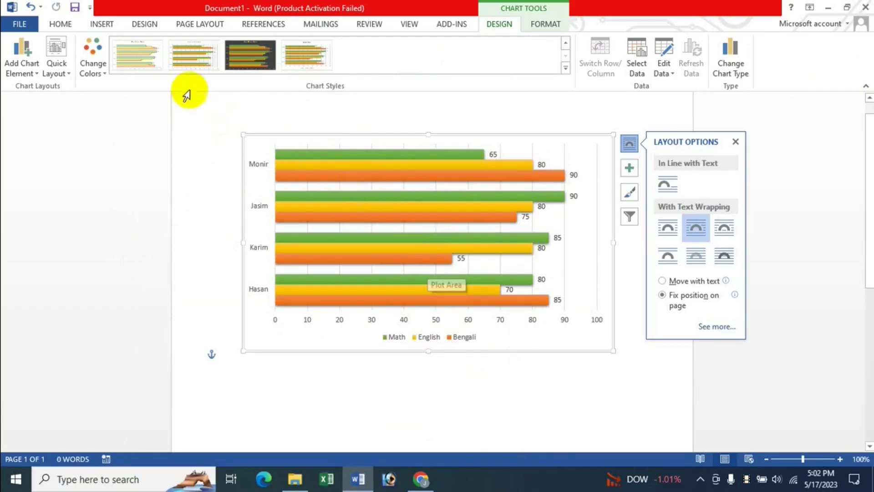
Step: Try several chart styles and settle on the second style with solid bars and gridlines
{"action": "left_click", "coordinate": [296, 55]}
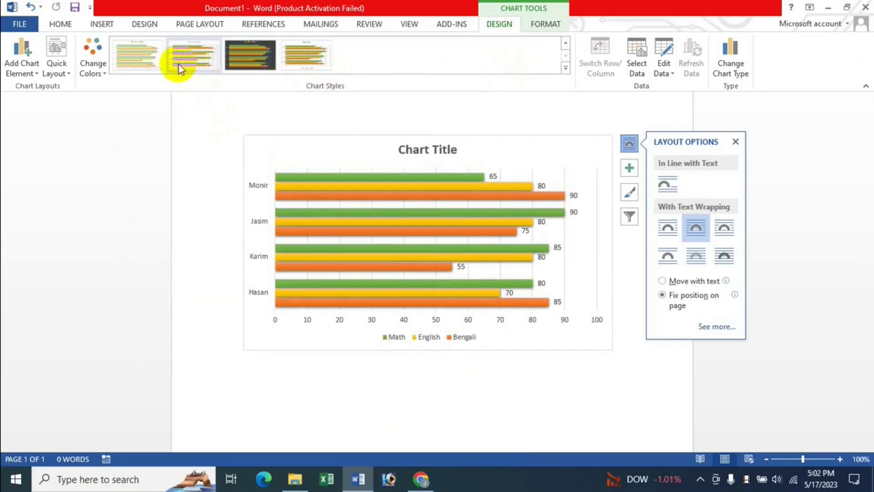
{"action": "left_click", "coordinate": [148, 59]}
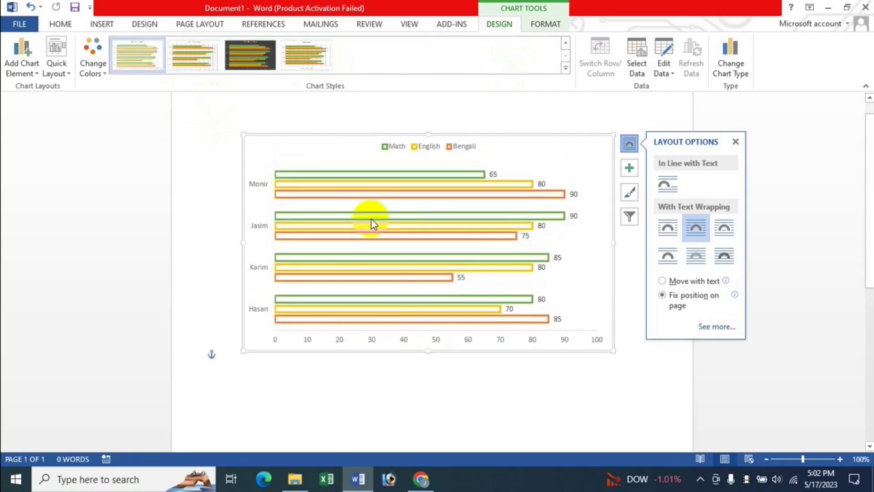
{"action": "left_click", "coordinate": [202, 69]}
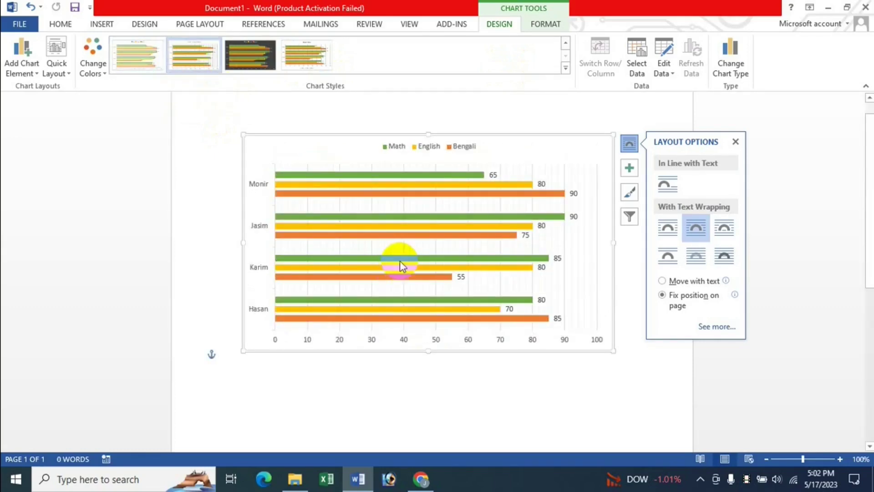
Step: Convert the horizontal bar chart to the Column > 3-D Column chart type
{"action": "left_click", "coordinate": [748, 82]}
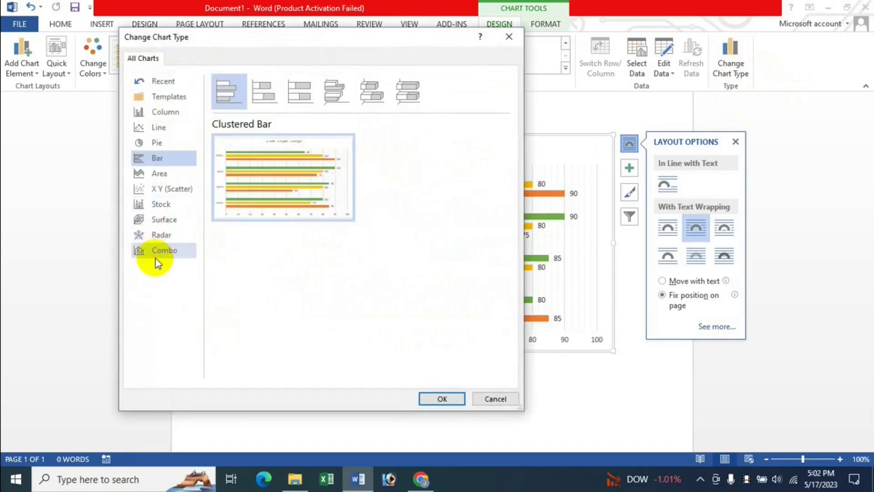
{"action": "left_click", "coordinate": [170, 113]}
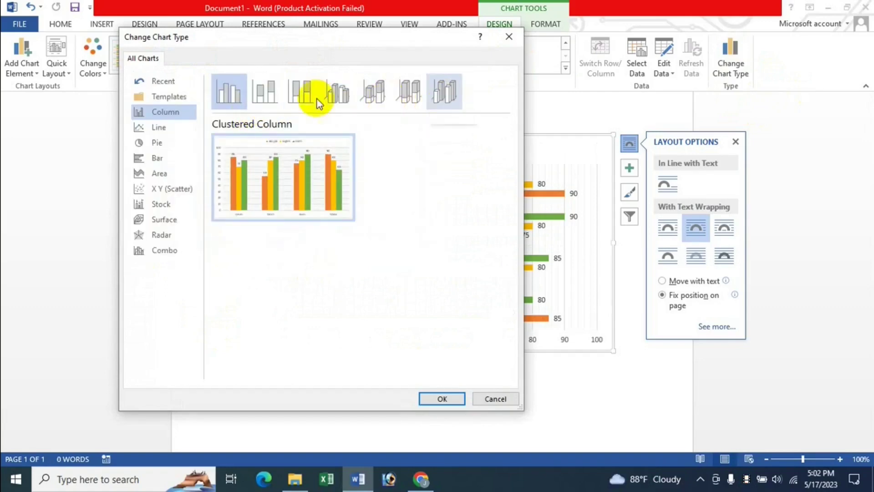
{"action": "left_click", "coordinate": [452, 95]}
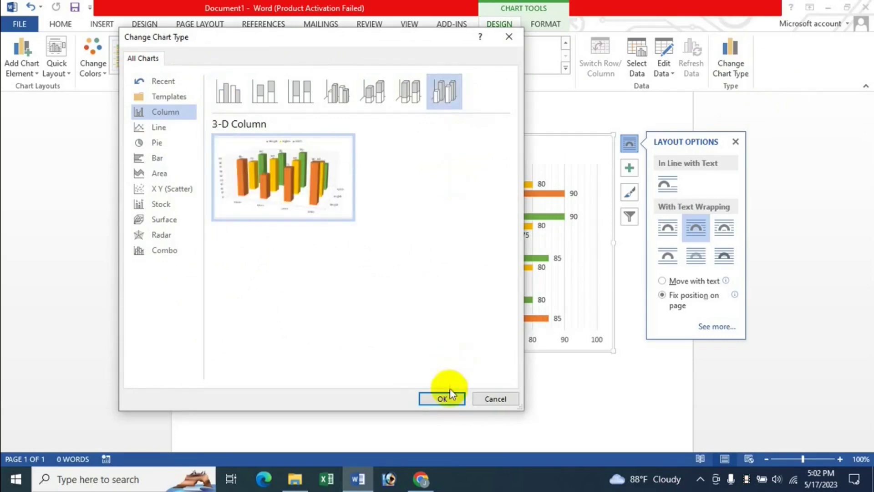
{"action": "left_click", "coordinate": [445, 401]}
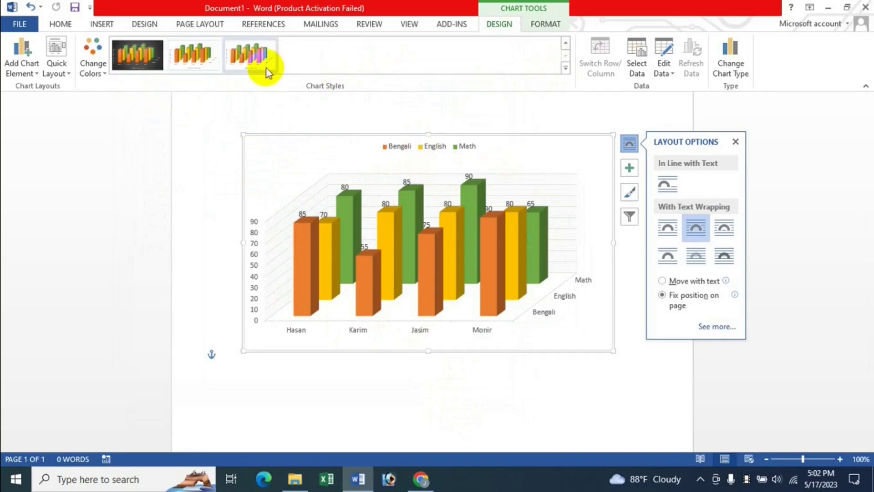
Step: Close the Layout Options text wrapping panel beside the 3-D marks chart
{"action": "left_click", "coordinate": [465, 225]}
{"action": "left_click", "coordinate": [735, 142]}
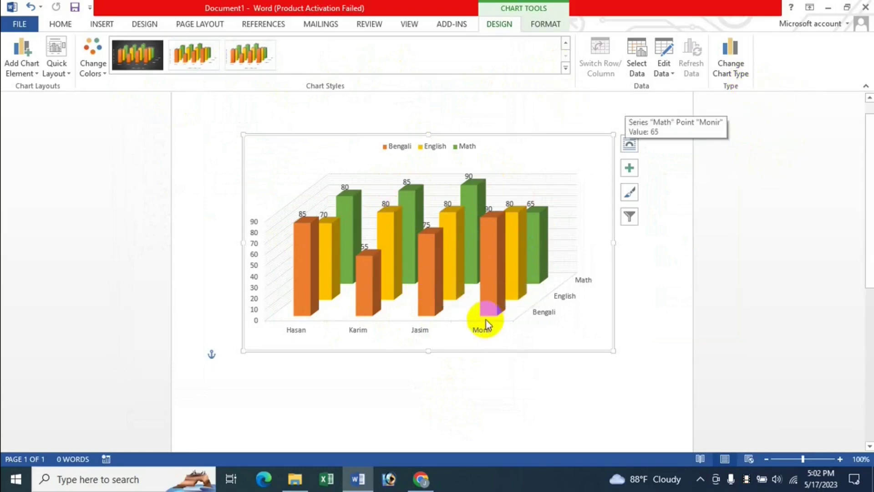
{"action": "left_click", "coordinate": [501, 312]}
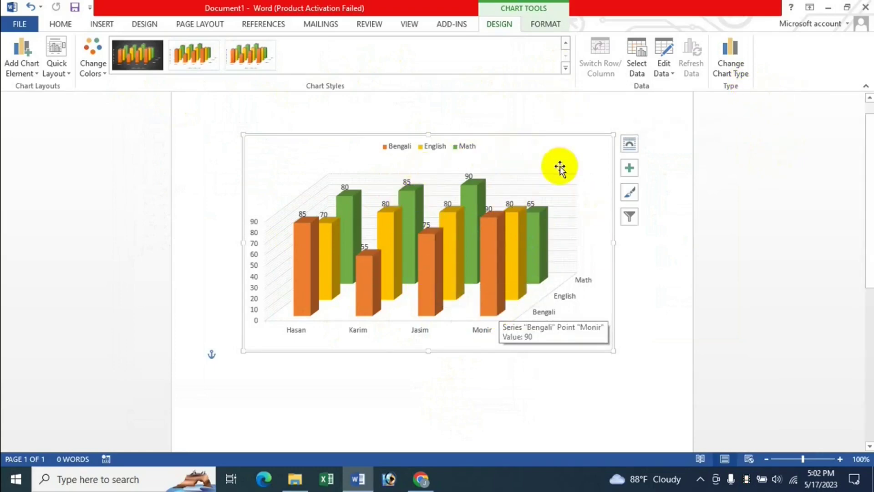
{"action": "left_click", "coordinate": [490, 318]}
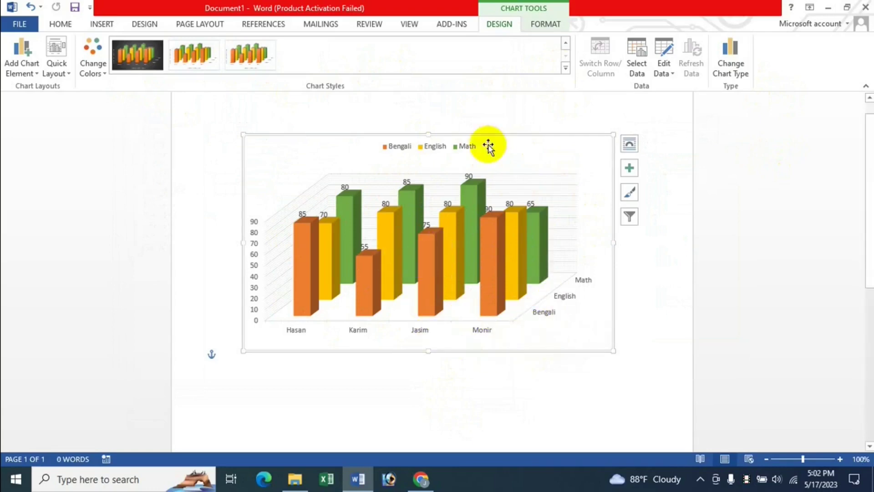
Step: Filter the chart to show only English and Math for the third and fourth students
{"action": "left_click", "coordinate": [631, 218]}
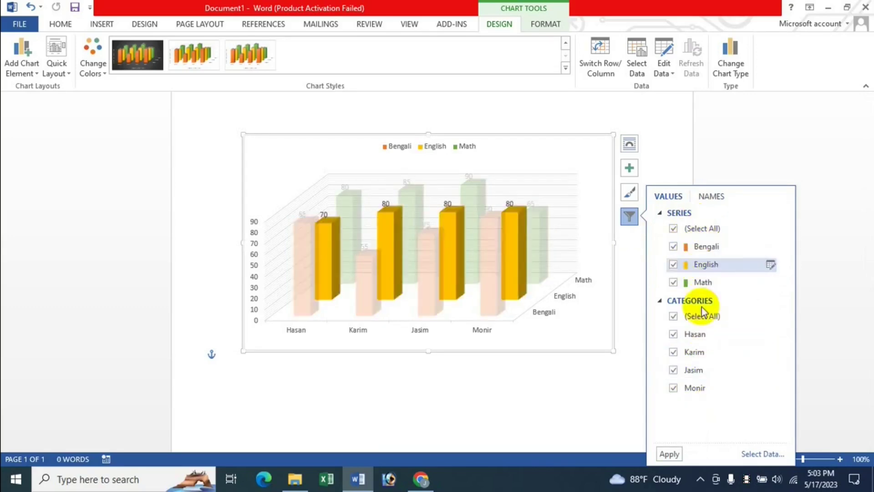
{"action": "left_click", "coordinate": [683, 229]}
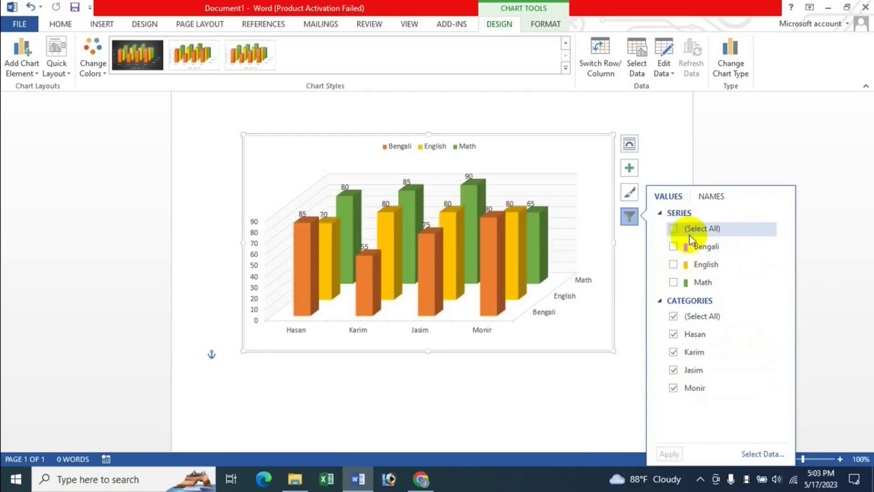
{"action": "left_click", "coordinate": [674, 265]}
{"action": "left_click", "coordinate": [674, 283]}
{"action": "mouse_move", "coordinate": [704, 283]}
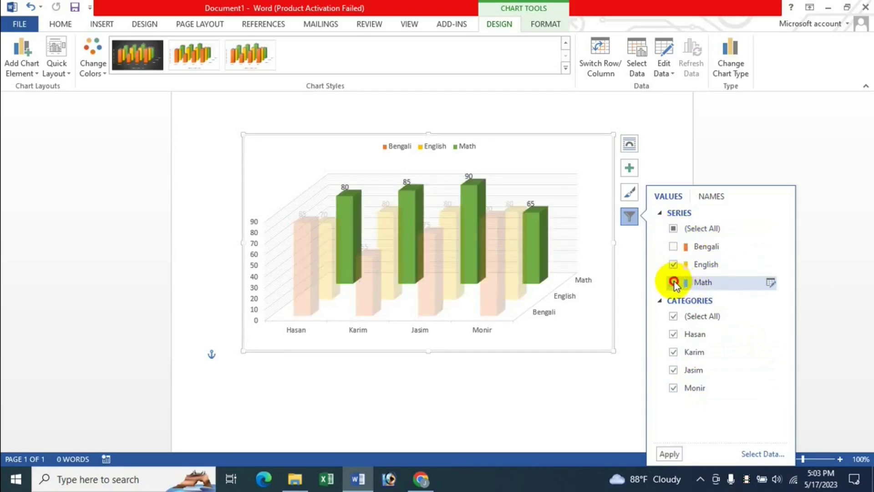
{"action": "left_click", "coordinate": [674, 317]}
{"action": "left_click", "coordinate": [674, 369]}
{"action": "left_click", "coordinate": [674, 388]}
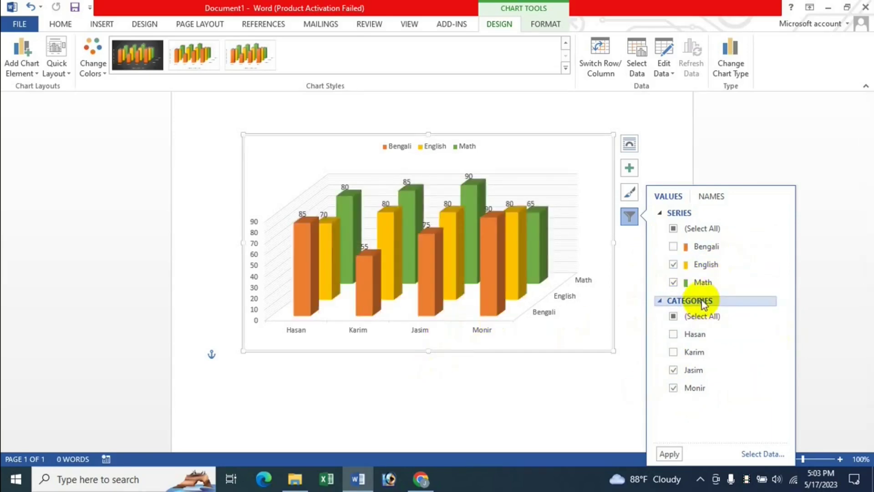
{"action": "left_click", "coordinate": [670, 454]}
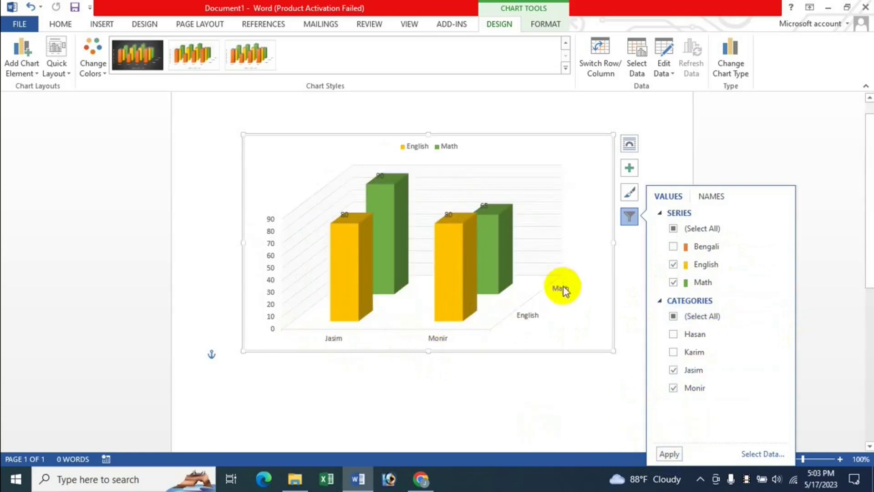
Step: Restore all three subjects and all students in the chart filter and apply
{"action": "left_click", "coordinate": [444, 225]}
{"action": "left_click", "coordinate": [405, 211]}
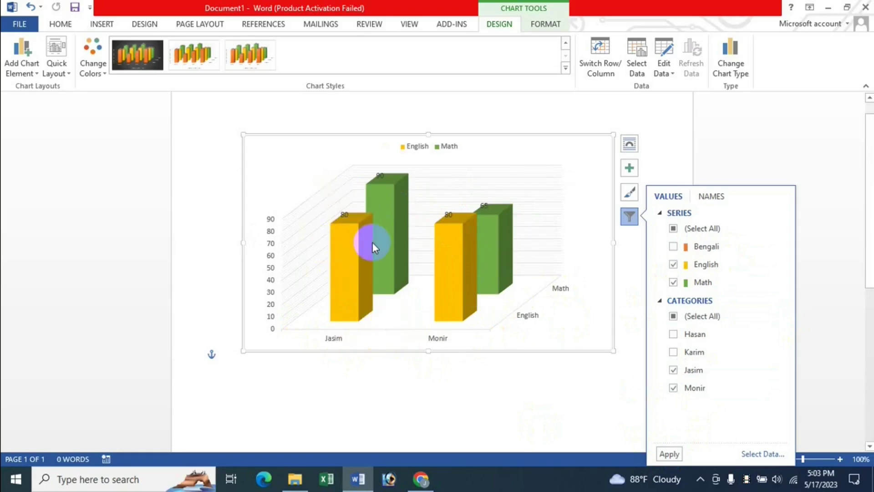
{"action": "mouse_move", "coordinate": [494, 252]}
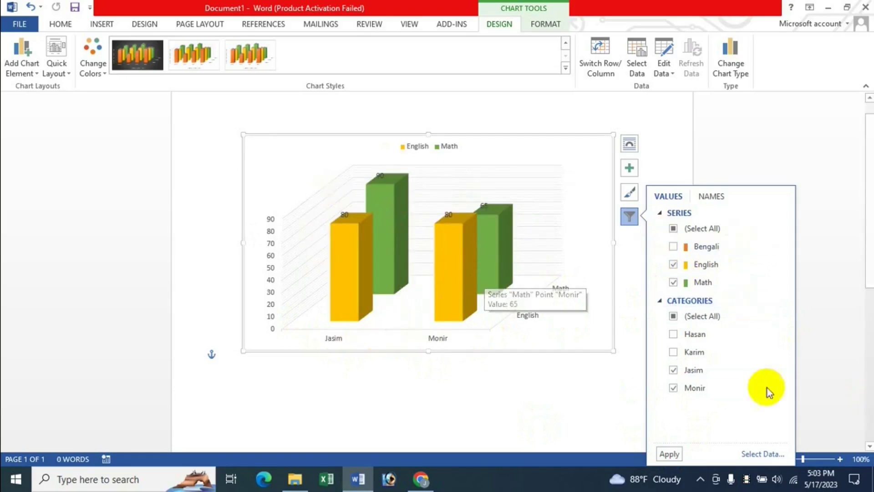
{"action": "left_click", "coordinate": [673, 316]}
{"action": "left_click", "coordinate": [674, 316]}
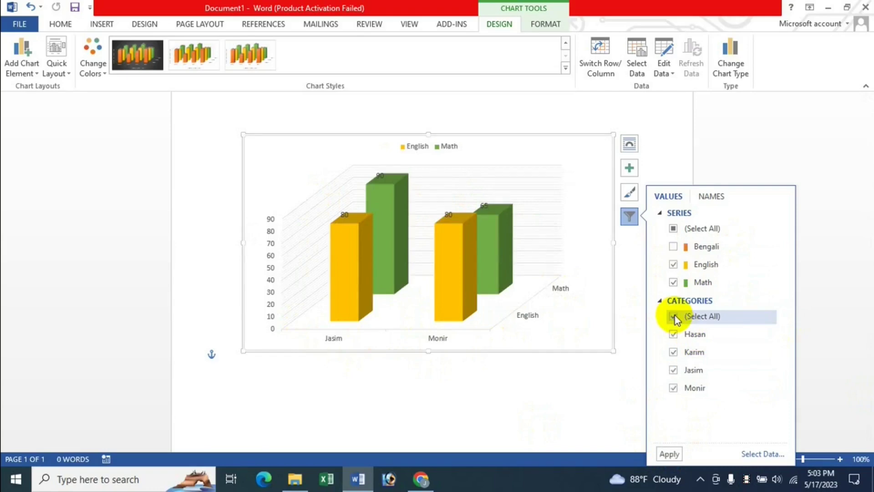
{"action": "left_click", "coordinate": [674, 229]}
{"action": "left_click", "coordinate": [675, 229]}
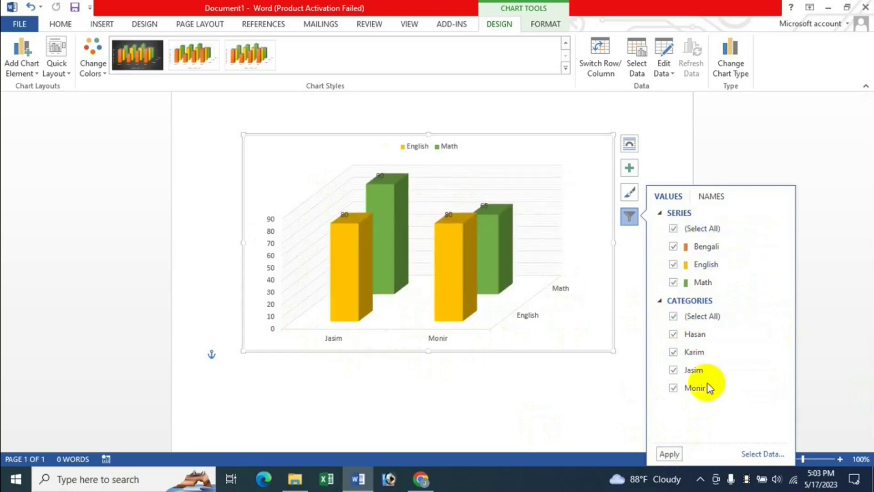
{"action": "left_click", "coordinate": [670, 454]}
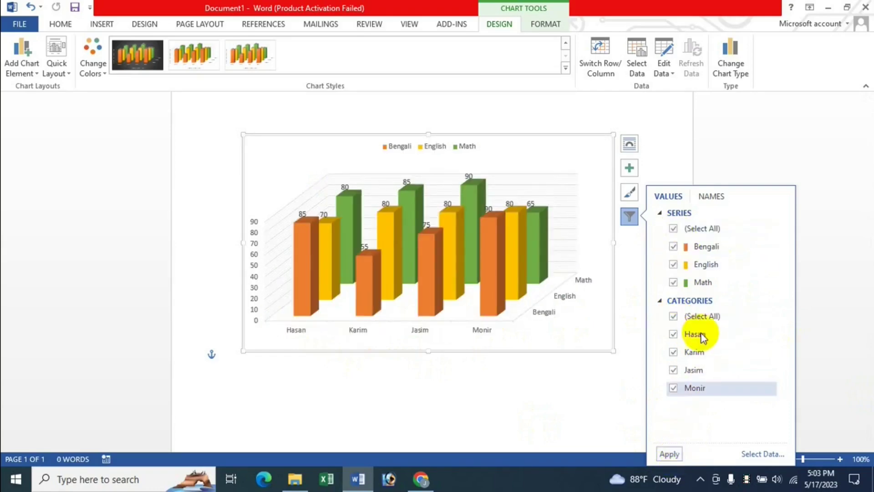
{"action": "left_click", "coordinate": [714, 196]}
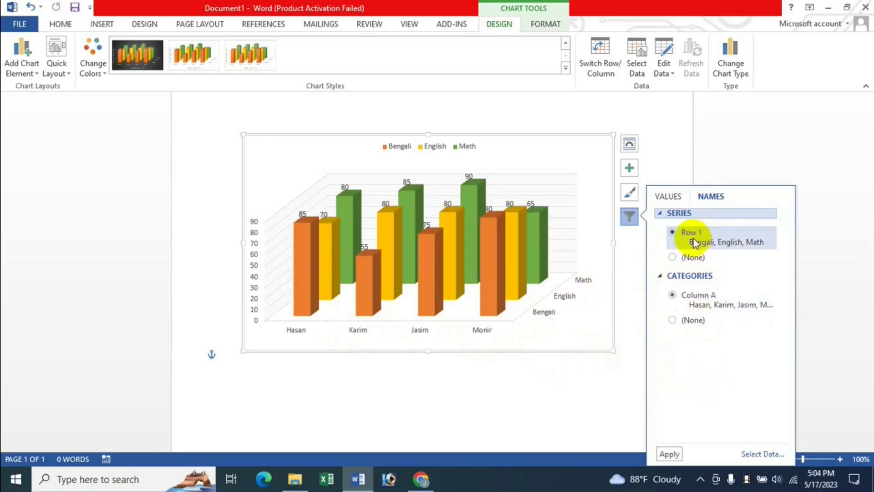
Step: Try (None) for series names, then take series names from Row 1 again
{"action": "left_click", "coordinate": [674, 258]}
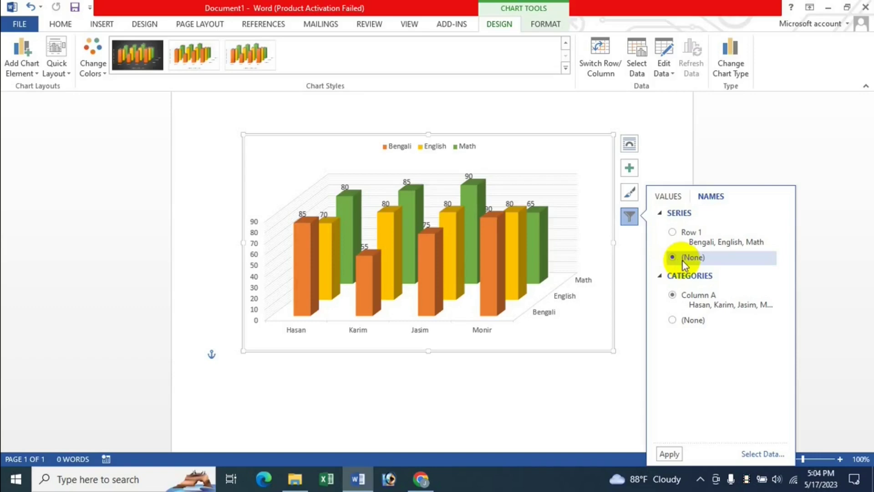
{"action": "left_click", "coordinate": [670, 454]}
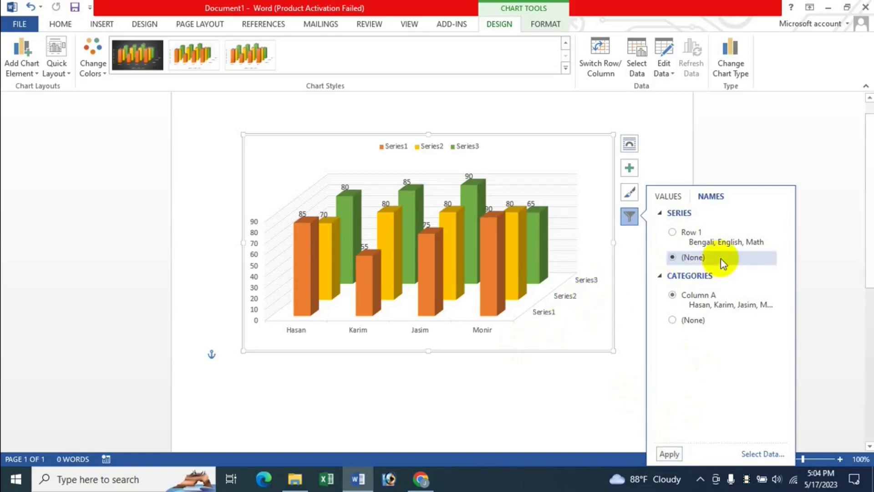
{"action": "left_click", "coordinate": [680, 234]}
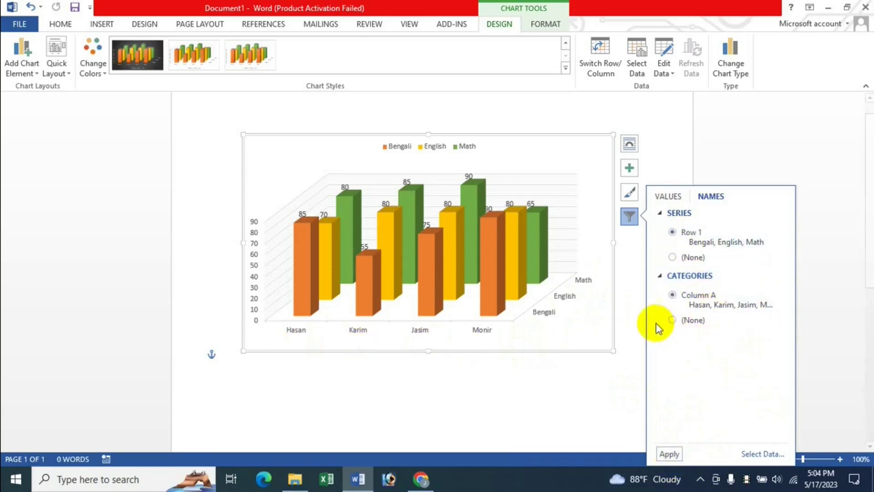
Step: Try (None) for category names, restore Column A student names, and close the filter options
{"action": "left_click", "coordinate": [673, 320]}
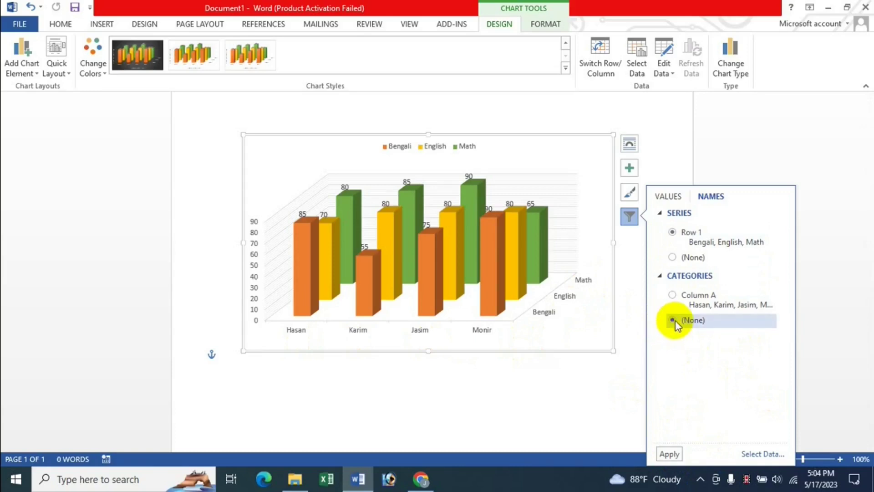
{"action": "left_click", "coordinate": [669, 454]}
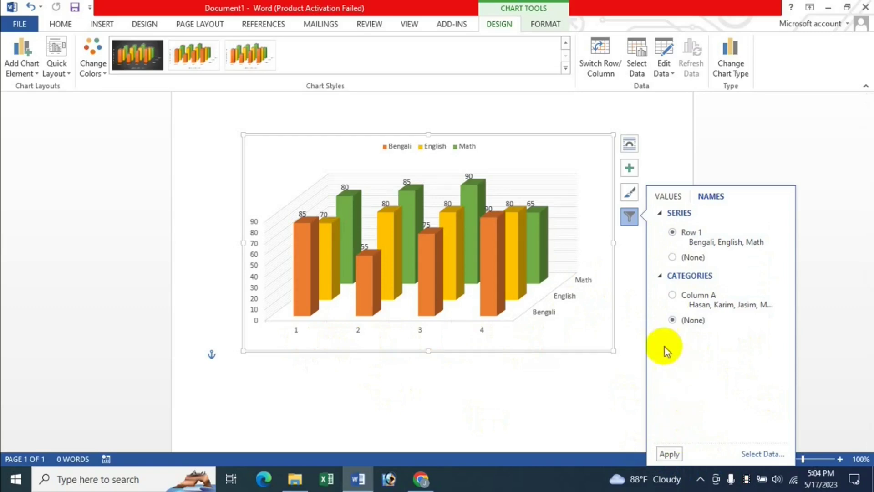
{"action": "left_click", "coordinate": [673, 294]}
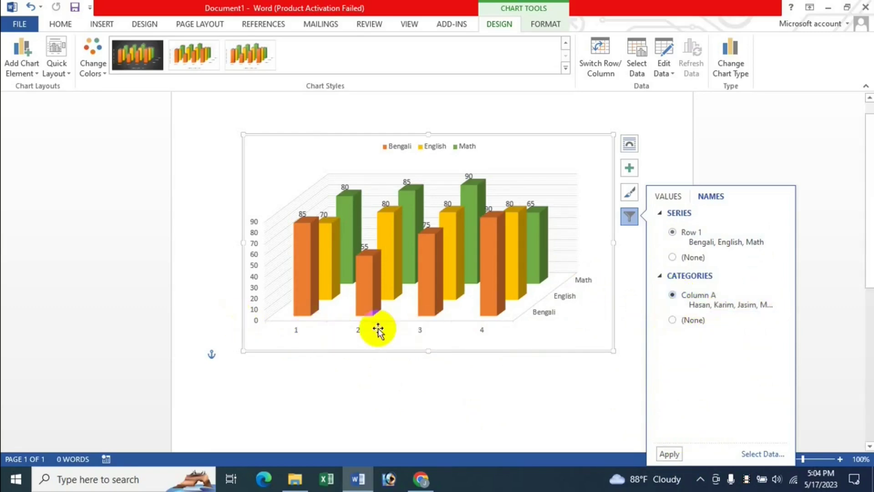
{"action": "left_click", "coordinate": [670, 454]}
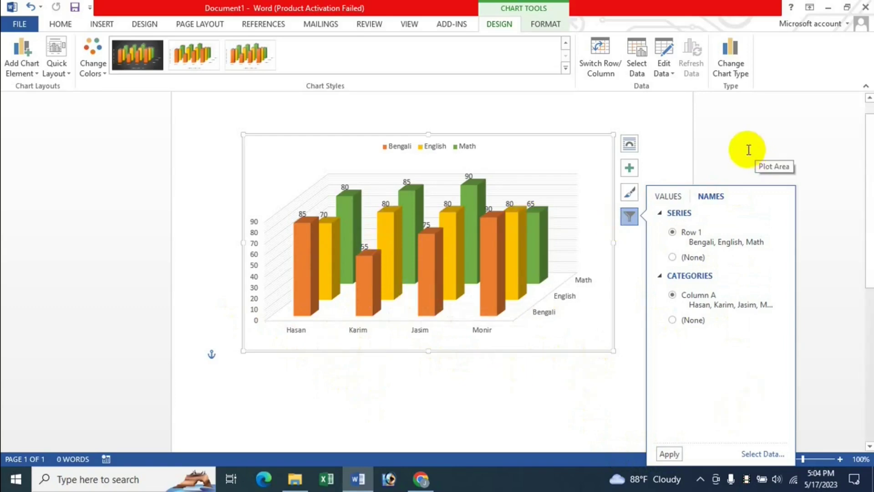
{"action": "left_click", "coordinate": [735, 145]}
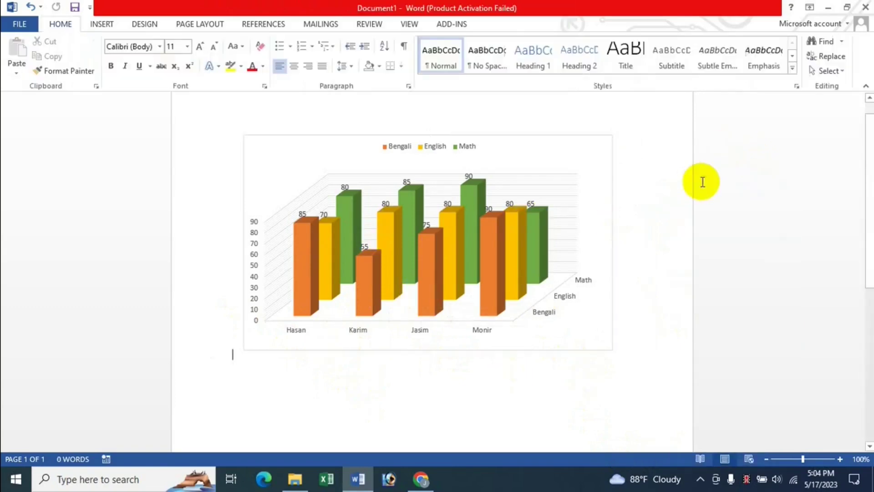
Step: Select the 3-D marks chart to show the Chart Tools DESIGN tab
{"action": "left_click", "coordinate": [537, 155]}
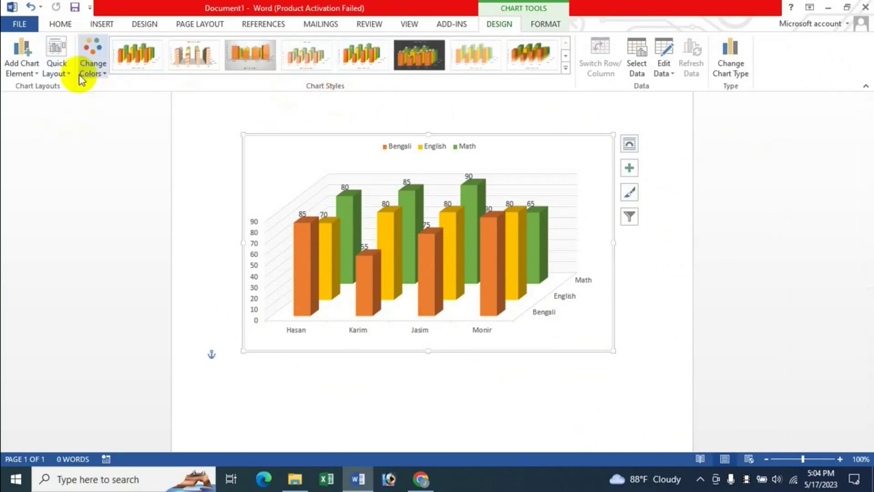
Step: Apply the grey-gradient Style 3 from the Chart Styles panel
{"action": "left_click", "coordinate": [633, 193]}
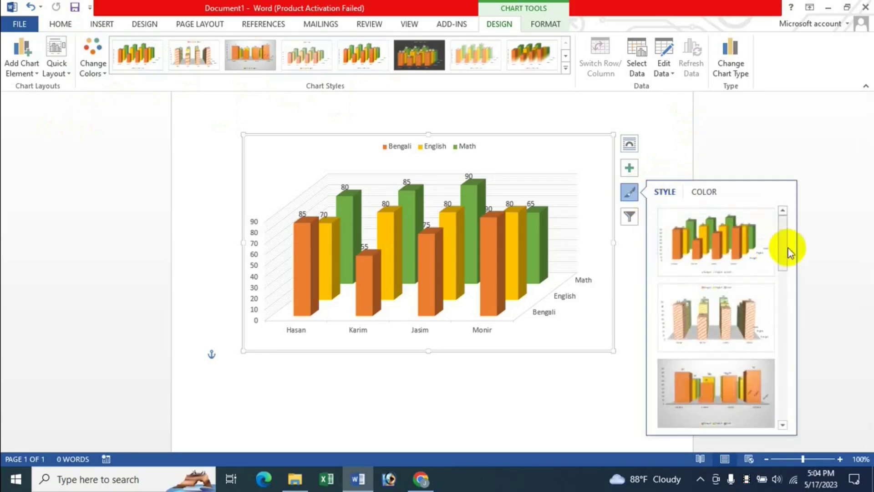
{"action": "left_click_drag", "start_coordinate": [784, 248], "coordinate": [781, 395]}
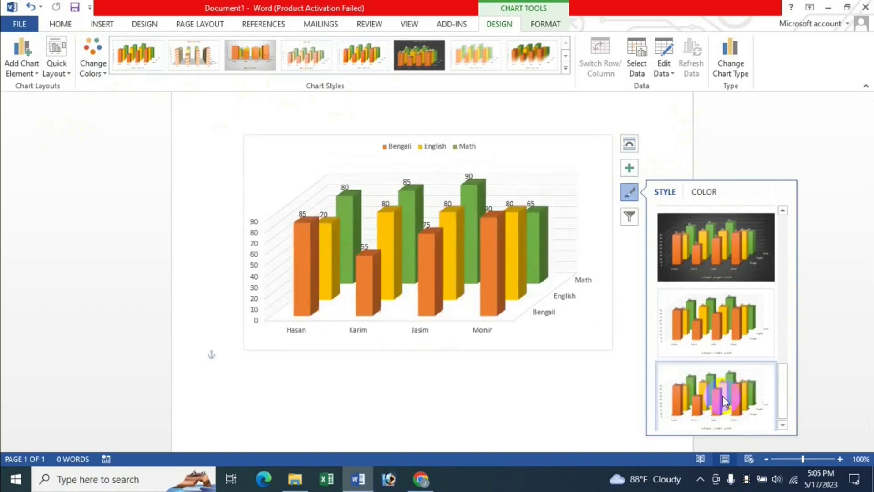
{"action": "left_click", "coordinate": [723, 396]}
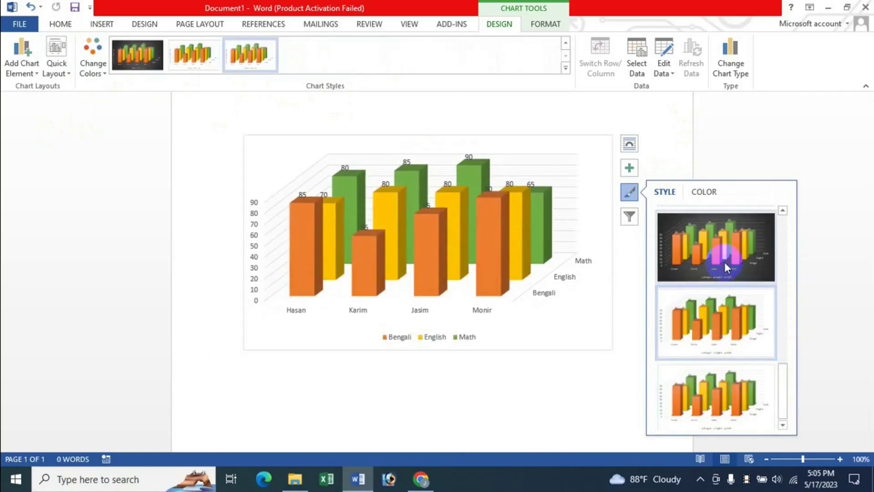
{"action": "scroll", "coordinate": [725, 258], "scroll_direction": "up", "scroll_amount": 3}
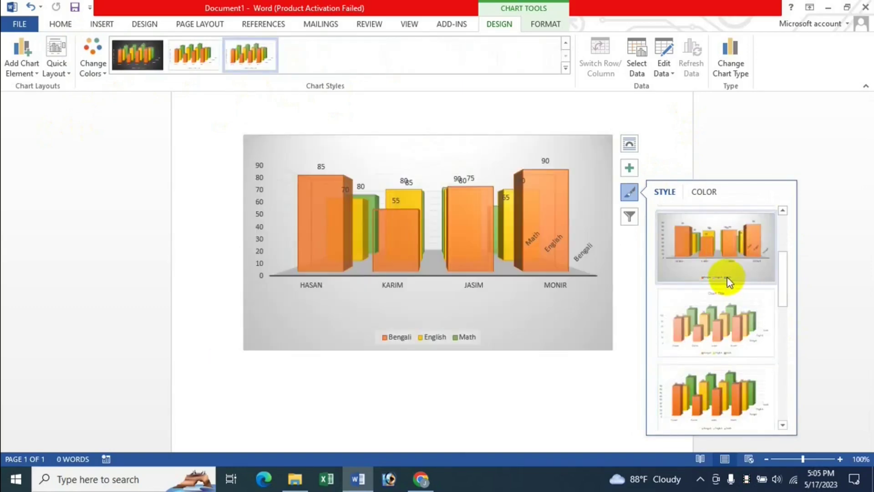
{"action": "left_click", "coordinate": [729, 249]}
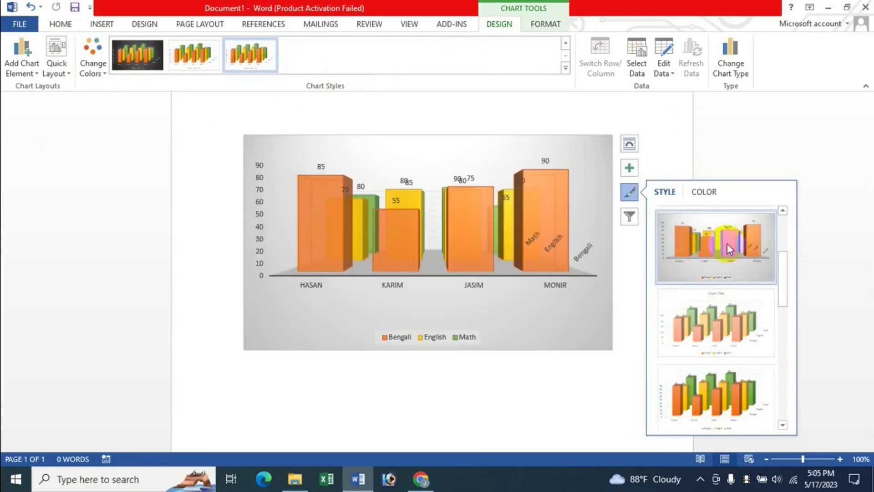
Step: Try several colour palettes and settle on the blue and grey Colorful scheme
{"action": "left_click", "coordinate": [704, 191]}
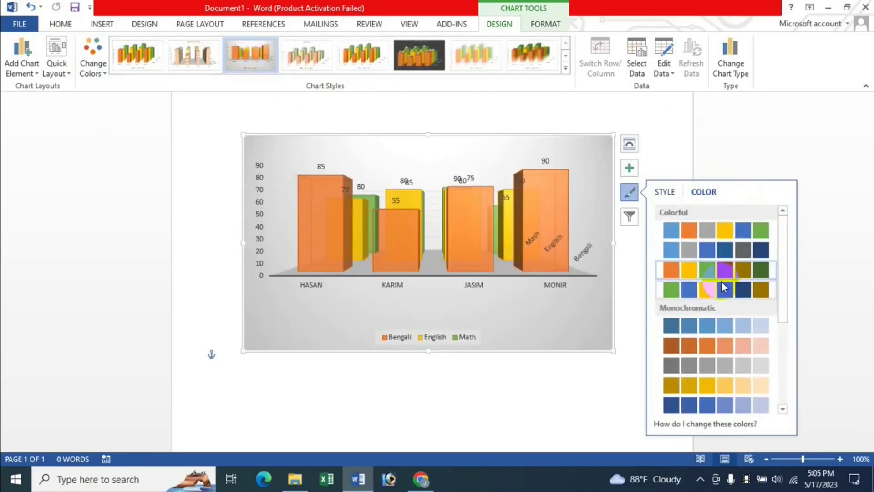
{"action": "left_click", "coordinate": [707, 291]}
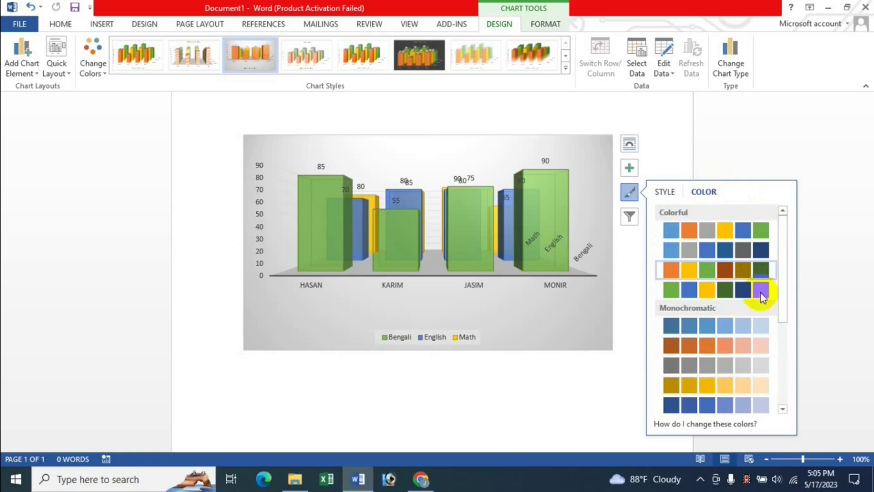
{"action": "left_click", "coordinate": [762, 269]}
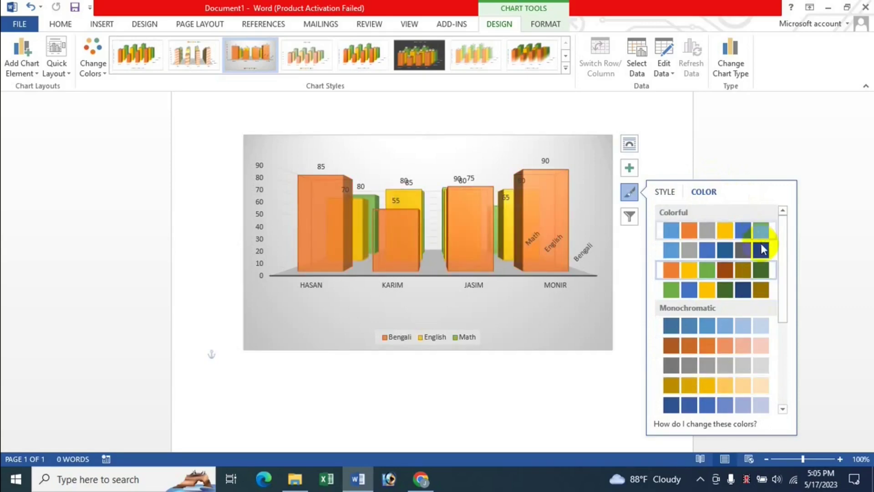
{"action": "left_click", "coordinate": [763, 249]}
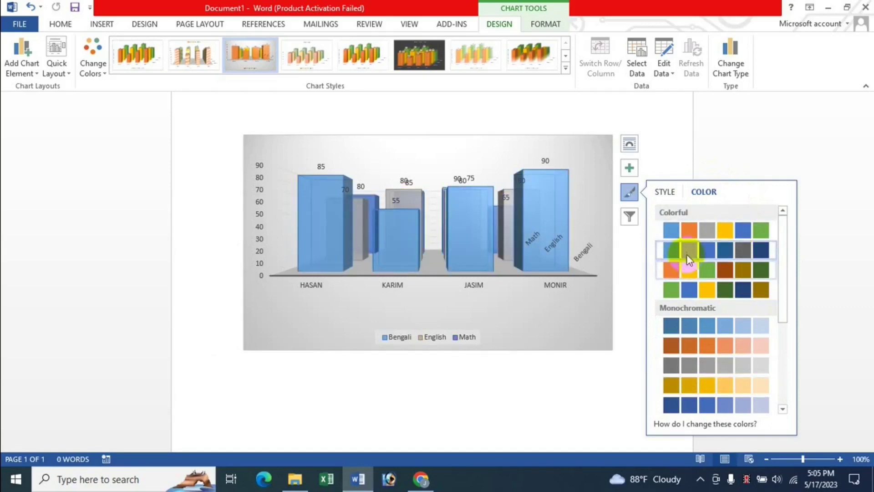
{"action": "left_click", "coordinate": [707, 252]}
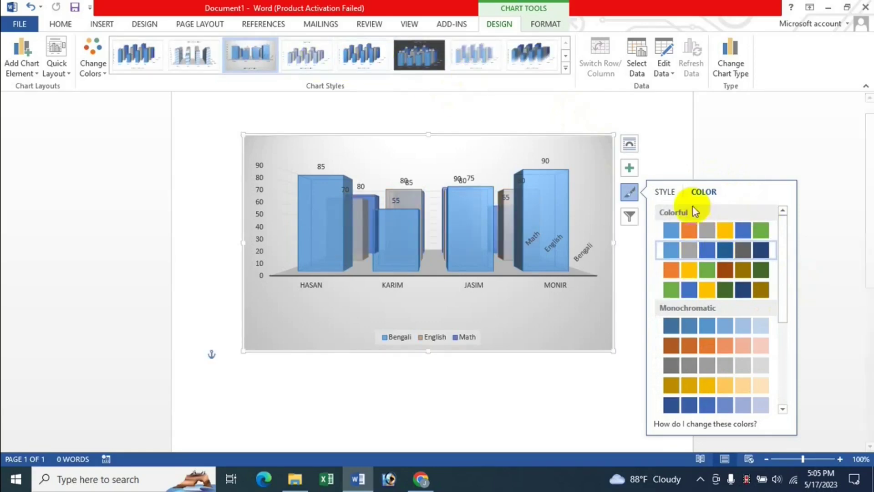
Step: Apply a plain 3-D column style, close the style options, and switch to YouTube
{"action": "left_click", "coordinate": [668, 192]}
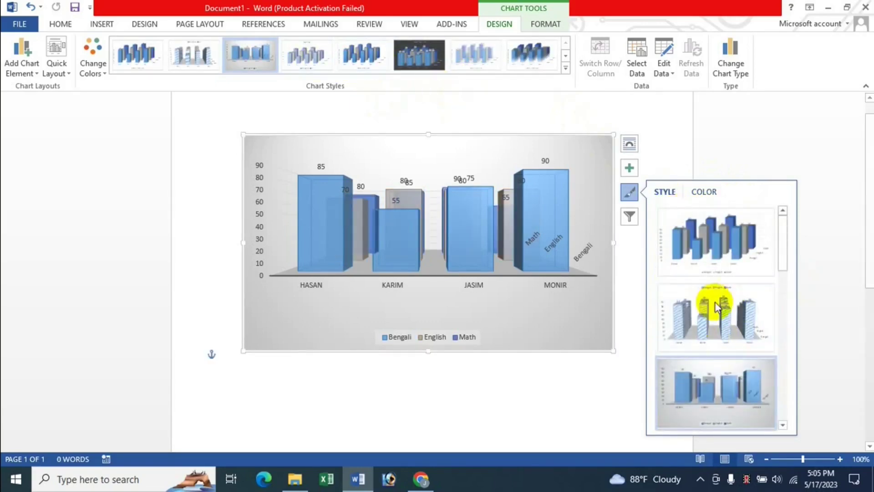
{"action": "scroll", "coordinate": [716, 362], "scroll_direction": "down", "scroll_amount": 2}
{"action": "left_click", "coordinate": [715, 403]}
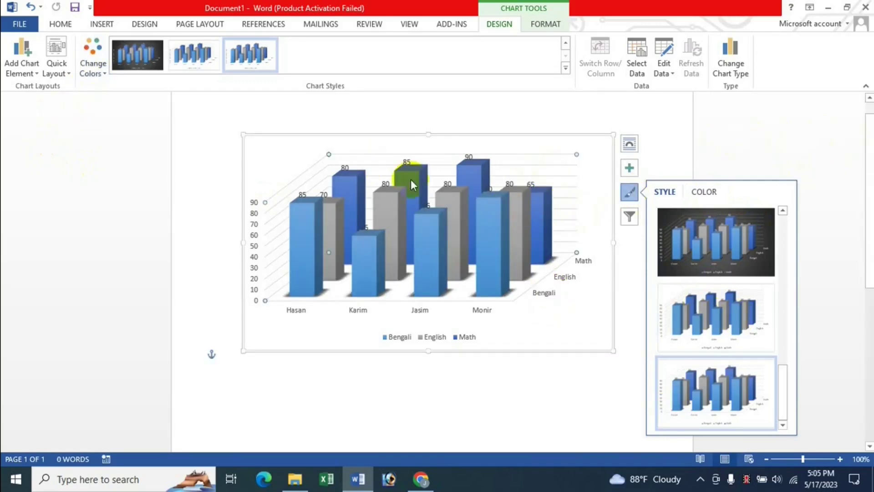
{"action": "left_click", "coordinate": [431, 145]}
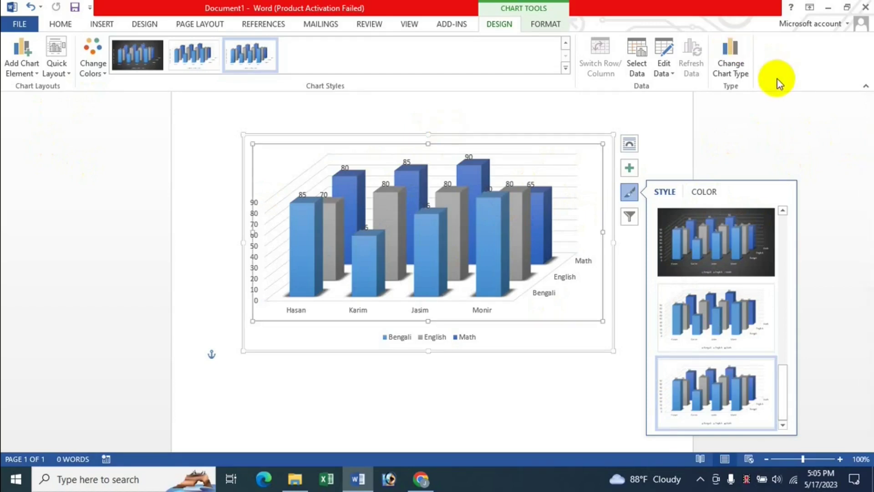
{"action": "left_click", "coordinate": [630, 192]}
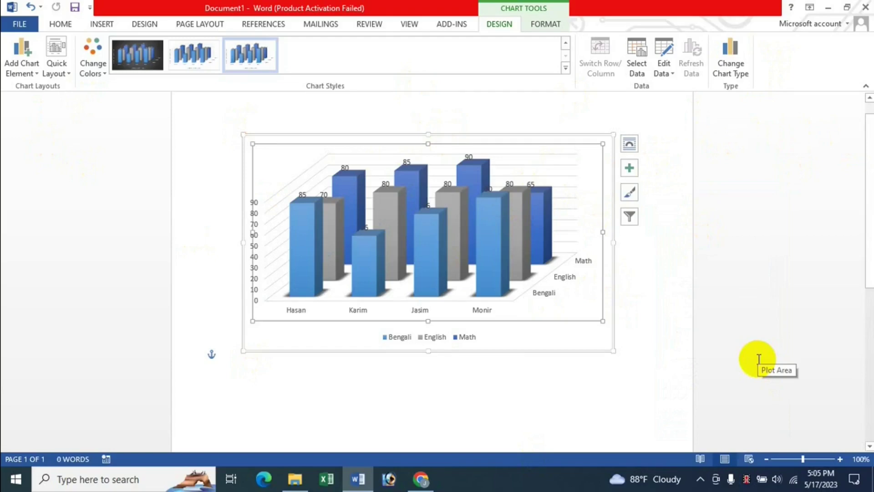
{"action": "left_click", "coordinate": [421, 479]}
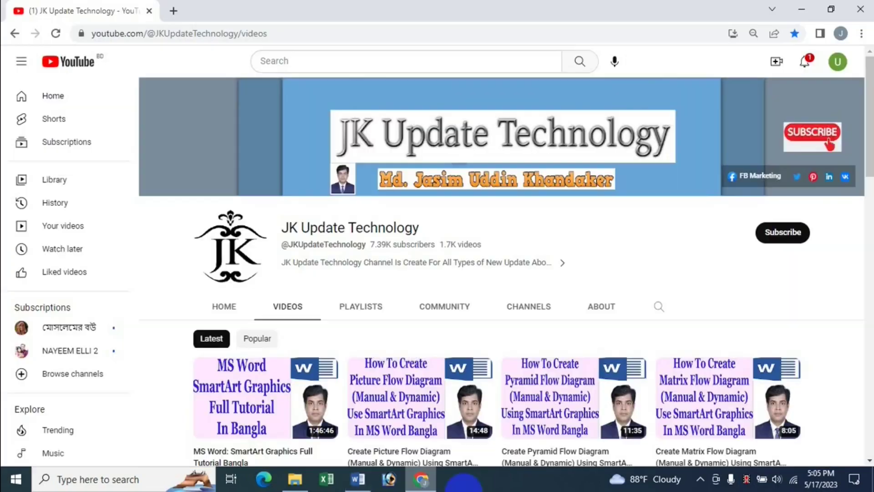
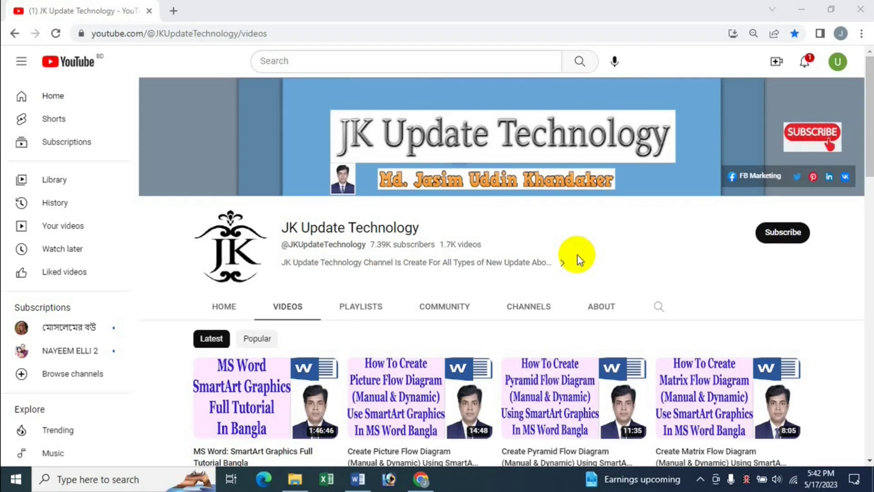
Step: Switch from YouTube in Chrome to the Word document with the student marks column chart
{"action": "left_click", "coordinate": [358, 479]}
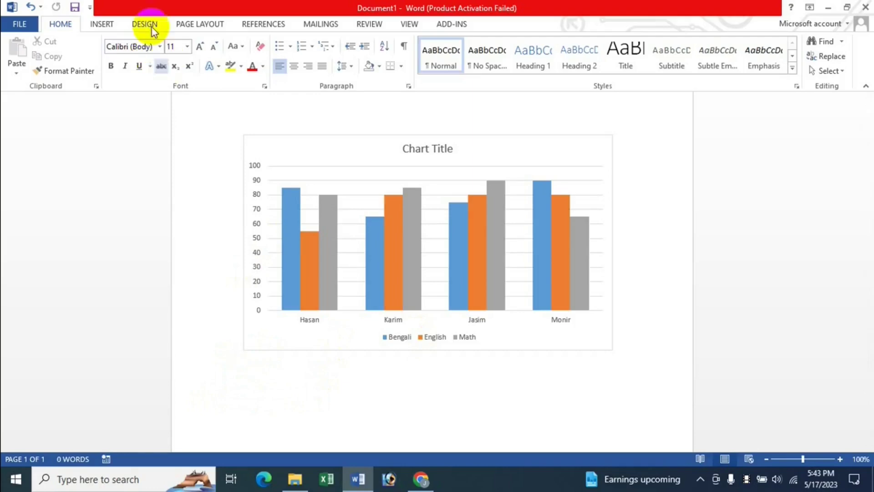
Step: Insert a Clustered Column chart from Insert > Chart and dismiss the activation warning
{"action": "left_click", "coordinate": [102, 25]}
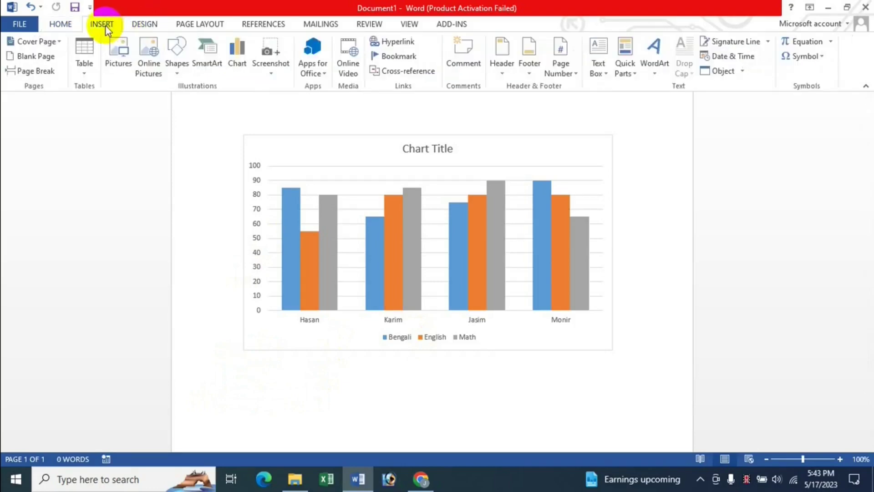
{"action": "left_click", "coordinate": [235, 60]}
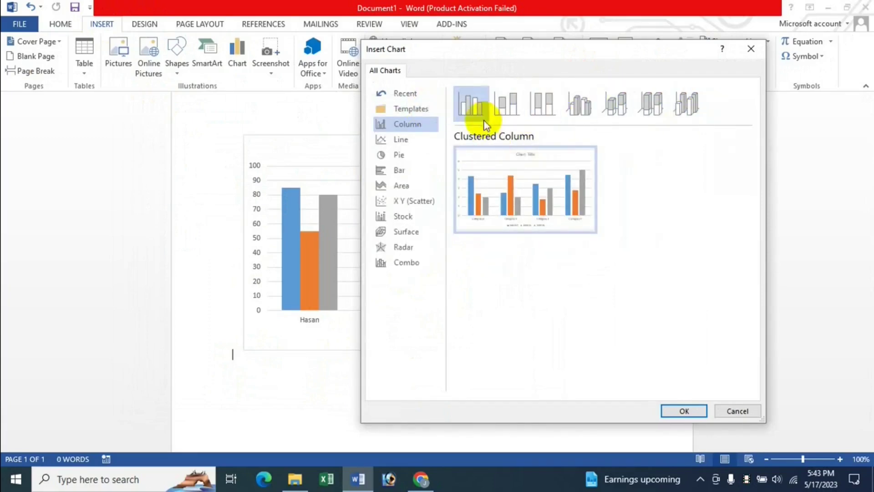
{"action": "mouse_move", "coordinate": [526, 198]}
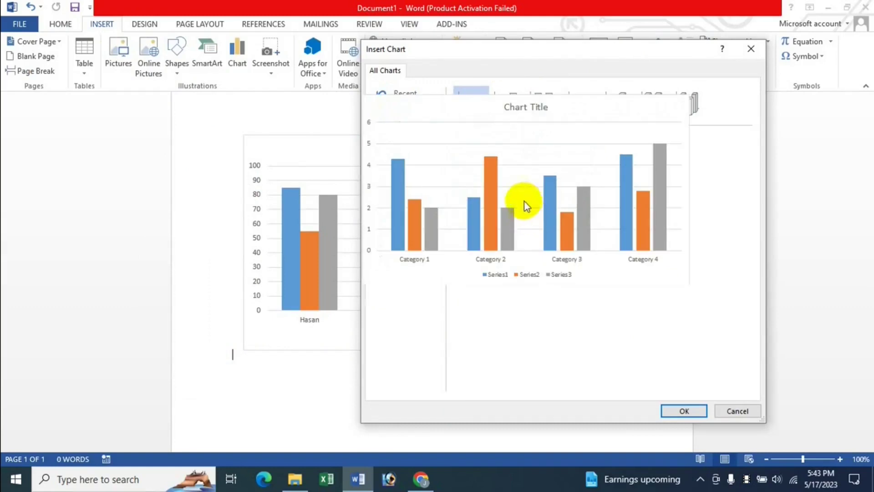
{"action": "left_click", "coordinate": [684, 411]}
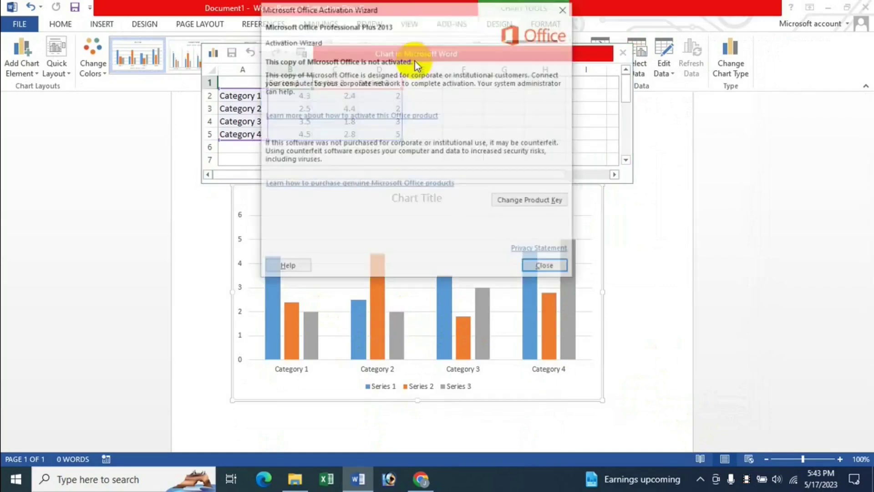
{"action": "left_click", "coordinate": [540, 267]}
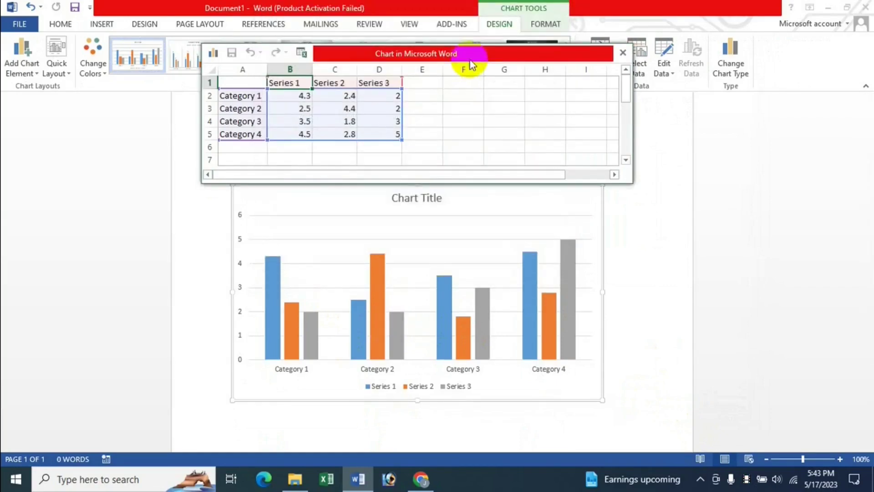
Step: Name the first two series bangla and english, and enter the first two students' names
{"action": "left_click_drag", "start_coordinate": [470, 61], "coordinate": [486, 45]}
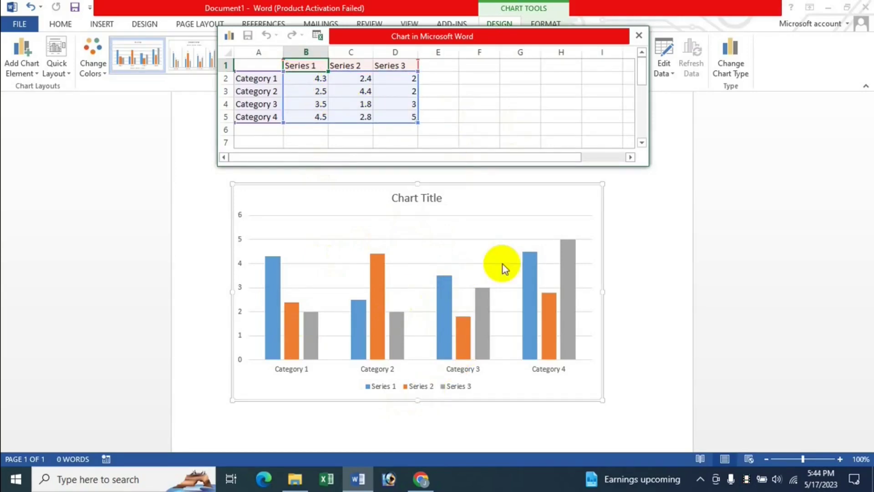
{"action": "type", "text": "ba"}
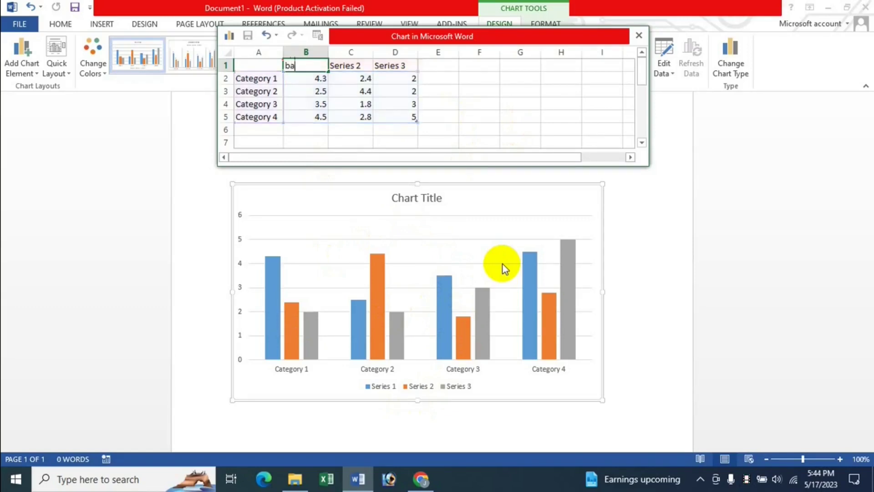
{"action": "type", "text": "ngla"}
{"action": "key", "text": "Tab"}
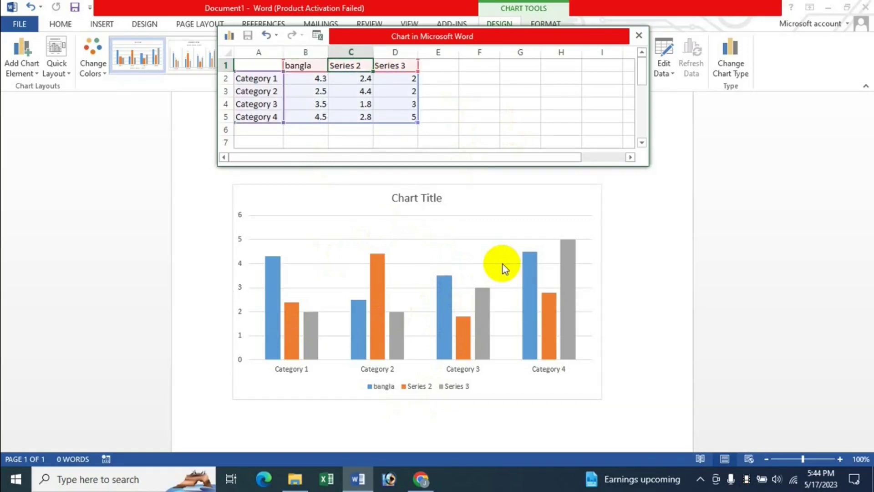
{"action": "type", "text": "engl"}
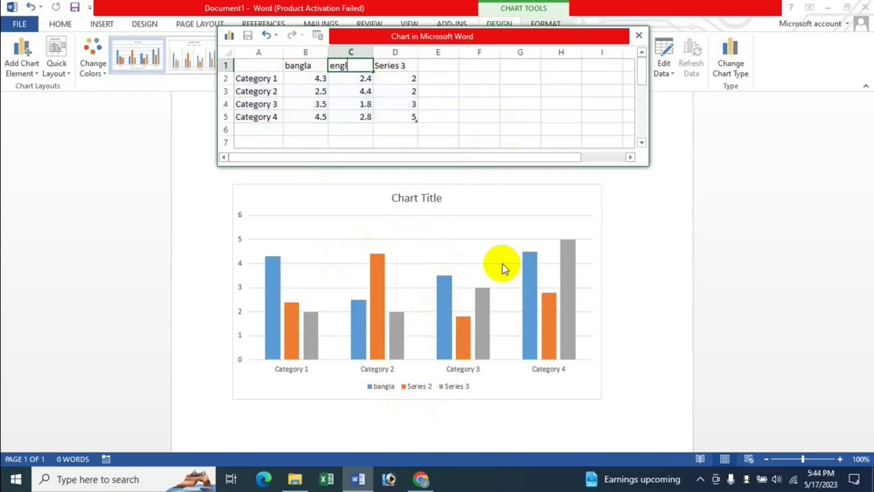
{"action": "type", "text": "ish"}
{"action": "key", "text": "Return"}
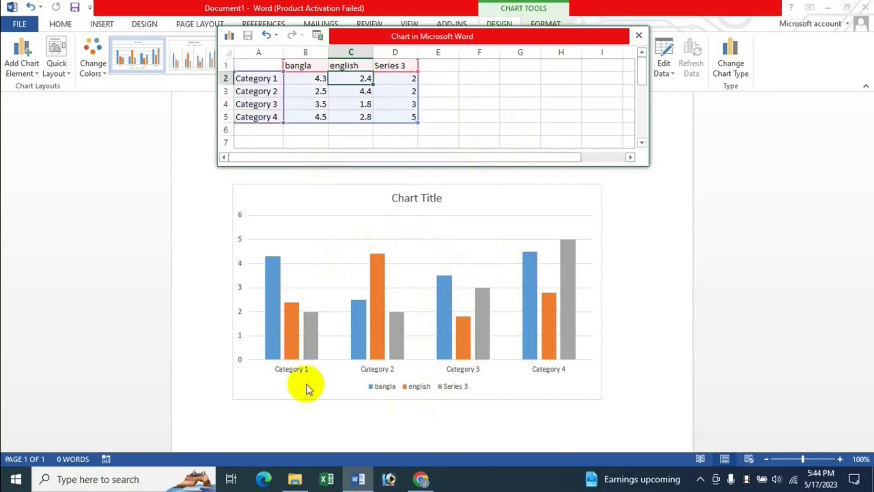
{"action": "left_click", "coordinate": [255, 78]}
{"action": "type", "text": "ha"}
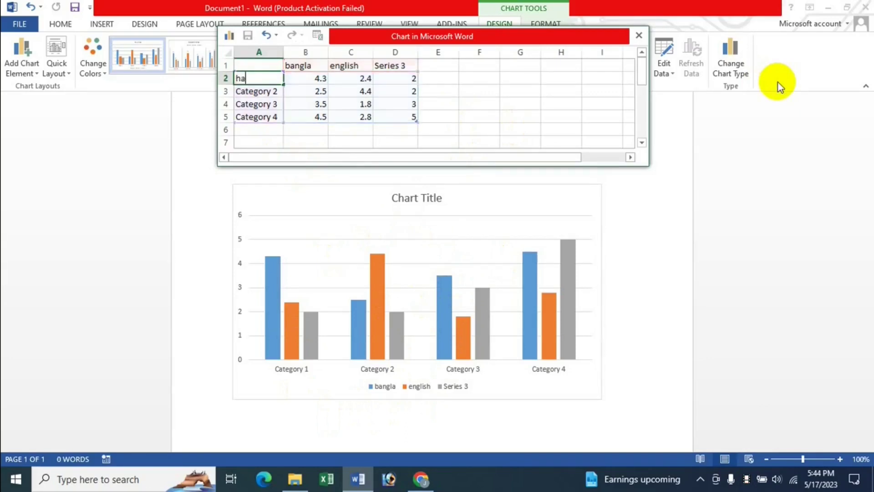
{"action": "type", "text": "mid"}
{"action": "key", "text": "Return"}
{"action": "type", "text": "monir"}
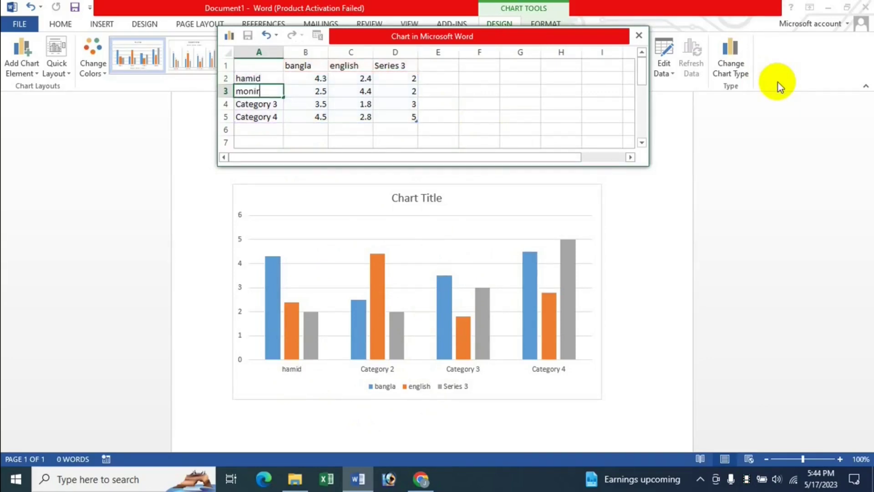
{"action": "key", "text": "Return"}
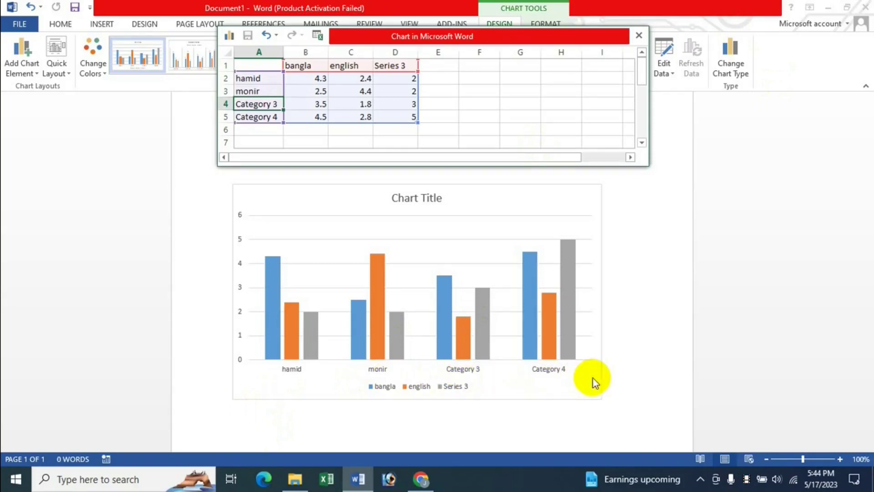
Step: Name the third series math and give the first student scores 50, 60 and 70
{"action": "left_click", "coordinate": [314, 80]}
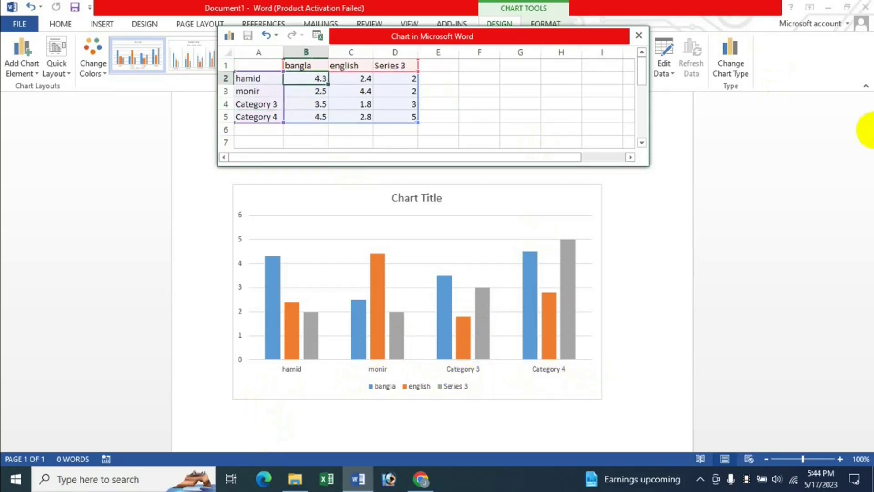
{"action": "type", "text": "50"}
{"action": "key", "text": "Return"}
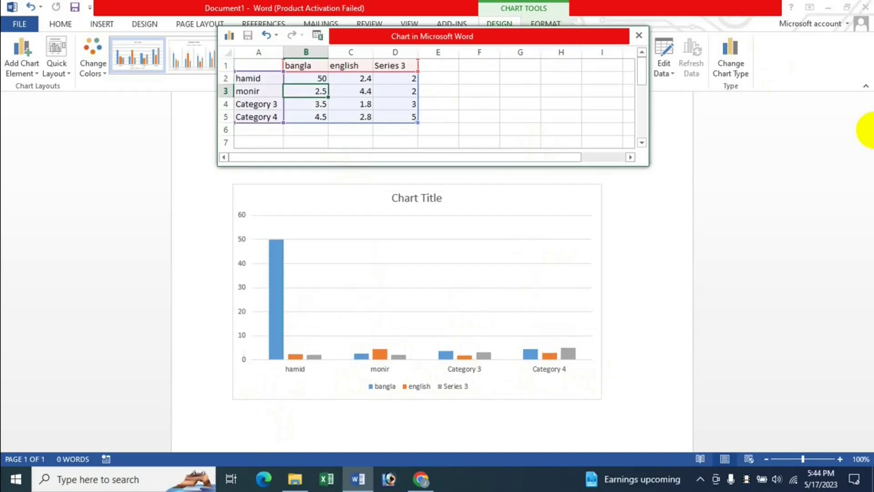
{"action": "key", "text": "Up"}
{"action": "key", "text": "Right"}
{"action": "type", "text": "60"}
{"action": "key", "text": "Tab"}
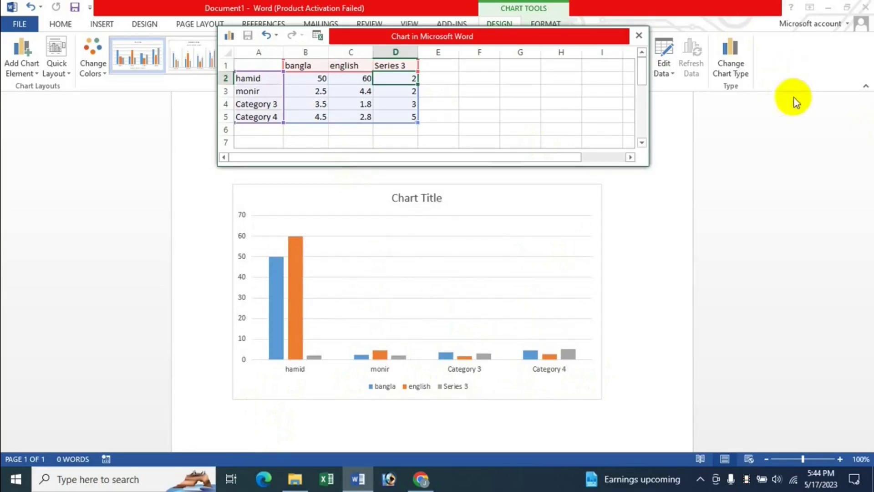
{"action": "left_click", "coordinate": [394, 68]}
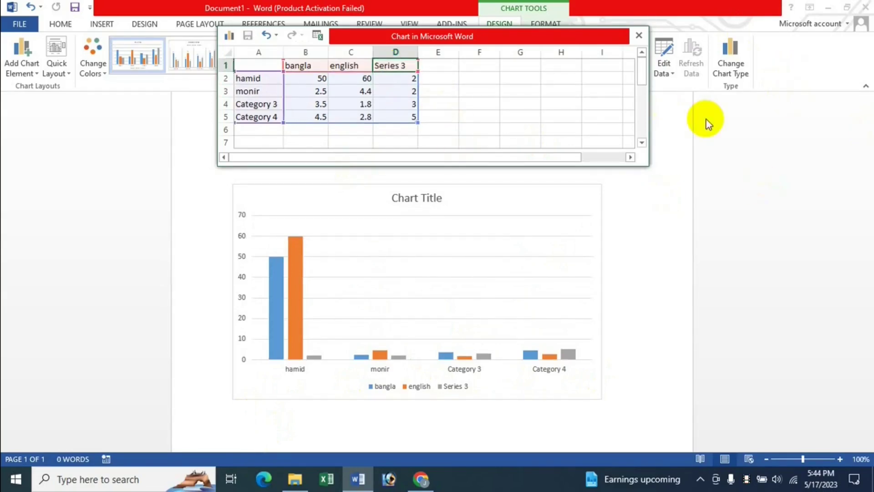
{"action": "type", "text": "math"}
{"action": "key", "text": "Return"}
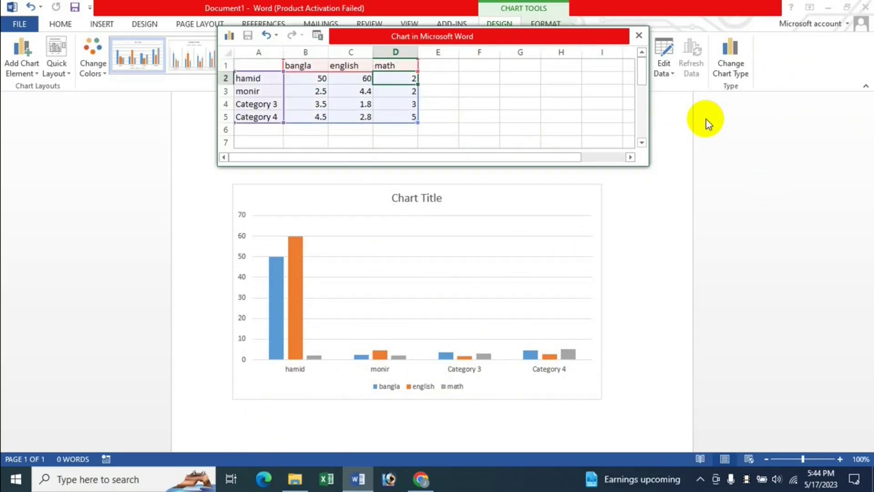
{"action": "type", "text": "70"}
{"action": "key", "text": "Return"}
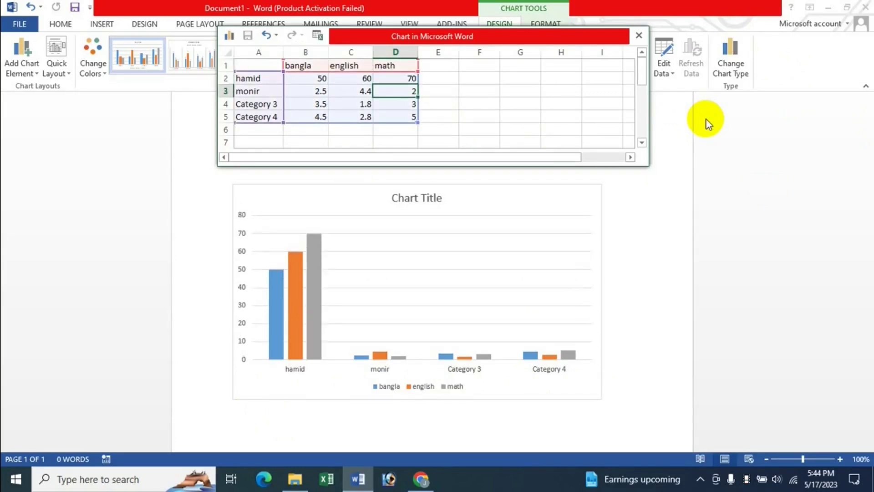
Step: Give the second student scores of 60 bangla, 70 english and 90 math
{"action": "key", "text": "Left"}
{"action": "key", "text": "Left"}
{"action": "type", "text": "60"}
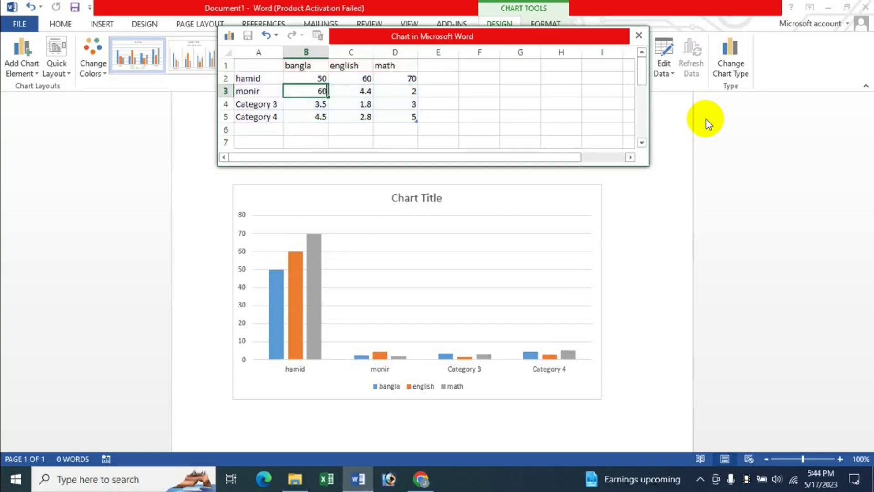
{"action": "key", "text": "Tab"}
{"action": "type", "text": "70"}
{"action": "key", "text": "Tab"}
{"action": "type", "text": "90"}
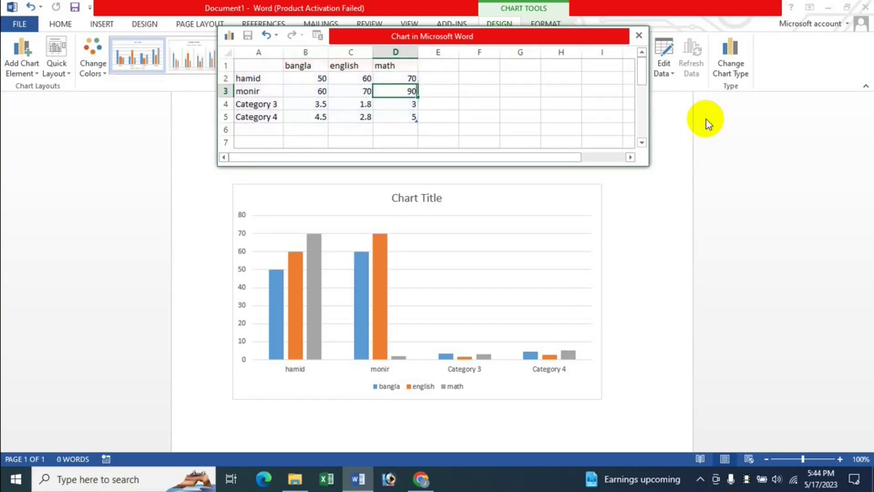
{"action": "key", "text": "Tab"}
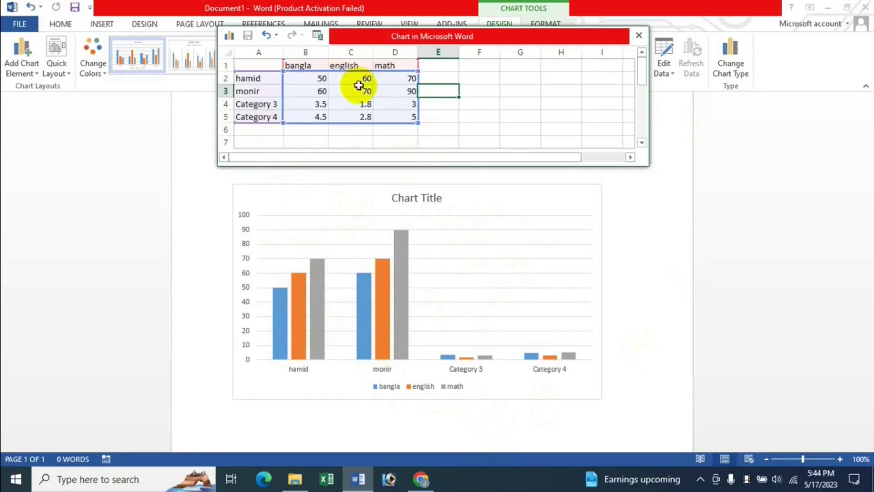
Step: Close the chart data sheet and delete the newly inserted lower chart
{"action": "left_click", "coordinate": [639, 35]}
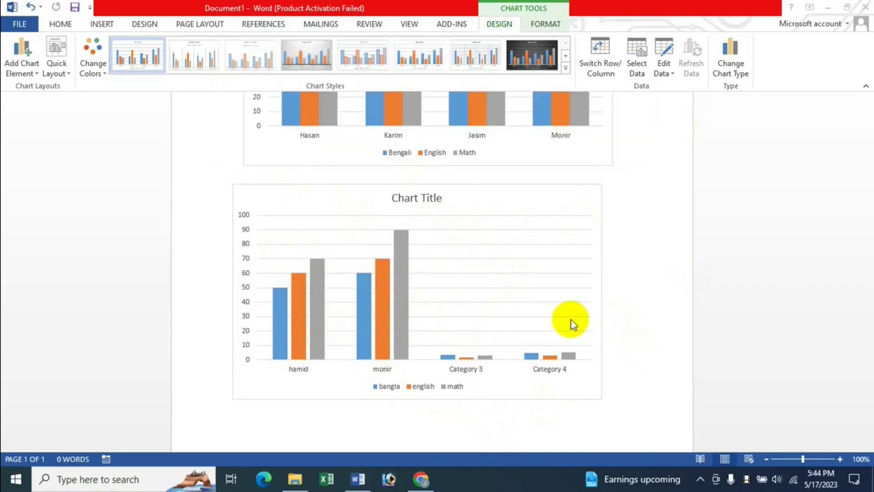
{"action": "scroll", "coordinate": [572, 321], "scroll_direction": "up", "scroll_amount": 2}
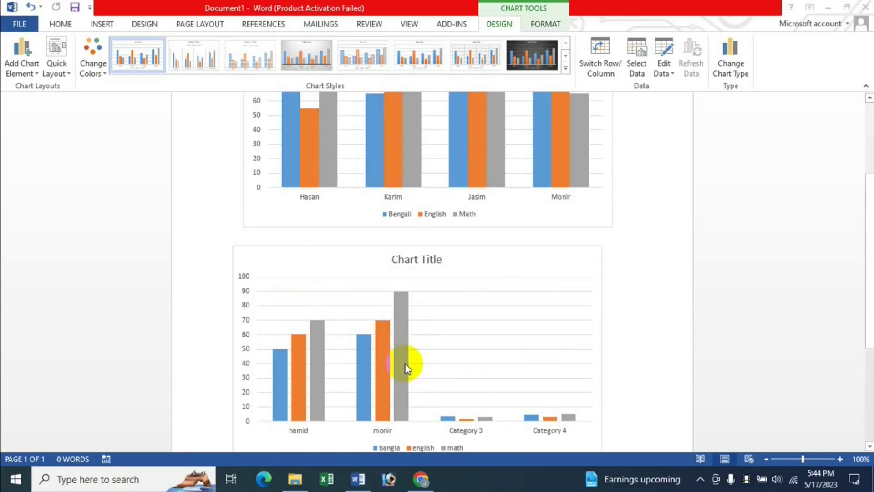
{"action": "scroll", "coordinate": [420, 367], "scroll_direction": "up", "scroll_amount": 3}
{"action": "scroll", "coordinate": [446, 238], "scroll_direction": "down", "scroll_amount": 2}
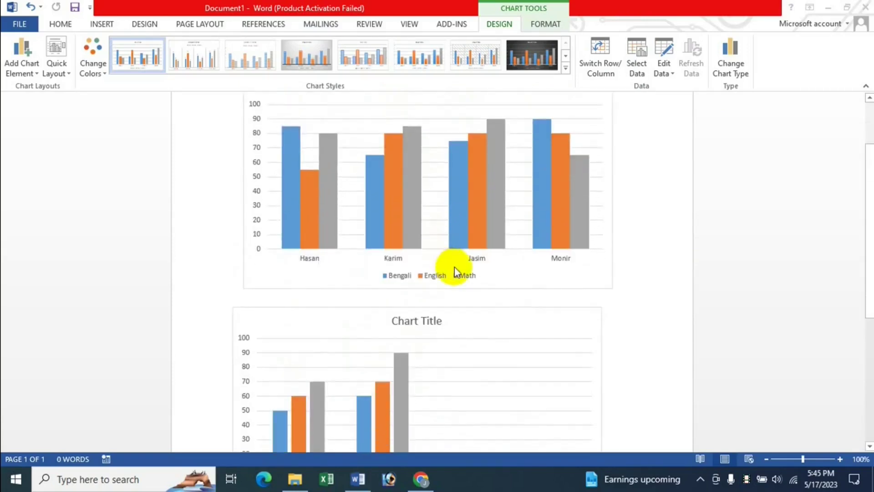
{"action": "scroll", "coordinate": [454, 268], "scroll_direction": "up", "scroll_amount": 2}
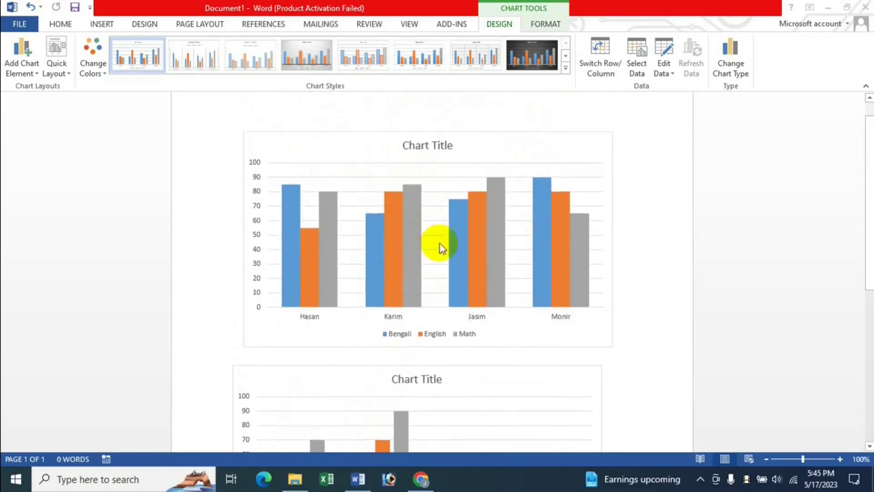
{"action": "scroll", "coordinate": [364, 350], "scroll_direction": "down", "scroll_amount": 3}
{"action": "scroll", "coordinate": [346, 274], "scroll_direction": "down", "scroll_amount": 2}
{"action": "left_click", "coordinate": [337, 232]}
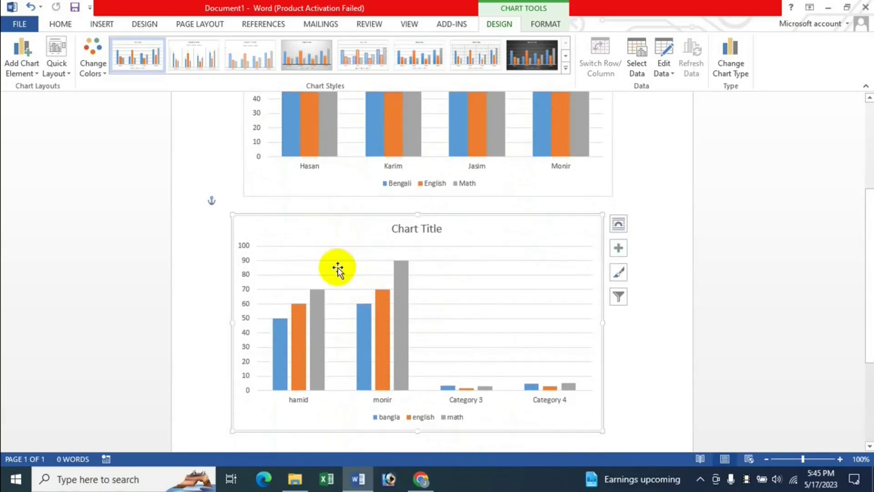
{"action": "key", "text": "Delete"}
{"action": "scroll", "coordinate": [536, 325], "scroll_direction": "up", "scroll_amount": 2}
{"action": "scroll", "coordinate": [537, 324], "scroll_direction": "up", "scroll_amount": 3}
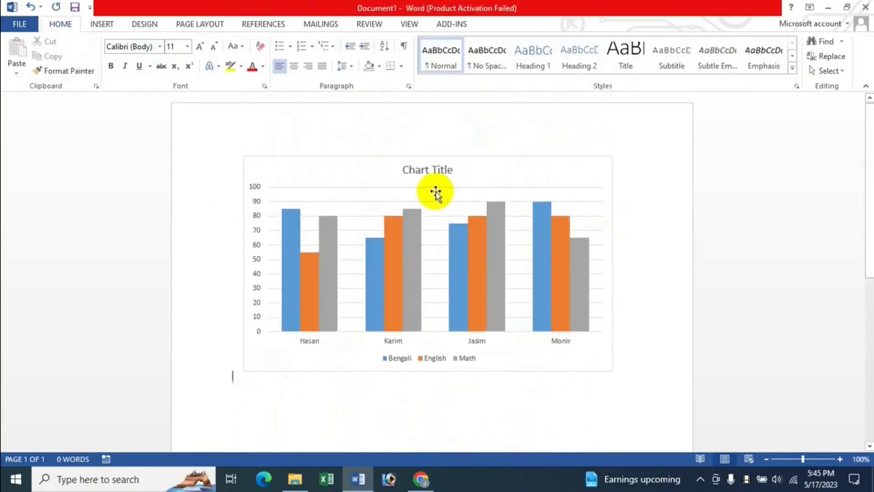
Step: Select the original student marks chart and show the Edit Data choices on Chart Tools Design
{"action": "left_click", "coordinate": [355, 171]}
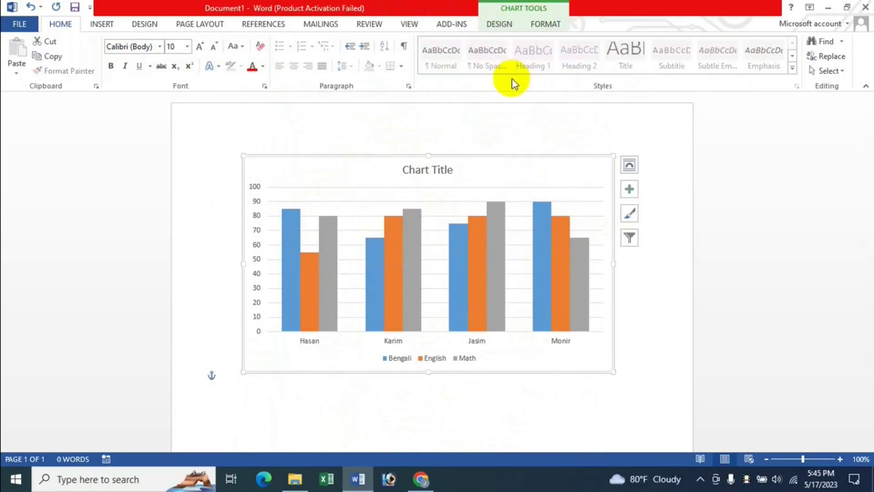
{"action": "left_click", "coordinate": [233, 393]}
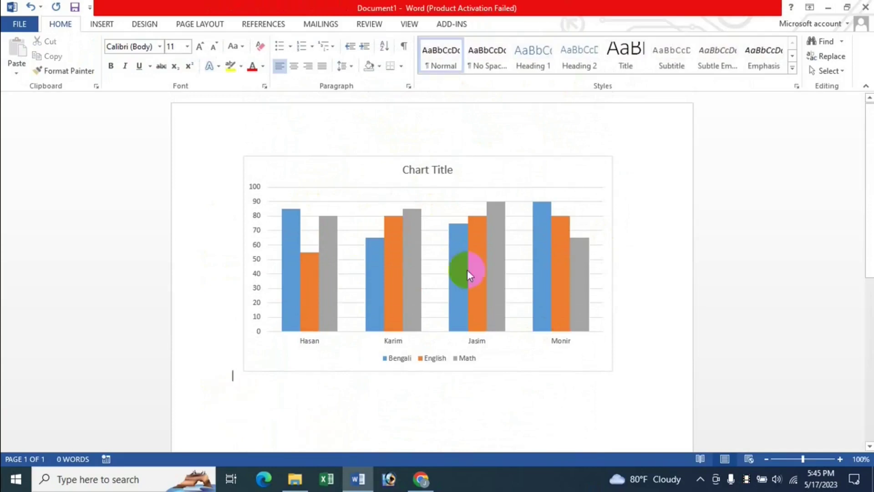
{"action": "left_click", "coordinate": [370, 166]}
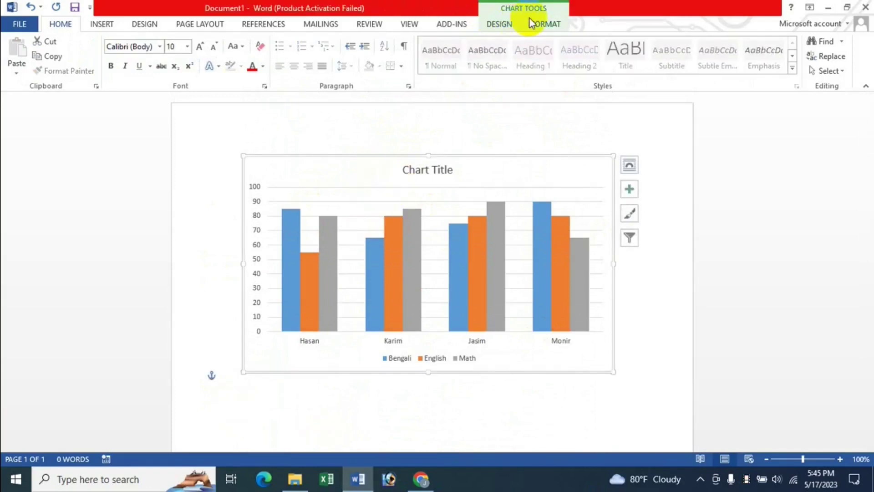
{"action": "left_click", "coordinate": [499, 24]}
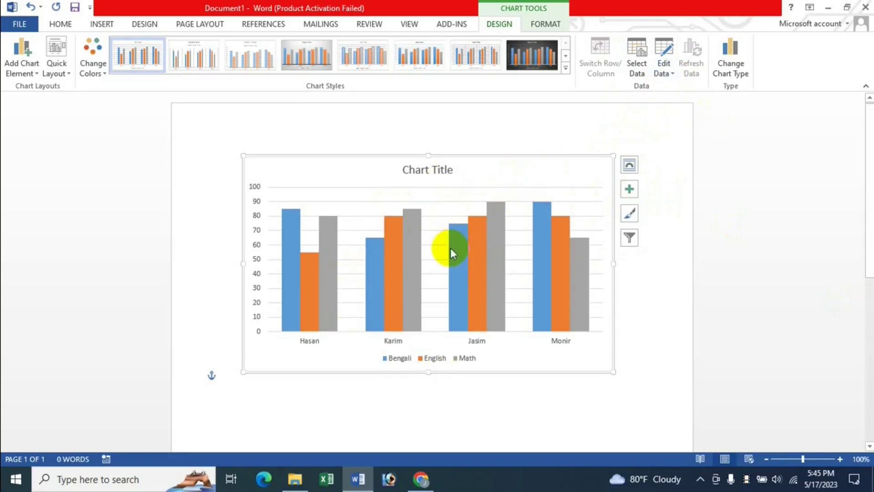
{"action": "left_click", "coordinate": [673, 75]}
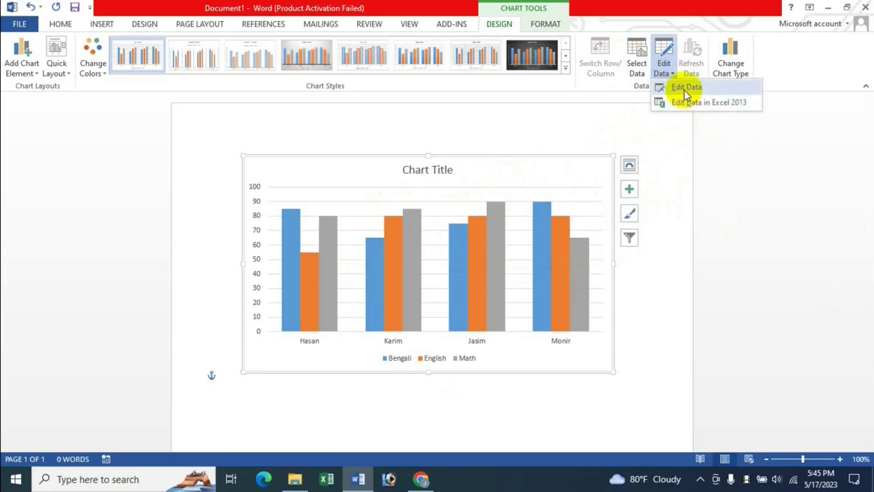
Step: Open the chart's data sheet and set cell B2 to 65 and C2 to 85
{"action": "left_click", "coordinate": [685, 90]}
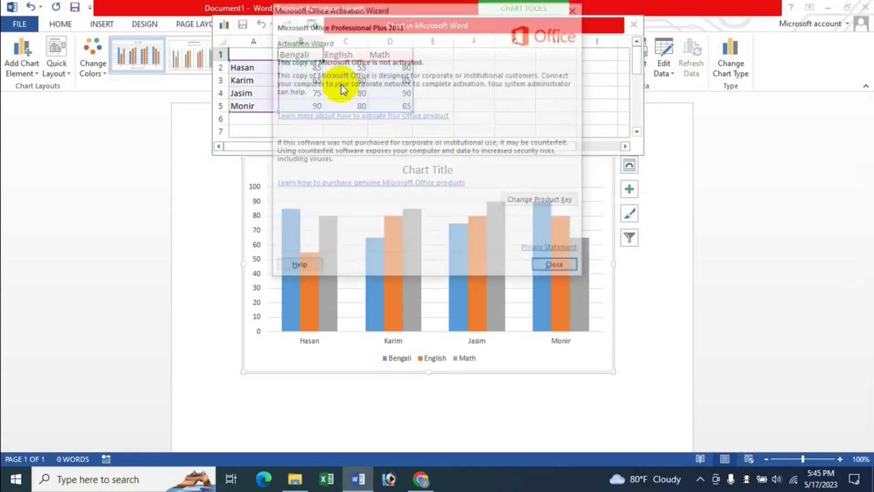
{"action": "left_click", "coordinate": [553, 267]}
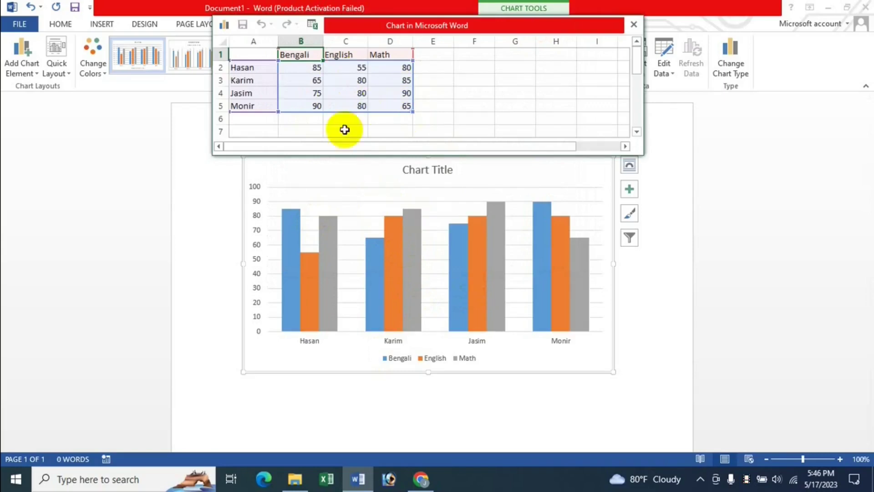
{"action": "left_click", "coordinate": [394, 269]}
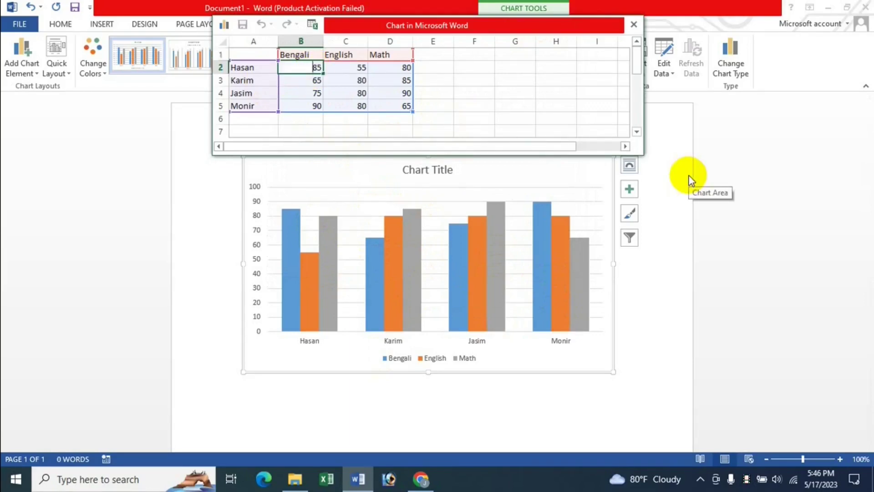
{"action": "type", "text": "65"}
{"action": "key", "text": "Return"}
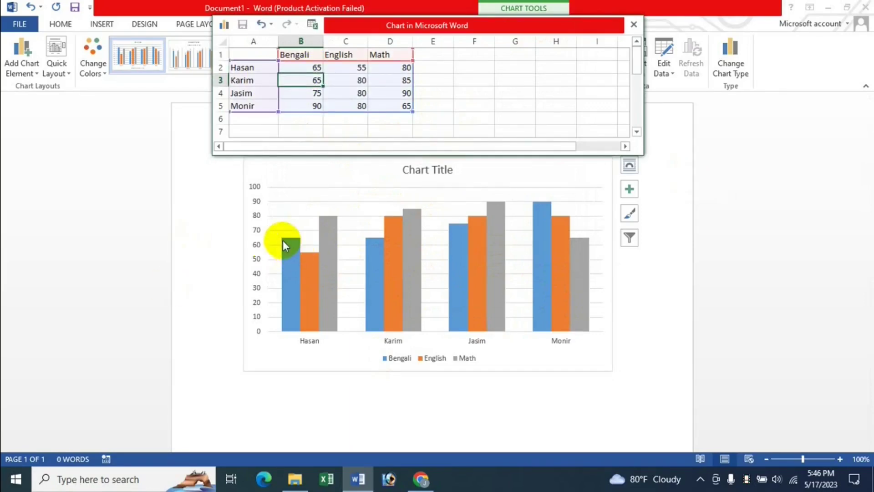
{"action": "left_click", "coordinate": [348, 69]}
{"action": "type", "text": "8"}
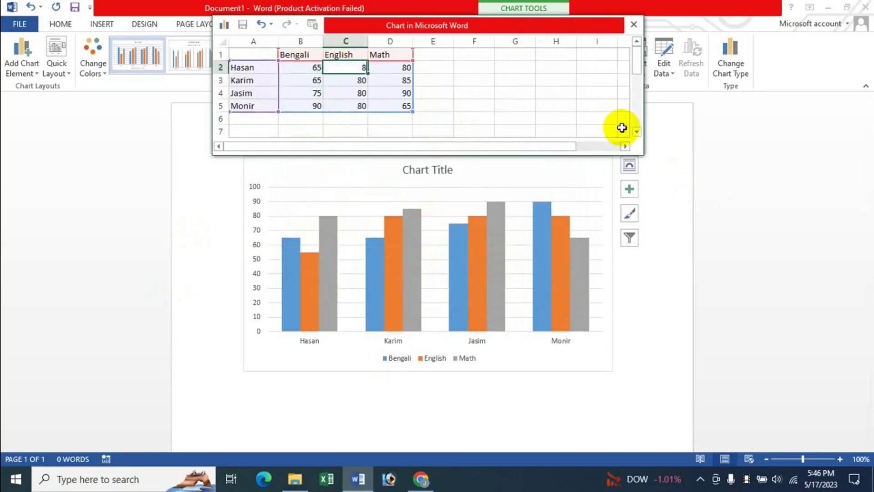
{"action": "type", "text": "5"}
{"action": "key", "text": "Return"}
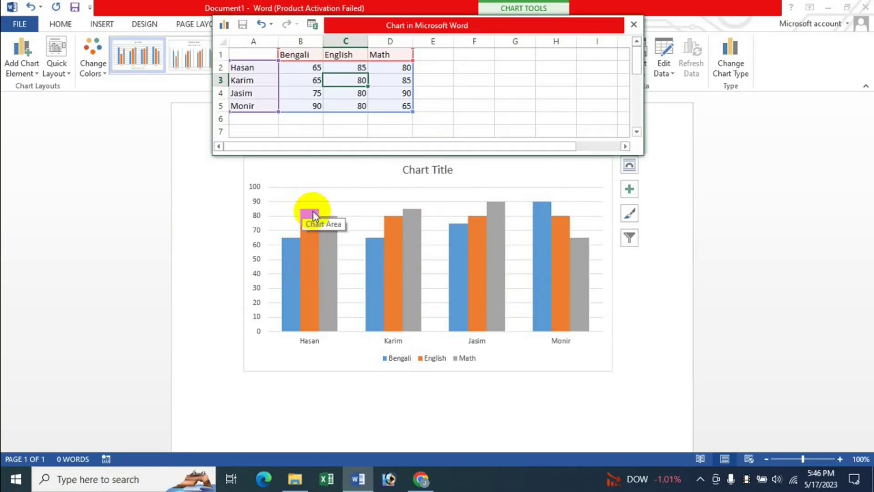
Step: Set cell B4 to 45 and C4 to 90, then close the data sheet
{"action": "left_click", "coordinate": [310, 94]}
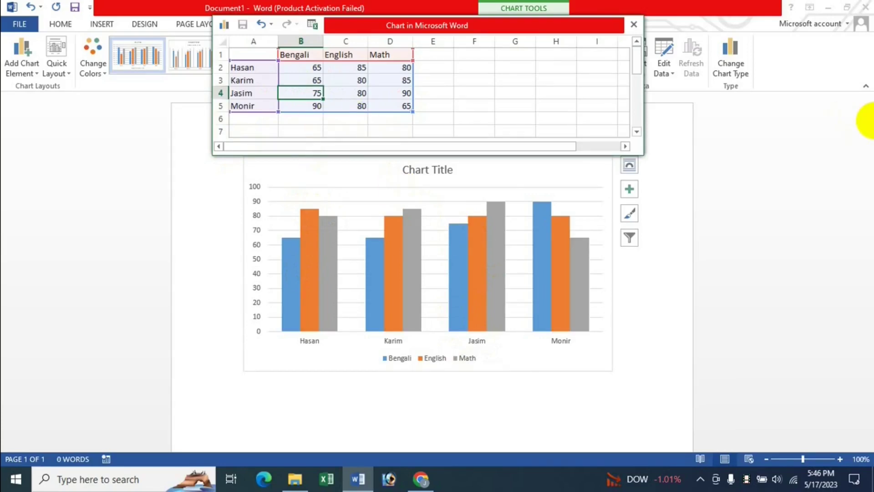
{"action": "type", "text": "45"}
{"action": "key", "text": "Return"}
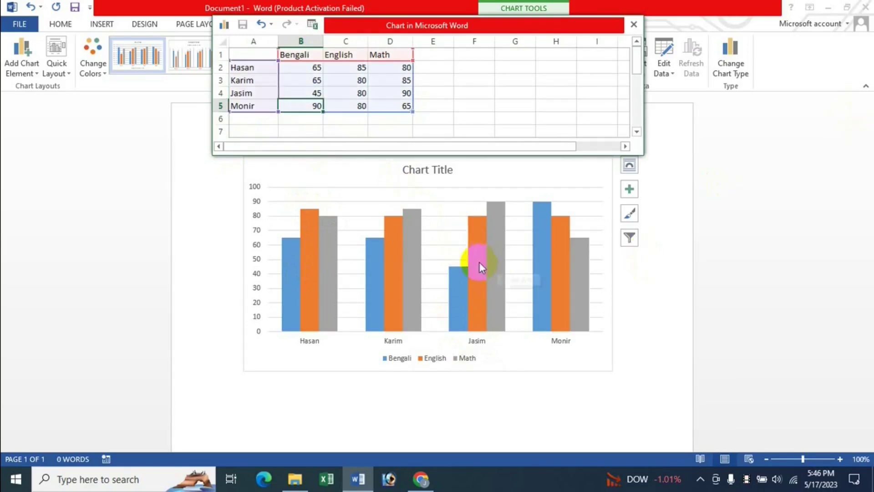
{"action": "left_click", "coordinate": [362, 93]}
{"action": "type", "text": "90"}
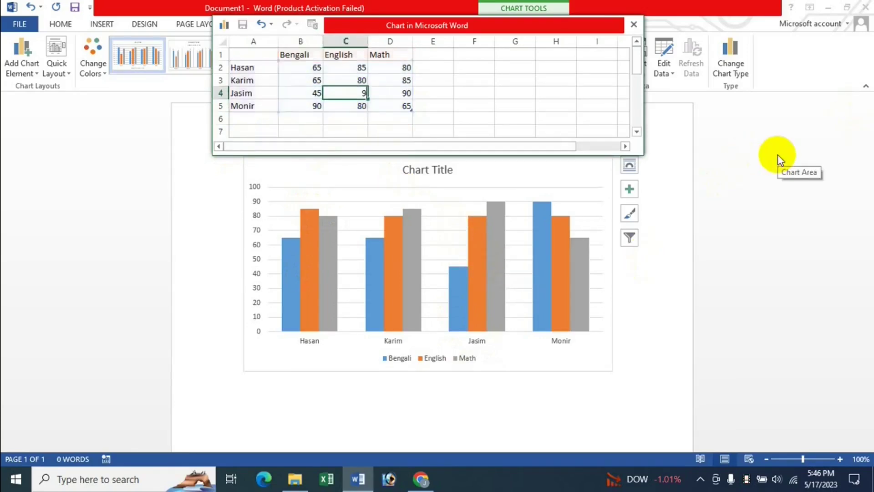
{"action": "key", "text": "Return"}
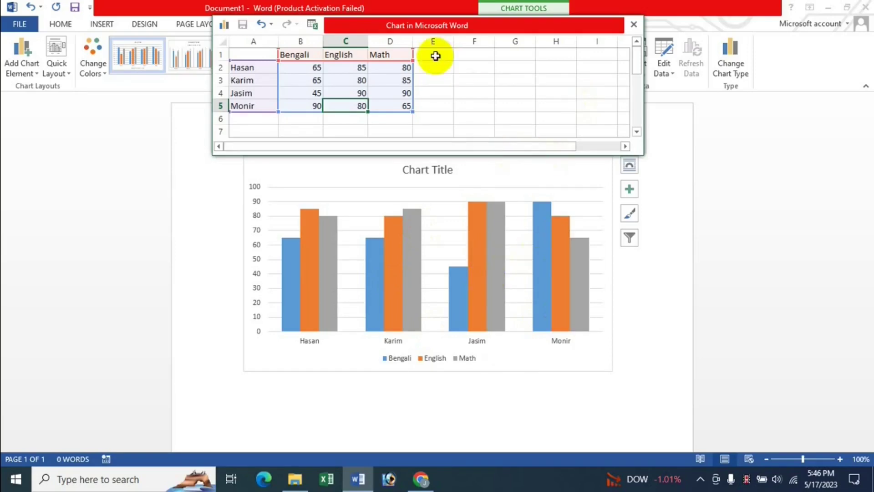
{"action": "left_click", "coordinate": [633, 25]}
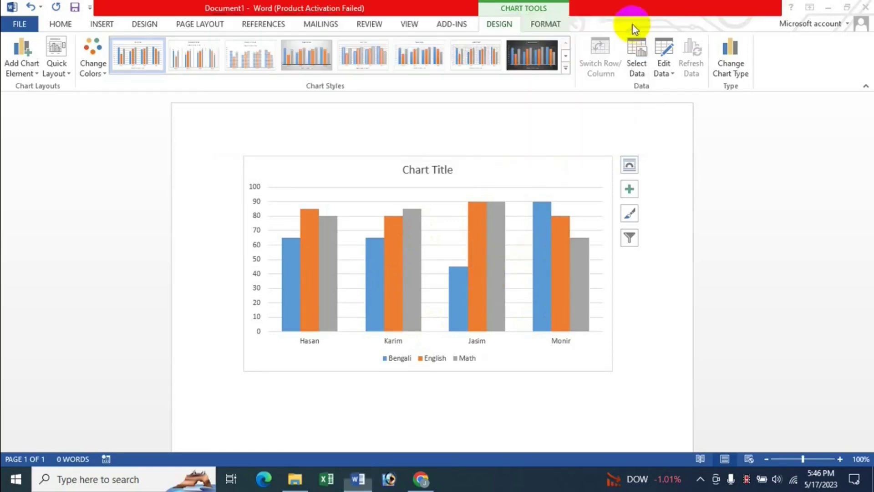
{"action": "left_click", "coordinate": [672, 73]}
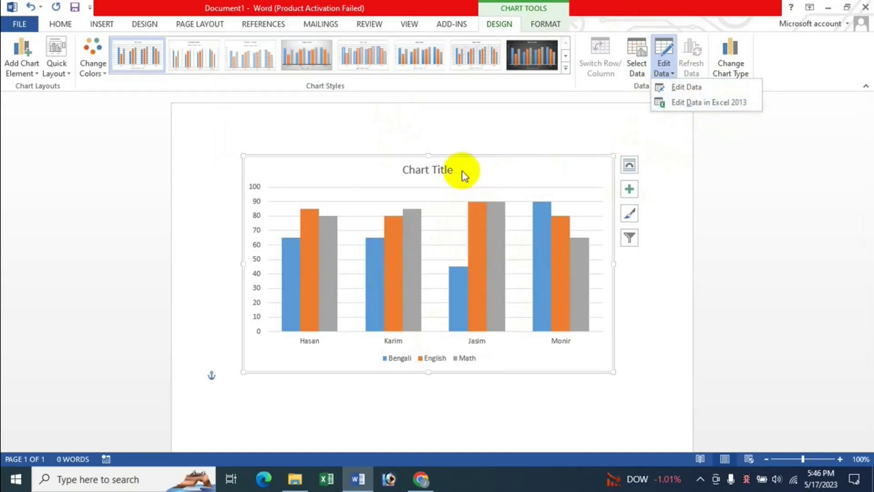
{"action": "left_click", "coordinate": [695, 104]}
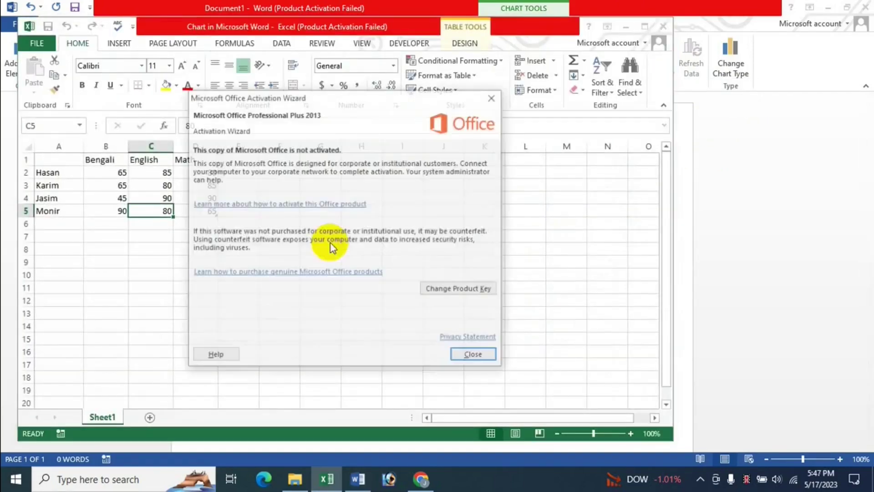
{"action": "left_click", "coordinate": [474, 355]}
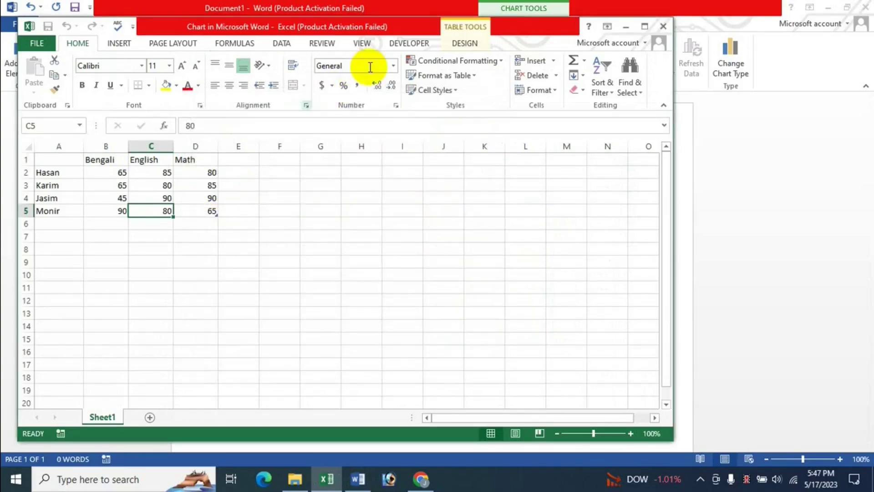
{"action": "mouse_move", "coordinate": [359, 28]}
{"action": "left_mouse_down"}
{"action": "mouse_move", "coordinate": [402, 23]}
{"action": "mouse_move", "coordinate": [459, 63]}
{"action": "mouse_move", "coordinate": [456, 53]}
{"action": "left_mouse_up"}
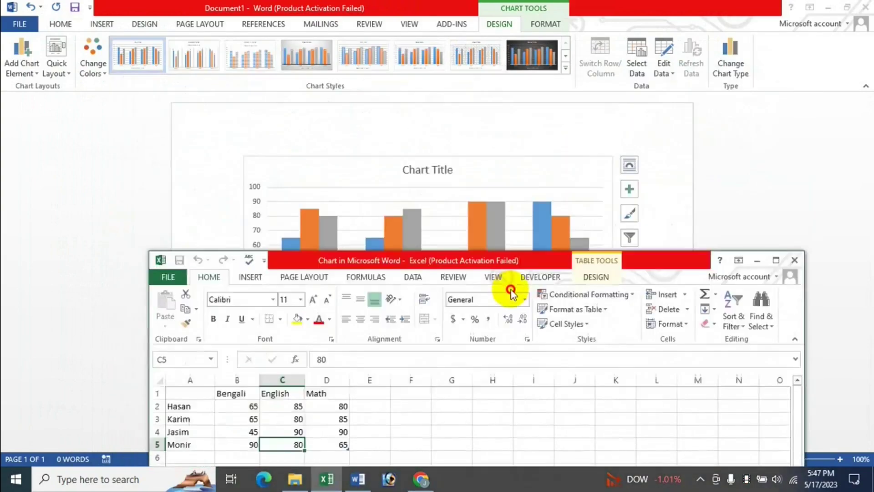
{"action": "left_click_drag", "start_coordinate": [485, 60], "coordinate": [522, 144]}
{"action": "left_click", "coordinate": [249, 315]}
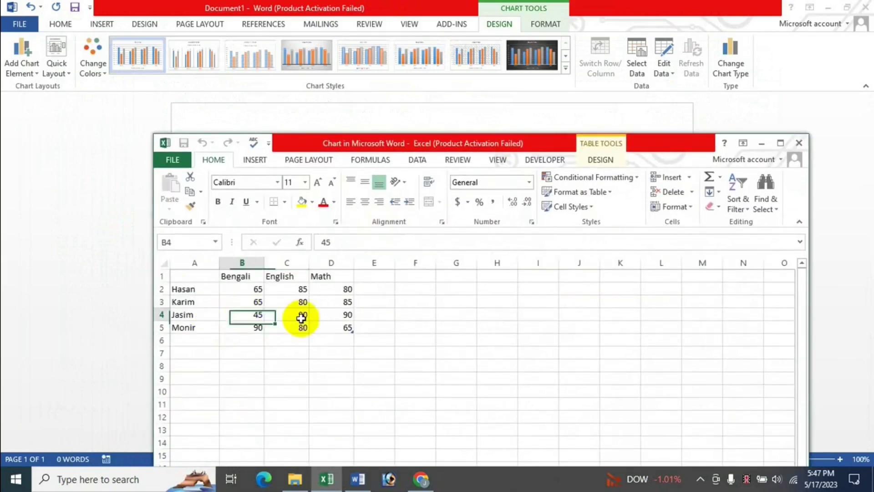
{"action": "left_click", "coordinate": [301, 314]}
{"action": "mouse_move", "coordinate": [483, 142]}
{"action": "left_mouse_down"}
{"action": "mouse_move", "coordinate": [449, 286]}
{"action": "mouse_move", "coordinate": [449, 324]}
{"action": "mouse_move", "coordinate": [410, 167]}
{"action": "left_mouse_up"}
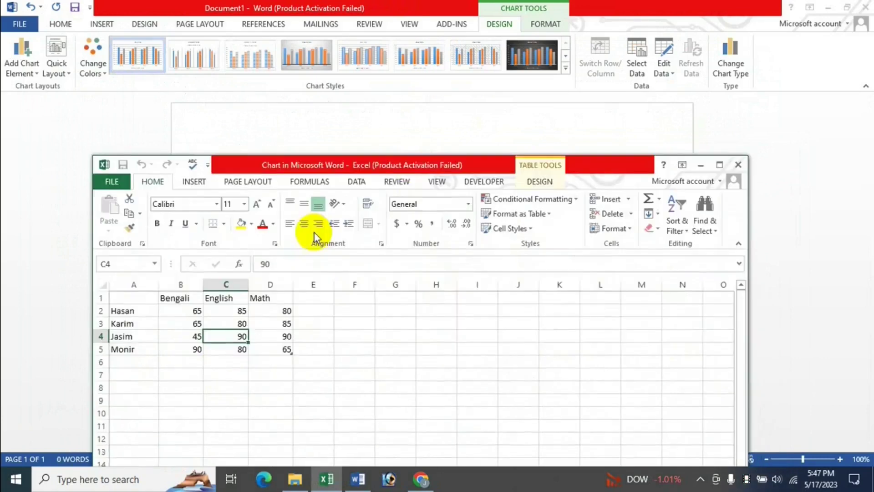
{"action": "left_click", "coordinate": [738, 165]}
{"action": "left_click", "coordinate": [392, 277]}
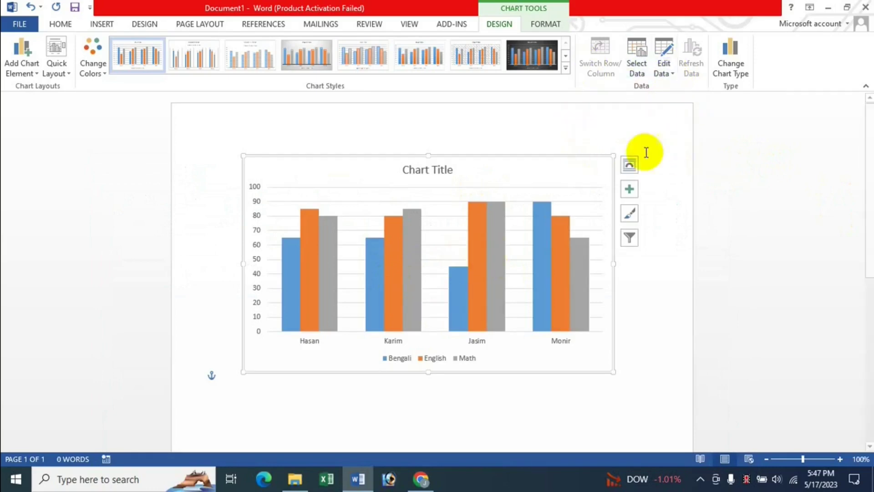
Step: Open Select Data Source, cancel a trial Add, and open Edit Series for Bengali
{"action": "left_click", "coordinate": [641, 72]}
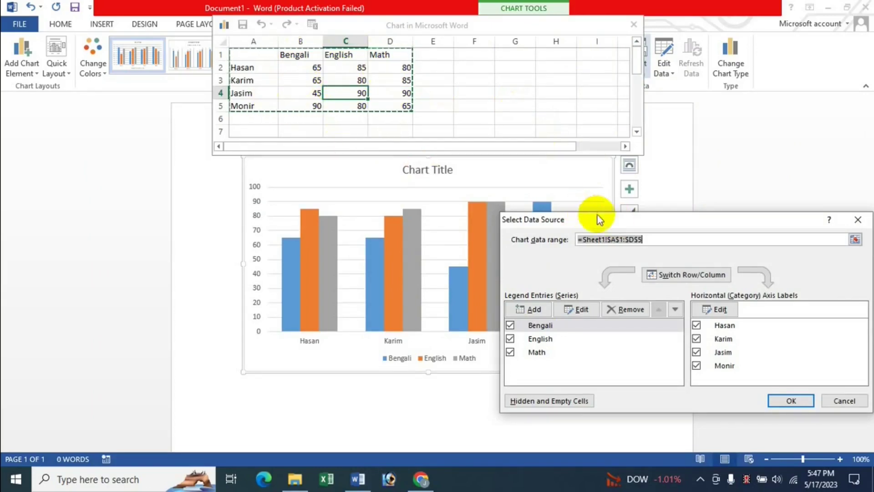
{"action": "mouse_move", "coordinate": [630, 221]}
{"action": "left_mouse_down"}
{"action": "mouse_move", "coordinate": [650, 210]}
{"action": "mouse_move", "coordinate": [654, 171]}
{"action": "left_mouse_up"}
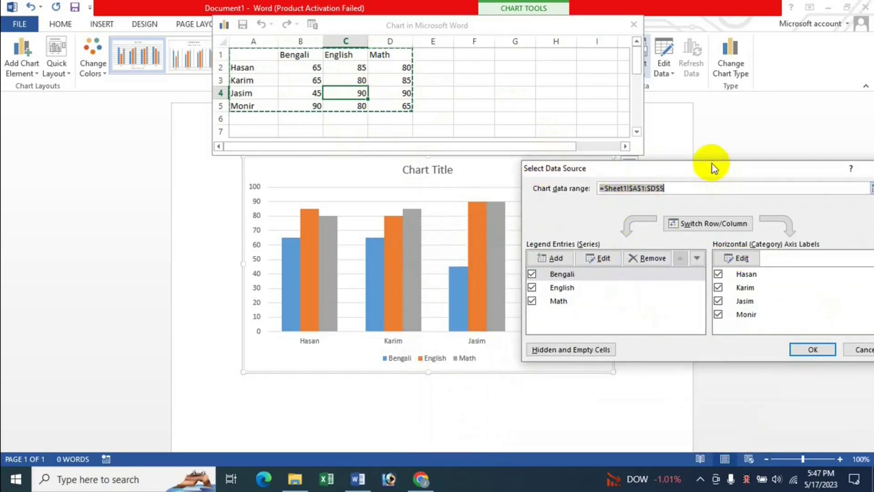
{"action": "left_click_drag", "start_coordinate": [713, 167], "coordinate": [693, 167]}
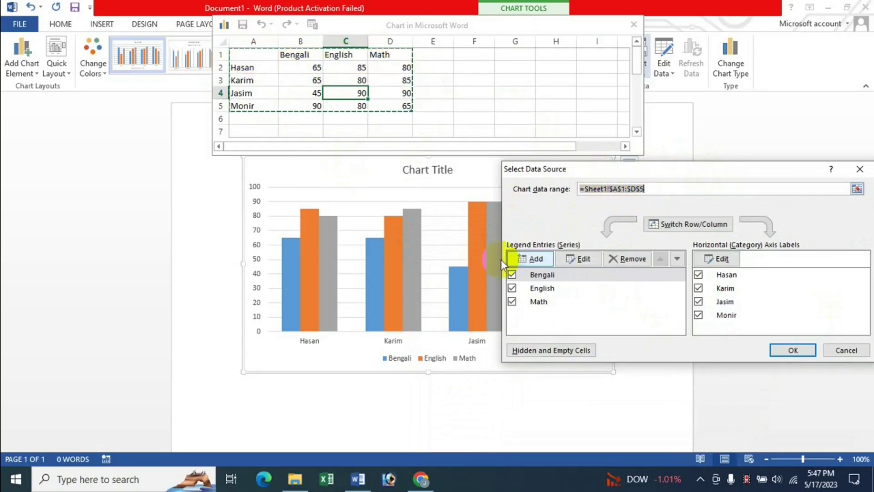
{"action": "left_click", "coordinate": [405, 229]}
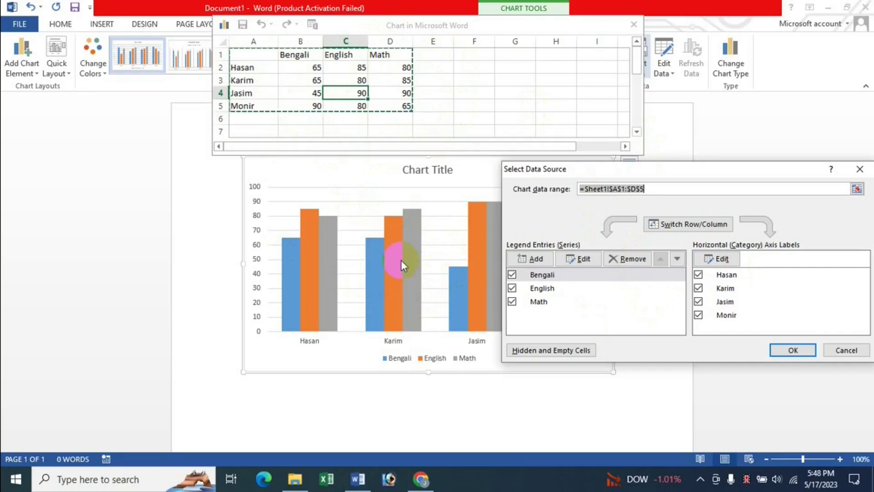
{"action": "left_click", "coordinate": [523, 257]}
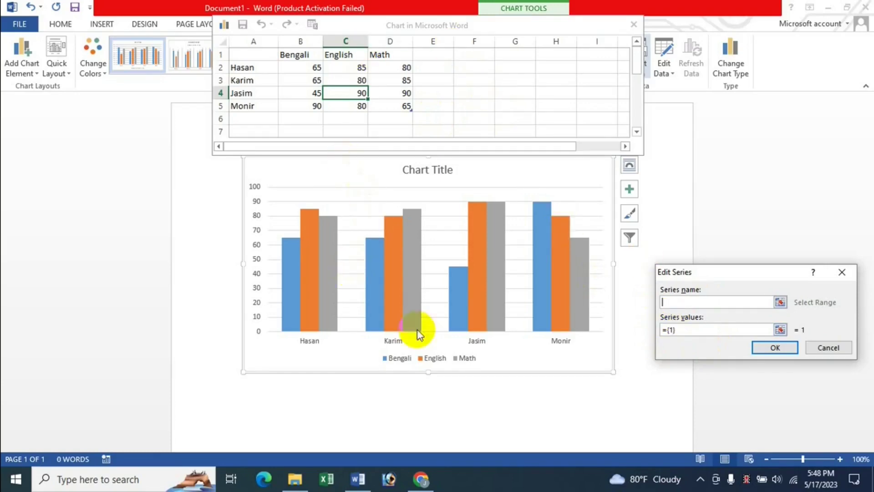
{"action": "left_click", "coordinate": [827, 348]}
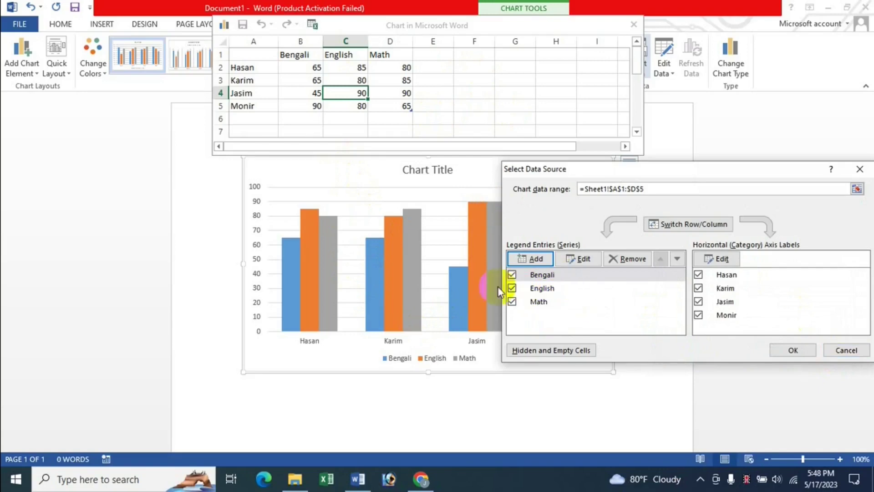
{"action": "left_click", "coordinate": [482, 212]}
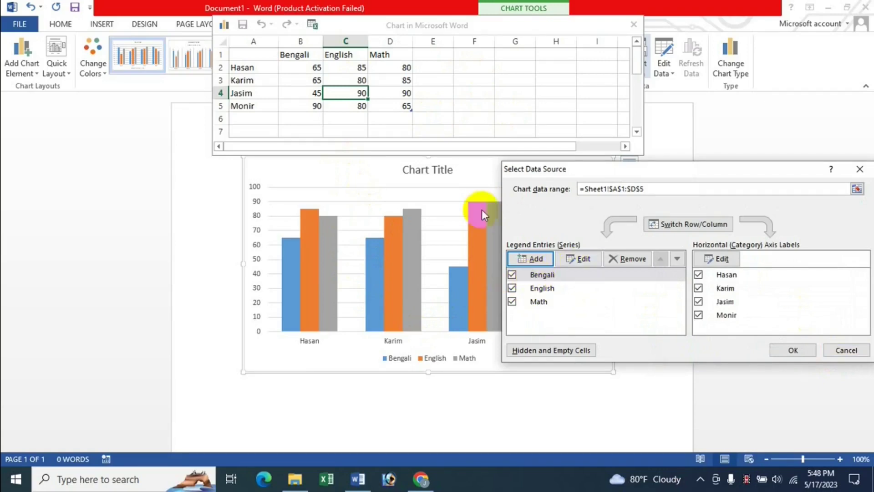
{"action": "left_click", "coordinate": [583, 260]}
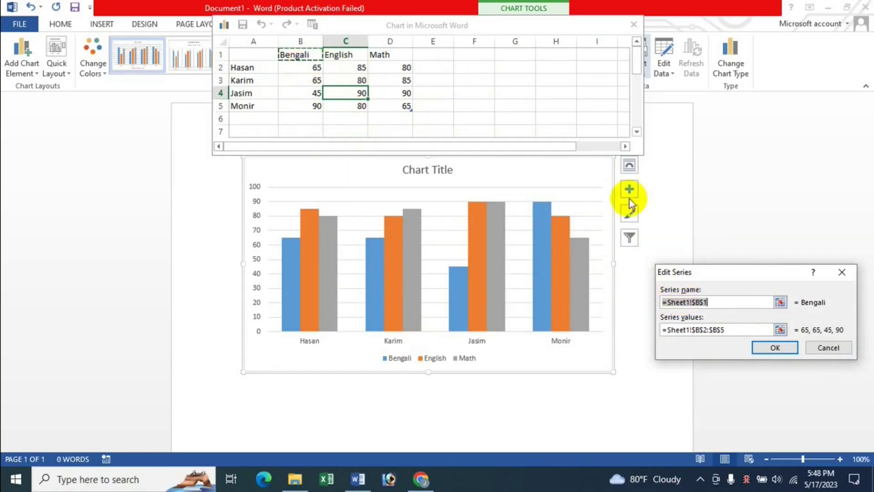
Step: Inspect the Bengali series name reference Sheet1!$B$1, then close Edit Series
{"action": "double_click", "coordinate": [701, 303]}
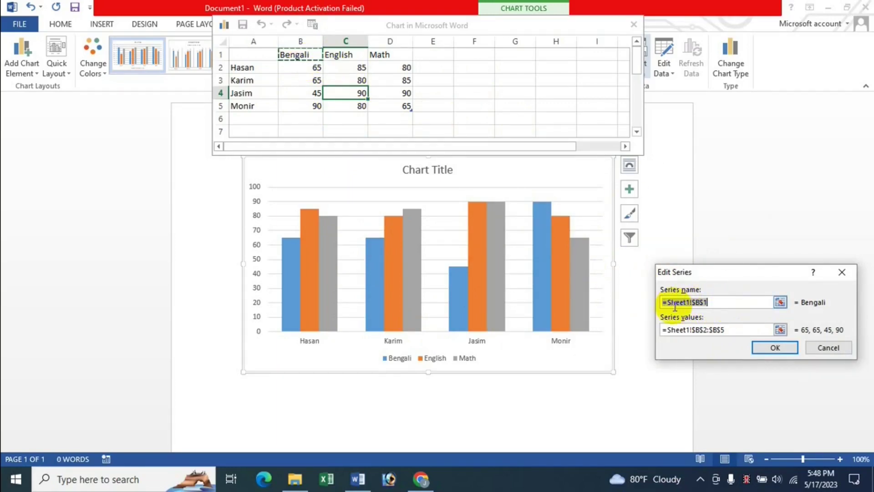
{"action": "left_click_drag", "start_coordinate": [668, 302], "coordinate": [707, 303]}
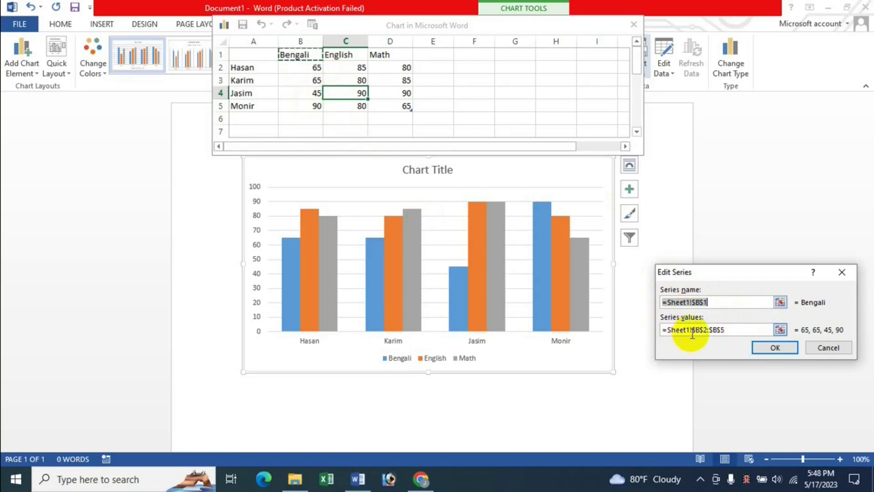
{"action": "left_click", "coordinate": [474, 310]}
{"action": "left_click", "coordinate": [396, 283]}
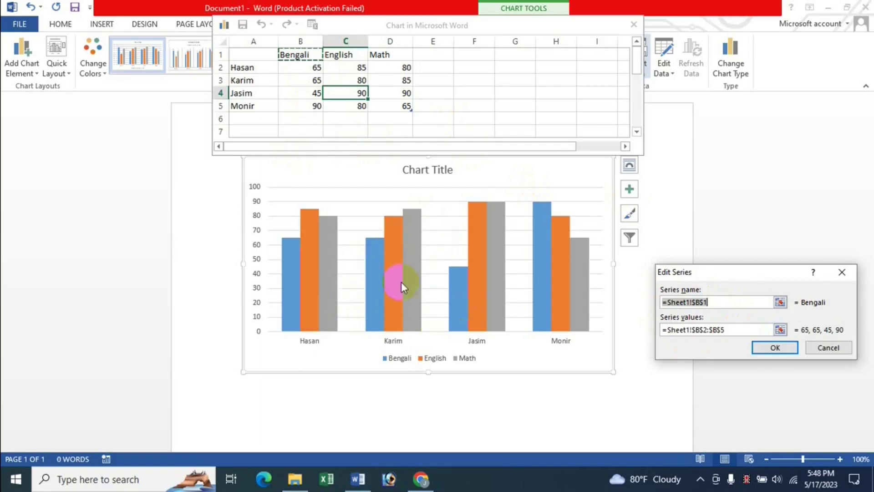
{"action": "left_click", "coordinate": [828, 348]}
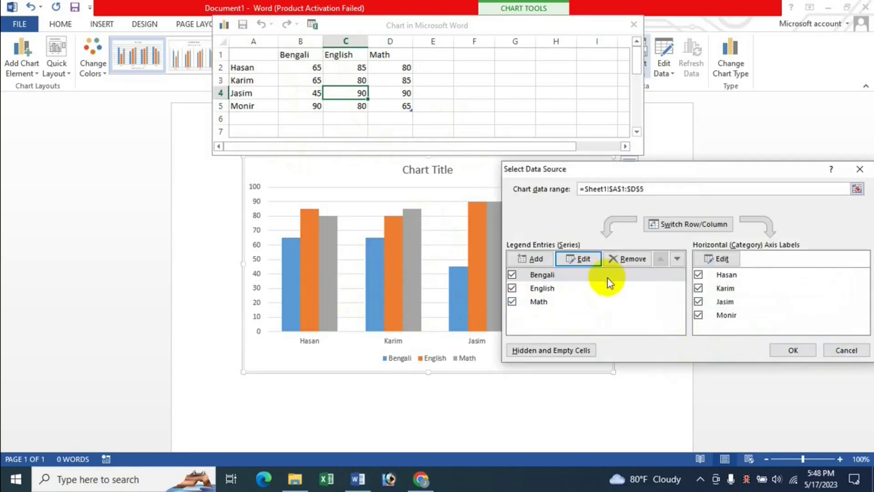
Step: Move the Math series above English and back to the end, then reposition the dialog
{"action": "left_click", "coordinate": [540, 302]}
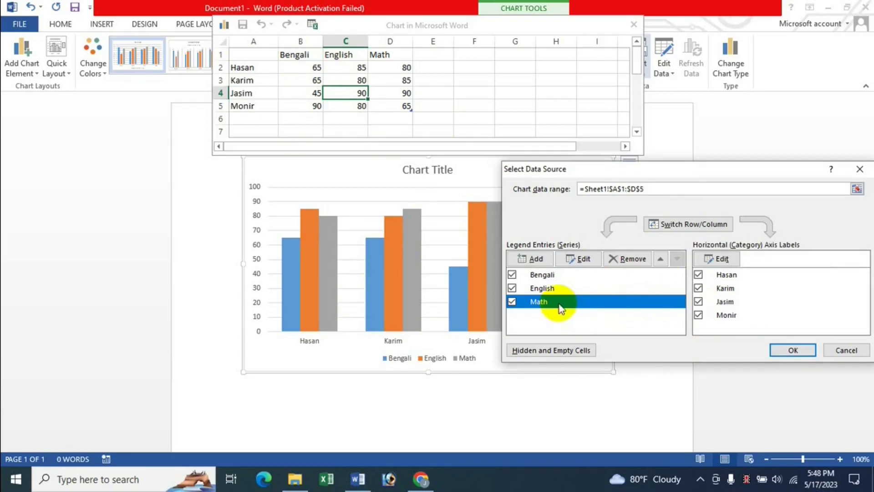
{"action": "left_click", "coordinate": [660, 258]}
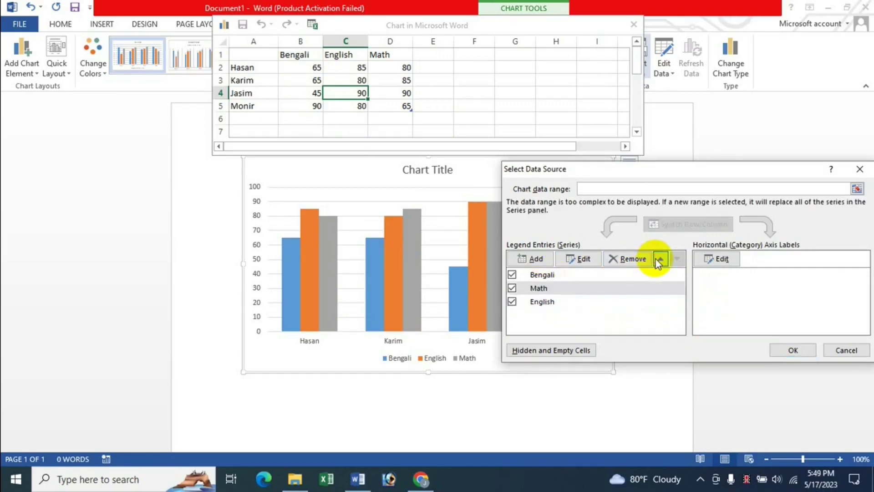
{"action": "left_click", "coordinate": [677, 259]}
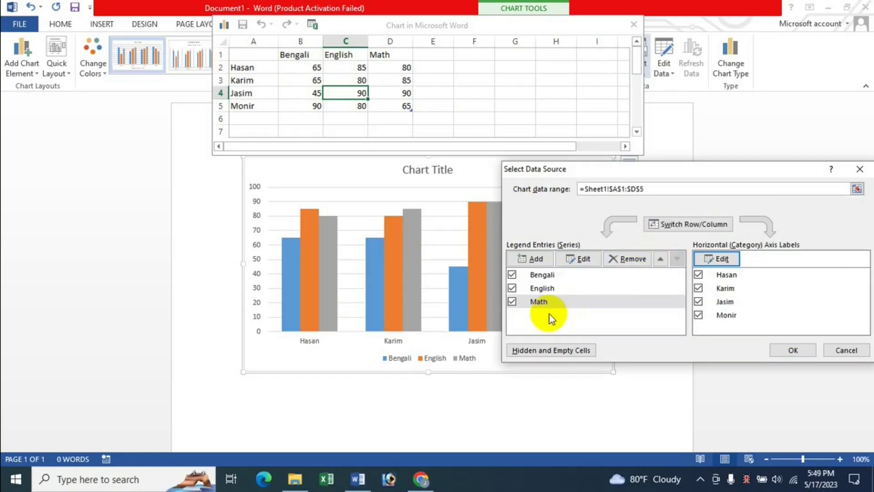
{"action": "mouse_move", "coordinate": [649, 163]}
{"action": "left_mouse_down"}
{"action": "mouse_move", "coordinate": [529, 162]}
{"action": "mouse_move", "coordinate": [647, 158]}
{"action": "left_mouse_up"}
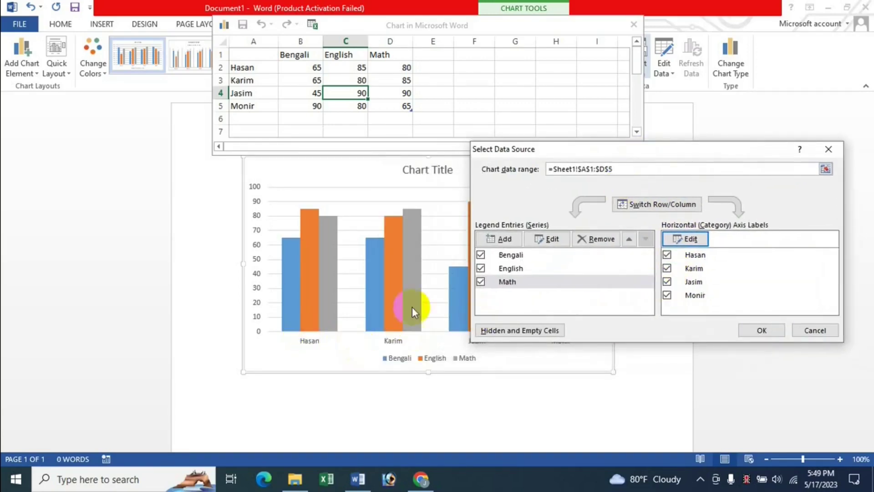
{"action": "left_click_drag", "start_coordinate": [562, 149], "coordinate": [568, 77]}
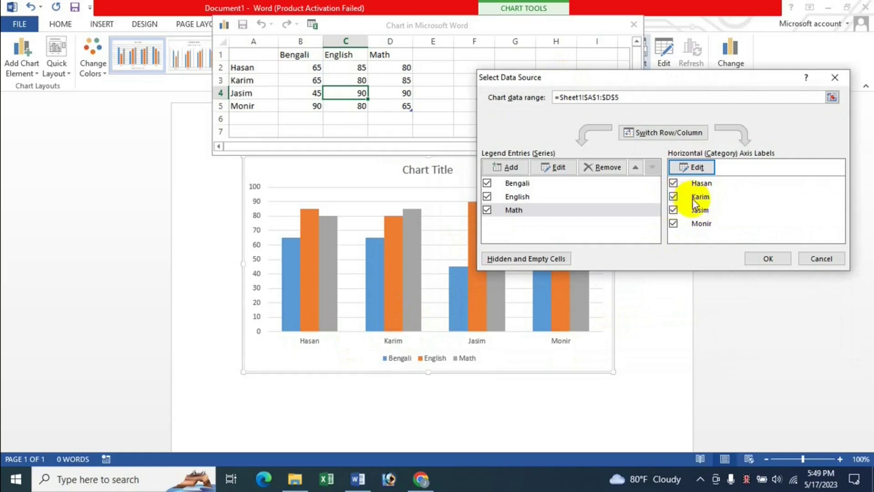
Step: Review the horizontal axis label range twice without changing it, and reposition the dialog
{"action": "left_click", "coordinate": [692, 199]}
{"action": "left_click", "coordinate": [691, 168]}
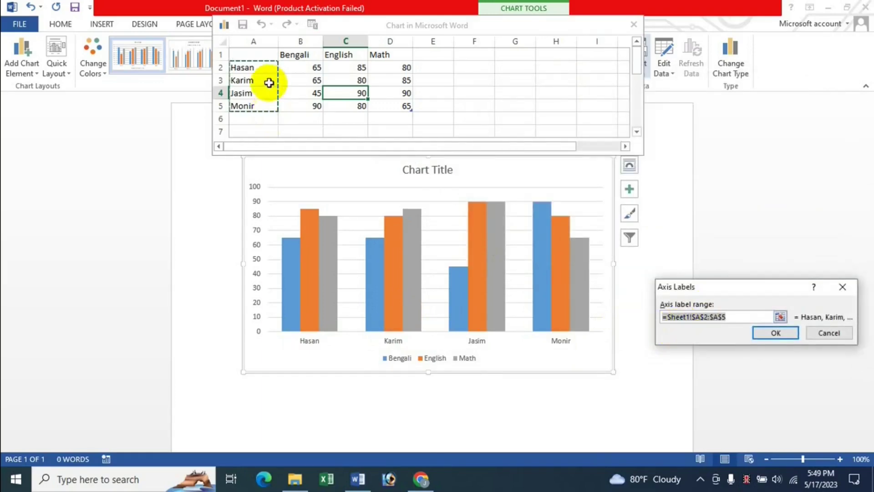
{"action": "left_click", "coordinate": [822, 333]}
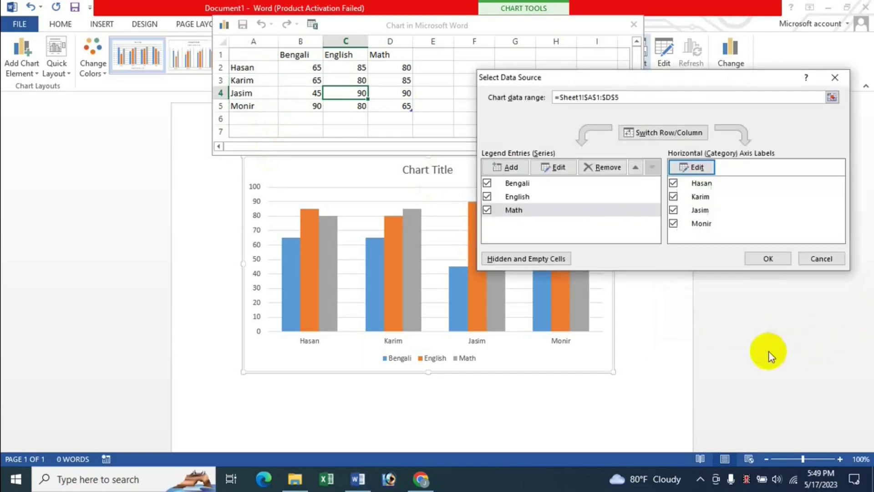
{"action": "left_click", "coordinate": [697, 168]}
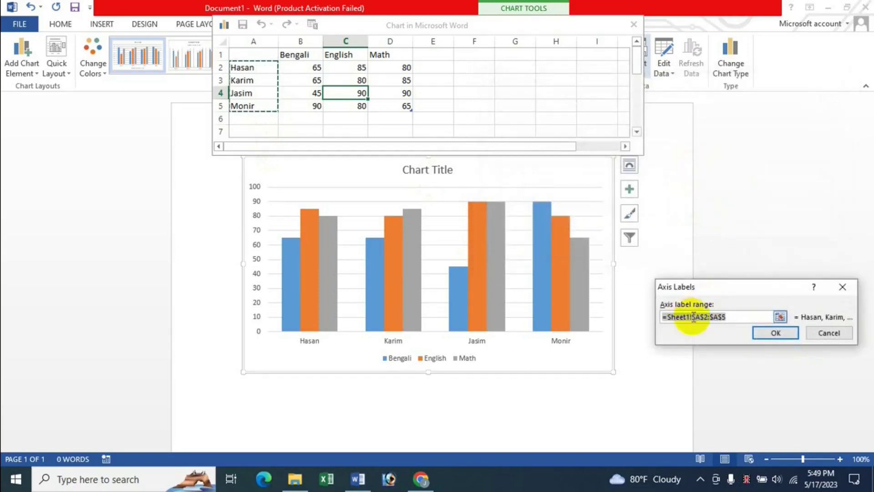
{"action": "left_click", "coordinate": [823, 332]}
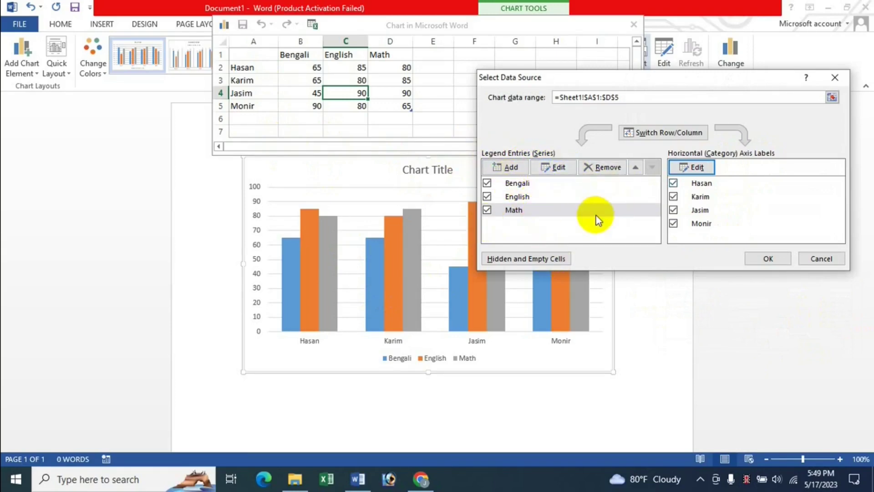
{"action": "left_click_drag", "start_coordinate": [596, 75], "coordinate": [627, 31]}
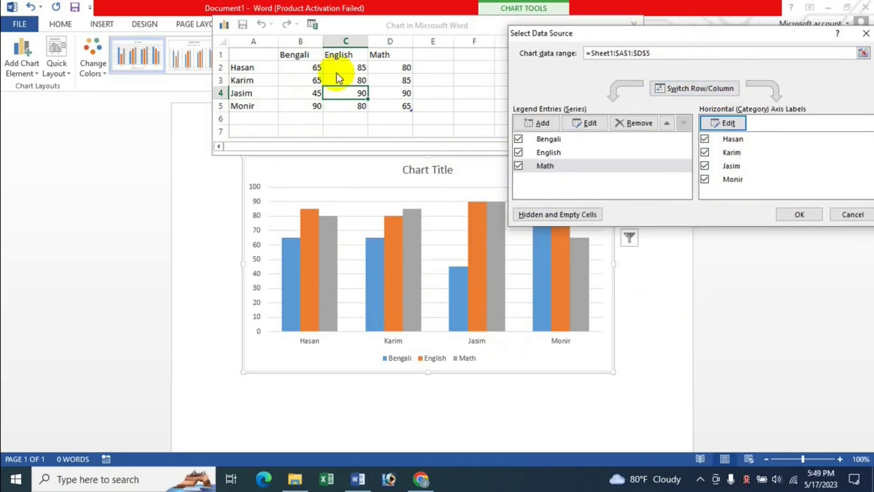
{"action": "mouse_move", "coordinate": [665, 55]}
{"action": "left_mouse_down"}
{"action": "mouse_move", "coordinate": [665, 84]}
{"action": "mouse_move", "coordinate": [634, 135]}
{"action": "mouse_move", "coordinate": [590, 75]}
{"action": "mouse_move", "coordinate": [604, 53]}
{"action": "left_mouse_up"}
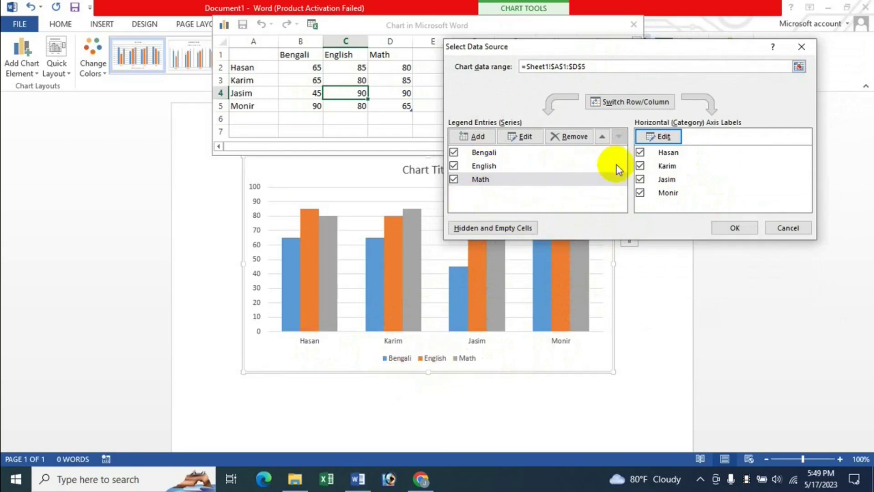
Step: Switch row/column twice, keeping students as categories, and confirm Select Data Source with OK
{"action": "left_click", "coordinate": [619, 102]}
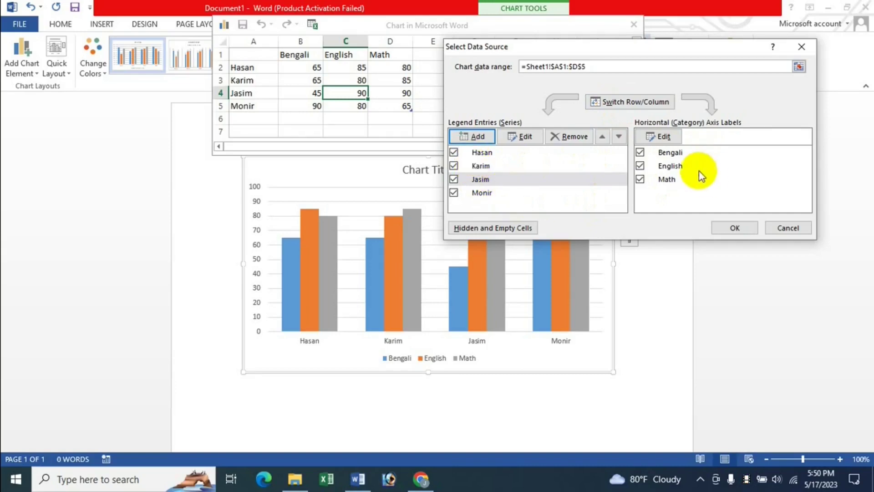
{"action": "left_click", "coordinate": [641, 103]}
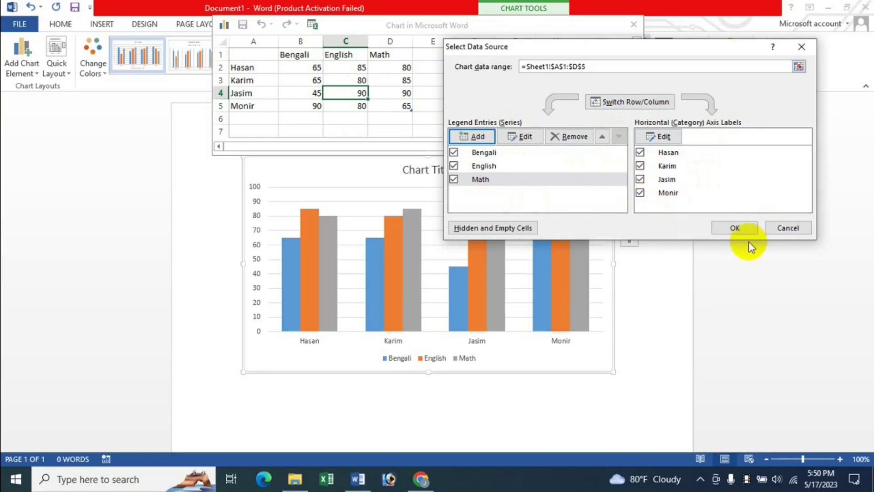
{"action": "left_click", "coordinate": [747, 229]}
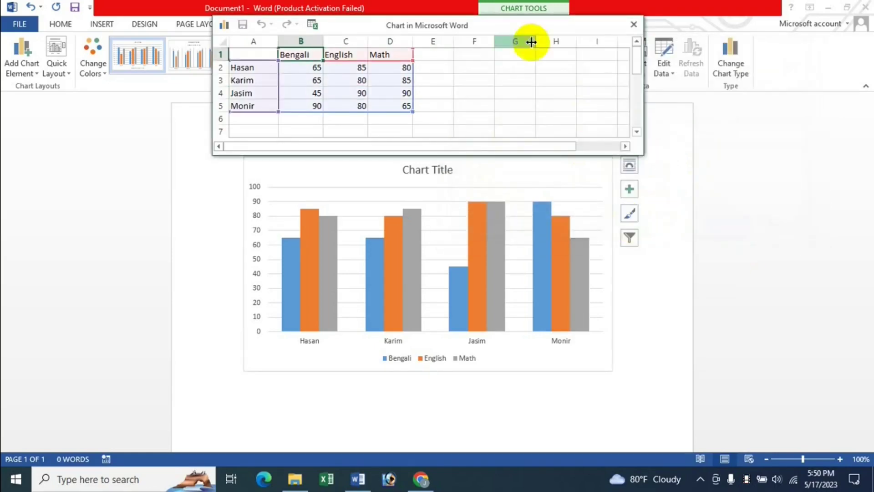
Step: Toggle Switch Row/Column twice so the bars group by student again, and show Edit Data choices
{"action": "left_click_drag", "start_coordinate": [522, 29], "coordinate": [373, 28]}
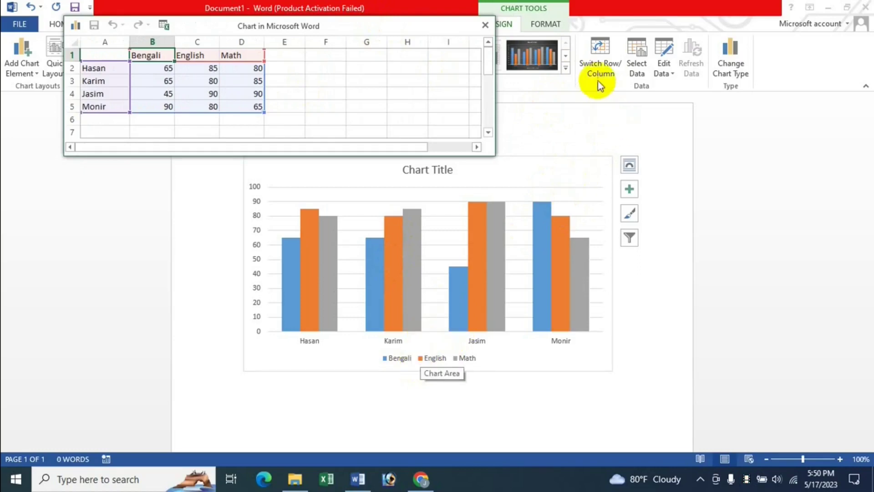
{"action": "left_click", "coordinate": [600, 64]}
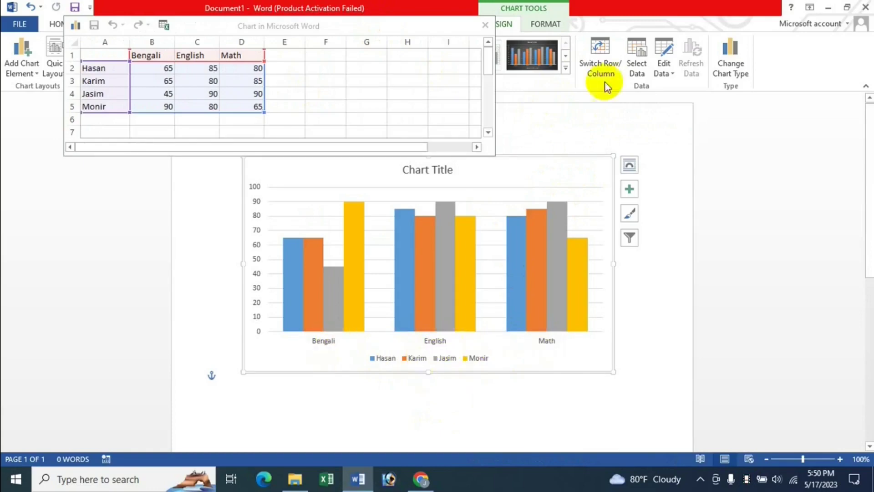
{"action": "left_click", "coordinate": [601, 68]}
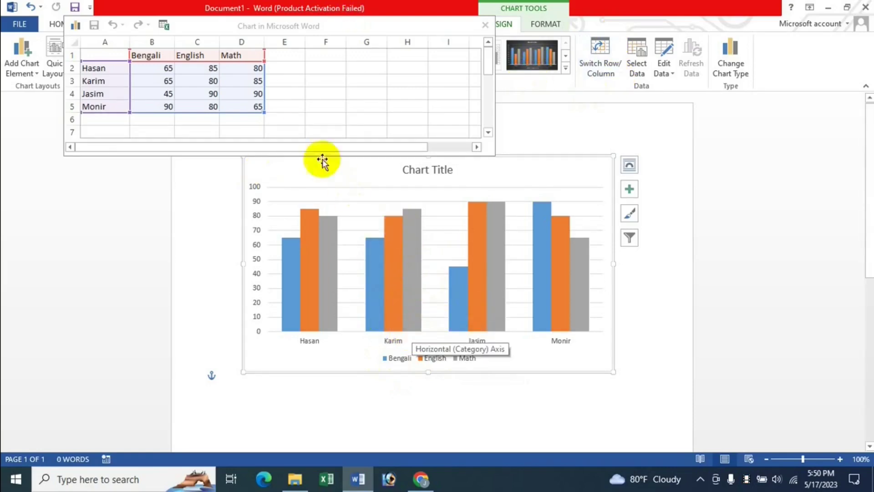
{"action": "left_click", "coordinate": [673, 74]}
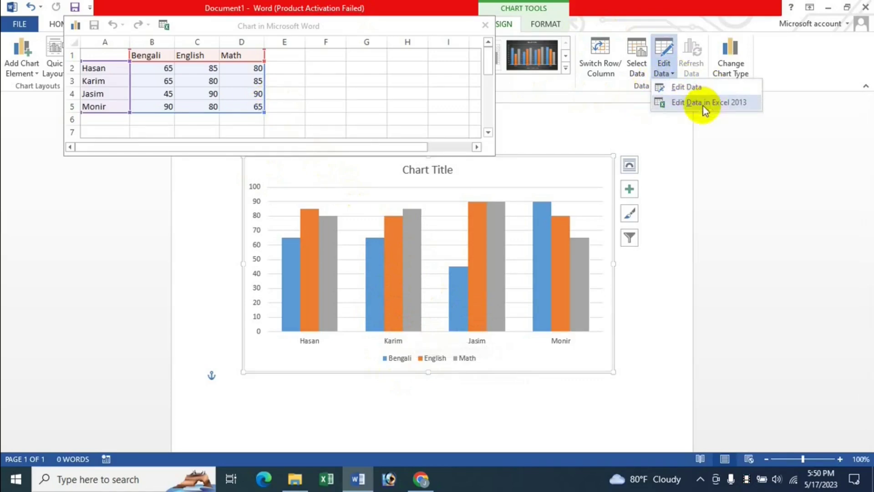
Step: Open Select Data Source, move it aside, and close it without changes
{"action": "left_click", "coordinate": [637, 68]}
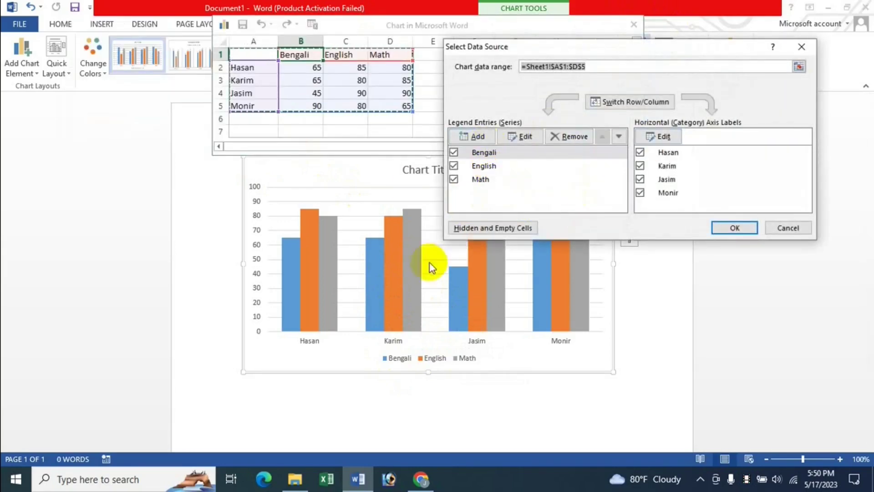
{"action": "left_click_drag", "start_coordinate": [516, 52], "coordinate": [557, 52]}
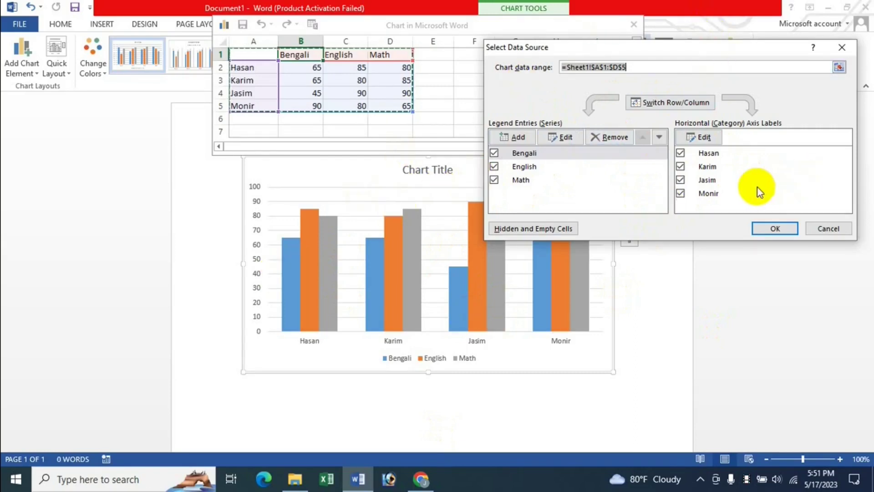
{"action": "left_click", "coordinate": [840, 232]}
{"action": "left_click_drag", "start_coordinate": [550, 26], "coordinate": [390, 19]}
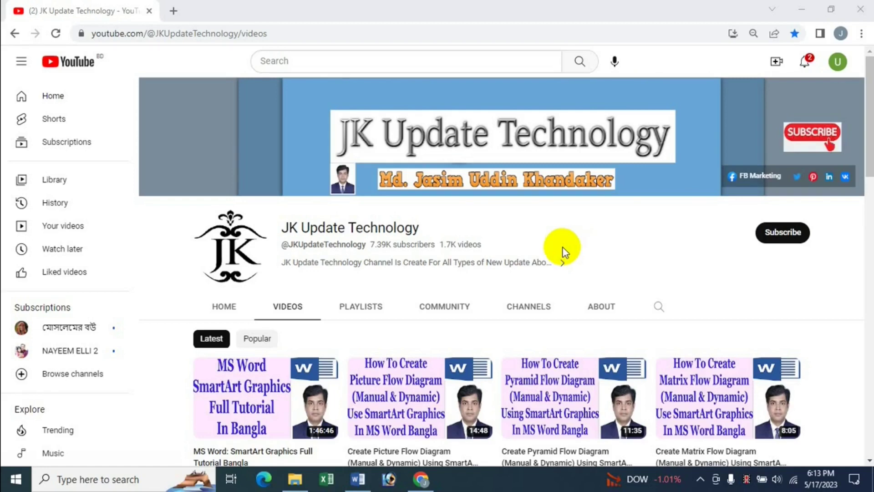
Step: Return to the Word document showing the Student Chart with Bengali, English and Math bars
{"action": "left_click", "coordinate": [360, 481]}
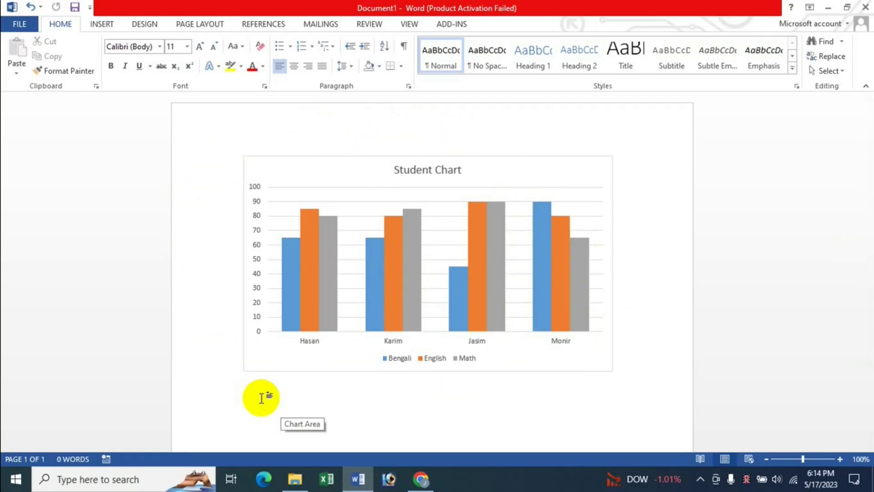
Step: Insert a Clustered Column chart with placeholder Series 1–3 data and dismiss the activation notice
{"action": "left_click", "coordinate": [101, 25]}
{"action": "left_click", "coordinate": [235, 57]}
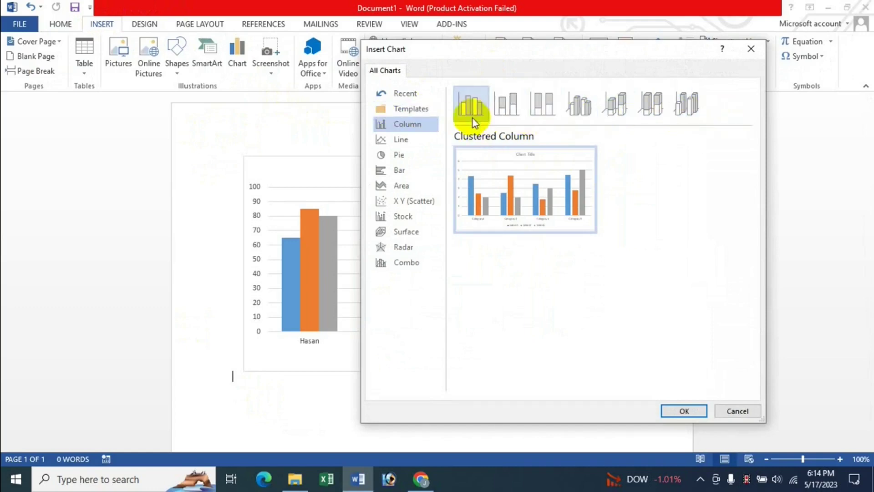
{"action": "left_click", "coordinate": [682, 409]}
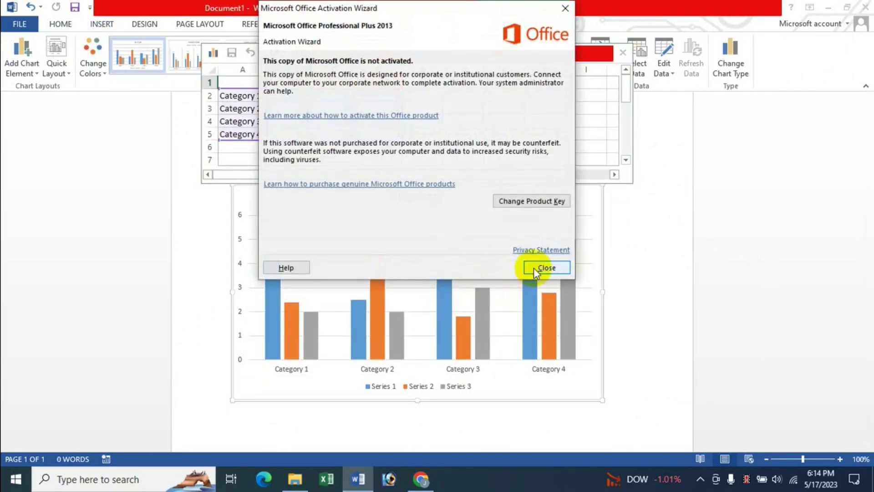
{"action": "left_click", "coordinate": [534, 267]}
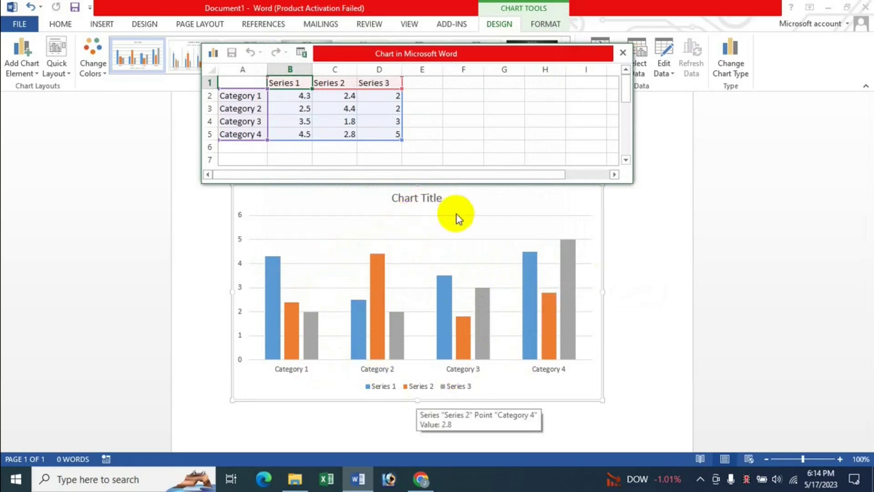
Step: Enter the subject headings Bangla, English and Math in the chart data sheet
{"action": "left_click", "coordinate": [301, 337]}
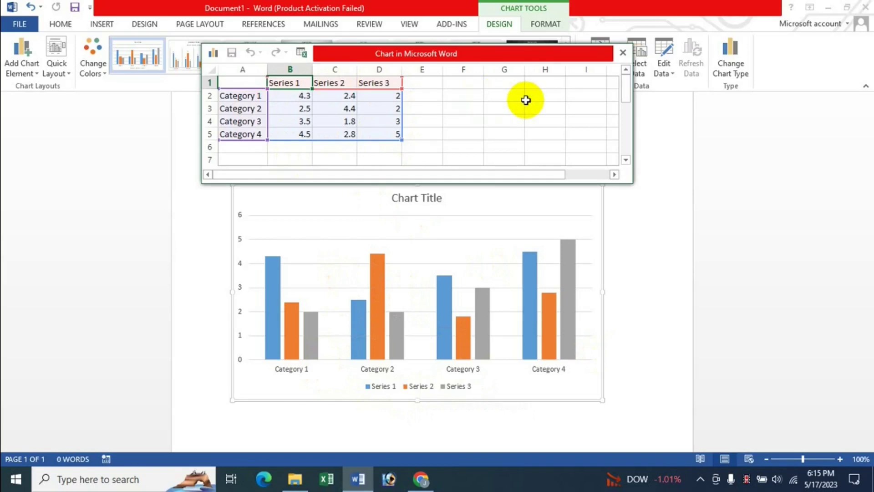
{"action": "type", "text": "Bangla"}
{"action": "key", "text": "Tab"}
{"action": "type", "text": "En"}
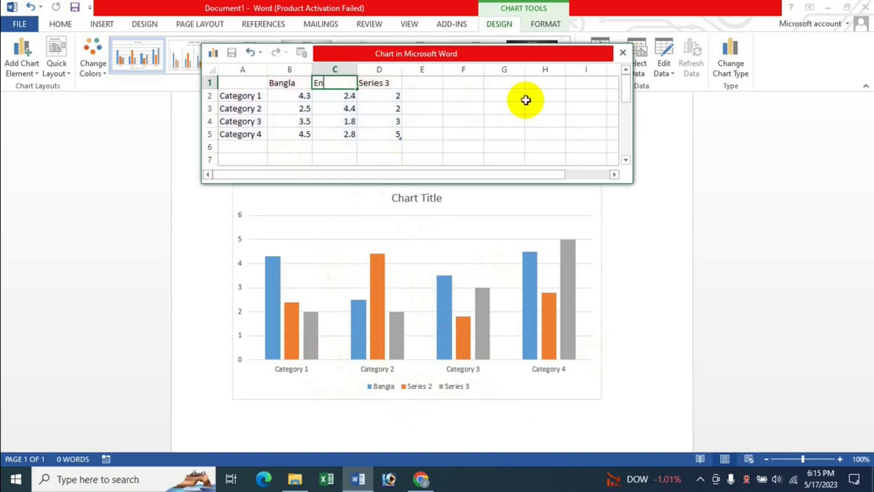
{"action": "type", "text": "glish"}
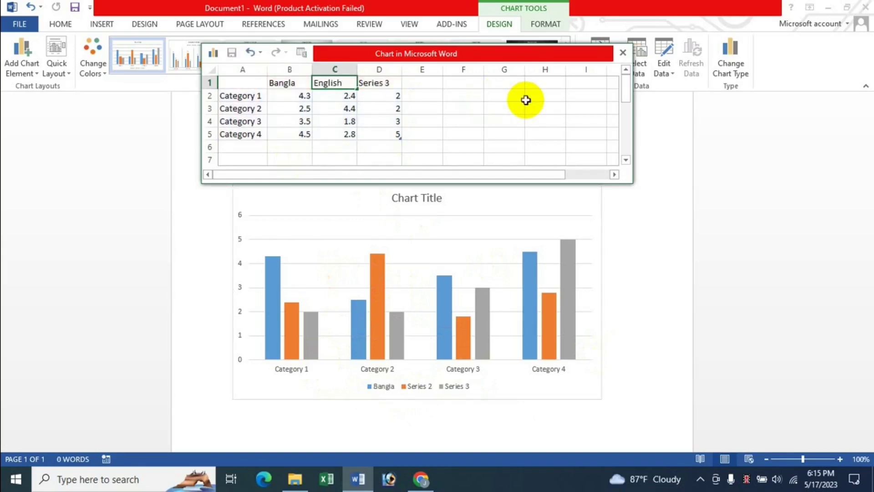
{"action": "key", "text": "Tab"}
{"action": "type", "text": "Math"}
{"action": "key", "text": "Return"}
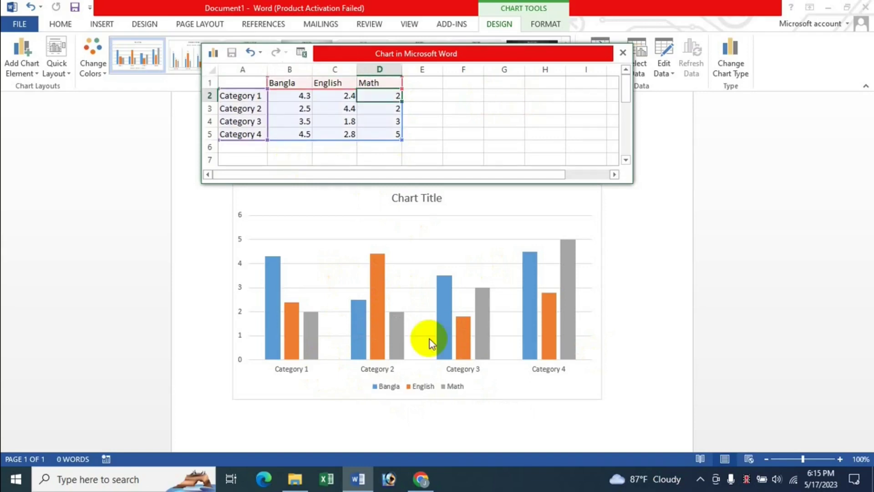
Step: Replace the category labels with the student names Karim, Rahim and Hasan
{"action": "left_click", "coordinate": [236, 96]}
{"action": "key", "text": "BackSpace"}
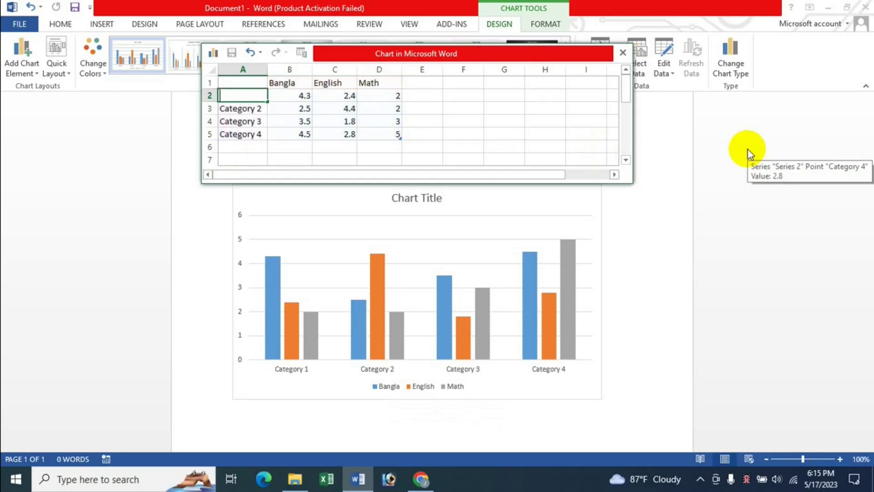
{"action": "type", "text": "Karim"}
{"action": "key", "text": "Return"}
{"action": "type", "text": "Rahim"}
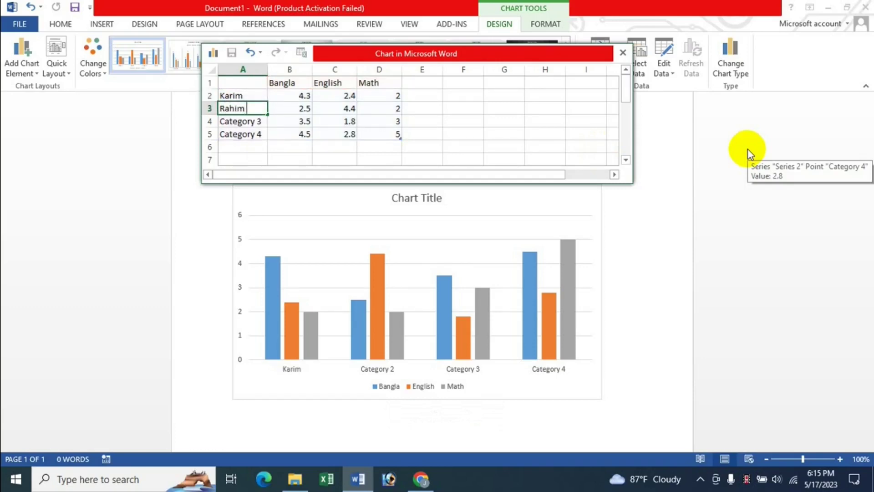
{"action": "key", "text": "Return"}
{"action": "type", "text": "Hasan"}
{"action": "key", "text": "Return"}
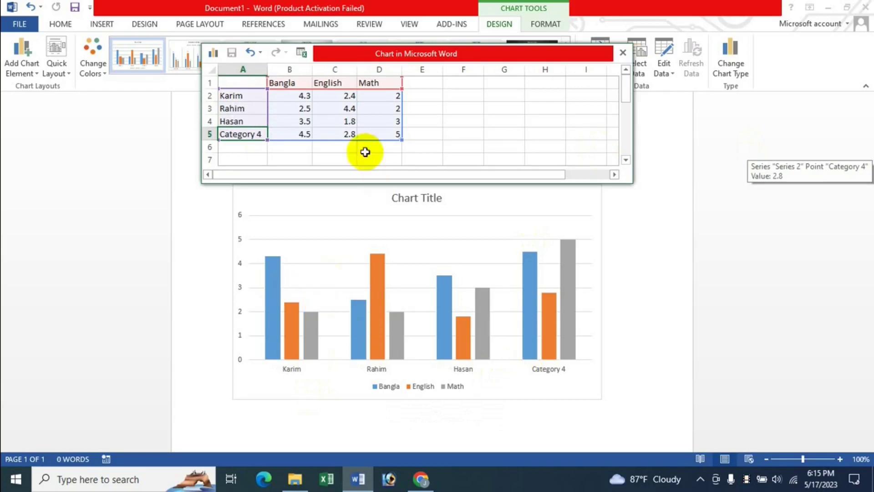
Step: Enter Karim's scores: Bangla 50, English 60, Math 80
{"action": "left_click", "coordinate": [296, 96]}
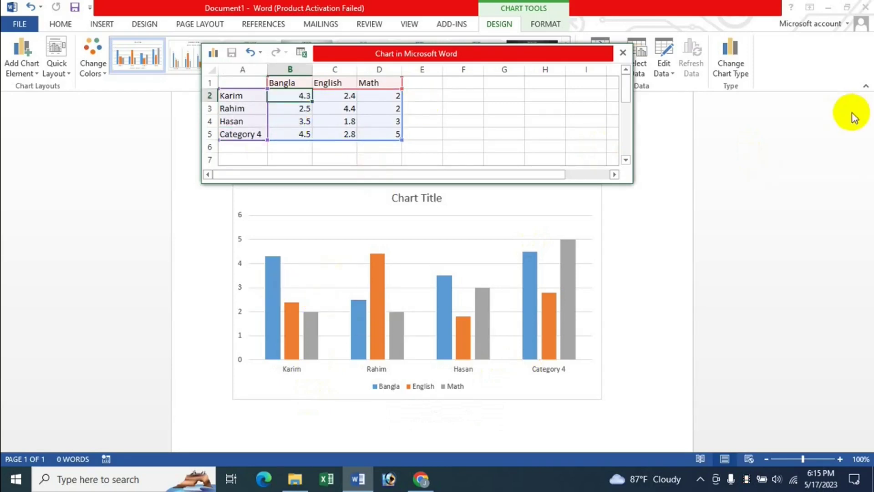
{"action": "type", "text": "50"}
{"action": "key", "text": "Tab"}
{"action": "type", "text": "60"}
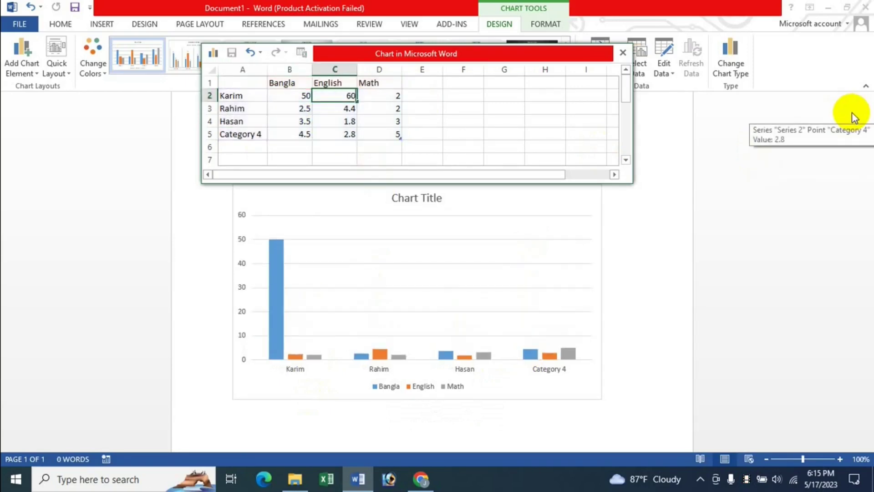
{"action": "key", "text": "Tab"}
{"action": "type", "text": "8"}
{"action": "key", "text": "Return"}
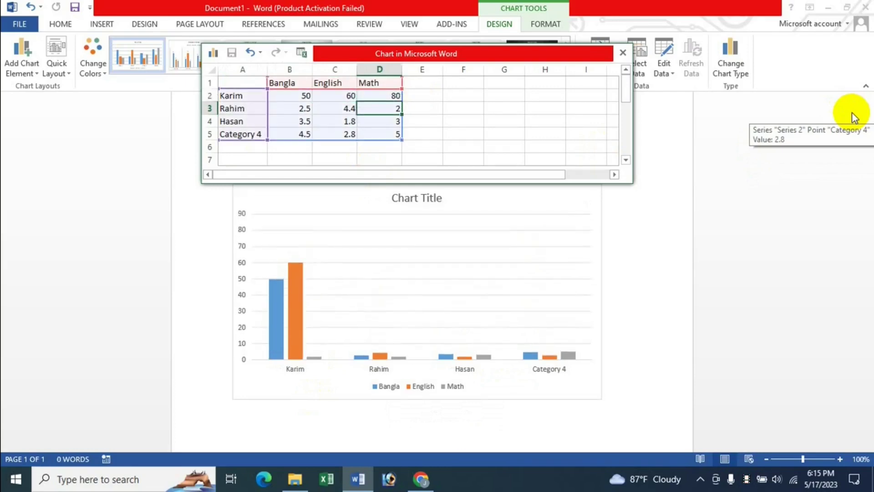
Step: Enter Rahim's scores: Bangla 80, English 85, Math 70
{"action": "key", "text": "Left"}
{"action": "key", "text": "Left"}
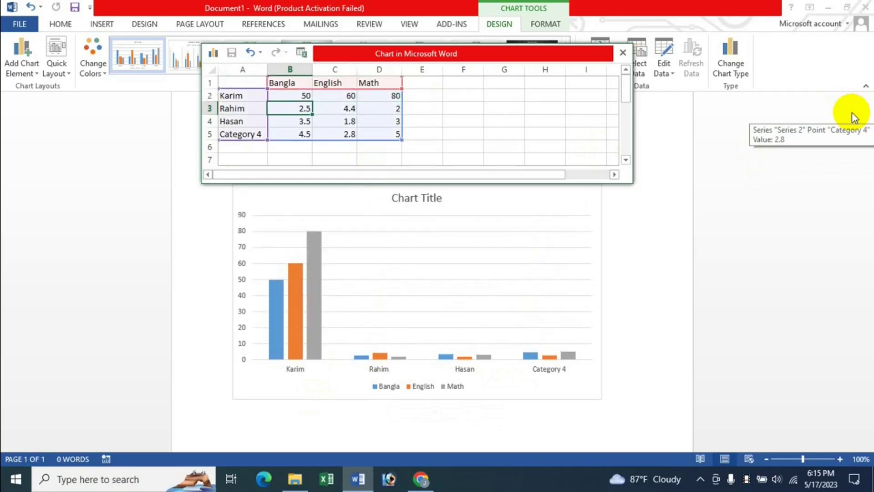
{"action": "type", "text": "80"}
{"action": "key", "text": "Tab"}
{"action": "type", "text": "8"}
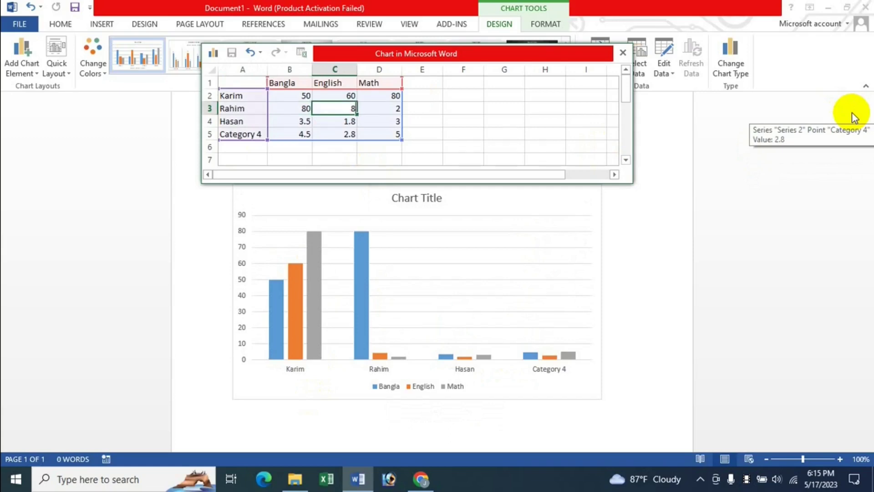
{"action": "type", "text": "5"}
{"action": "key", "text": "Tab"}
{"action": "type", "text": "70"}
{"action": "key", "text": "Return"}
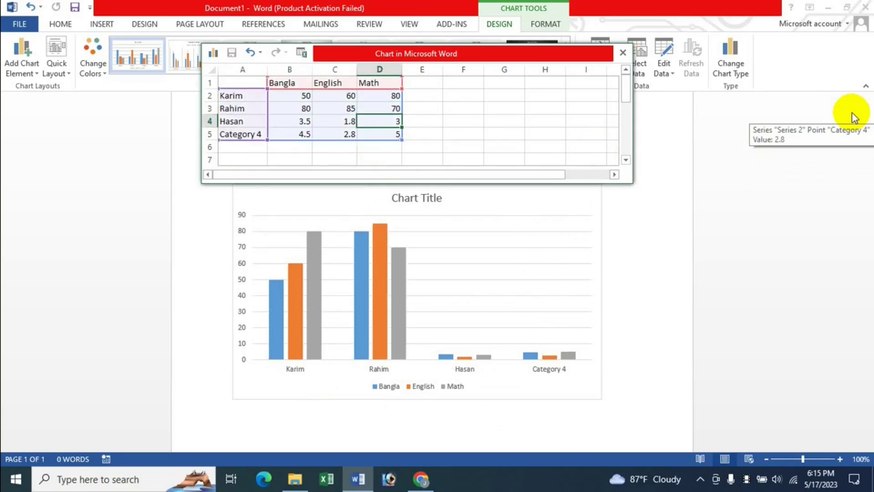
Step: Enter Hasan's scores: Bangla 50, English 60, Math 70
{"action": "key", "text": "Left"}
{"action": "key", "text": "Left"}
{"action": "type", "text": "50"}
{"action": "key", "text": "Tab"}
{"action": "type", "text": "60"}
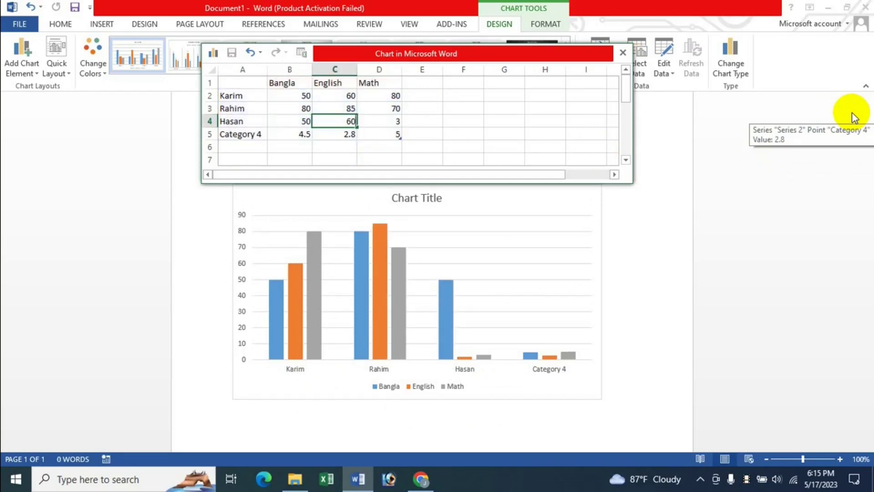
{"action": "key", "text": "Tab"}
{"action": "type", "text": "70"}
{"action": "key", "text": "Return"}
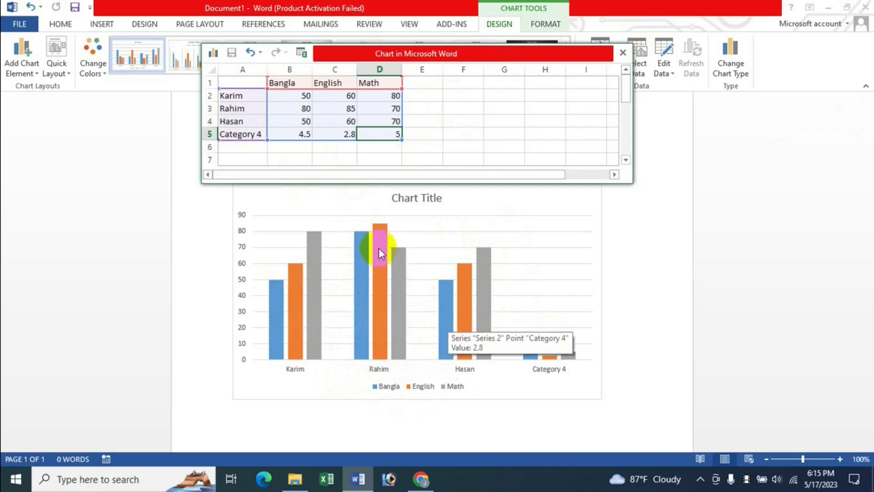
Step: Close the data sheet and delete the new Bangla/English/Math chart, keeping the Student Chart
{"action": "left_click", "coordinate": [625, 53]}
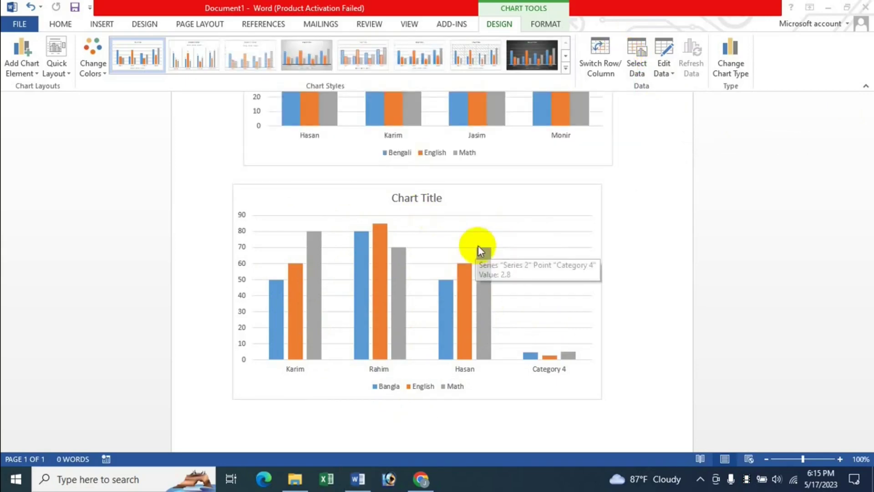
{"action": "scroll", "coordinate": [398, 291], "scroll_direction": "up", "scroll_amount": 3}
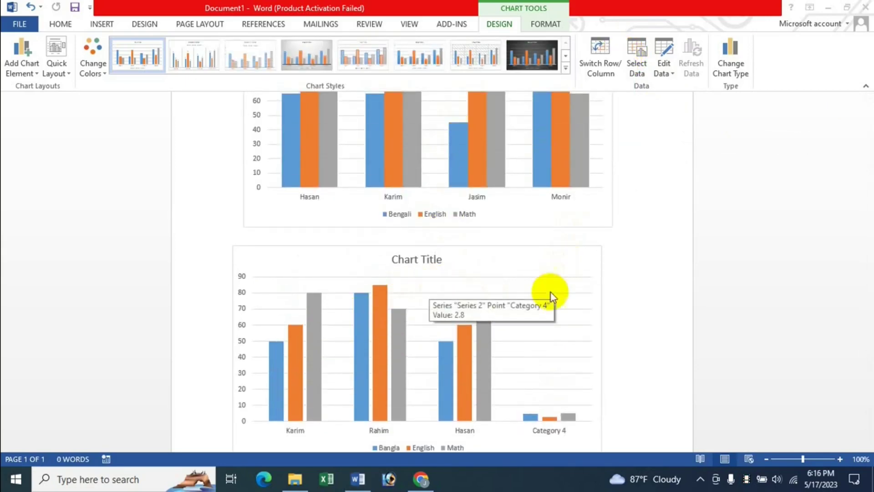
{"action": "left_click", "coordinate": [478, 269]}
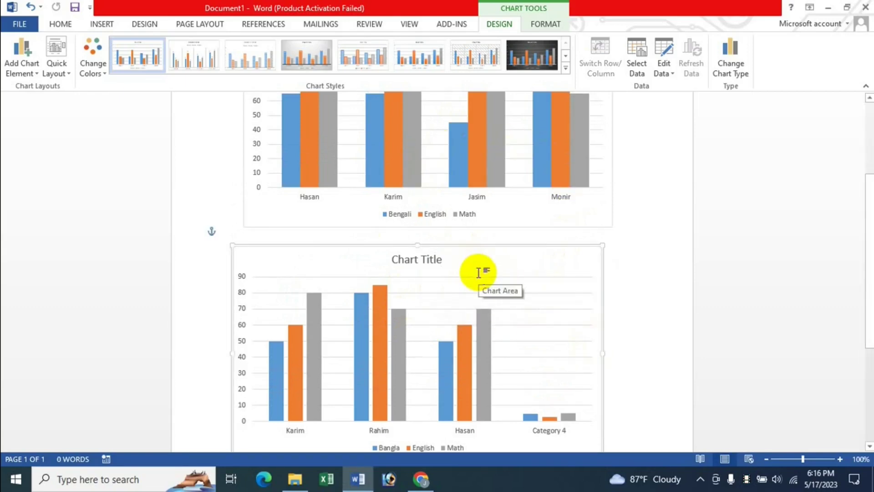
{"action": "key", "text": "Delete"}
{"action": "scroll", "coordinate": [620, 297], "scroll_direction": "up", "scroll_amount": 3}
{"action": "scroll", "coordinate": [644, 226], "scroll_direction": "up", "scroll_amount": 1}
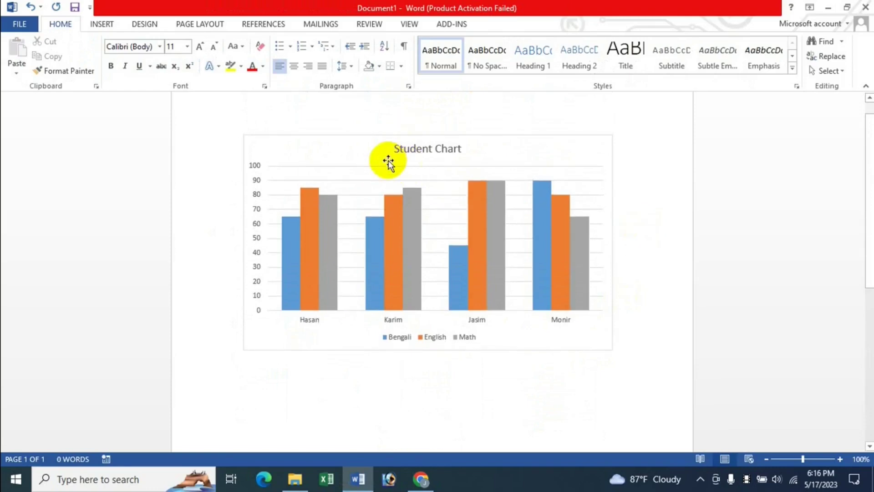
{"action": "scroll", "coordinate": [445, 195], "scroll_direction": "up", "scroll_amount": 1}
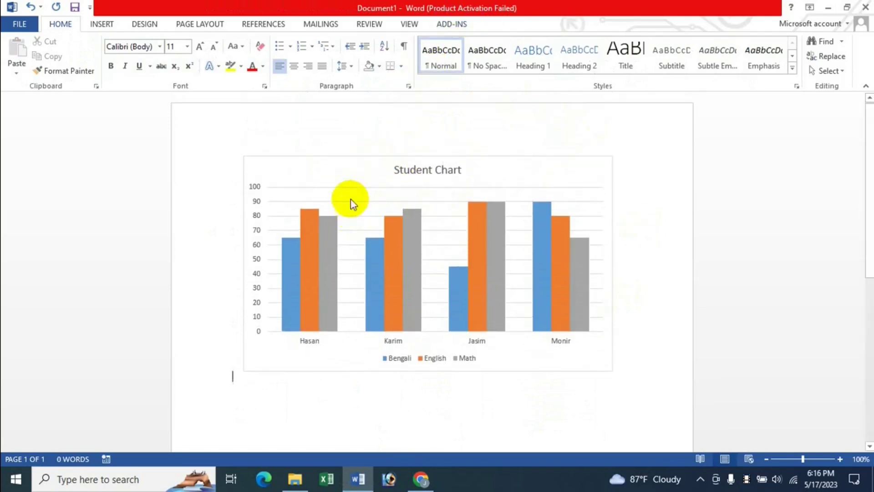
Step: Select the Student Chart and show its Chart Tools Format options
{"action": "left_click", "coordinate": [354, 177]}
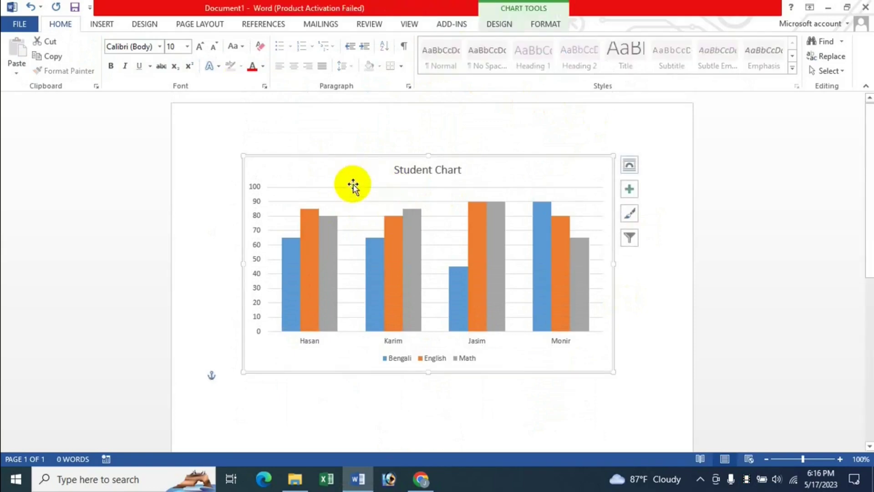
{"action": "left_click", "coordinate": [502, 29]}
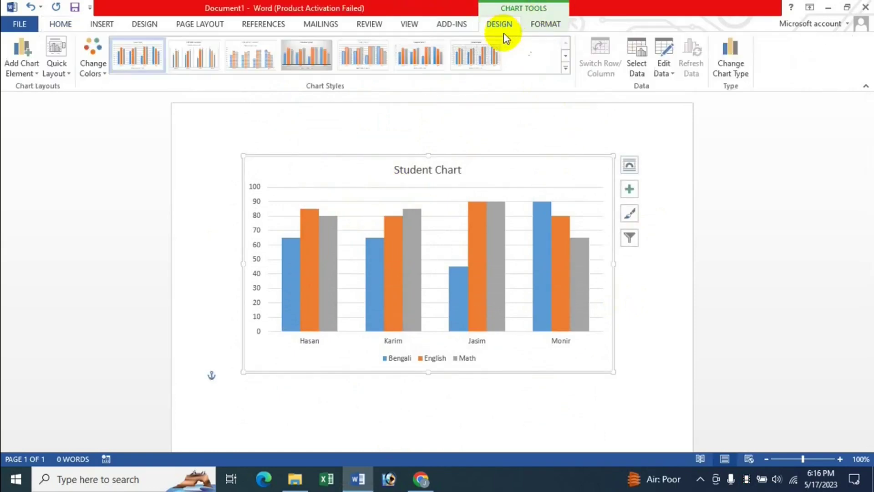
{"action": "left_click", "coordinate": [542, 28]}
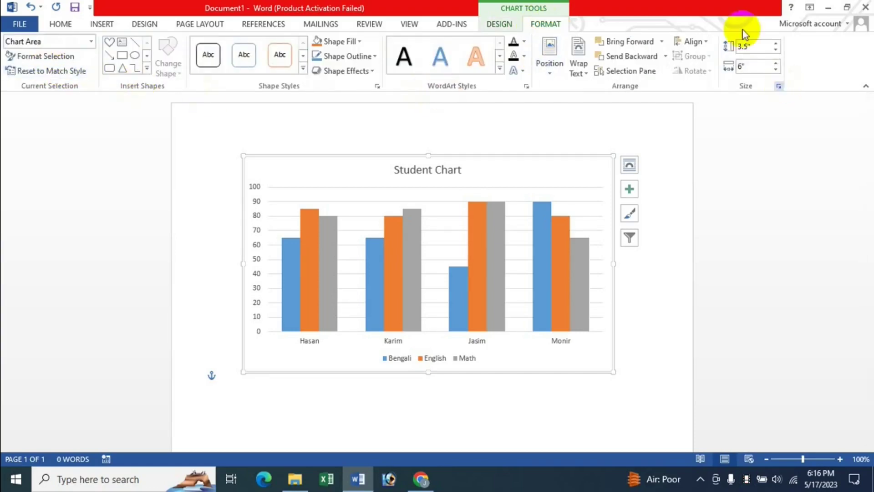
{"action": "left_click", "coordinate": [498, 26]}
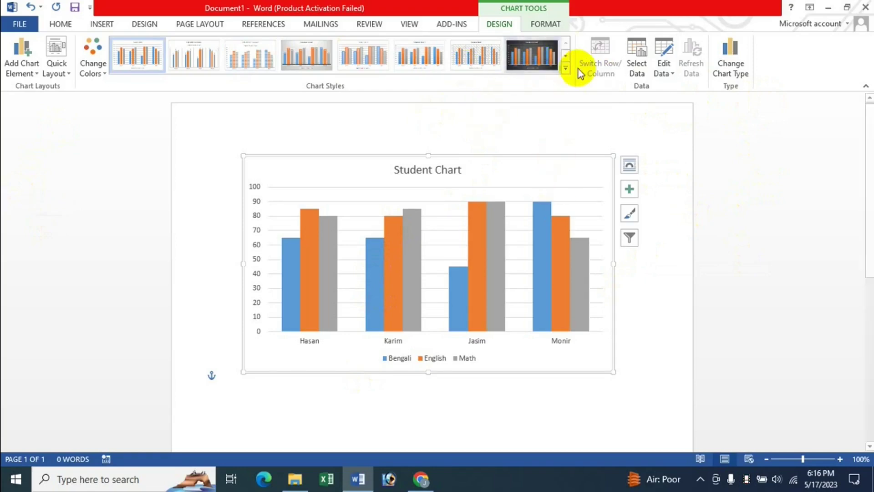
{"action": "left_click", "coordinate": [547, 25]}
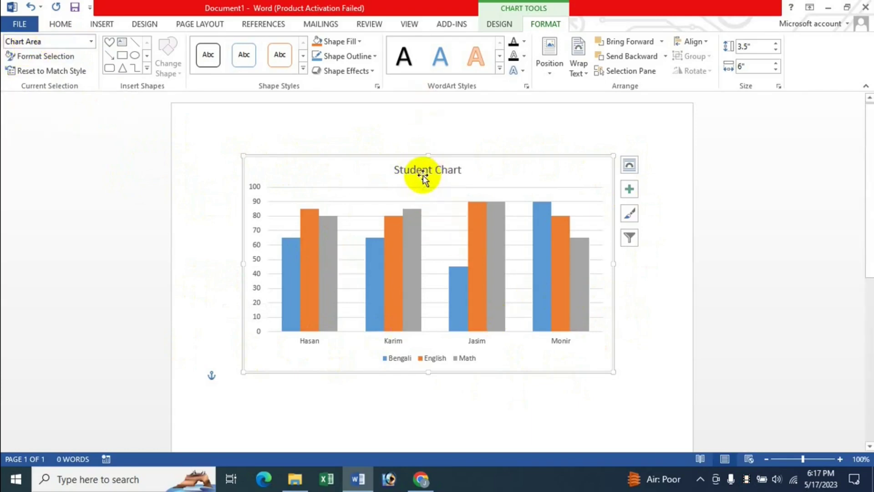
Step: Select the chart title, vertical value axis, legend and gridlines in turn
{"action": "left_click", "coordinate": [419, 171]}
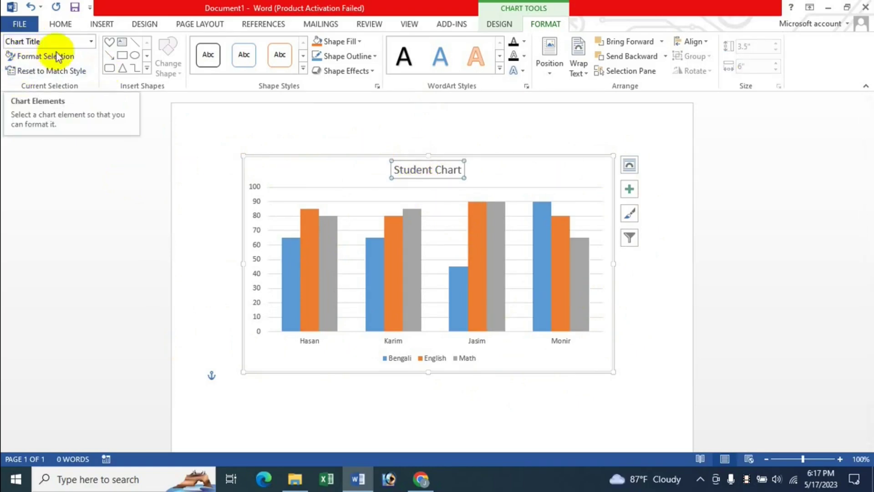
{"action": "left_click", "coordinate": [257, 221]}
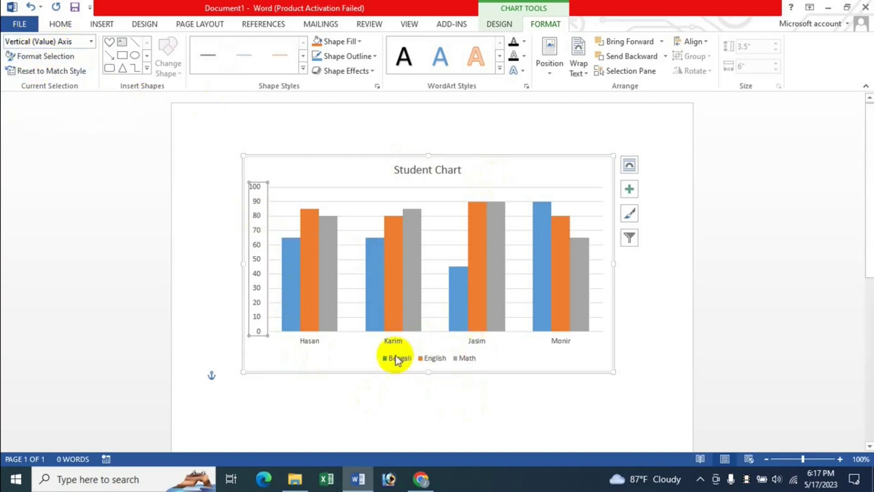
{"action": "left_click", "coordinate": [408, 358]}
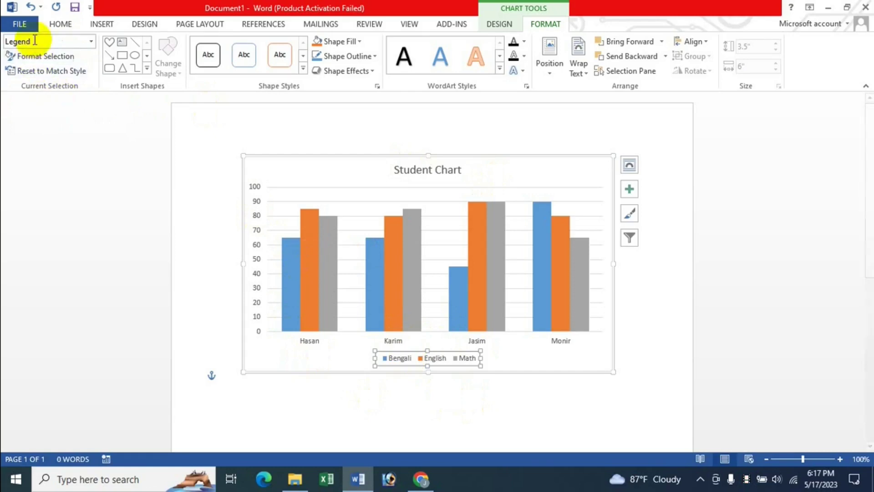
{"action": "left_click", "coordinate": [367, 201]}
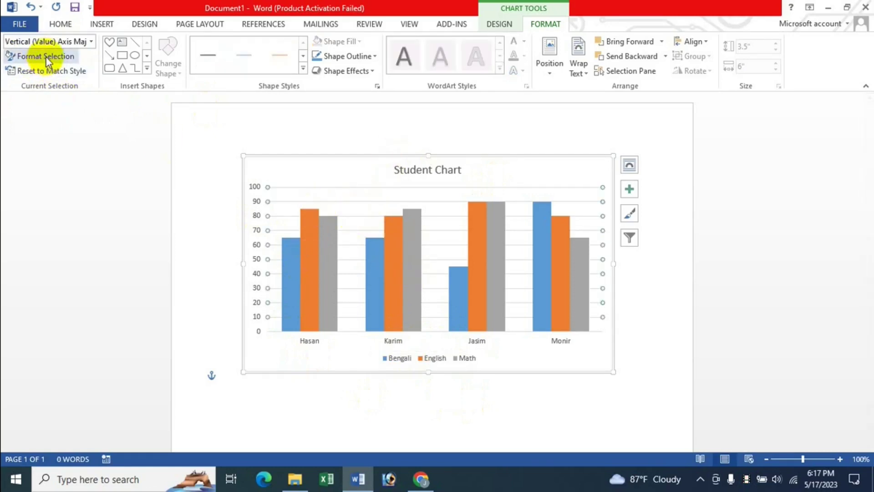
Step: Select the English and Bengali series and plot area, then pick Legend from Chart Elements
{"action": "left_click", "coordinate": [485, 307]}
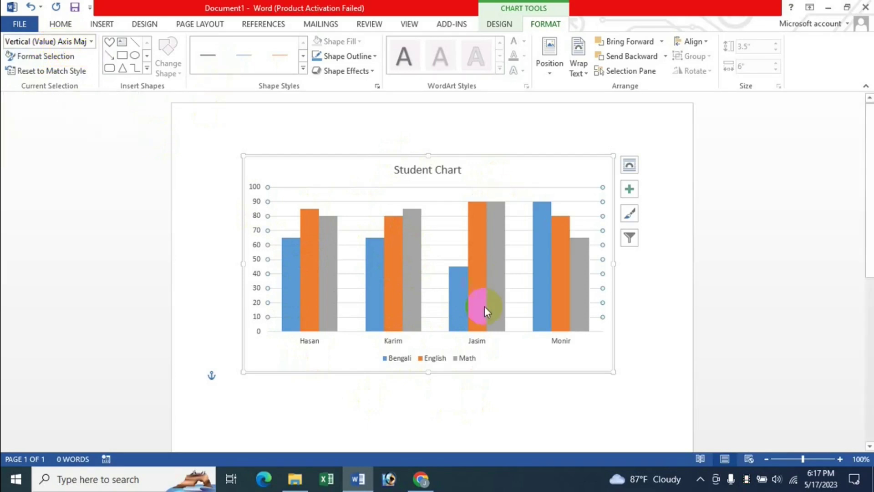
{"action": "left_click", "coordinate": [480, 270]}
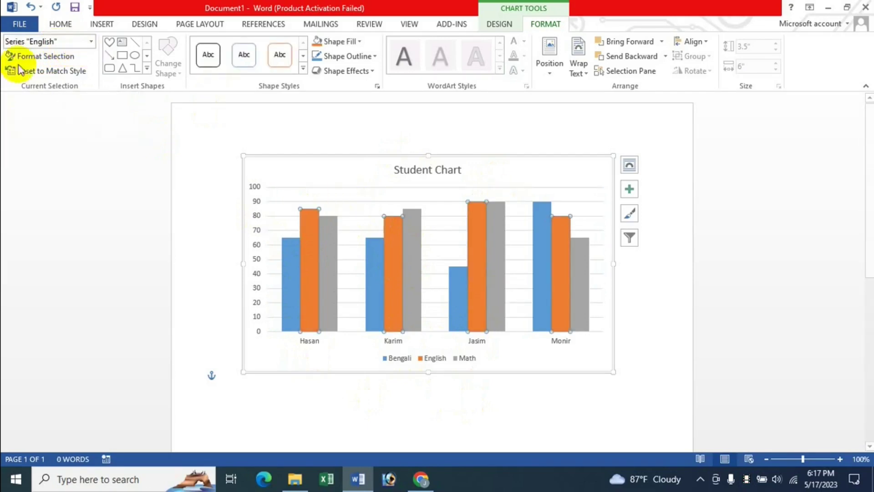
{"action": "left_click", "coordinate": [556, 302]}
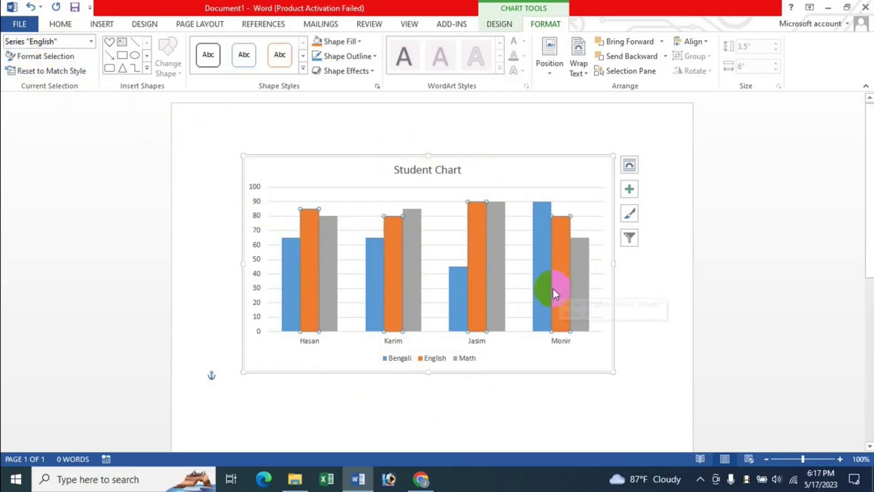
{"action": "left_click", "coordinate": [540, 284]}
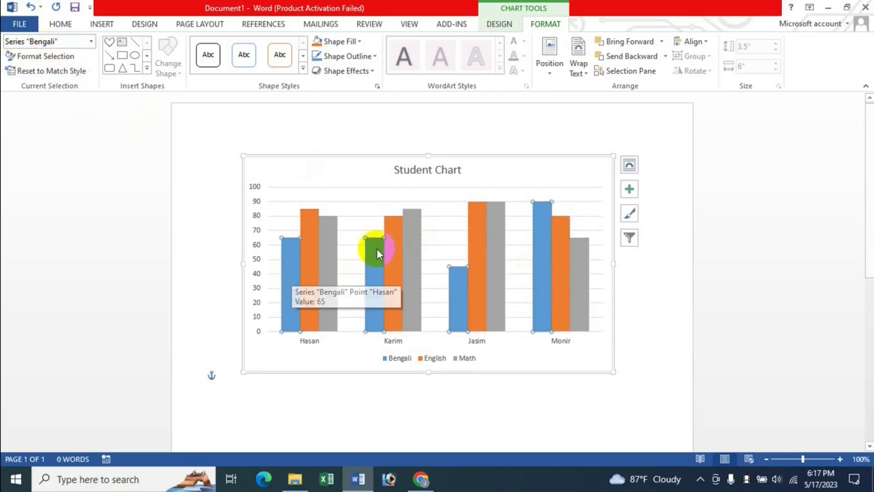
{"action": "left_click", "coordinate": [357, 193]}
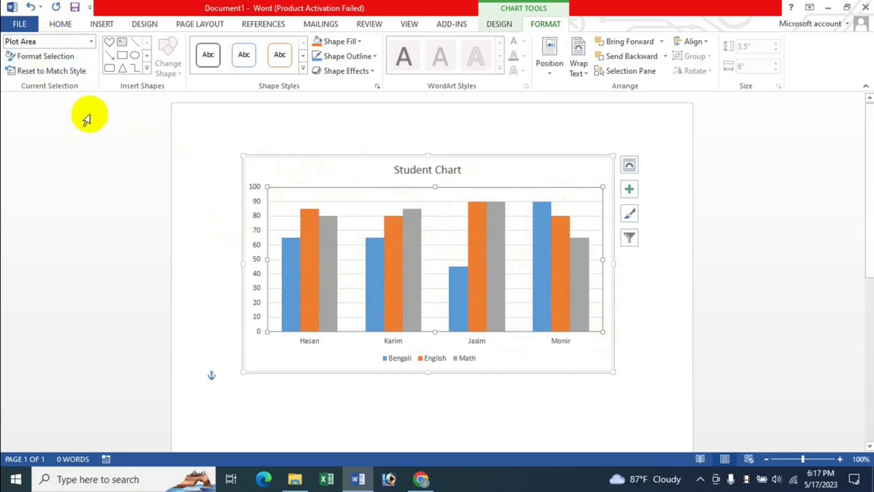
{"action": "left_click", "coordinate": [90, 42]}
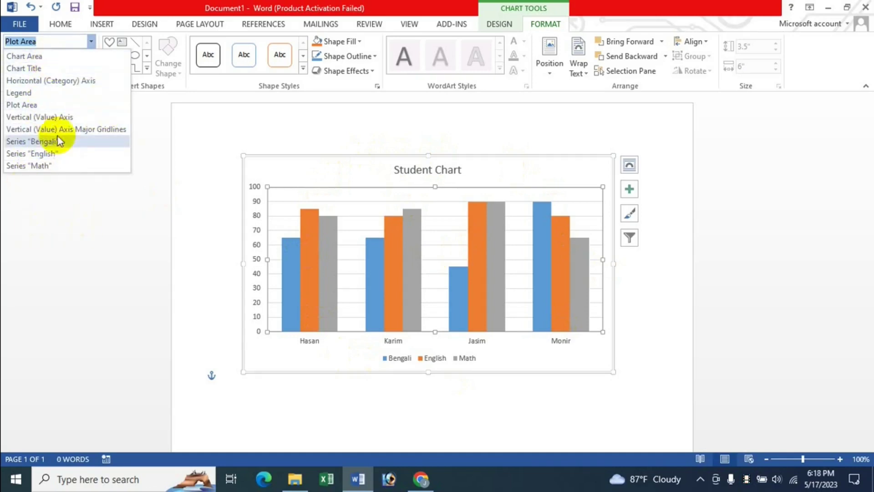
{"action": "left_click", "coordinate": [31, 93]}
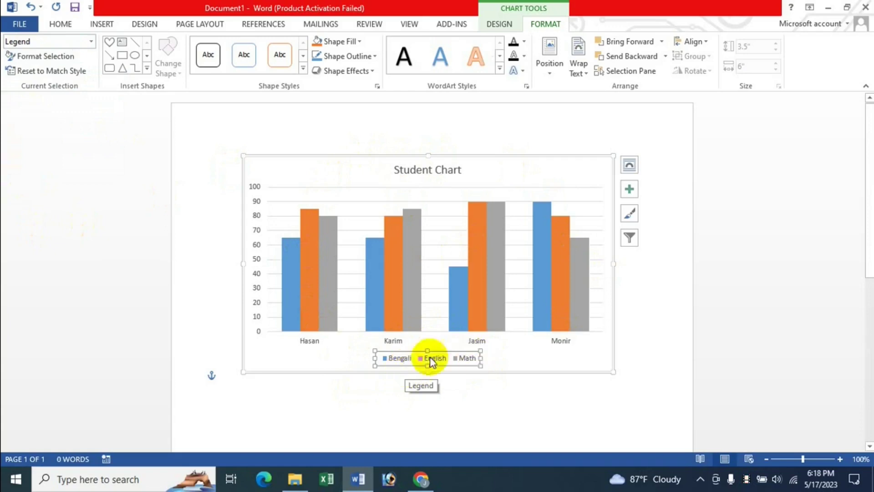
Step: Open the Format Legend pane showing the legend at Bottom without overlapping the chart
{"action": "double_click", "coordinate": [402, 352]}
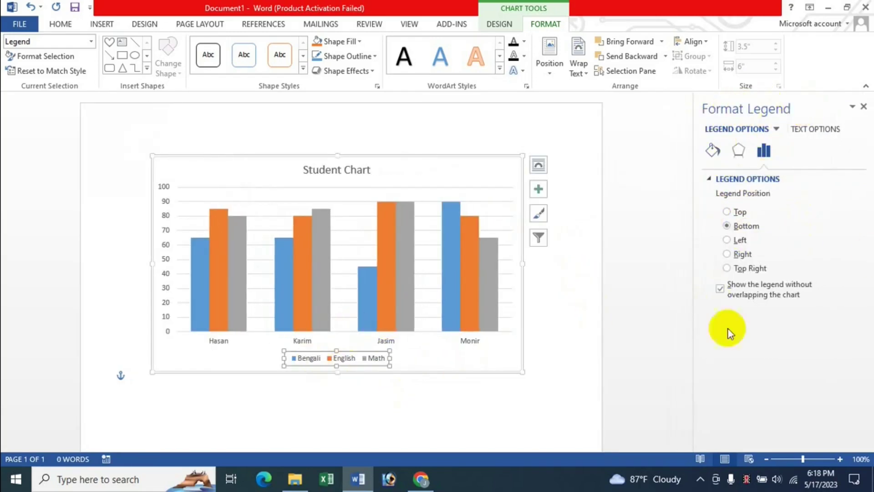
{"action": "left_click", "coordinate": [865, 106]}
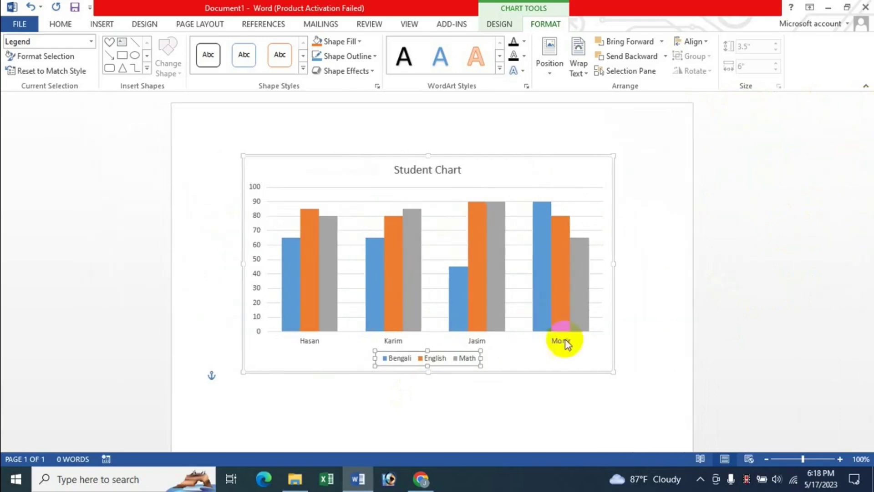
{"action": "right_click", "coordinate": [407, 353]}
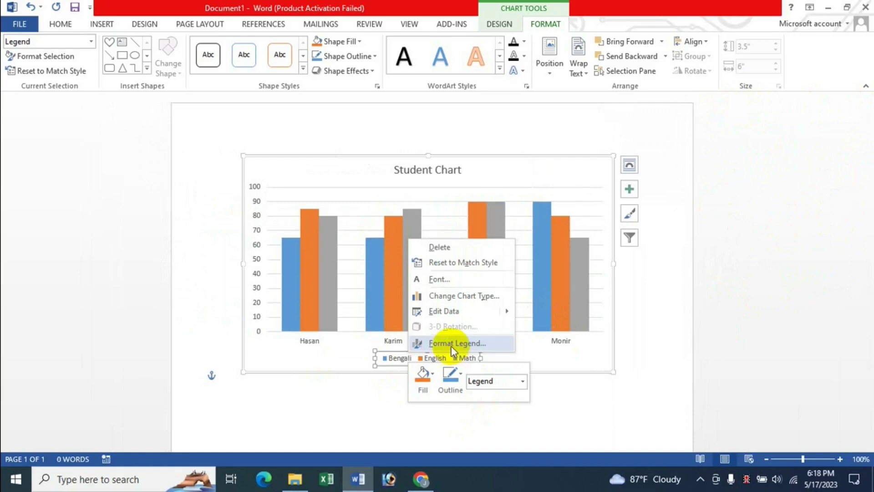
{"action": "left_click", "coordinate": [466, 347]}
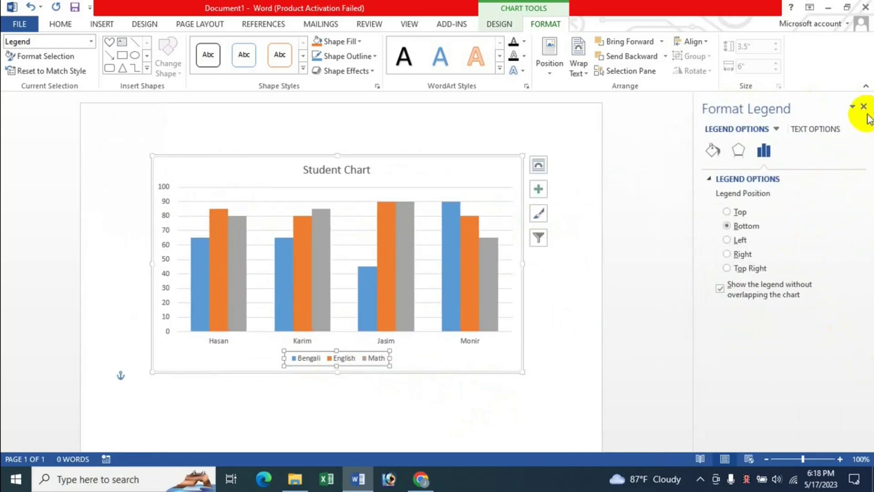
{"action": "left_click", "coordinate": [864, 106]}
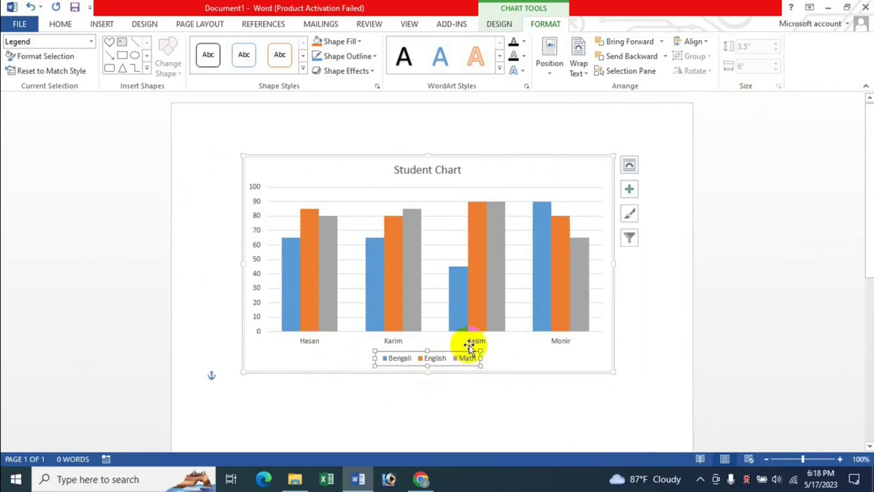
{"action": "left_click", "coordinate": [44, 57]}
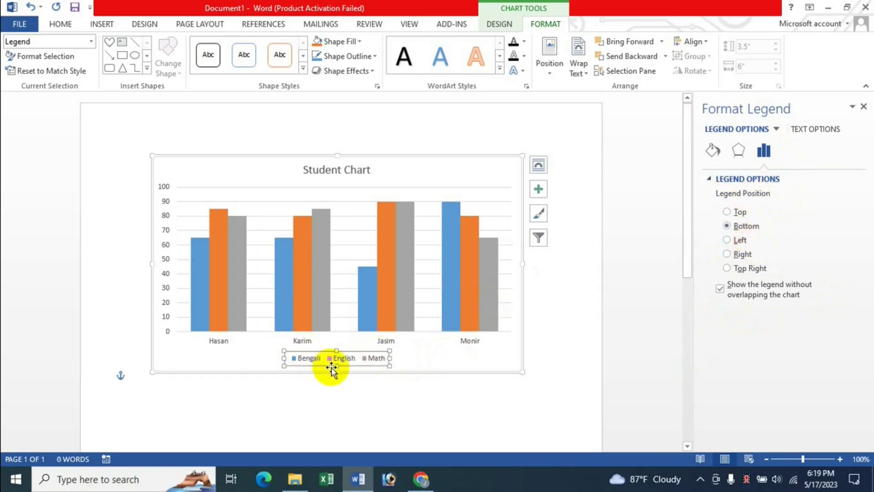
Step: Try Top, Right and Top Right legend positions, then settle on Bottom without overlap
{"action": "left_click", "coordinate": [728, 212]}
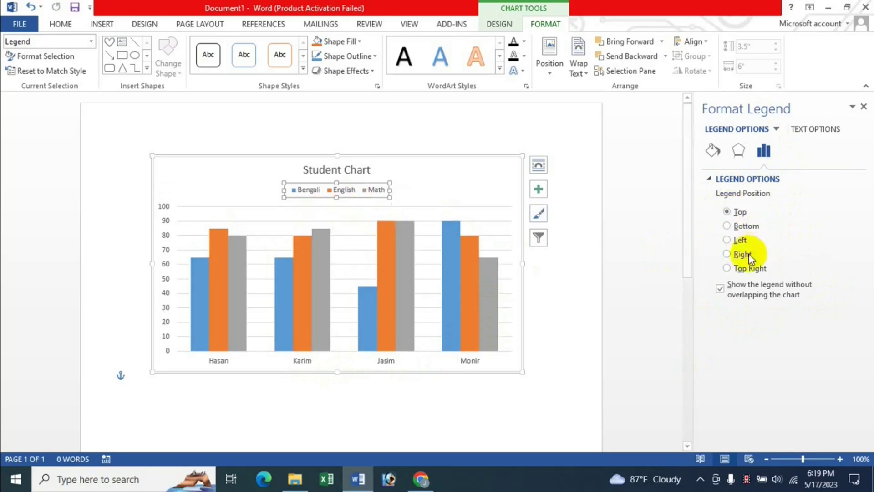
{"action": "left_click", "coordinate": [727, 253]}
{"action": "left_click", "coordinate": [727, 267]}
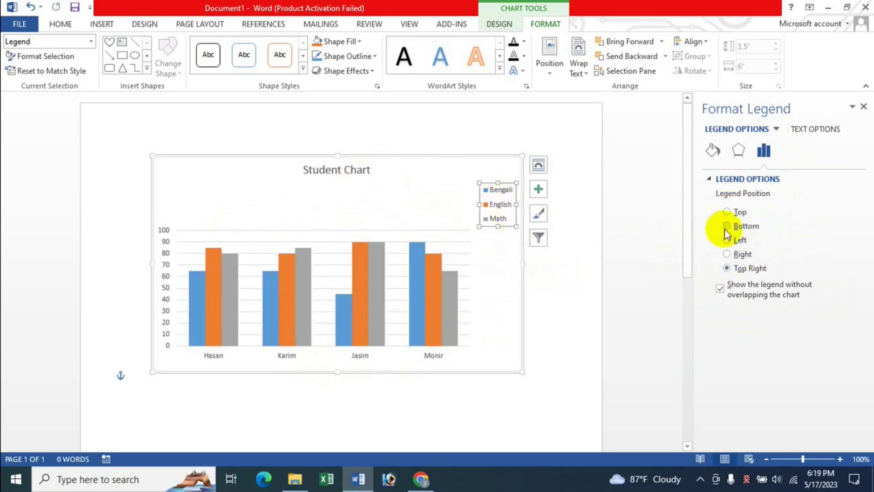
{"action": "left_click", "coordinate": [746, 226]}
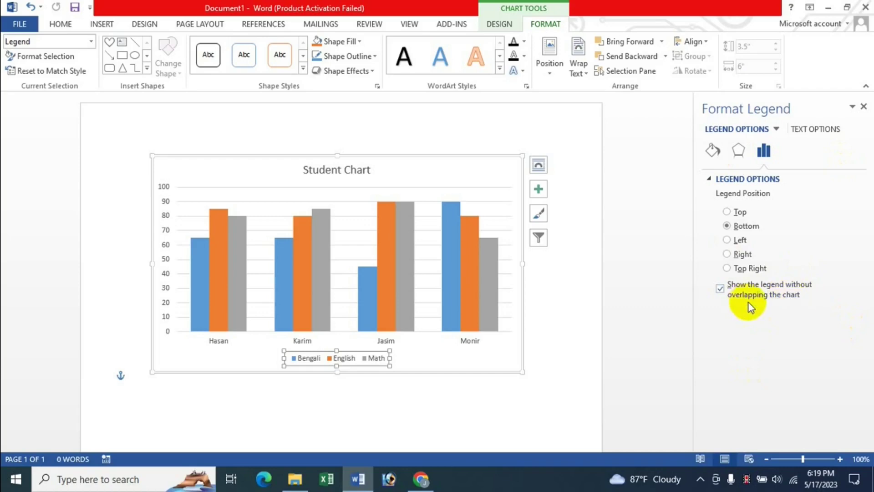
{"action": "left_click", "coordinate": [721, 289]}
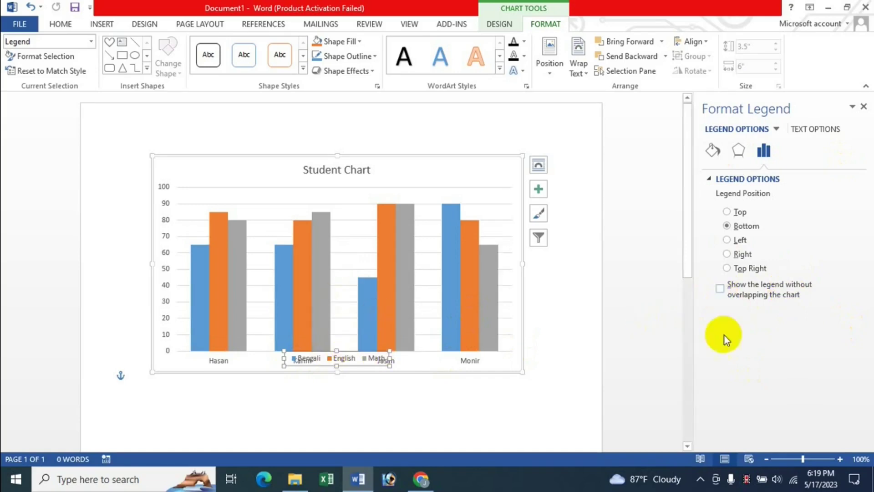
{"action": "left_click", "coordinate": [721, 289]}
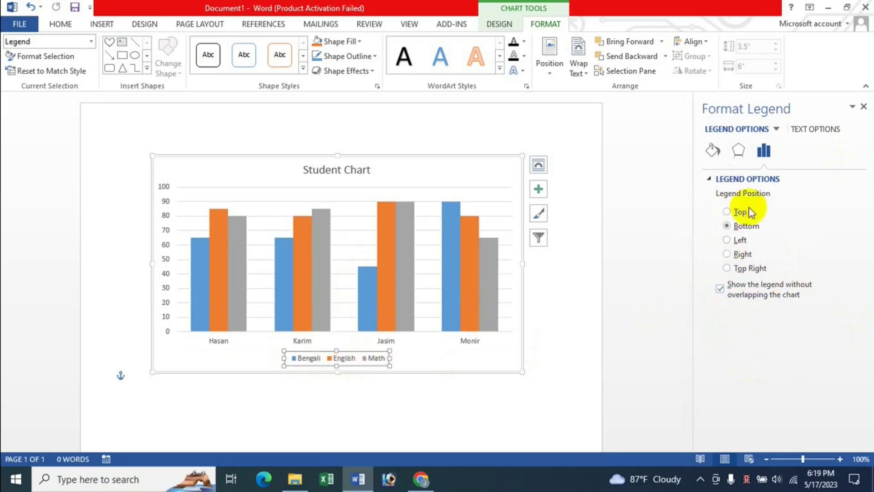
{"action": "left_click", "coordinate": [711, 150]}
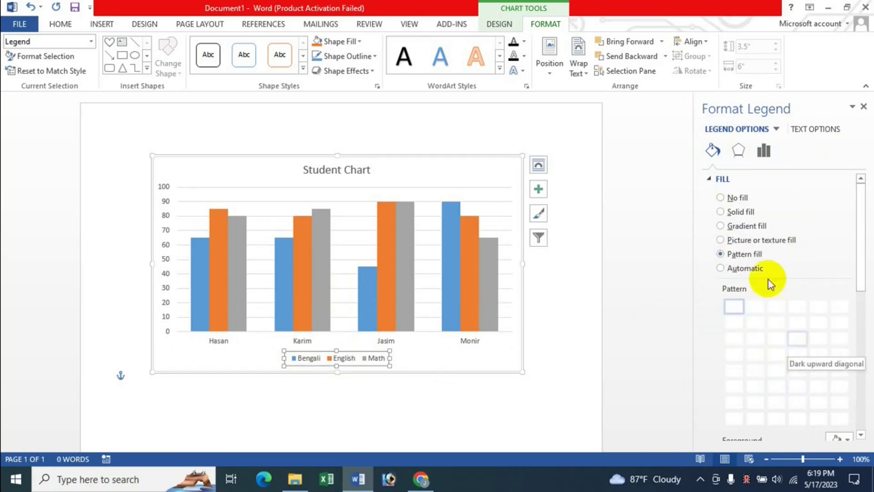
Step: Give the legend a gold preset radial gradient fill with the middle stop moved to 56%
{"action": "left_click", "coordinate": [721, 226]}
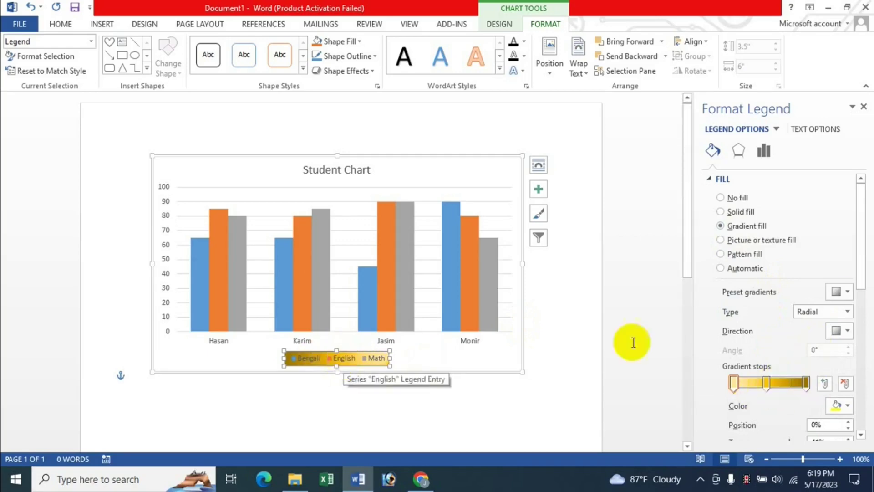
{"action": "left_click", "coordinate": [840, 292]}
{"action": "left_click", "coordinate": [807, 373]}
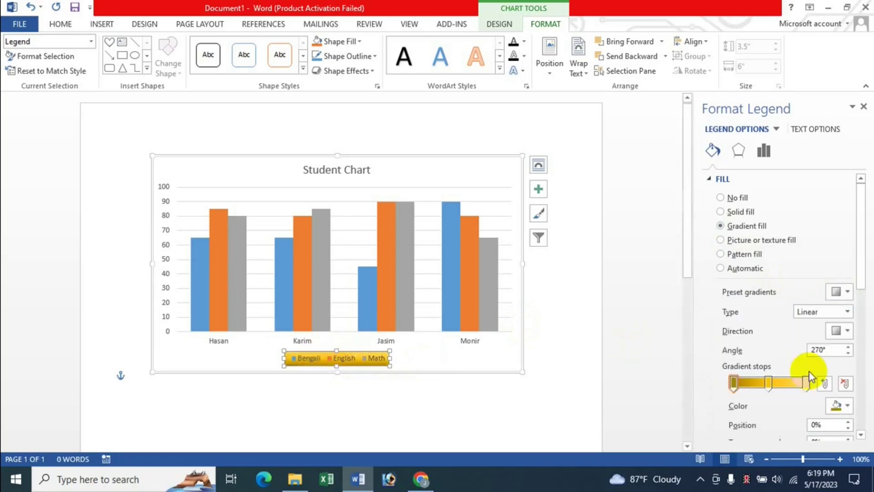
{"action": "left_click", "coordinate": [841, 311]}
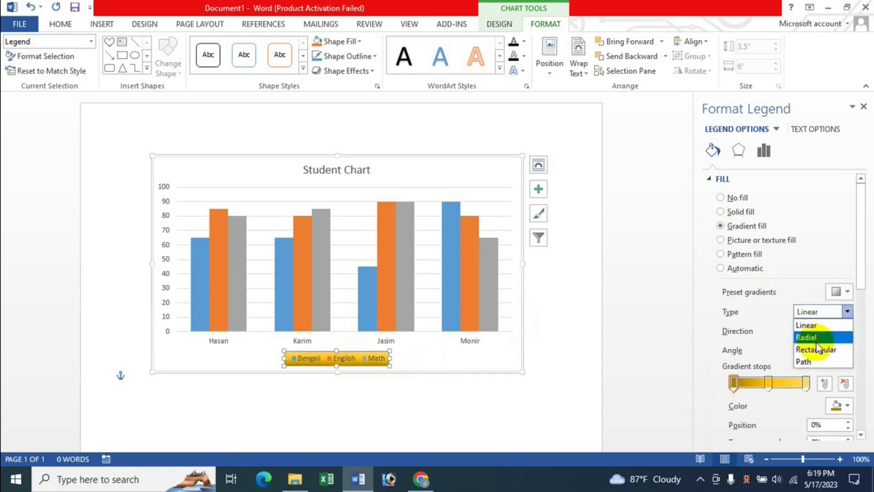
{"action": "left_click", "coordinate": [816, 336]}
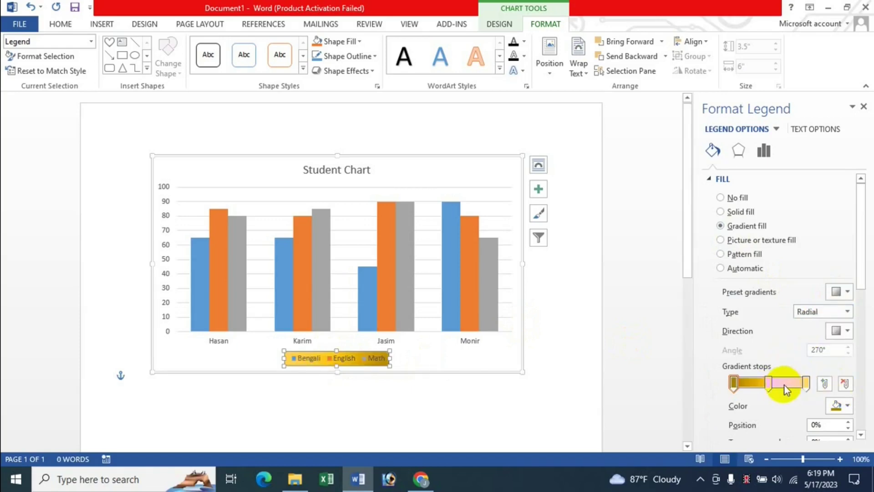
{"action": "mouse_move", "coordinate": [770, 384]}
{"action": "left_mouse_down"}
{"action": "mouse_move", "coordinate": [785, 383]}
{"action": "mouse_move", "coordinate": [774, 385]}
{"action": "left_mouse_up"}
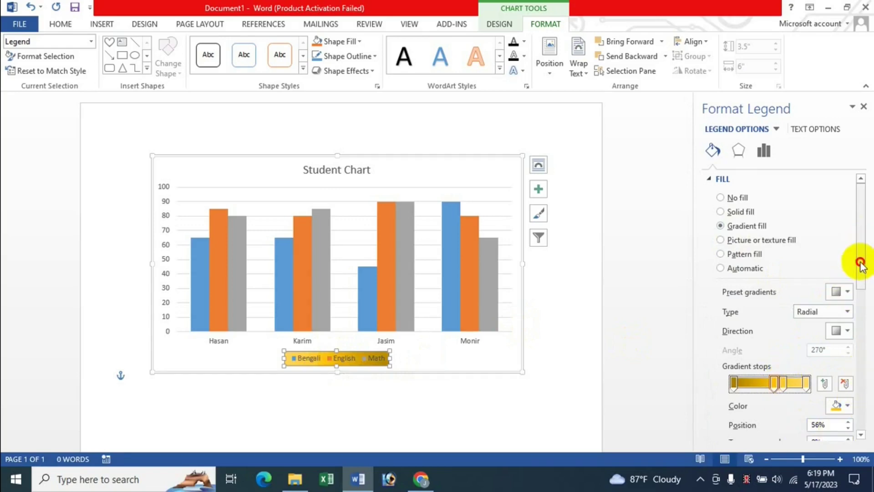
{"action": "mouse_move", "coordinate": [860, 263]}
{"action": "left_mouse_down"}
{"action": "mouse_move", "coordinate": [864, 357]}
{"action": "mouse_move", "coordinate": [860, 248]}
{"action": "left_mouse_up"}
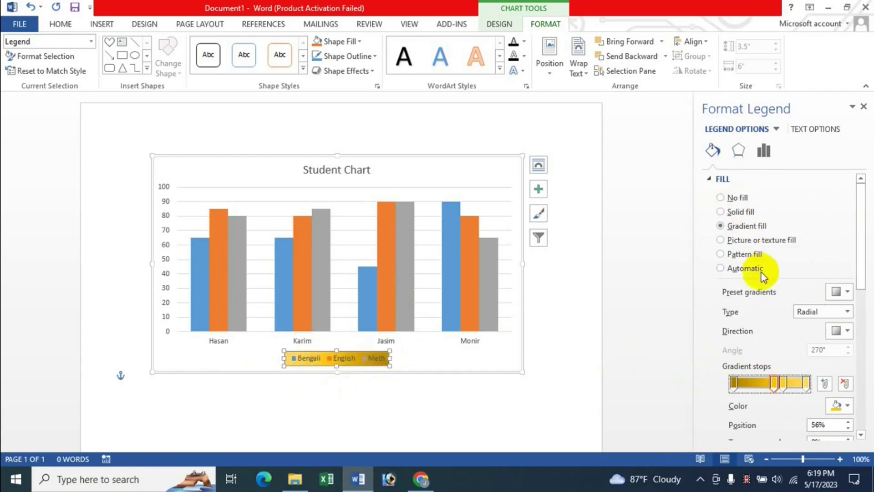
{"action": "left_click", "coordinate": [765, 157]}
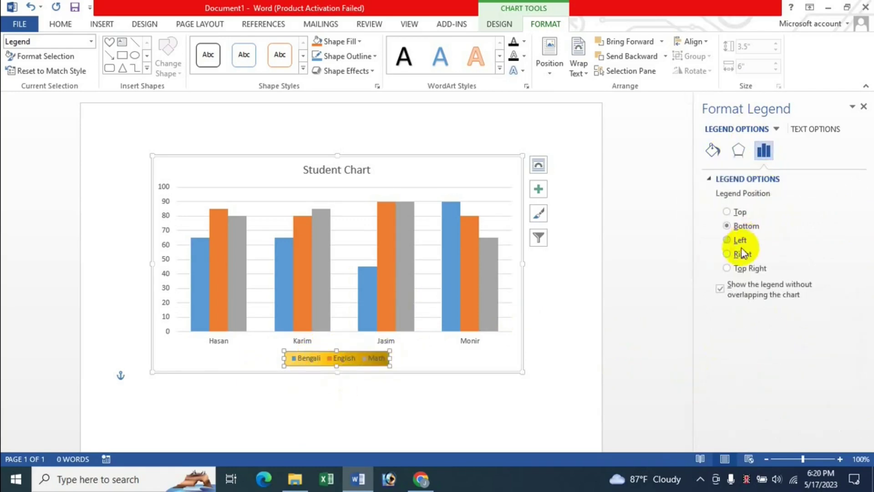
Step: Add a legend shadow with 5% transparency and 19 pt blur, plus a 1 pt glow
{"action": "left_click", "coordinate": [741, 155]}
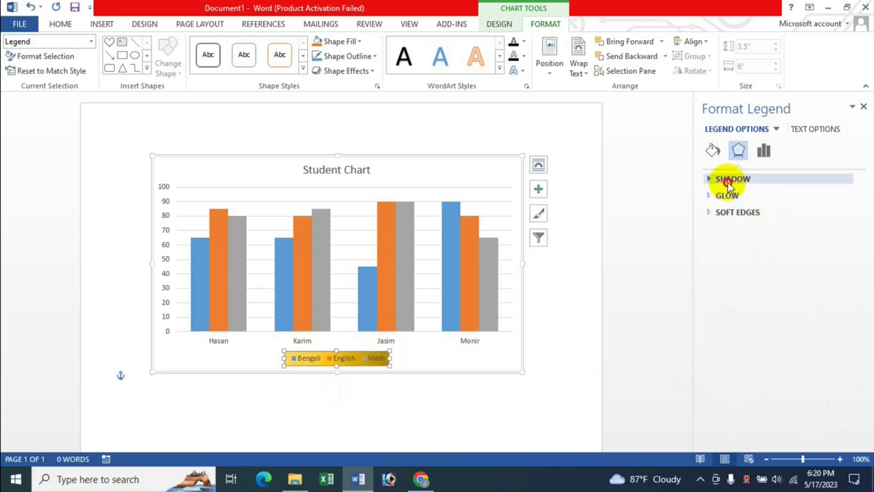
{"action": "left_click", "coordinate": [729, 180]}
{"action": "left_click_drag", "start_coordinate": [769, 237], "coordinate": [776, 237]}
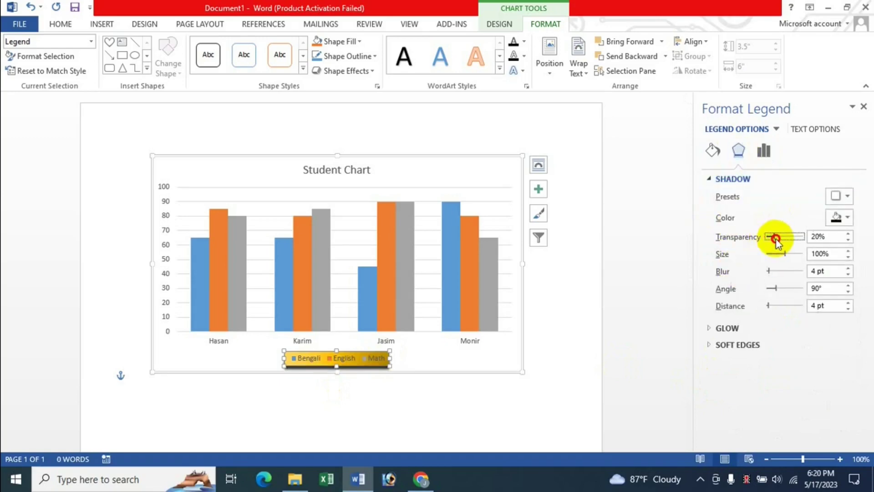
{"action": "left_click_drag", "start_coordinate": [768, 276], "coordinate": [772, 273]}
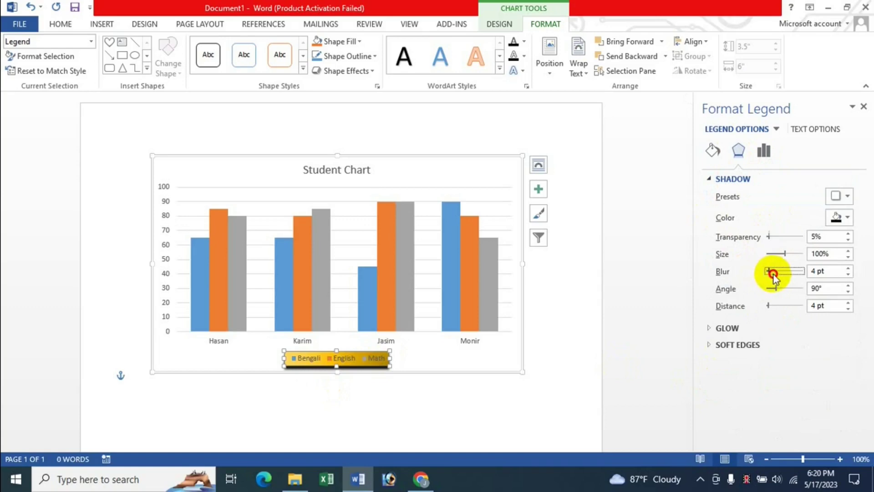
{"action": "left_click", "coordinate": [747, 324]}
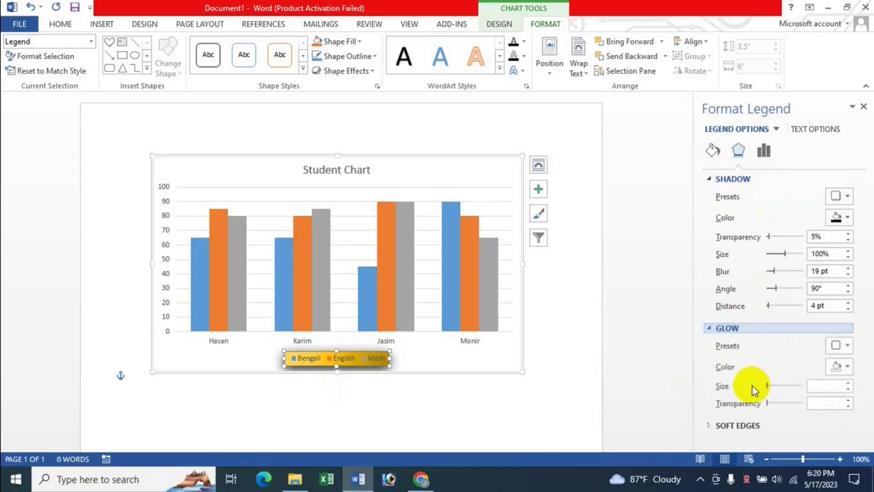
{"action": "left_click", "coordinate": [774, 386]}
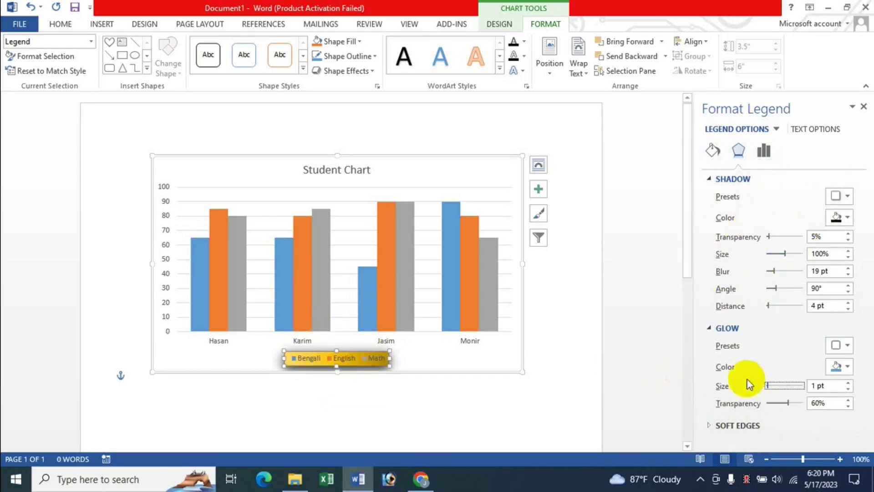
{"action": "left_click", "coordinate": [713, 150]}
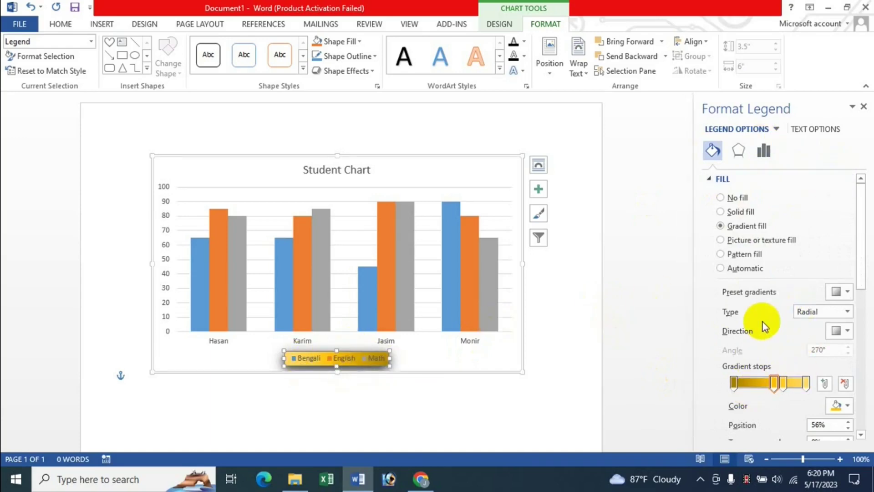
Step: Close the legend settings, select Chart Title from the element list, and open Format Chart Title
{"action": "left_click", "coordinate": [864, 110]}
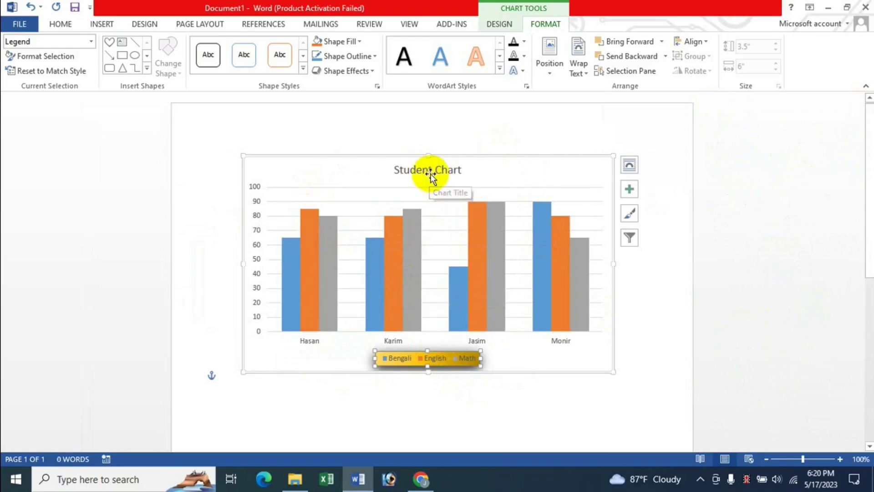
{"action": "left_click", "coordinate": [91, 42]}
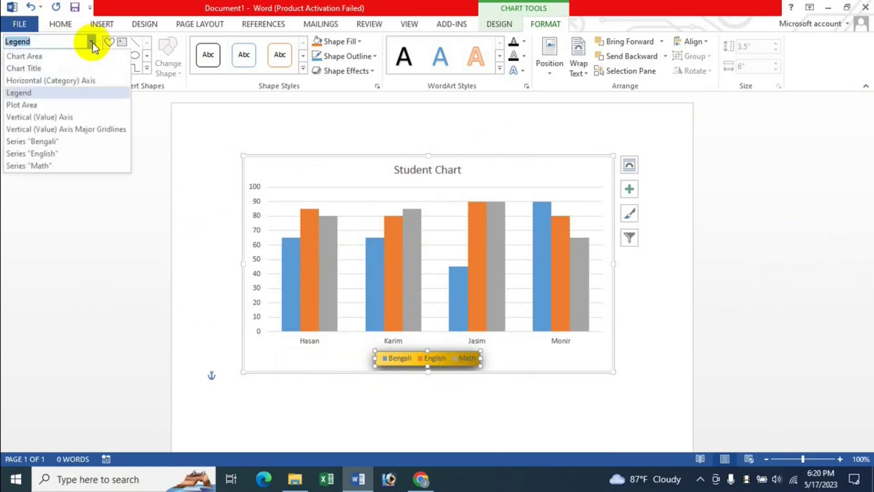
{"action": "left_click", "coordinate": [36, 70]}
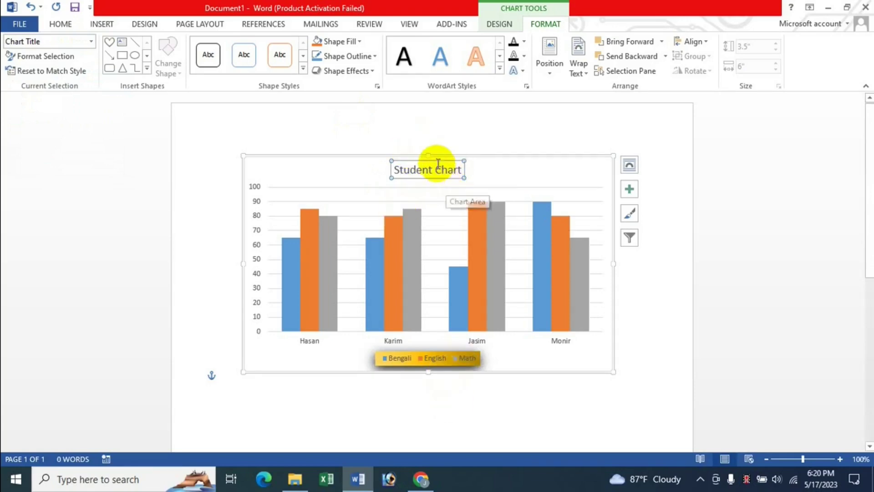
{"action": "double_click", "coordinate": [434, 161]}
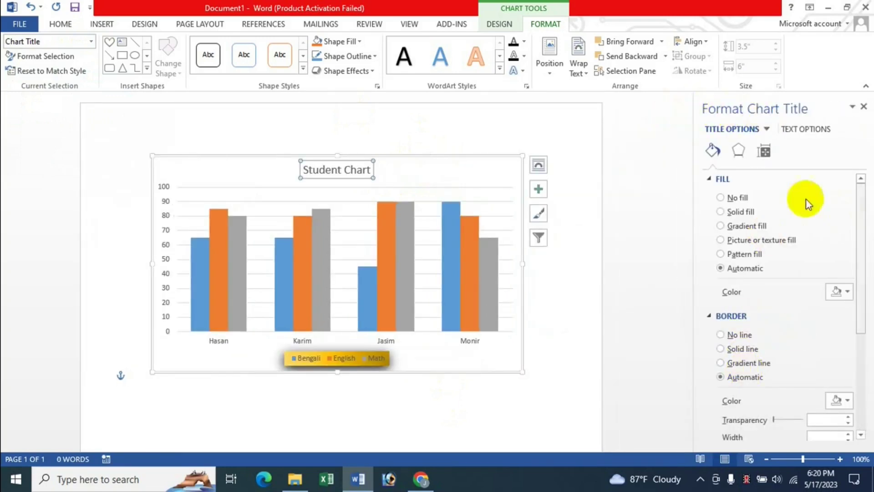
{"action": "left_click", "coordinate": [864, 106]}
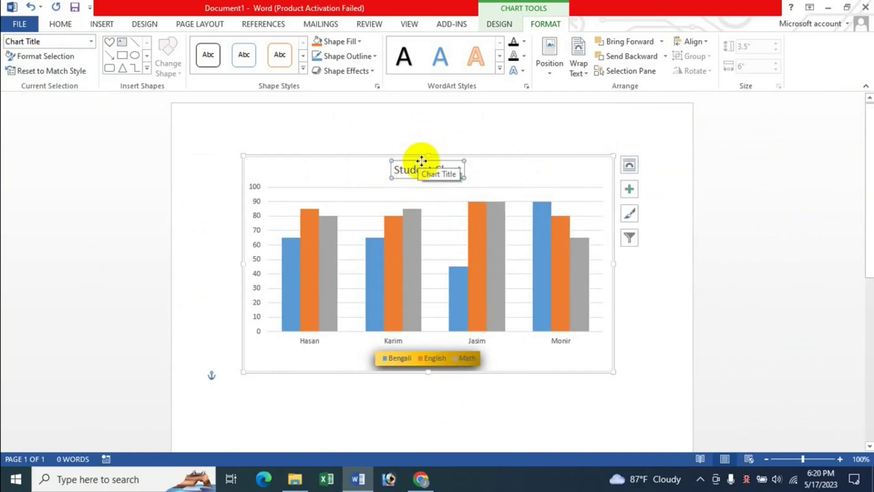
{"action": "right_click", "coordinate": [422, 161]}
{"action": "left_click", "coordinate": [475, 282]}
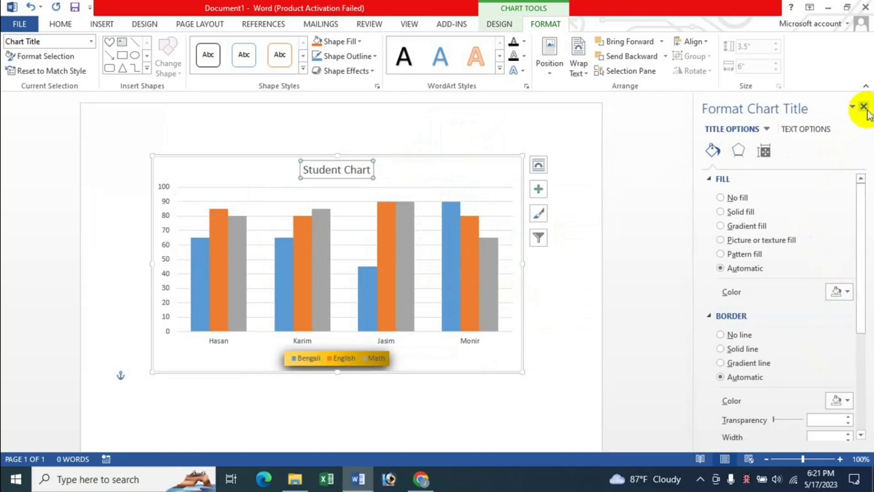
{"action": "left_click", "coordinate": [864, 106]}
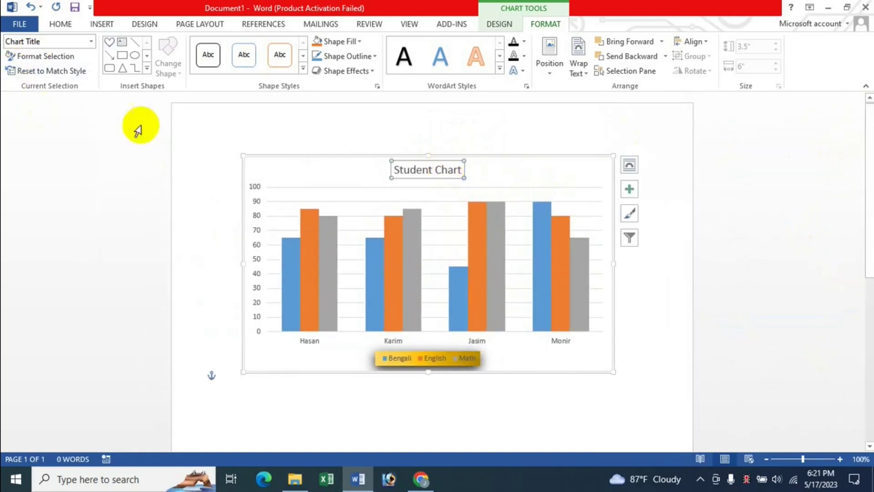
{"action": "left_click", "coordinate": [42, 60]}
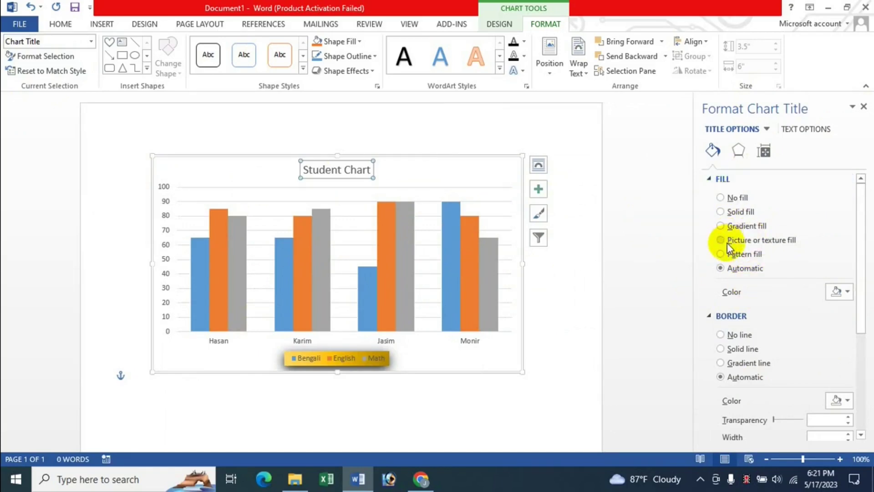
Step: Replace the title's trial pattern fill with a blue preset gradient fill
{"action": "left_click", "coordinate": [747, 255]}
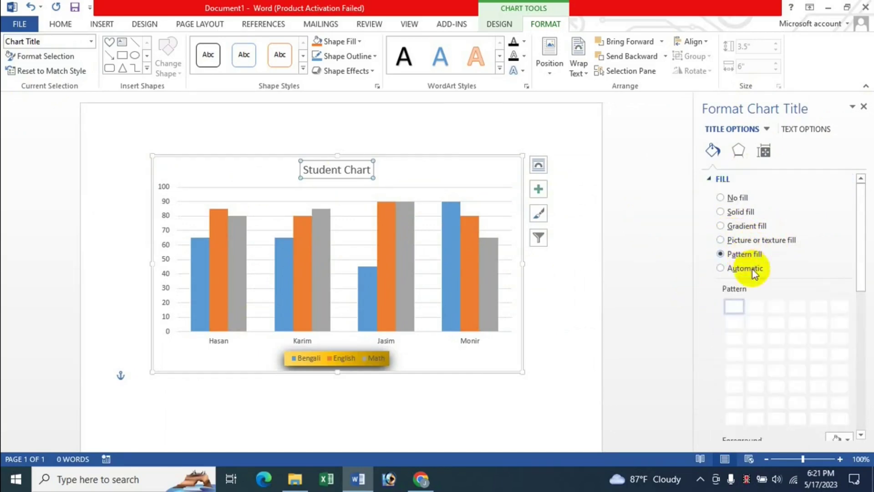
{"action": "left_click", "coordinate": [797, 349]}
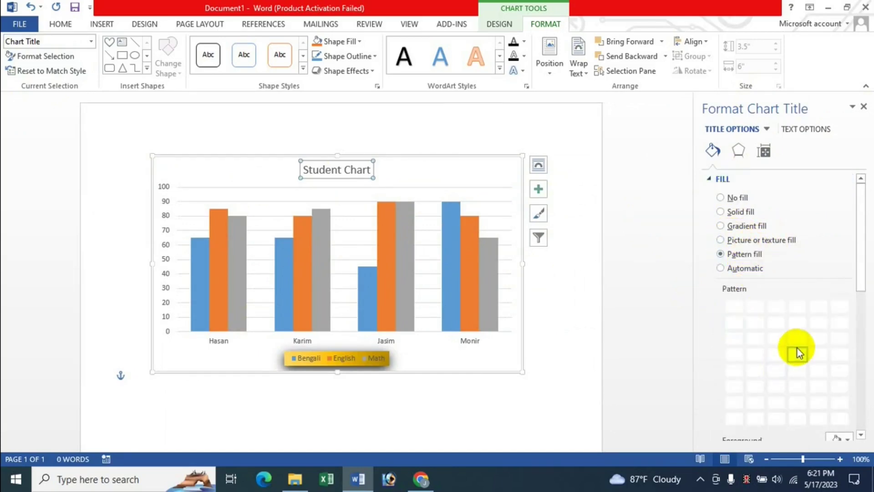
{"action": "left_click", "coordinate": [732, 227]}
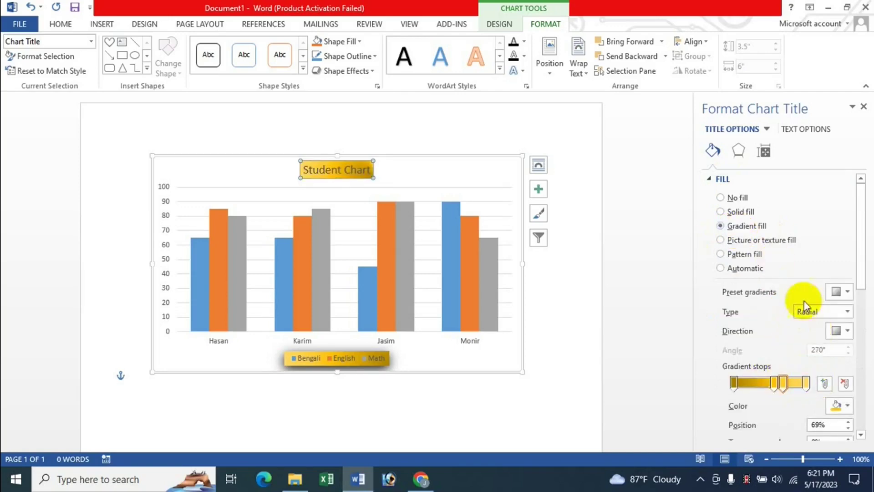
{"action": "left_click", "coordinate": [851, 292]}
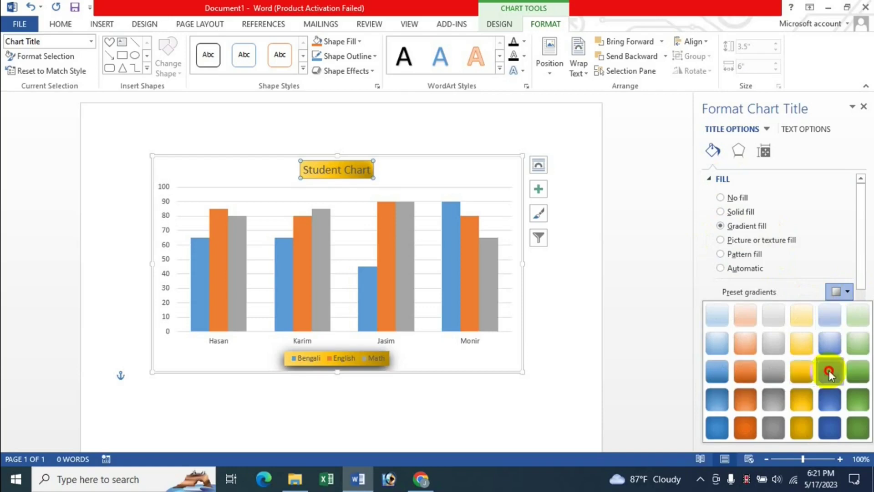
{"action": "left_click", "coordinate": [829, 371]}
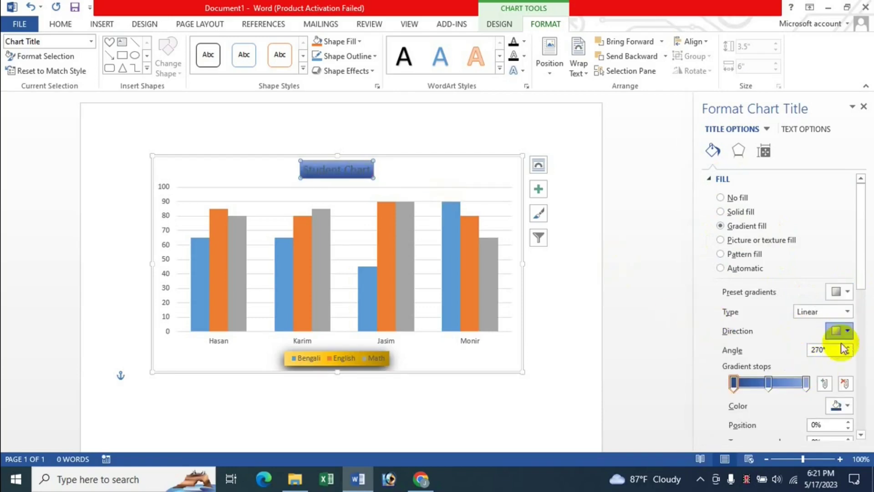
Step: Angle the title's linear gradient diagonally at 225°
{"action": "left_click", "coordinate": [847, 331]}
{"action": "left_click", "coordinate": [800, 376]}
{"action": "scroll", "coordinate": [831, 342], "scroll_direction": "down", "scroll_amount": 3}
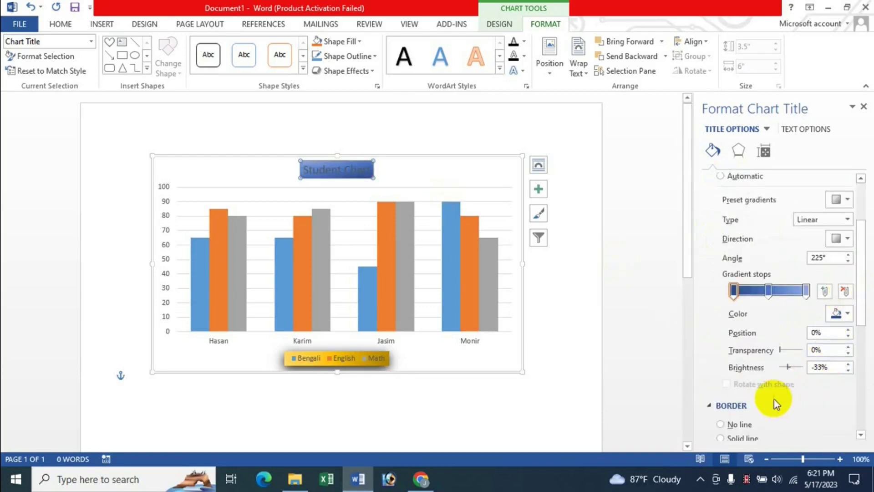
{"action": "scroll", "coordinate": [774, 400], "scroll_direction": "down", "scroll_amount": 2}
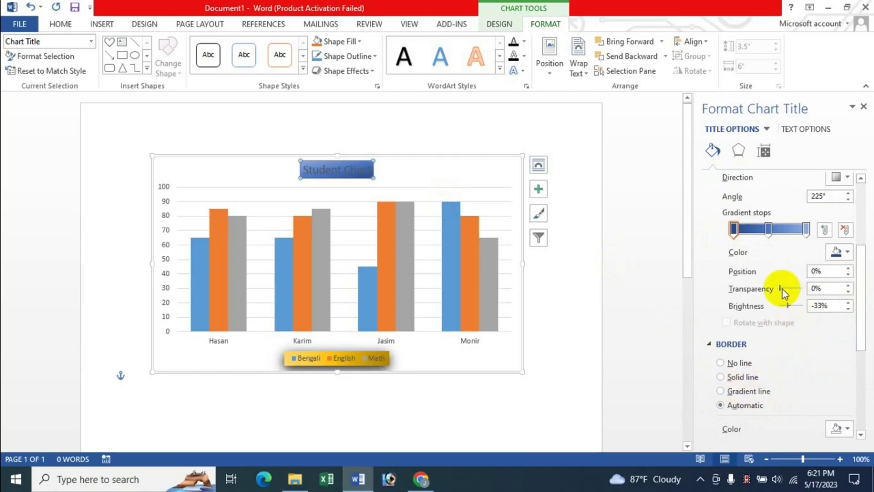
{"action": "scroll", "coordinate": [783, 302], "scroll_direction": "up", "scroll_amount": 2}
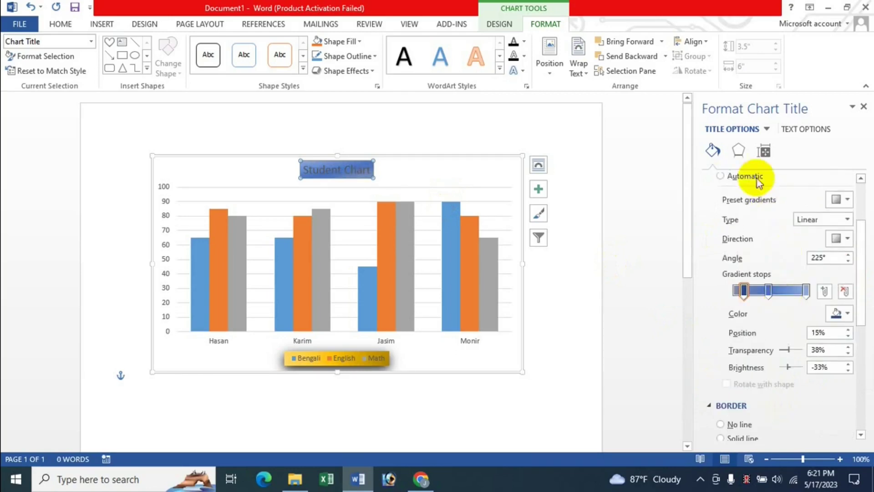
Step: Apply a preset drop shadow to the chart title, then close the Format Chart Title pane
{"action": "left_click", "coordinate": [739, 150]}
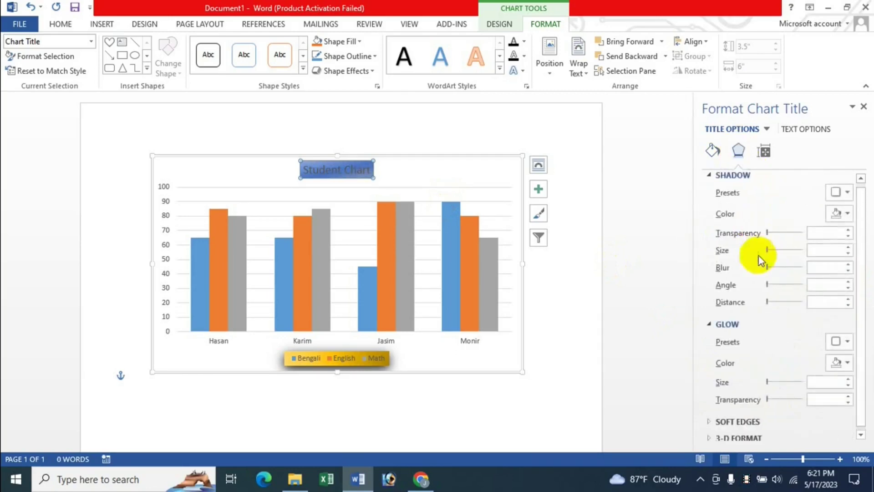
{"action": "left_click", "coordinate": [772, 234]}
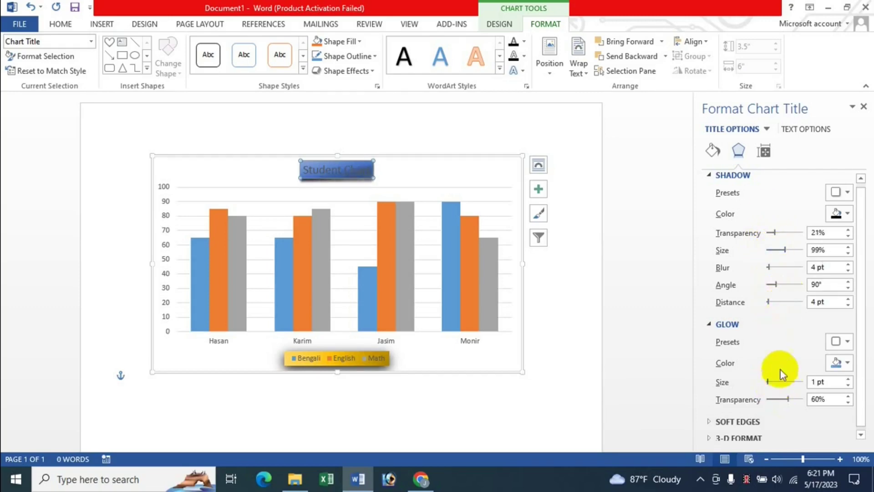
{"action": "left_click", "coordinate": [765, 151]}
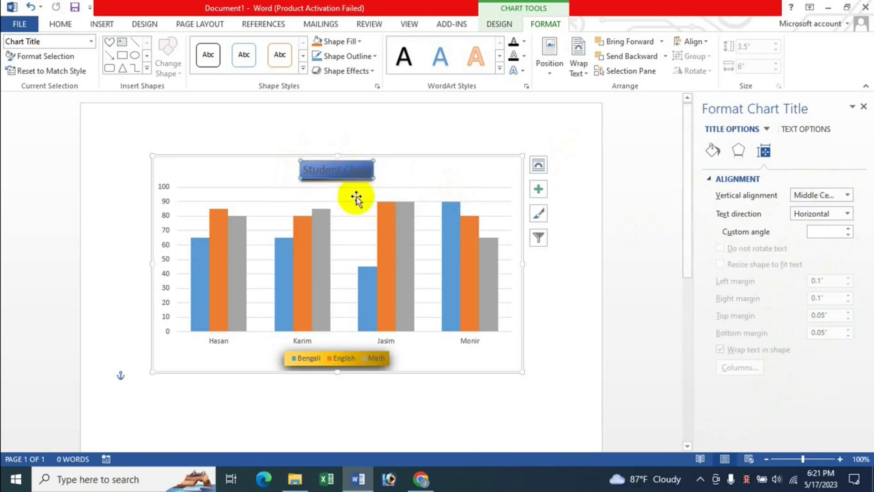
{"action": "left_click", "coordinate": [863, 108]}
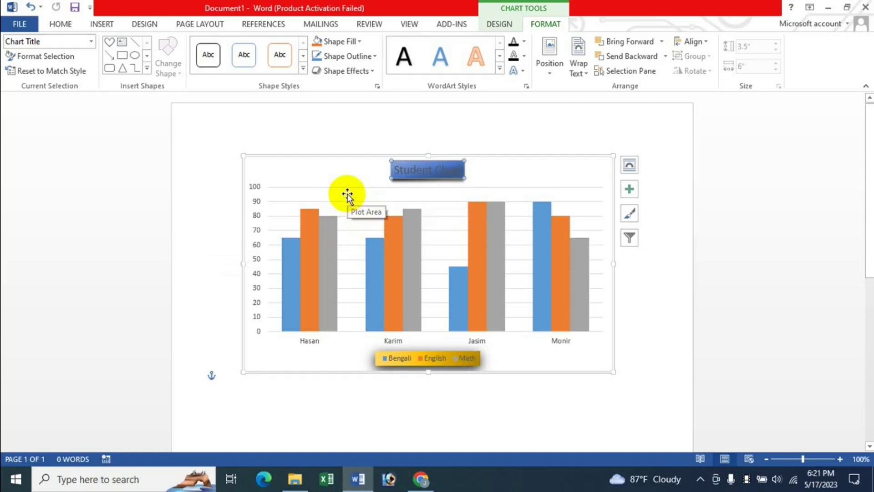
Step: Select the chart's Plot Area and open its Format Plot Area settings
{"action": "left_click", "coordinate": [348, 194]}
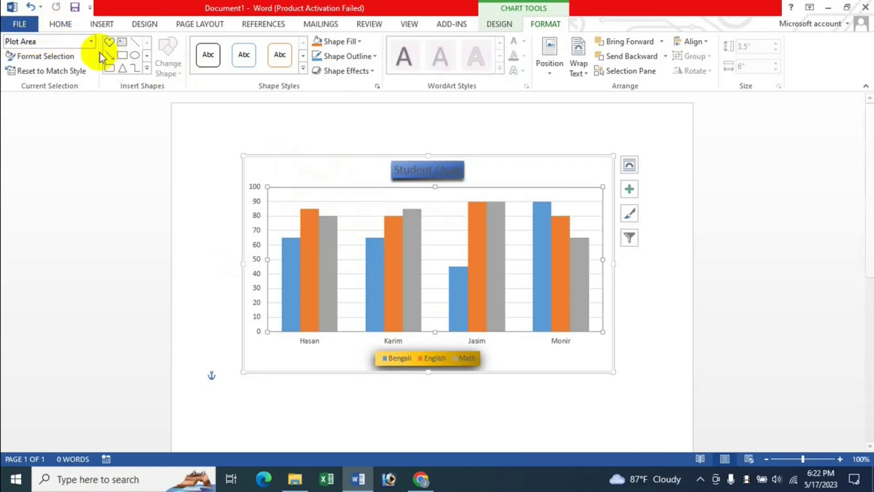
{"action": "left_click", "coordinate": [91, 41]}
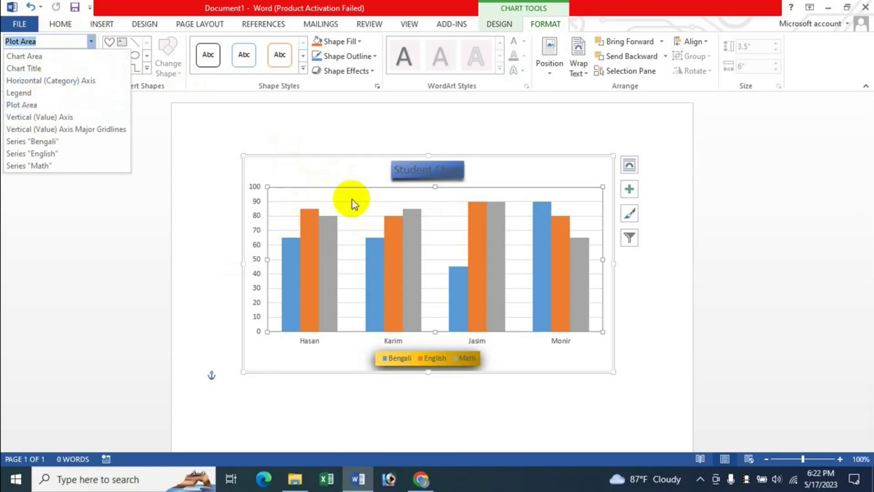
{"action": "left_click", "coordinate": [406, 20]}
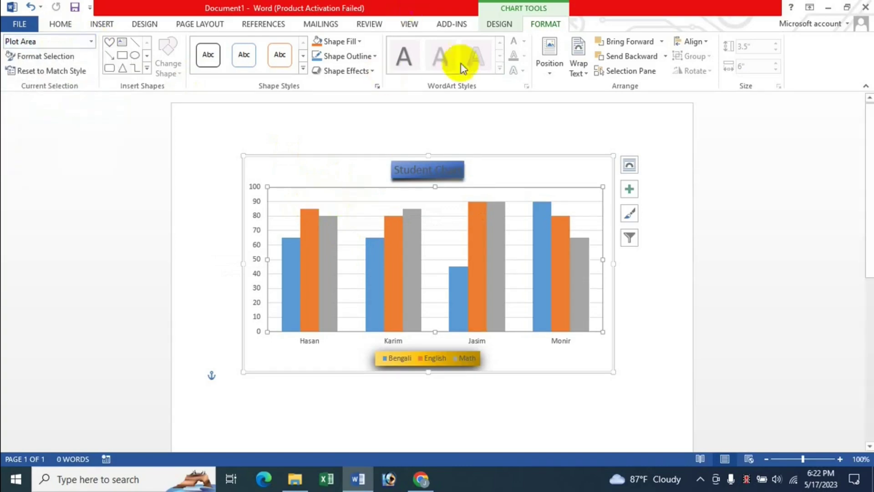
{"action": "double_click", "coordinate": [372, 190]}
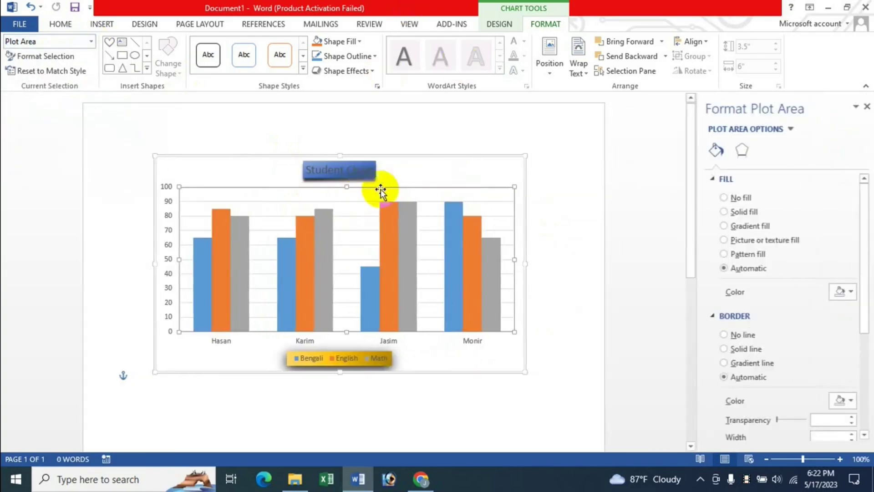
{"action": "left_click", "coordinate": [865, 107]}
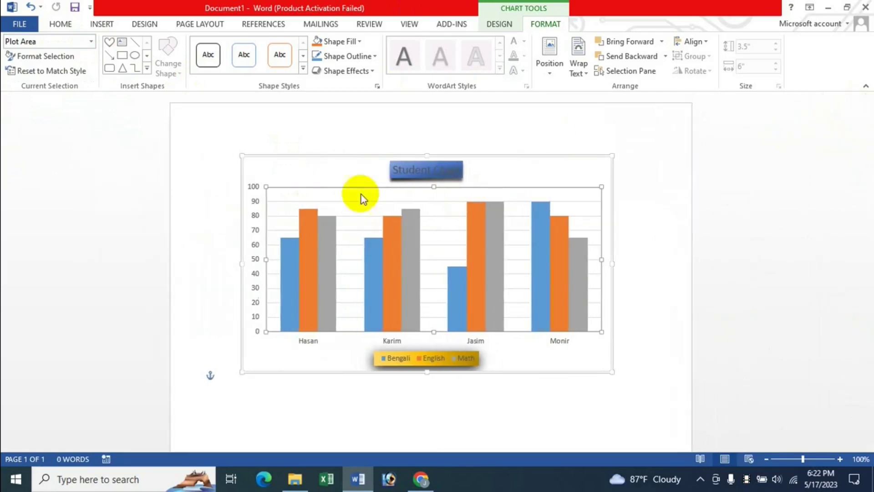
{"action": "right_click", "coordinate": [360, 188]}
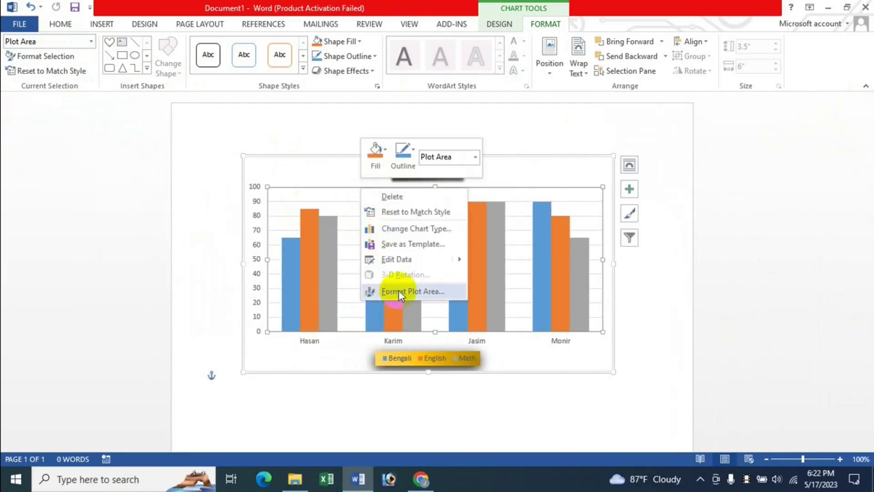
{"action": "key", "text": "Escape"}
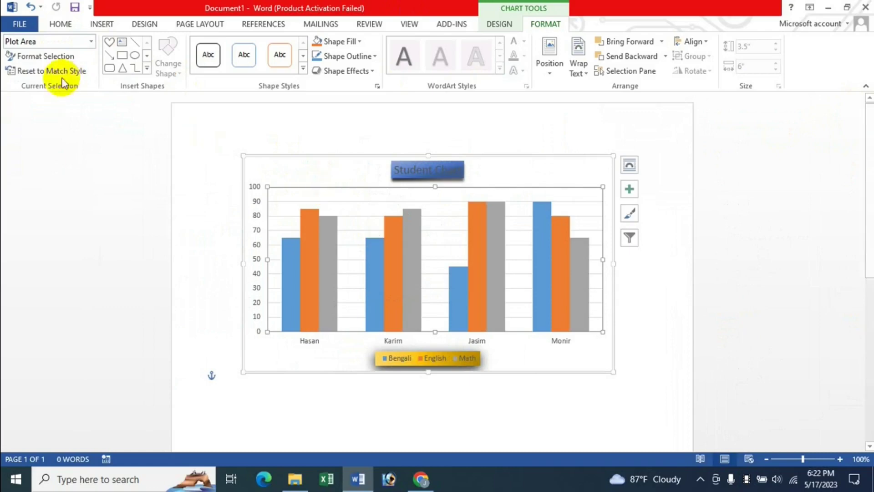
{"action": "left_click", "coordinate": [45, 56]}
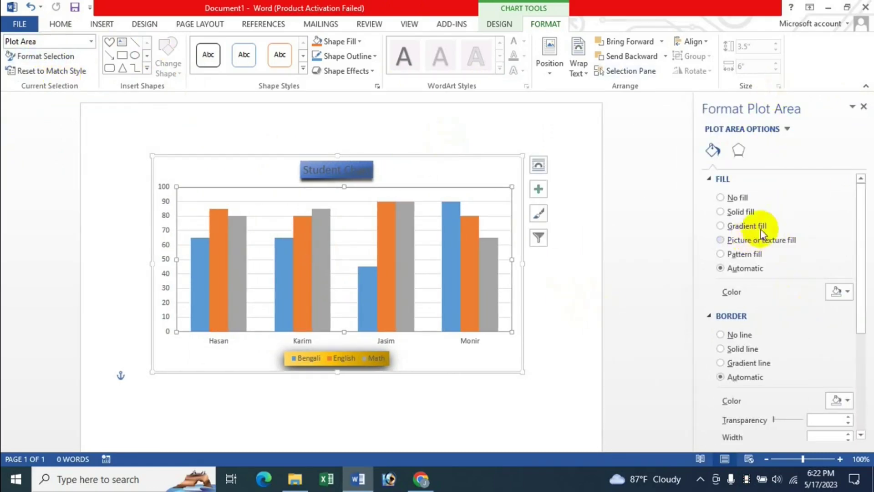
Step: Fill the plot area with the green radial preset gradient
{"action": "left_click", "coordinate": [739, 228]}
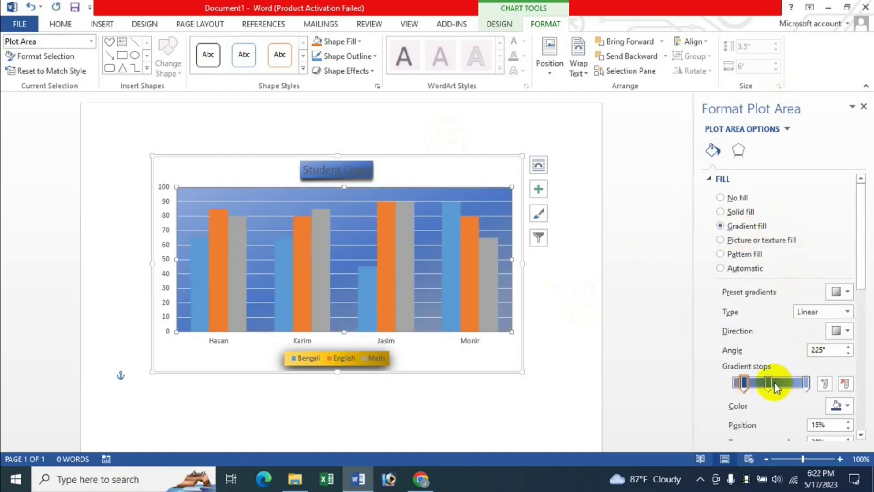
{"action": "left_click", "coordinate": [788, 384]}
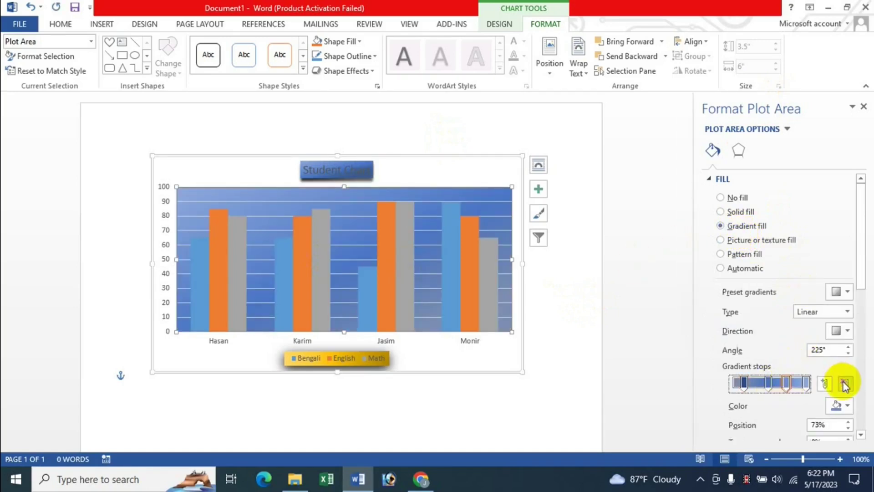
{"action": "left_click", "coordinate": [847, 331]}
{"action": "left_click", "coordinate": [805, 373]}
{"action": "left_click", "coordinate": [846, 292]}
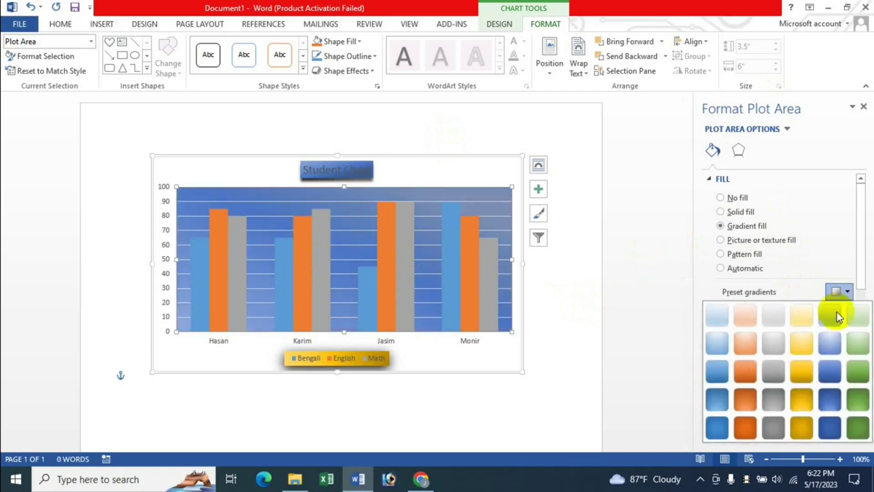
{"action": "left_click", "coordinate": [859, 345]}
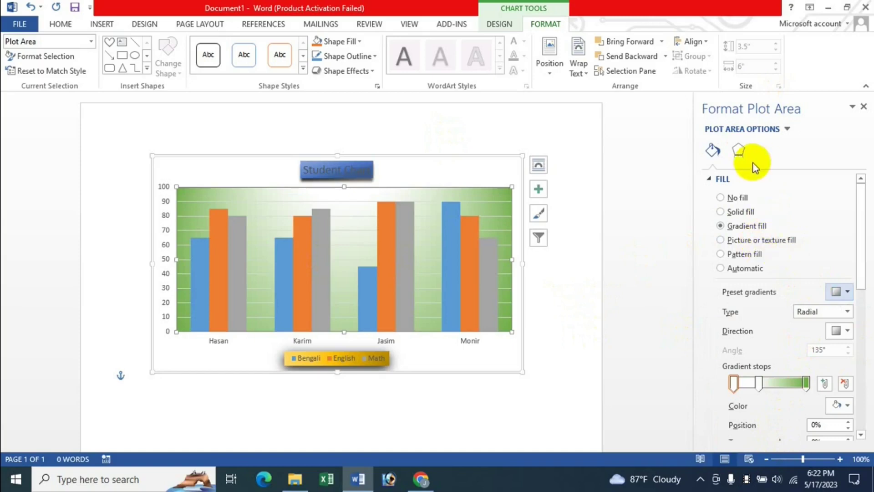
{"action": "left_click", "coordinate": [739, 150]}
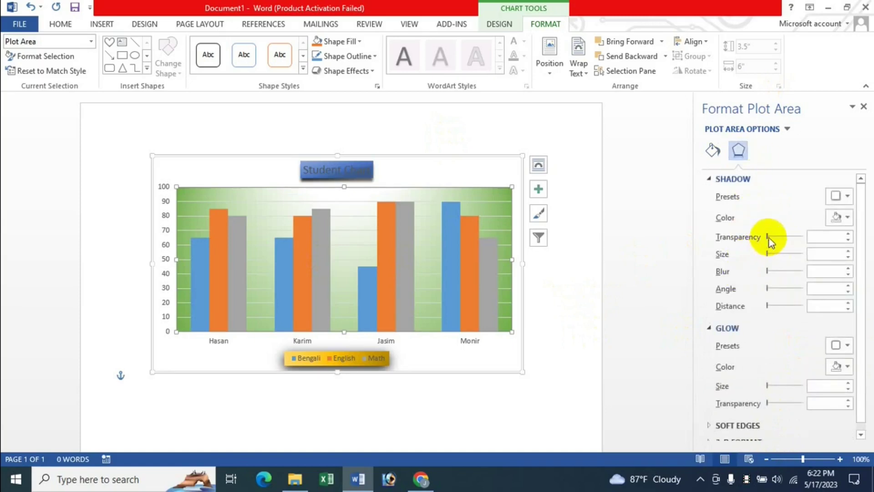
Step: Add a shadow and a 23 pt glow at about 57% transparency to the plot area
{"action": "left_click", "coordinate": [769, 238]}
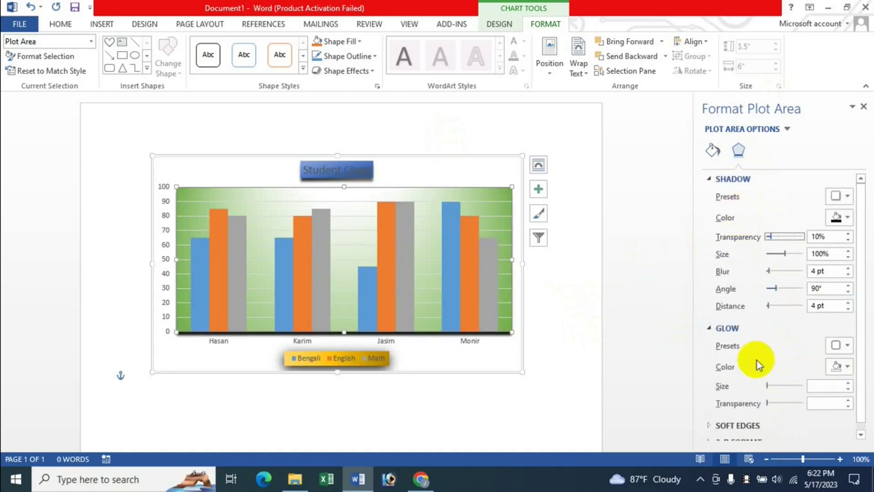
{"action": "left_click", "coordinate": [768, 402]}
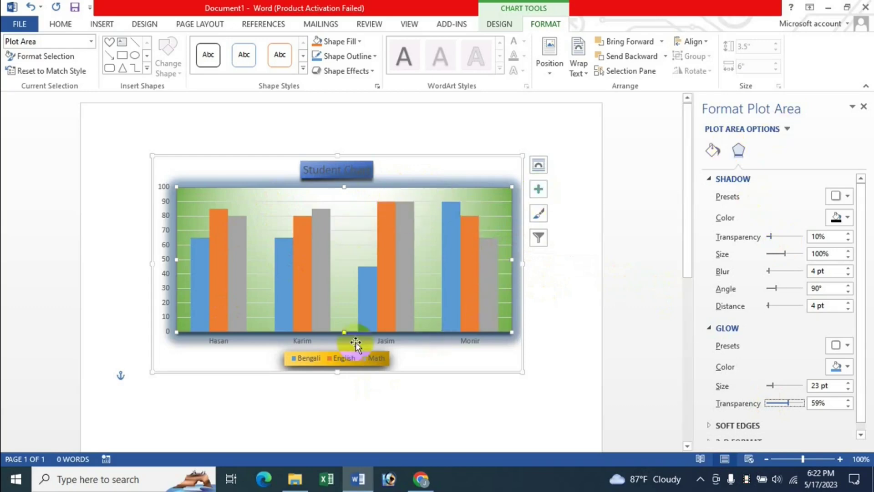
{"action": "key", "text": "Left"}
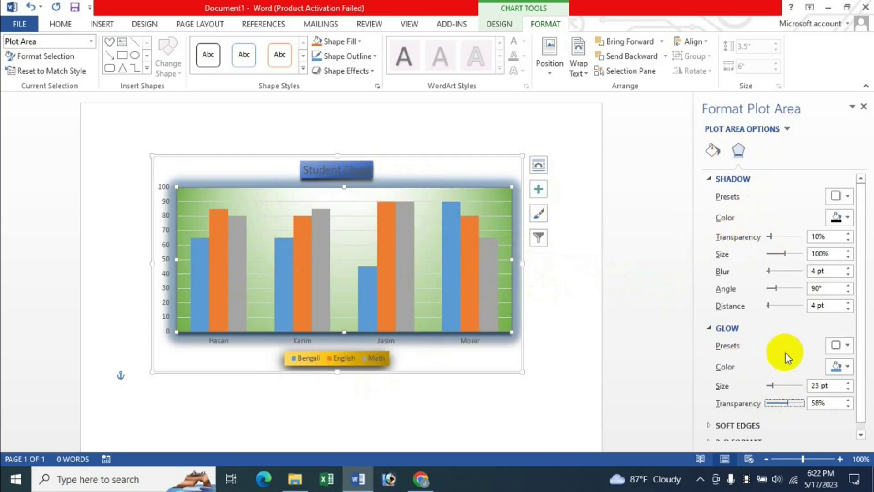
{"action": "scroll", "coordinate": [853, 292], "scroll_direction": "down", "scroll_amount": 1}
{"action": "key", "text": "Left"}
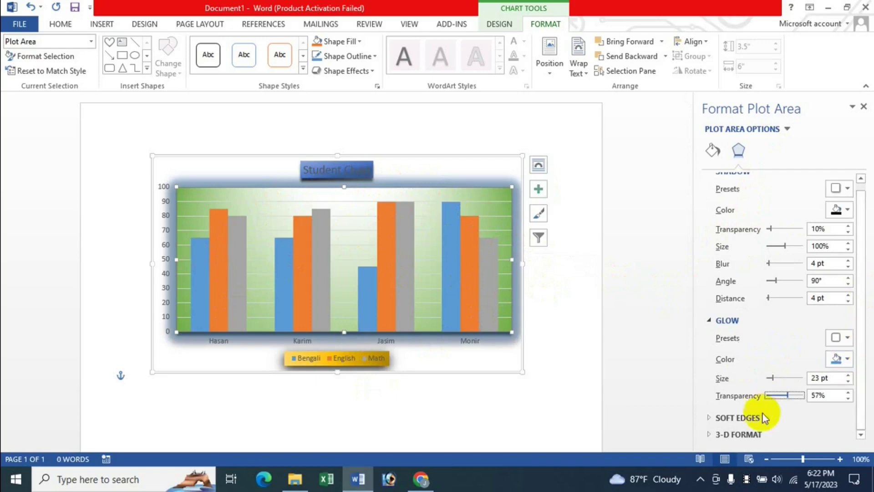
Step: Give the plot area a 1.5 × 7 pt top bevel and close the formatting pane
{"action": "left_click", "coordinate": [740, 435]}
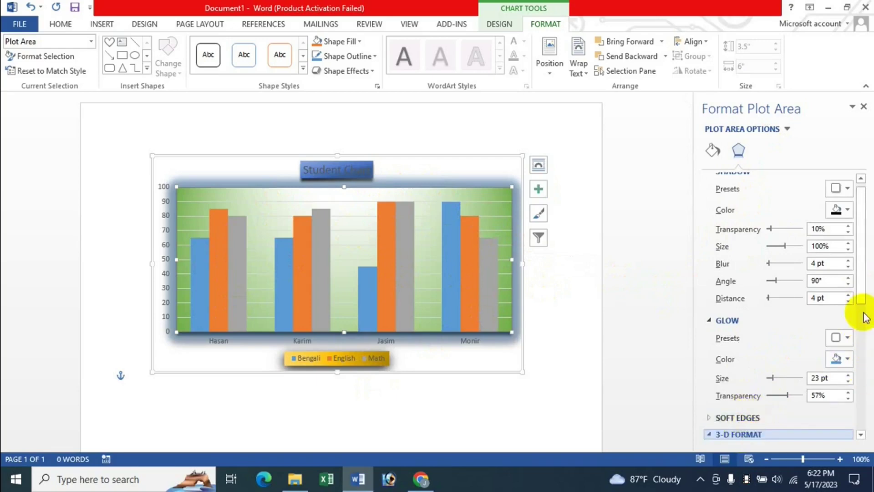
{"action": "scroll", "coordinate": [864, 342], "scroll_direction": "down", "scroll_amount": 10}
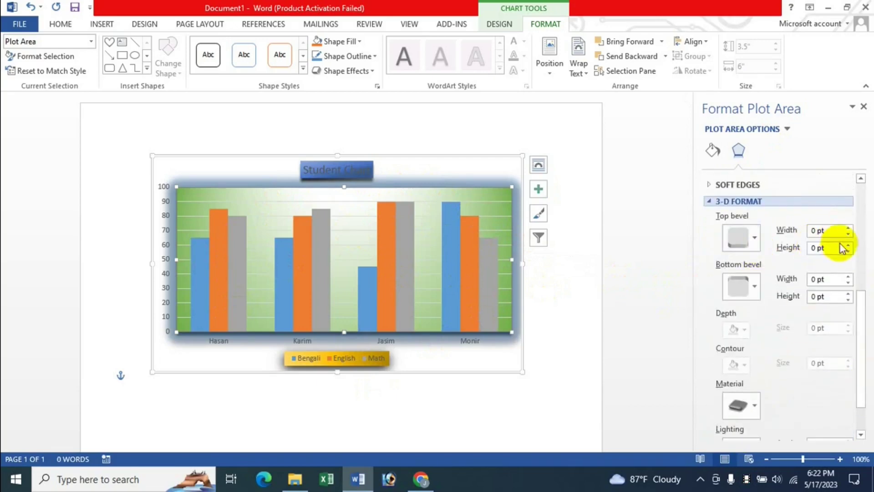
{"action": "left_click", "coordinate": [849, 229]}
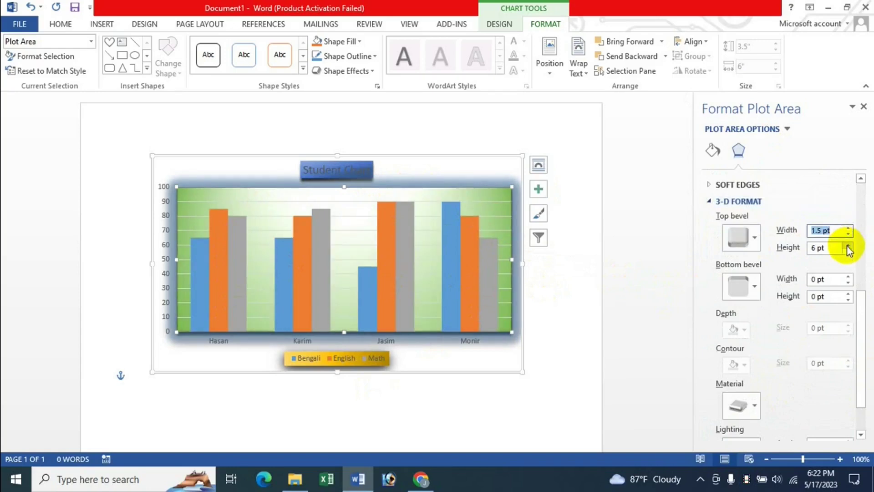
{"action": "left_click", "coordinate": [848, 245]}
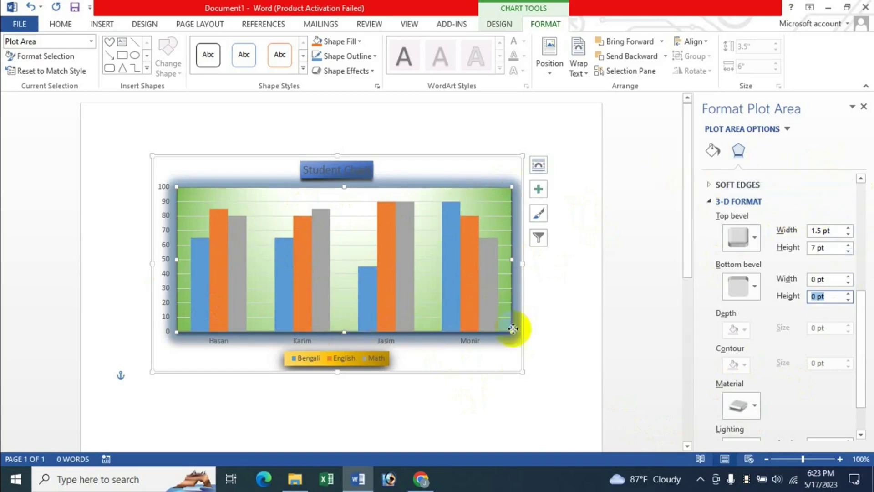
{"action": "left_click", "coordinate": [864, 108]}
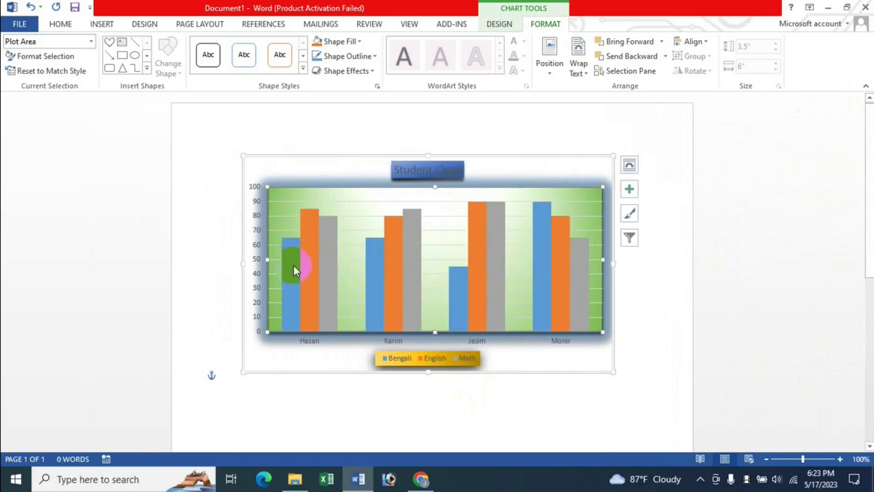
Step: Select Series "Bengali", open Format Data Series, and raise Series Overlap to 5%
{"action": "left_click", "coordinate": [92, 43]}
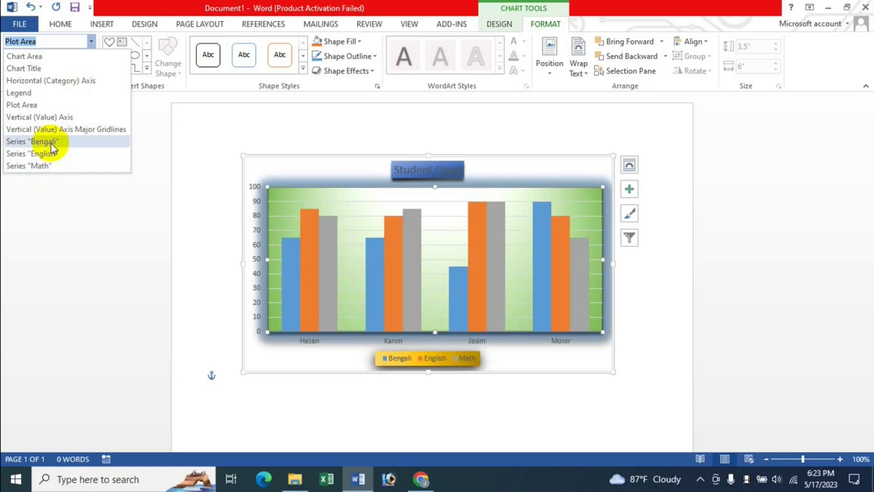
{"action": "left_click", "coordinate": [52, 144]}
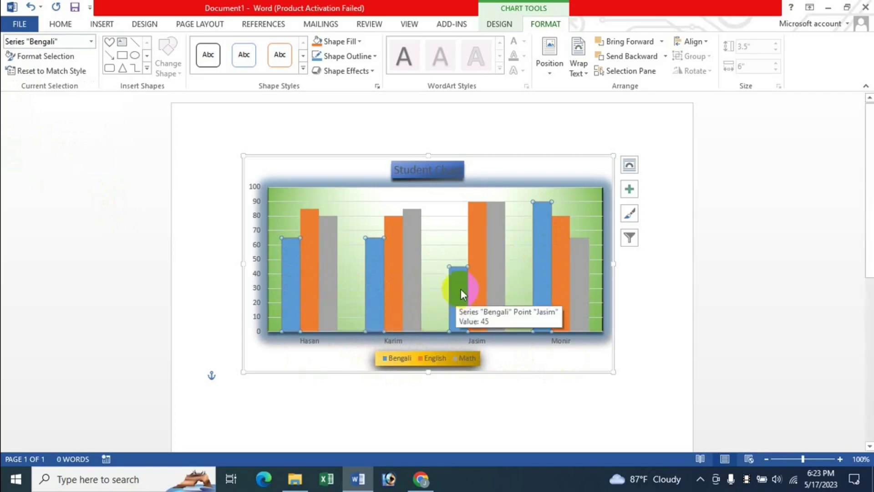
{"action": "left_click", "coordinate": [45, 56]}
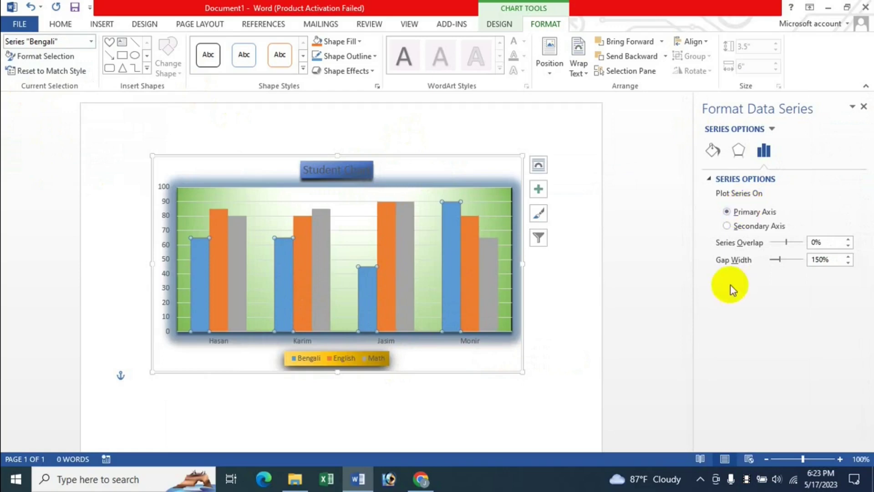
{"action": "left_click", "coordinate": [313, 260]}
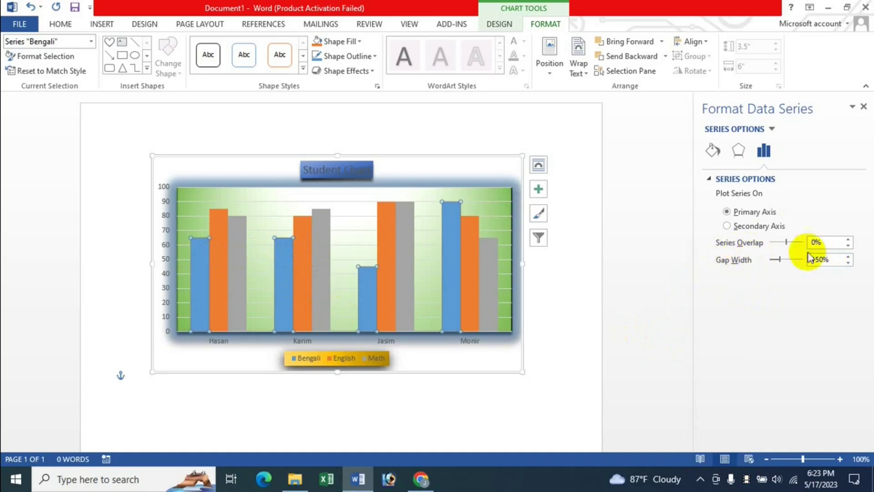
{"action": "left_click", "coordinate": [849, 241]}
{"action": "left_click", "coordinate": [849, 241]}
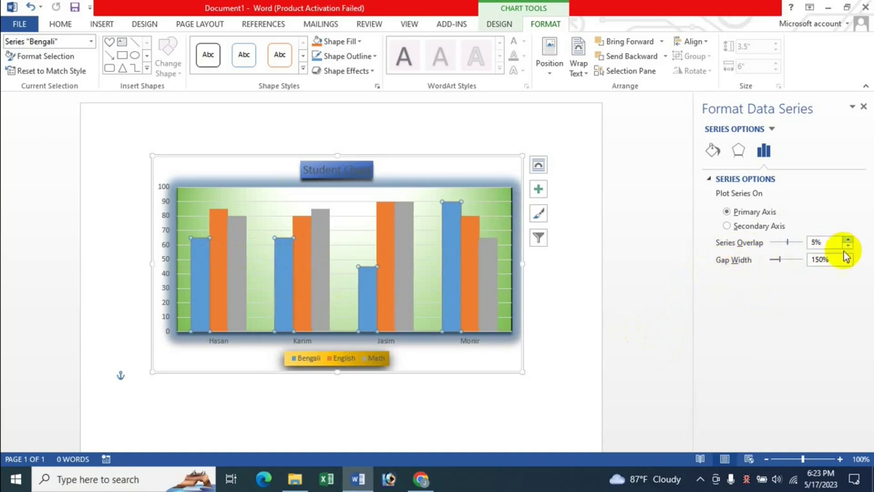
{"action": "left_click", "coordinate": [739, 150]}
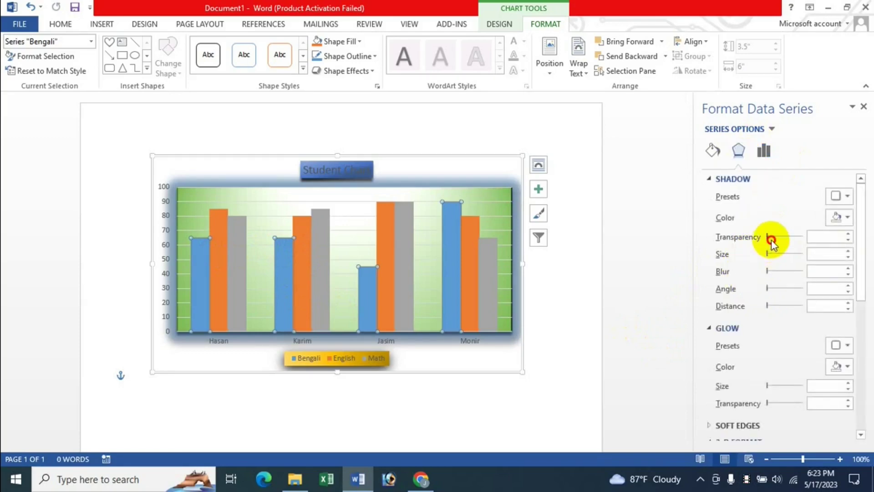
Step: Give the Bengali bars a preset red shadow with a 42 pt blur
{"action": "left_click", "coordinate": [770, 237]}
{"action": "left_click_drag", "start_coordinate": [776, 272], "coordinate": [791, 256]}
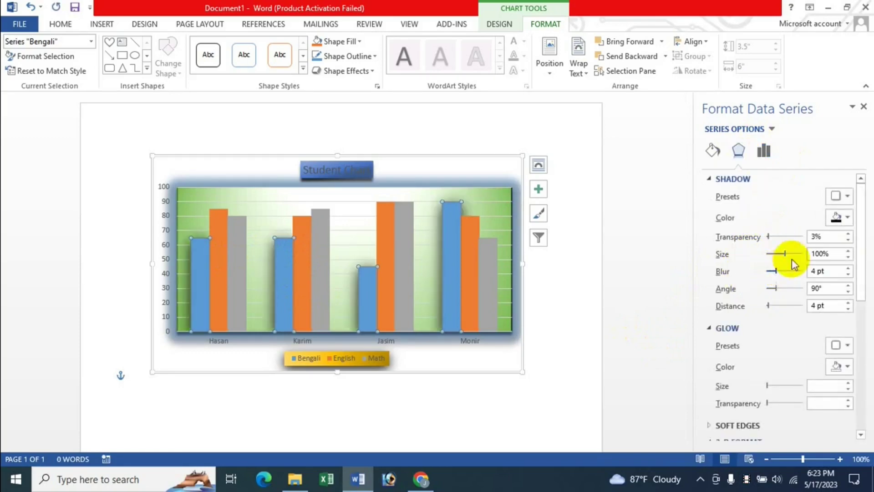
{"action": "left_click", "coordinate": [843, 217]}
{"action": "left_click", "coordinate": [825, 287]}
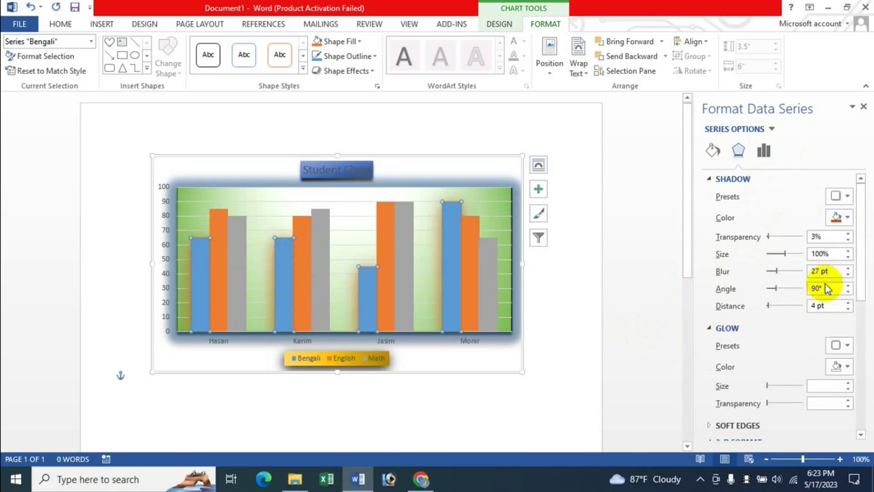
{"action": "left_click", "coordinate": [845, 197]}
{"action": "left_click", "coordinate": [837, 323]}
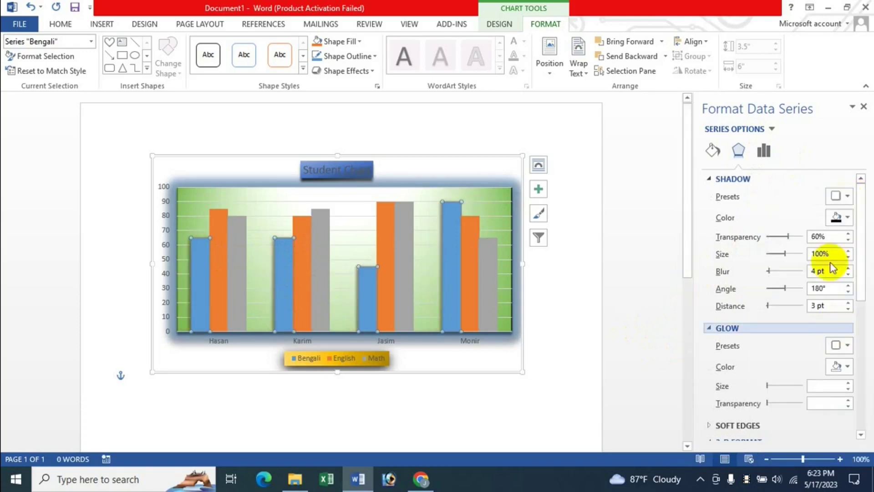
{"action": "left_click", "coordinate": [845, 218]}
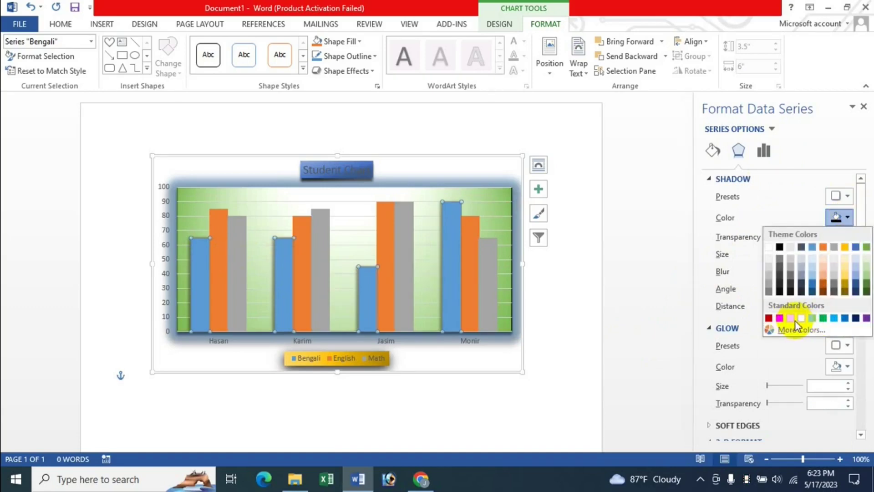
{"action": "left_click", "coordinate": [780, 318]}
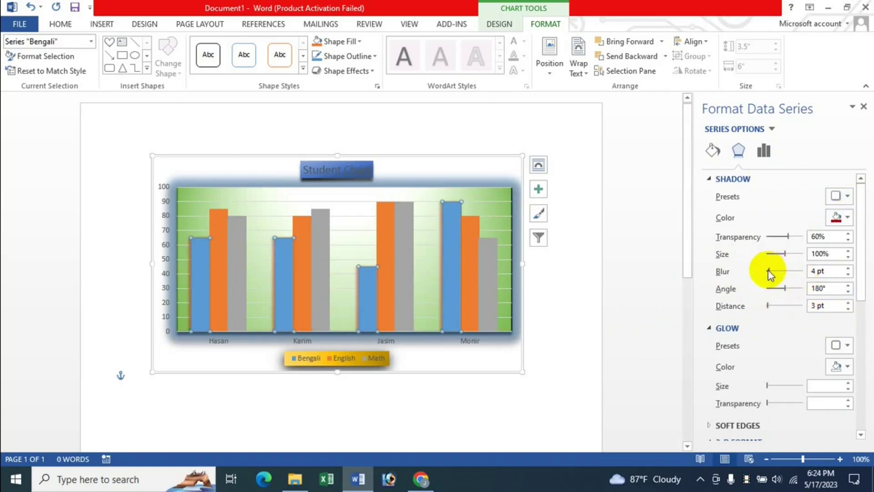
{"action": "left_click_drag", "start_coordinate": [781, 271], "coordinate": [783, 272]}
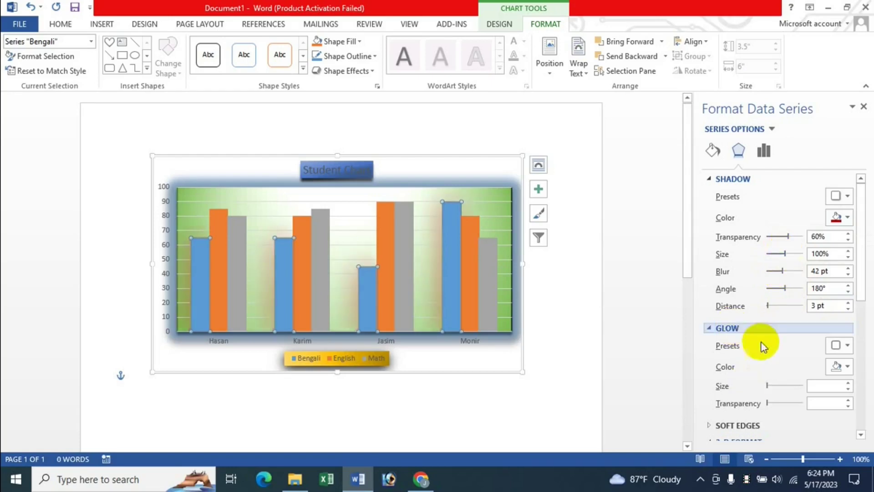
Step: Add an orange 11 pt, 60% glow to the Bengali bars and close the pane
{"action": "left_click_drag", "start_coordinate": [769, 386], "coordinate": [784, 385]}
{"action": "left_click", "coordinate": [842, 346]}
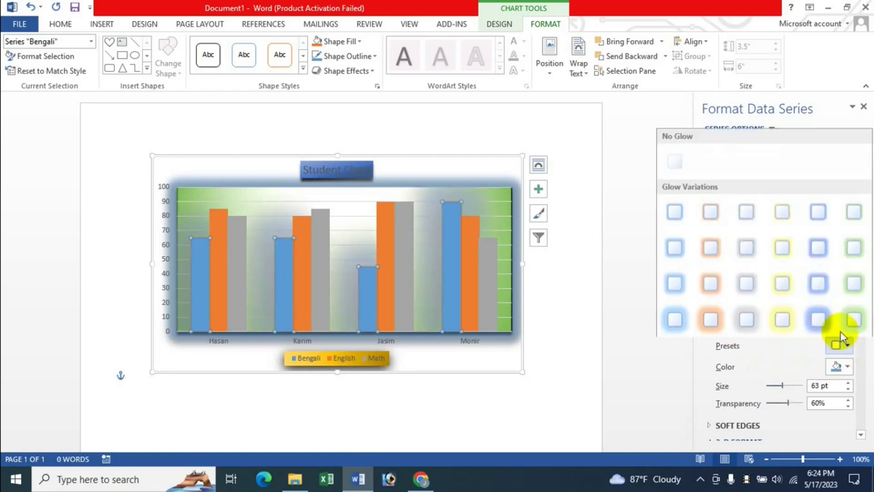
{"action": "left_click", "coordinate": [745, 296]}
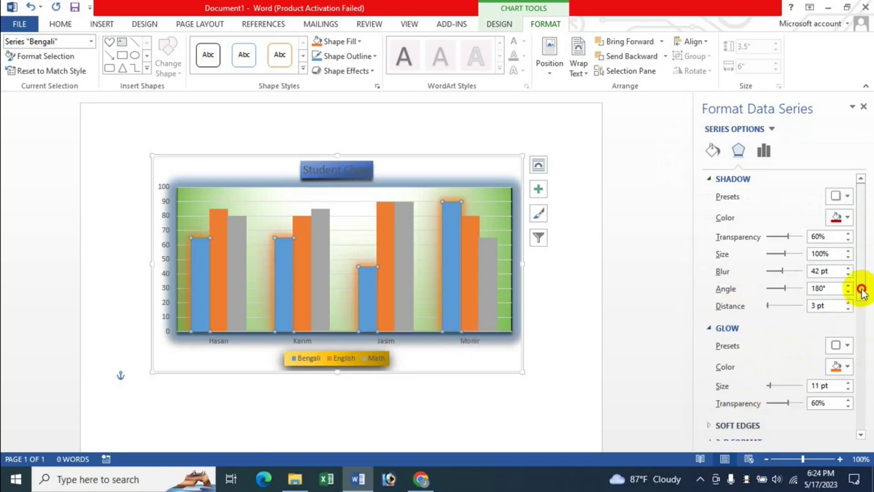
{"action": "mouse_move", "coordinate": [861, 289]}
{"action": "left_mouse_down"}
{"action": "mouse_move", "coordinate": [859, 424]}
{"action": "mouse_move", "coordinate": [851, 244]}
{"action": "left_mouse_up"}
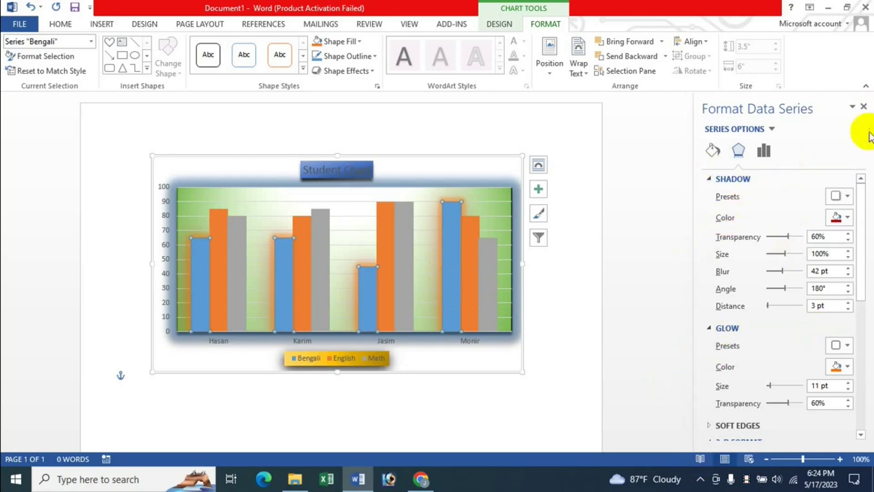
{"action": "left_click", "coordinate": [864, 106]}
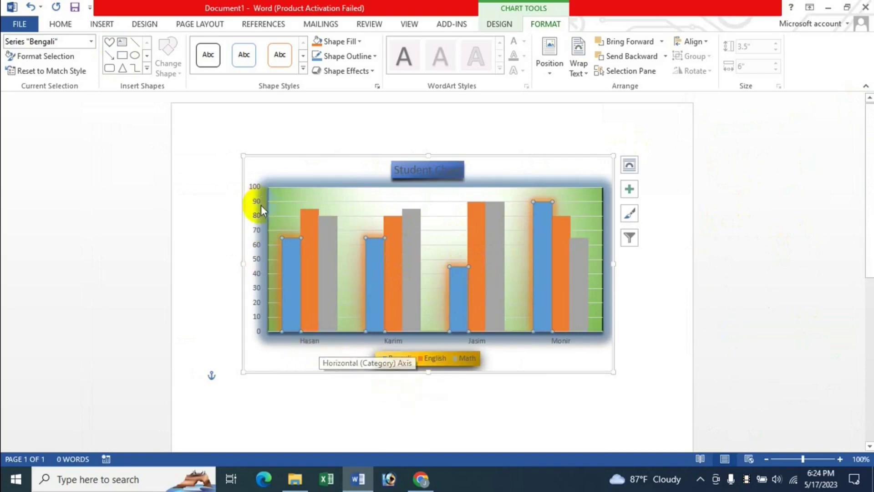
Step: Select the horizontal category axis and open its Format Axis effects settings
{"action": "left_click", "coordinate": [316, 343]}
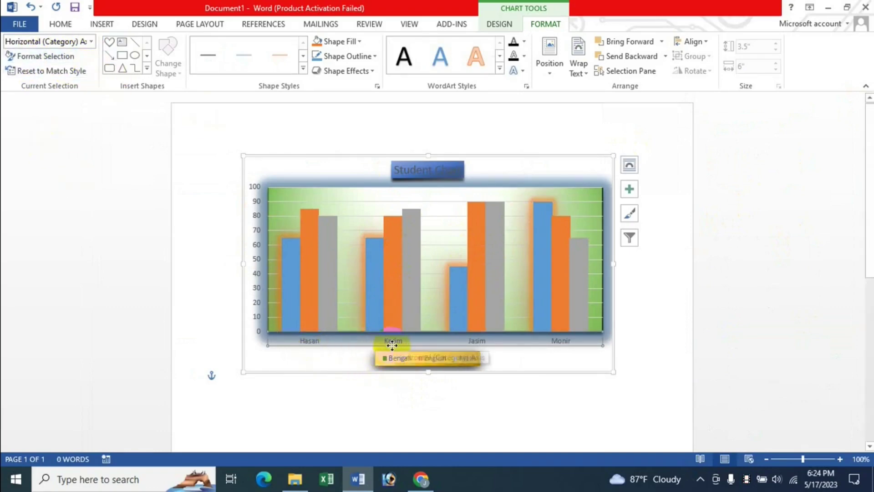
{"action": "left_click", "coordinate": [57, 56]}
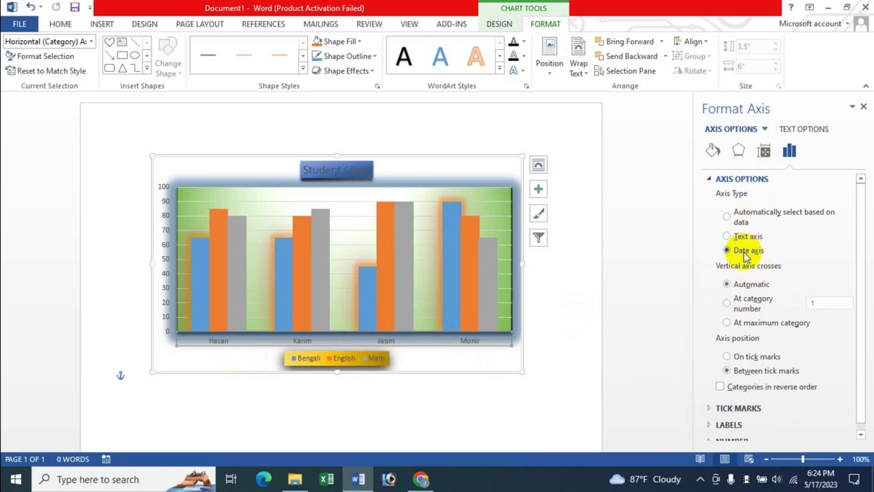
{"action": "left_click", "coordinate": [739, 222]}
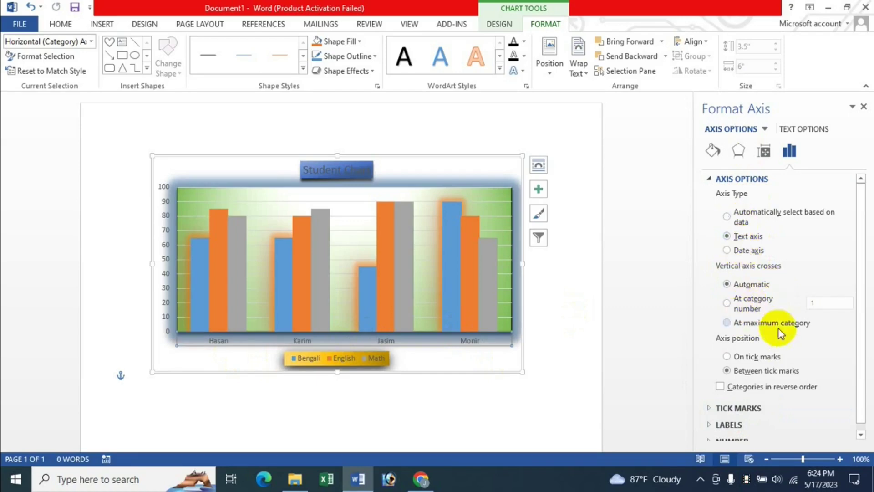
{"action": "left_click", "coordinate": [765, 154]}
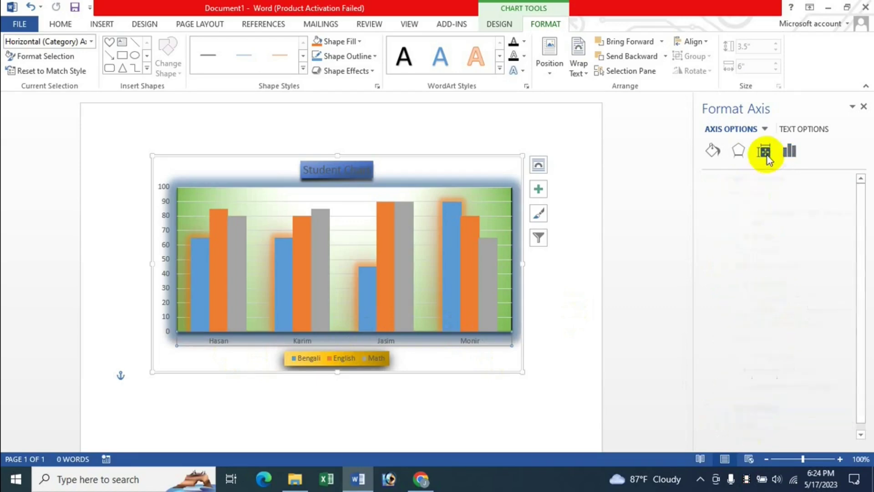
{"action": "left_click", "coordinate": [738, 150]}
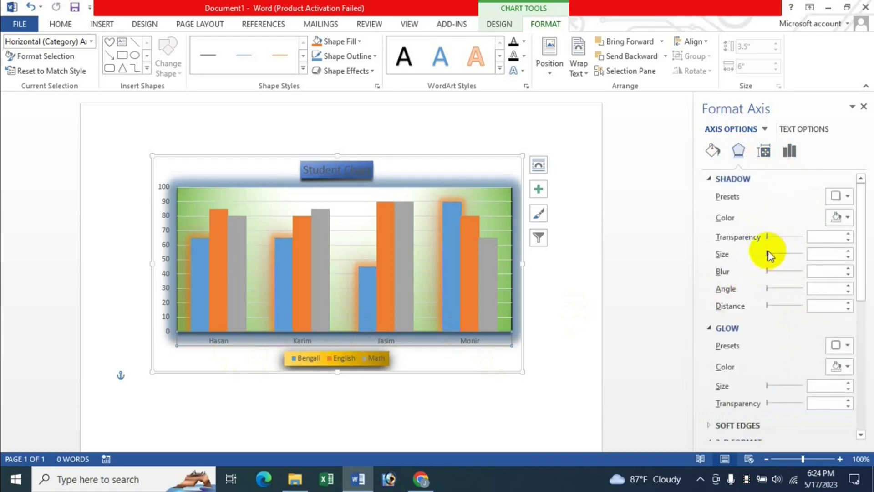
Step: Give the axis labels a red shadow and a red 26 pt glow at 60% transparency
{"action": "left_click_drag", "start_coordinate": [771, 237], "coordinate": [785, 254]}
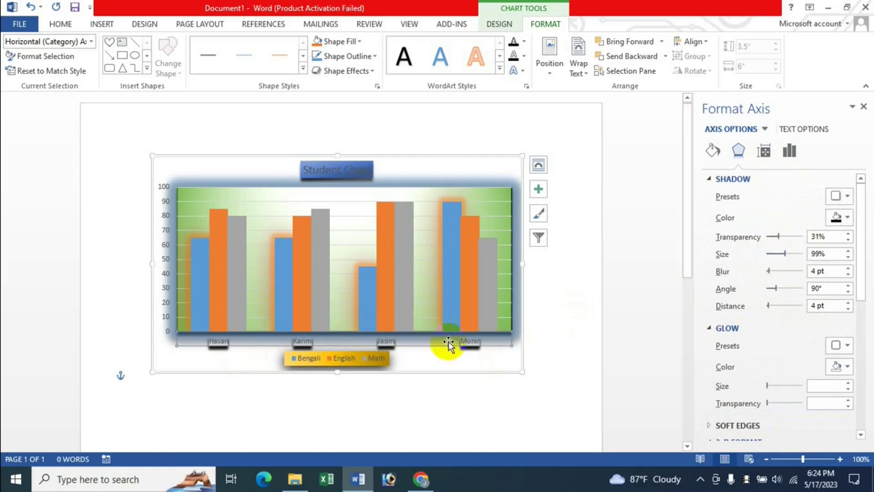
{"action": "left_click", "coordinate": [840, 196]}
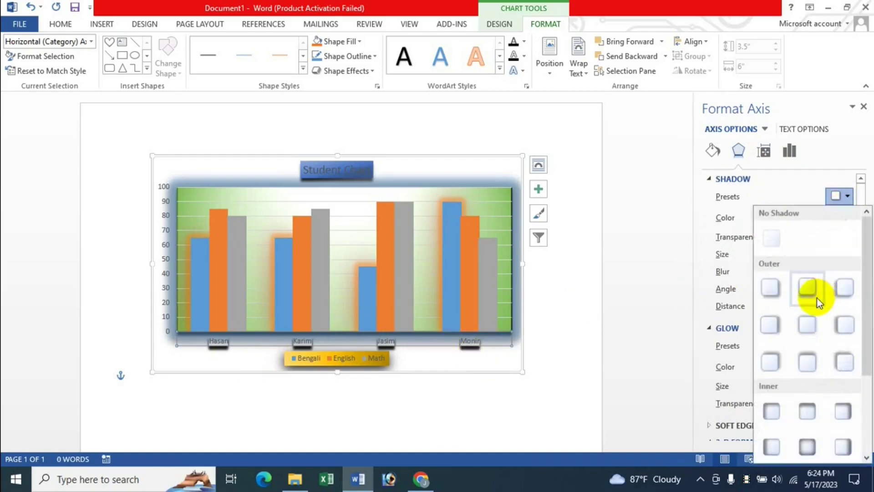
{"action": "left_click", "coordinate": [842, 217]}
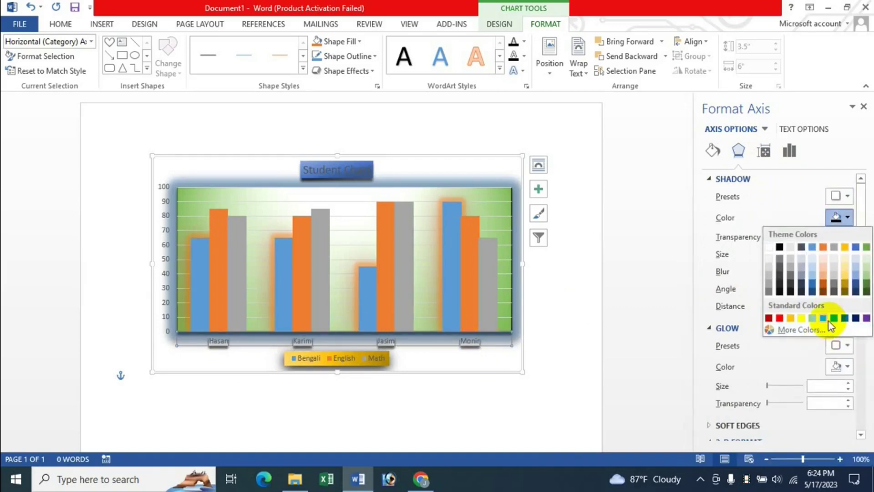
{"action": "left_click", "coordinate": [825, 318]}
{"action": "left_click", "coordinate": [841, 218]}
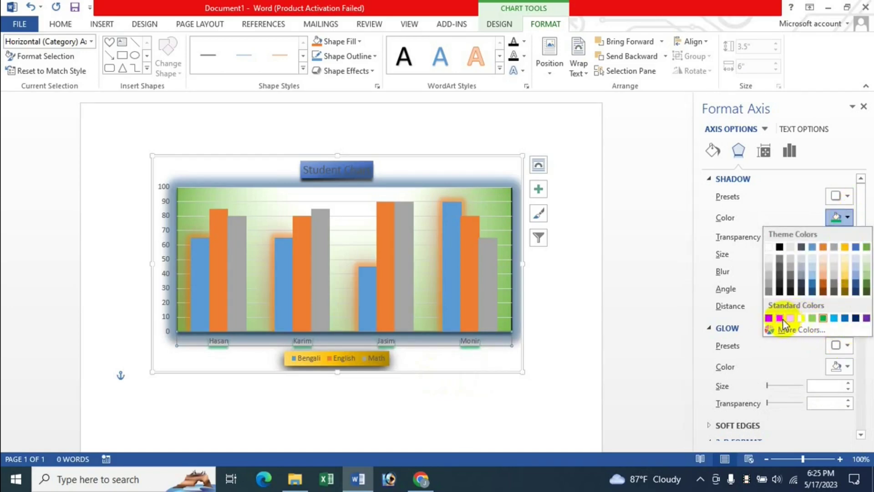
{"action": "left_click", "coordinate": [780, 318]}
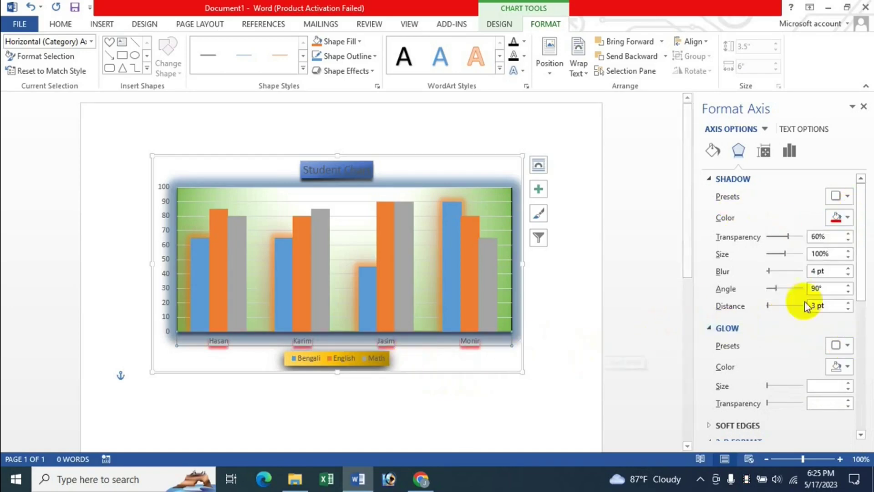
{"action": "left_click", "coordinate": [773, 386]}
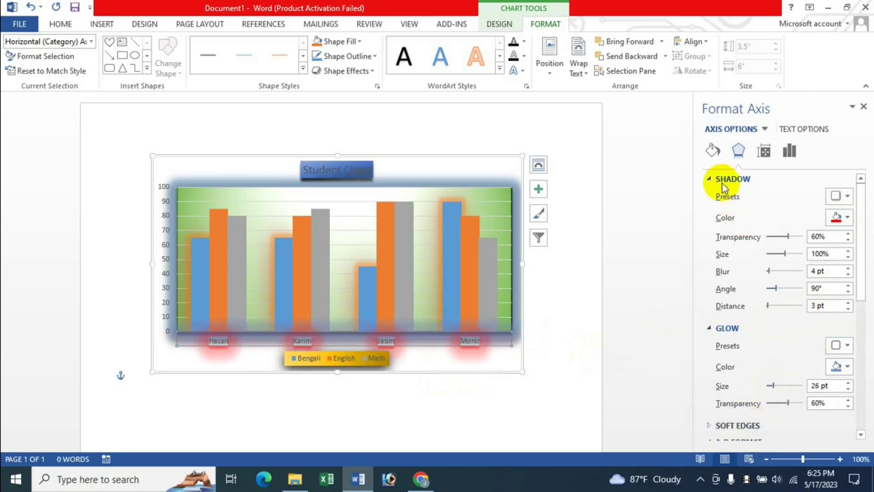
{"action": "left_click", "coordinate": [713, 150]}
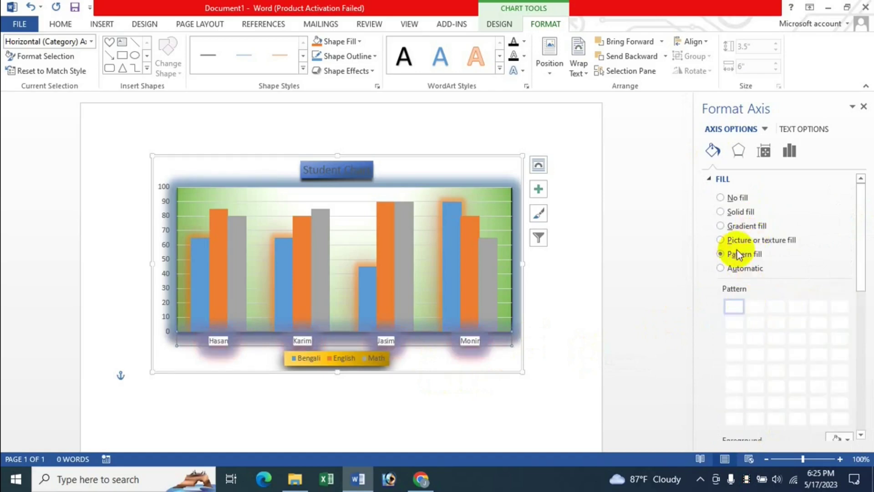
Step: Fill the horizontal axis labels solid yellow at 33% transparency and close Format Axis
{"action": "left_click", "coordinate": [742, 226]}
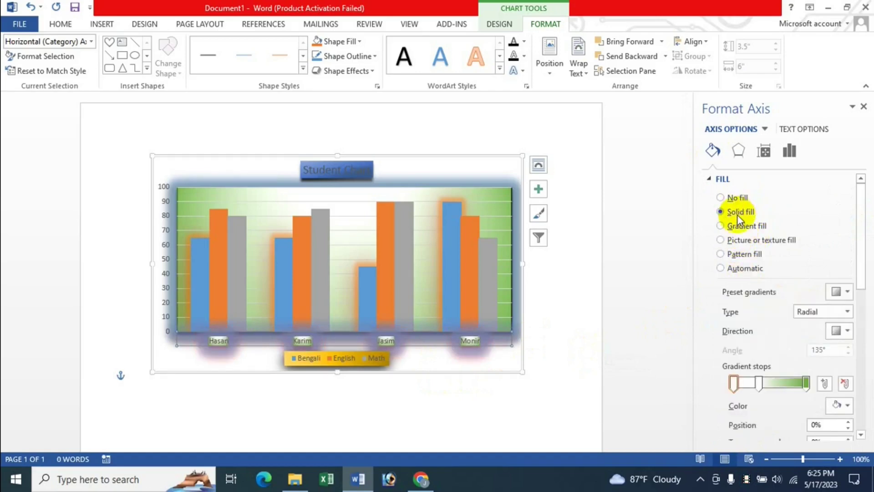
{"action": "left_click", "coordinate": [737, 213]}
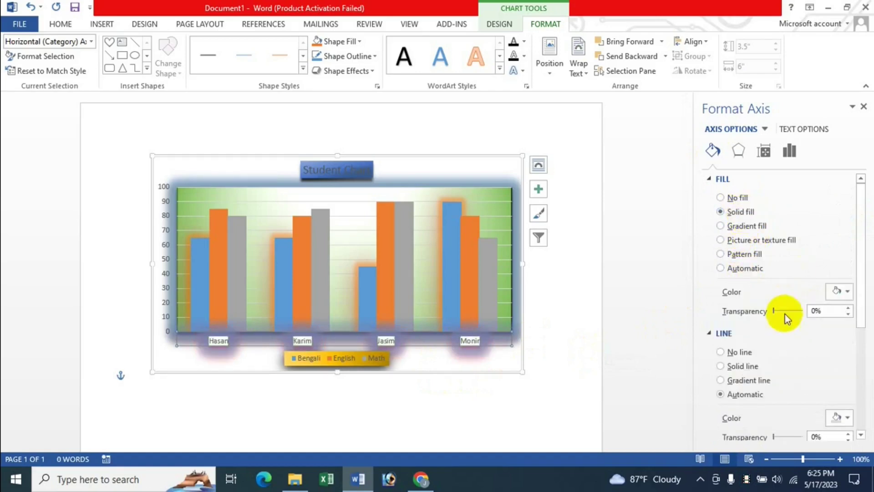
{"action": "left_click", "coordinate": [839, 291]}
{"action": "left_click", "coordinate": [844, 358]}
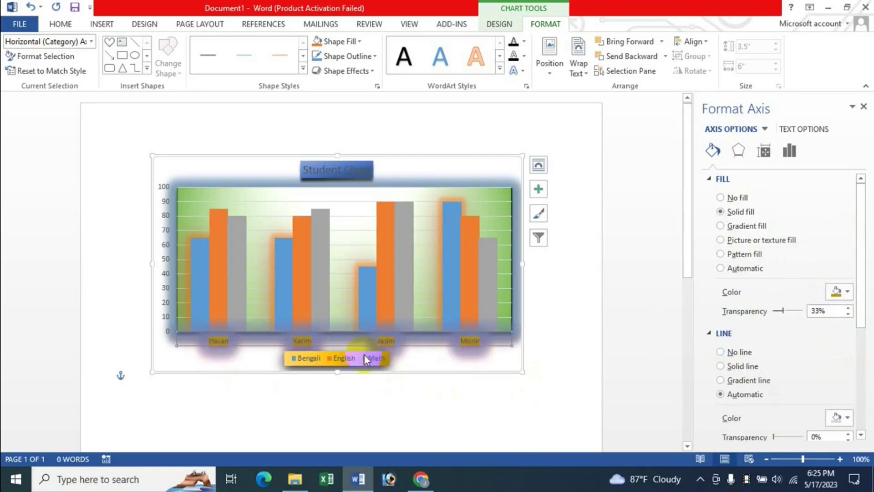
{"action": "left_click", "coordinate": [839, 291]}
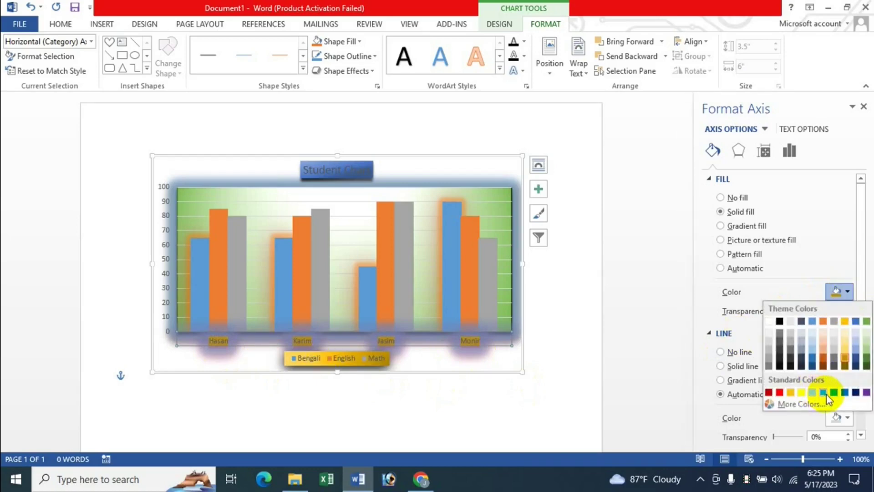
{"action": "left_click", "coordinate": [802, 394]}
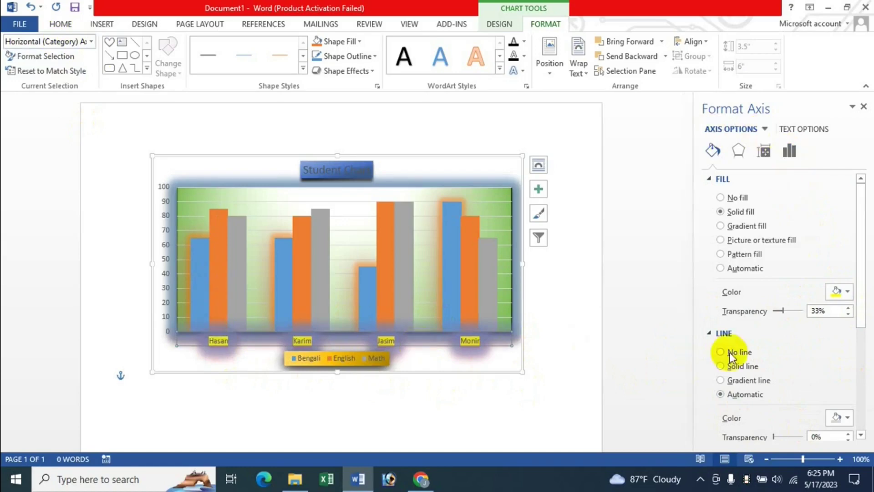
{"action": "left_click", "coordinate": [864, 106]}
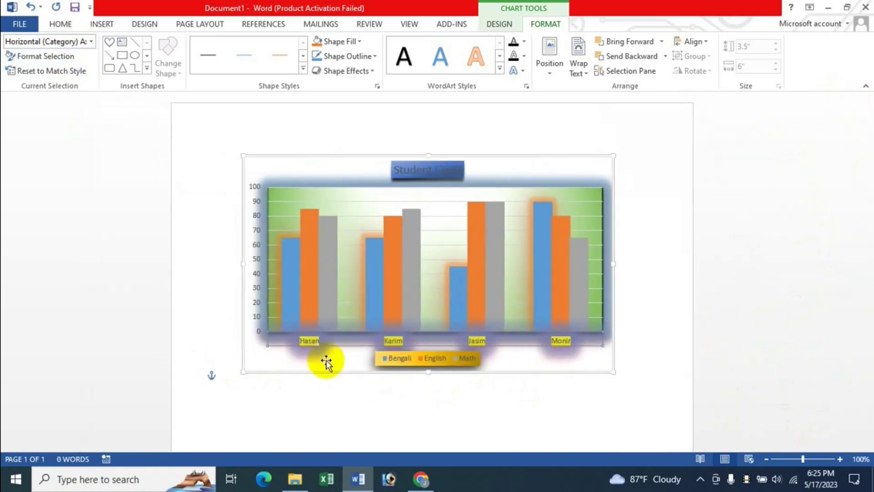
Step: Select the vertical value axis, open its formatting, and add an outer shadow to its labels
{"action": "left_click", "coordinate": [253, 211]}
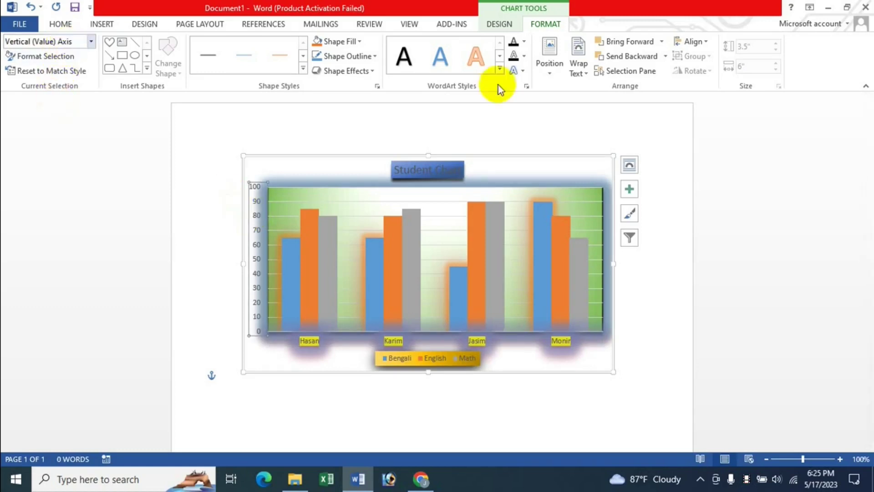
{"action": "double_click", "coordinate": [255, 182]}
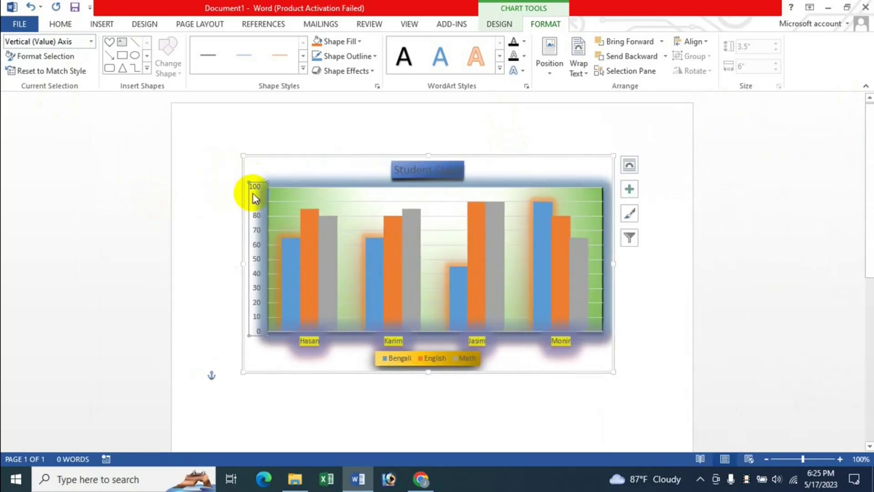
{"action": "right_click", "coordinate": [254, 194]}
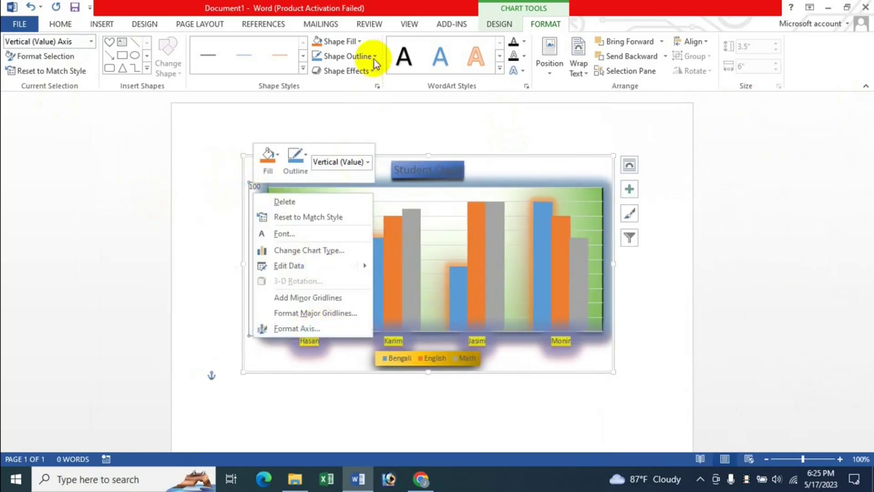
{"action": "key", "text": "Escape"}
{"action": "left_click", "coordinate": [61, 57]}
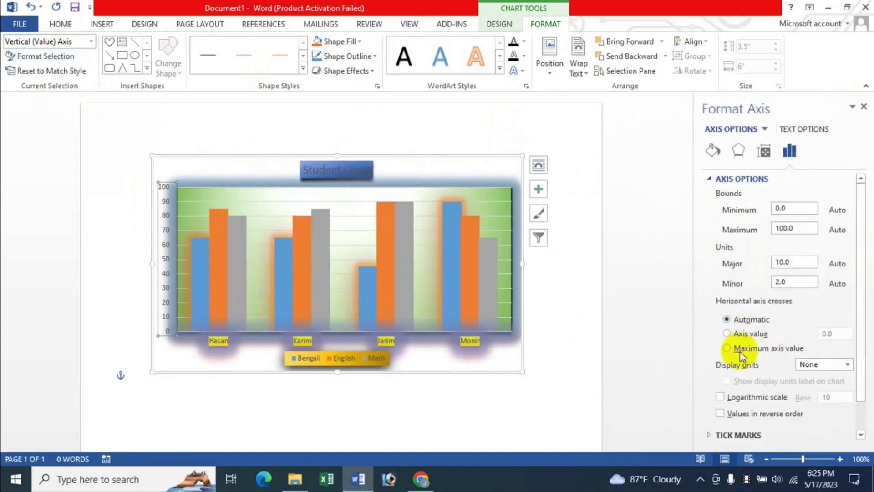
{"action": "left_click", "coordinate": [765, 151]}
{"action": "left_click", "coordinate": [745, 150]}
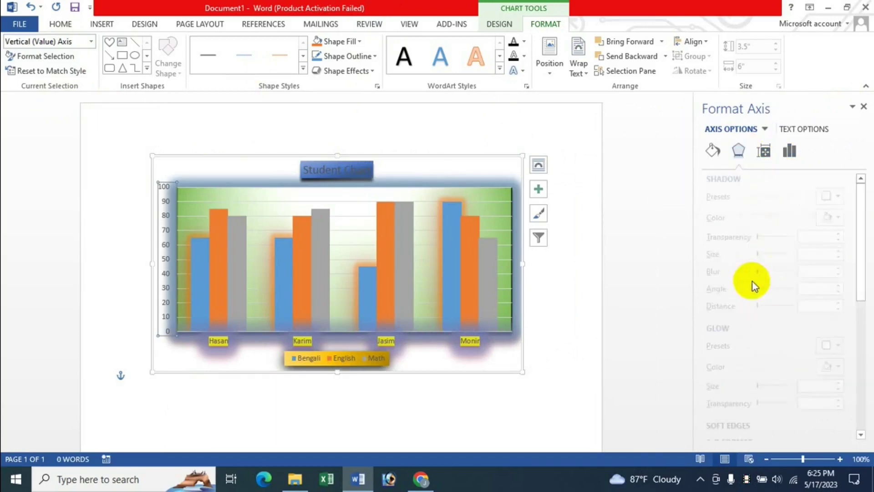
{"action": "left_click", "coordinate": [769, 255]}
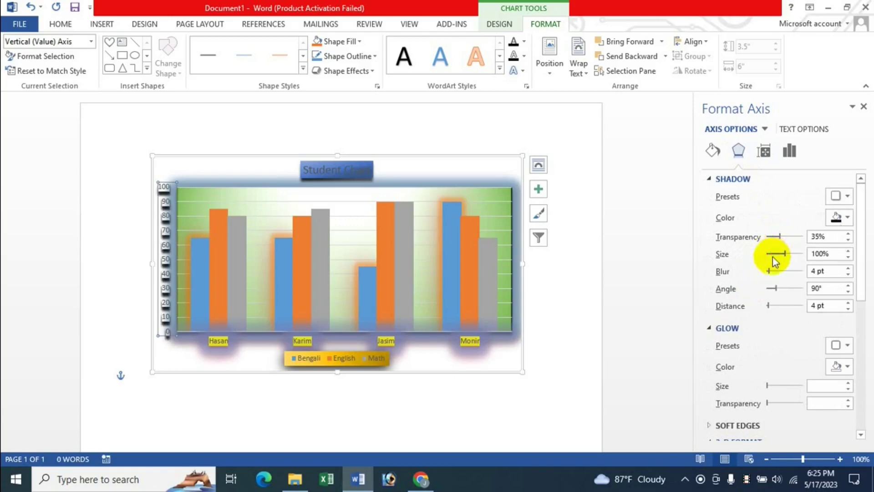
Step: Give the vertical axis a yellow pattern fill and close the Format Axis pane
{"action": "left_click", "coordinate": [714, 152]}
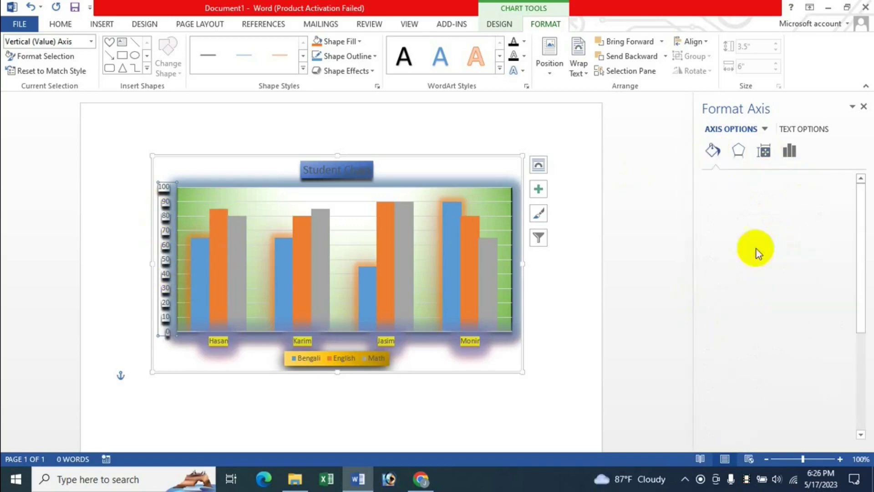
{"action": "left_click", "coordinate": [734, 226]}
{"action": "left_click", "coordinate": [742, 241]}
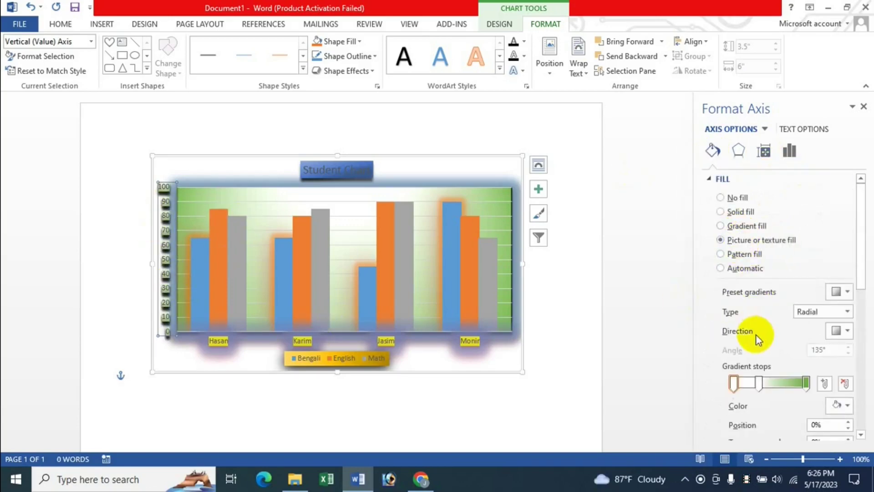
{"action": "left_click", "coordinate": [750, 258]}
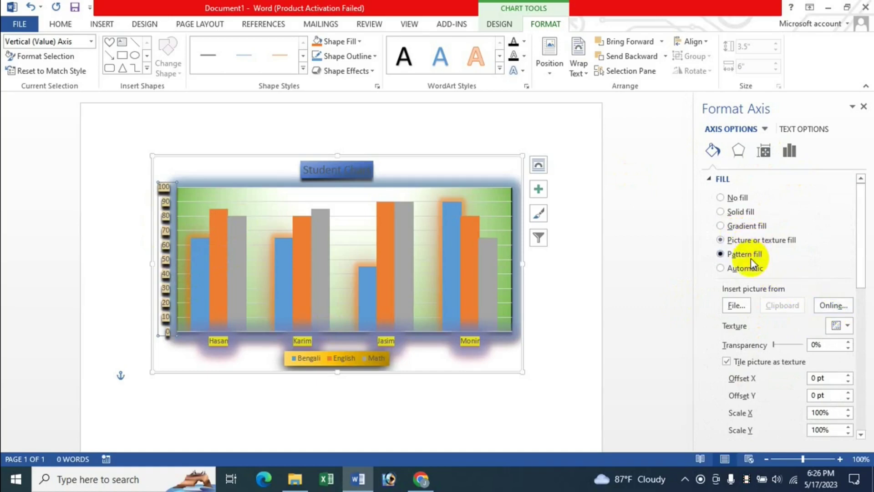
{"action": "left_click", "coordinate": [815, 353]}
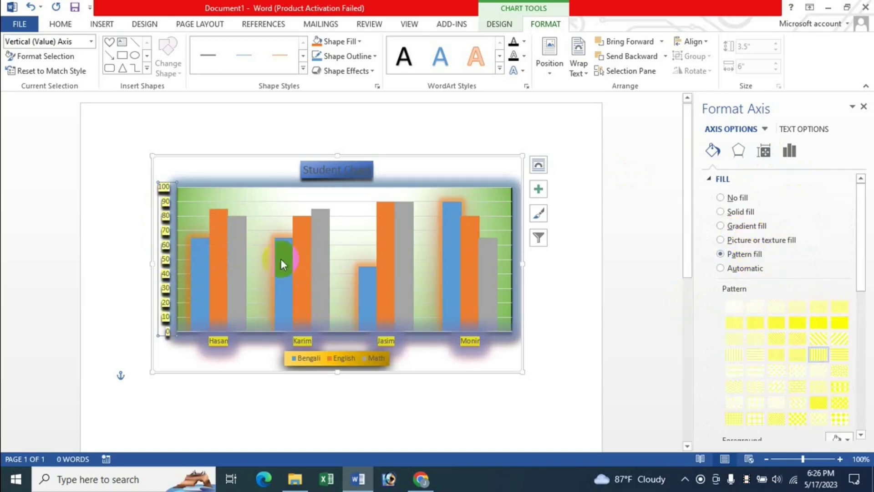
{"action": "left_click", "coordinate": [824, 408]}
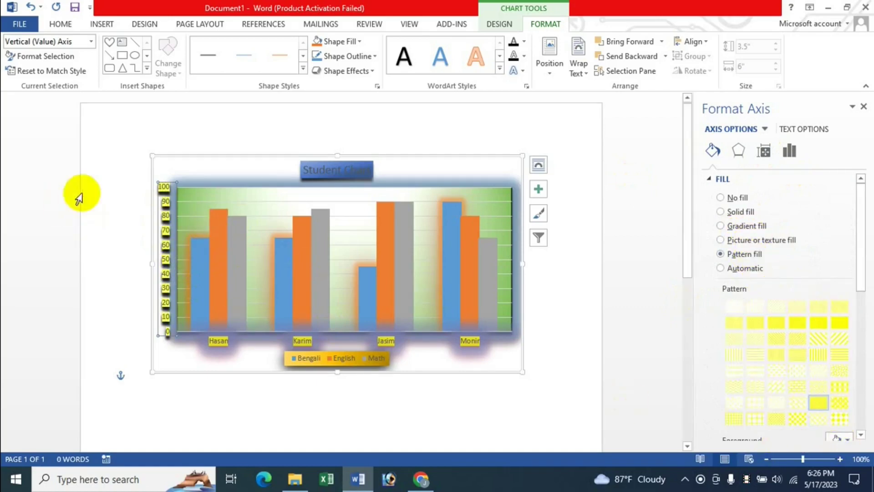
{"action": "left_click", "coordinate": [864, 109]}
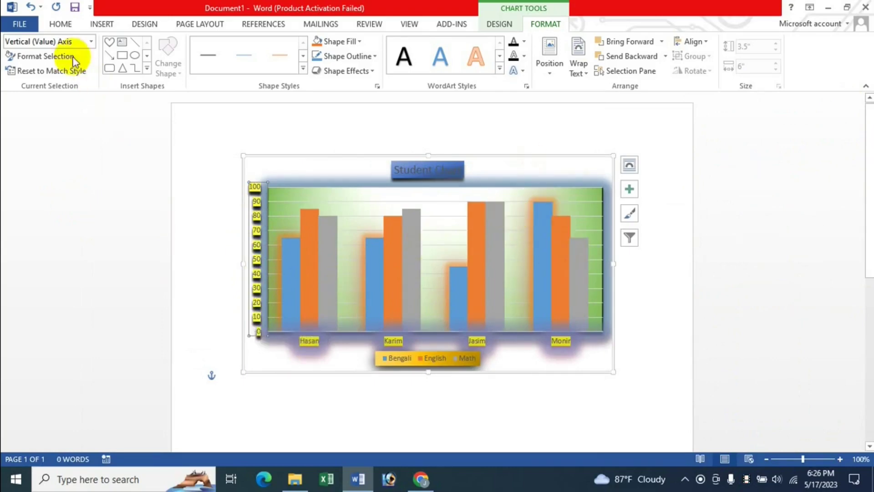
Step: Reset the Vertical (Value) Axis to match the chart style, removing its yellow pattern fill and shadow
{"action": "left_click", "coordinate": [91, 41]}
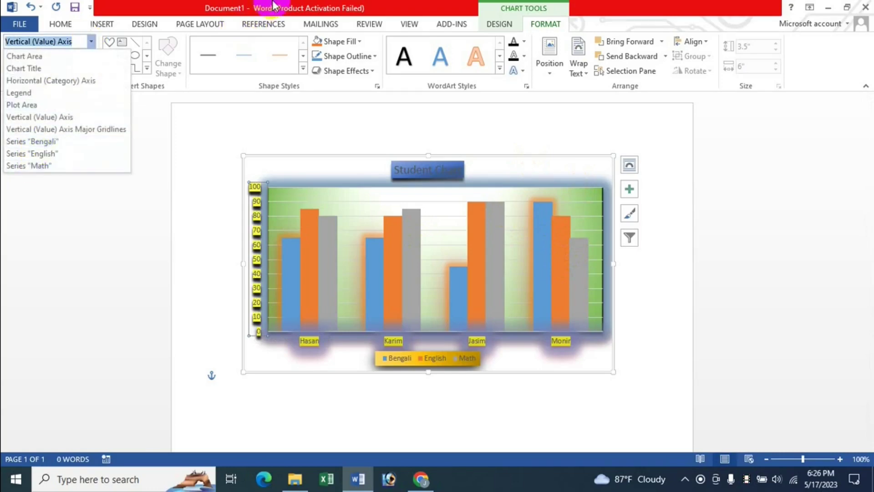
{"action": "left_click", "coordinate": [45, 116]}
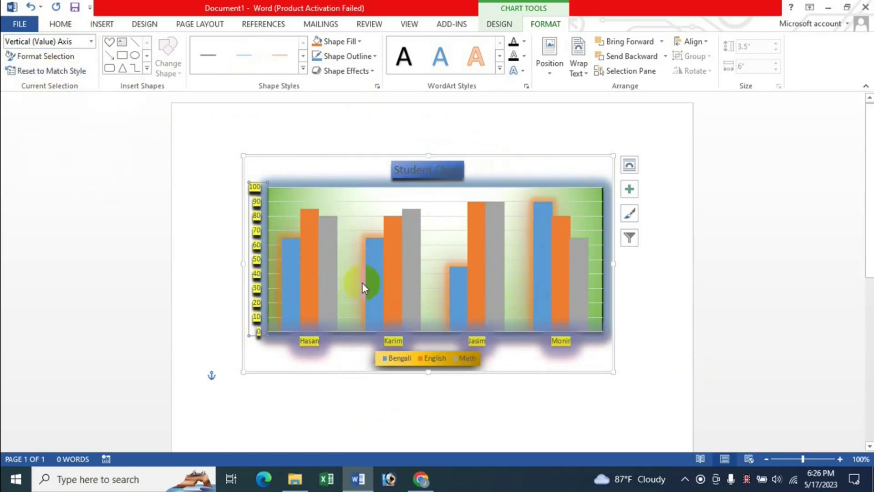
{"action": "left_click", "coordinate": [48, 72]}
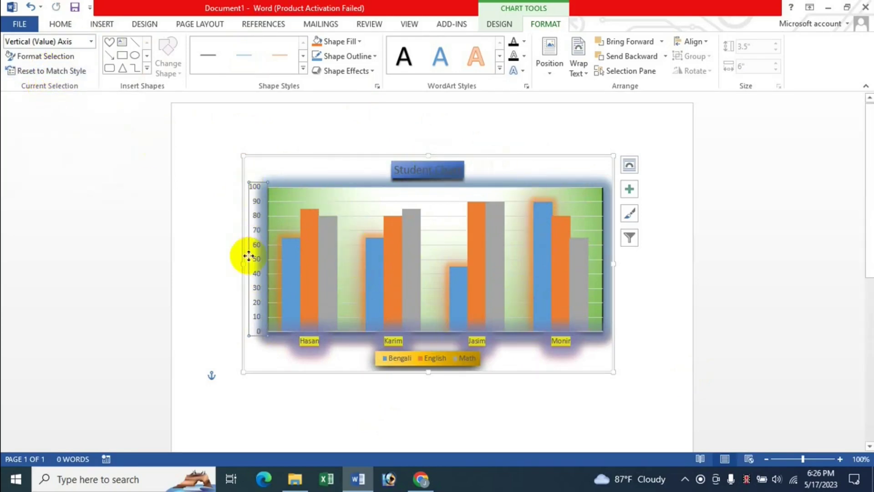
Step: Reset the plot area, chart title and legend to match style, clearing their gradient and yellow styling
{"action": "left_click", "coordinate": [371, 187]}
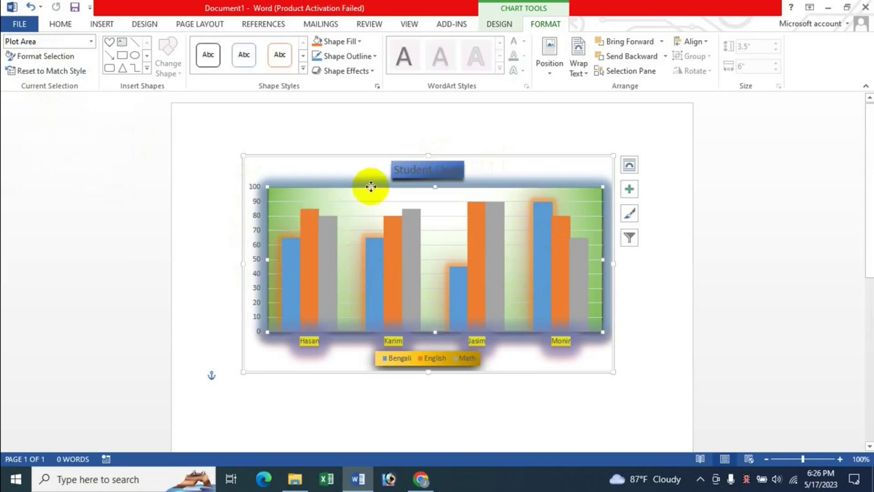
{"action": "left_click", "coordinate": [44, 72]}
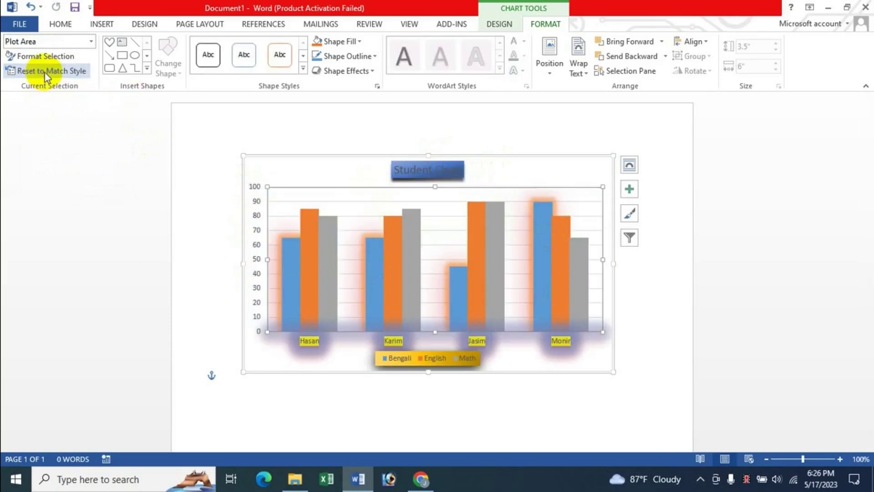
{"action": "left_click", "coordinate": [417, 168]}
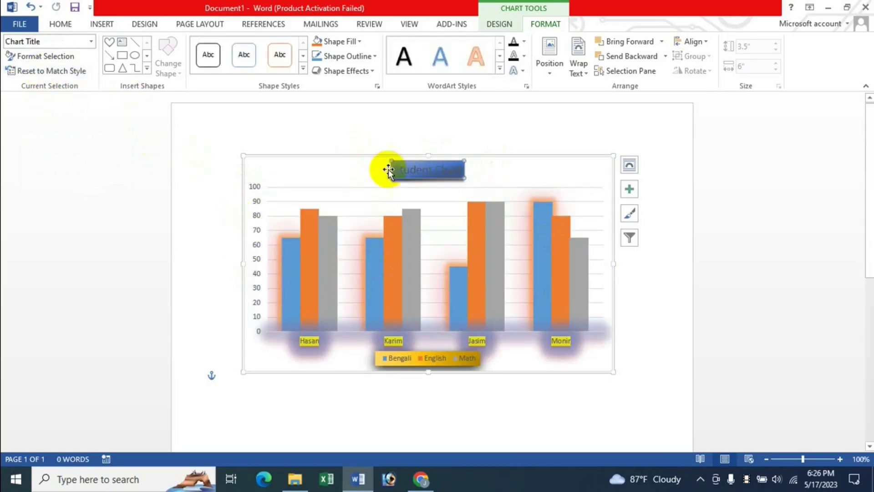
{"action": "left_click", "coordinate": [54, 72]}
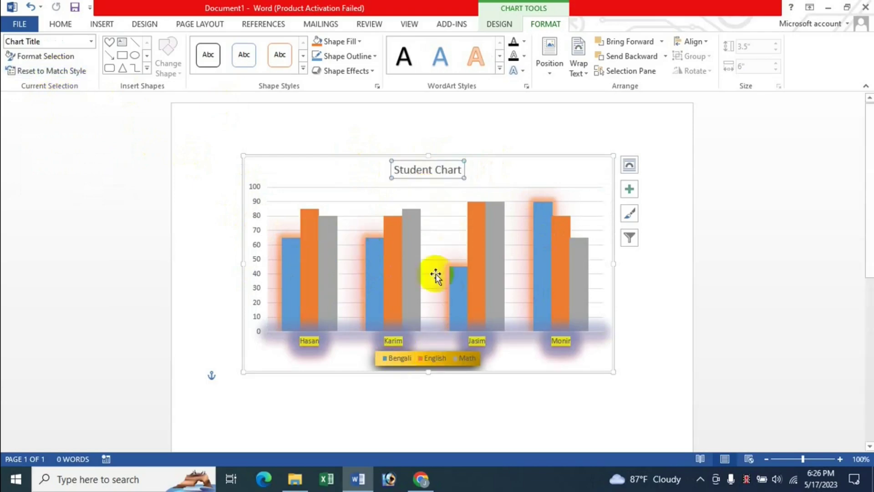
{"action": "left_click", "coordinate": [405, 366]}
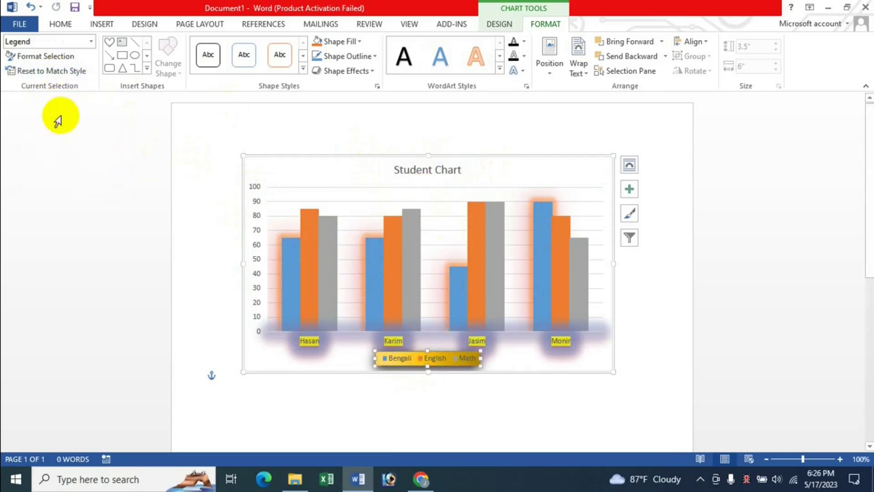
{"action": "left_click", "coordinate": [69, 72]}
Step: Reset the horizontal axis labels and the Bengali series bars to plain default styling
{"action": "left_click", "coordinate": [307, 341]}
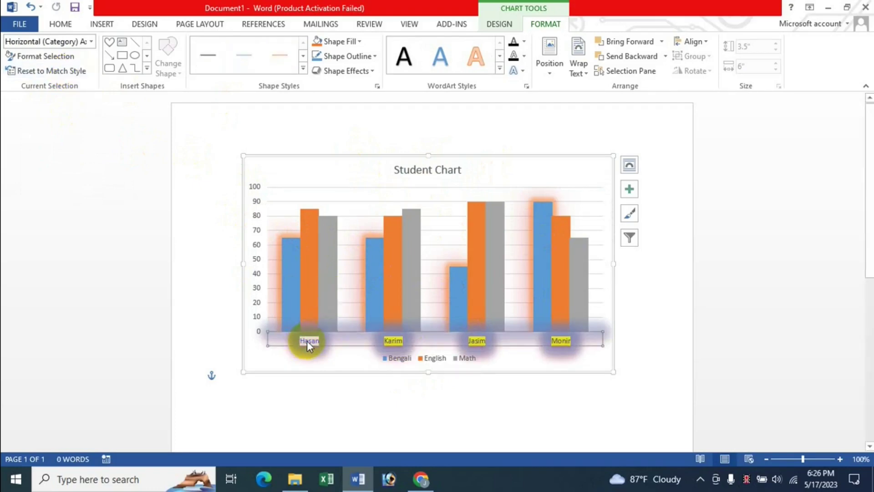
{"action": "left_click", "coordinate": [57, 60]}
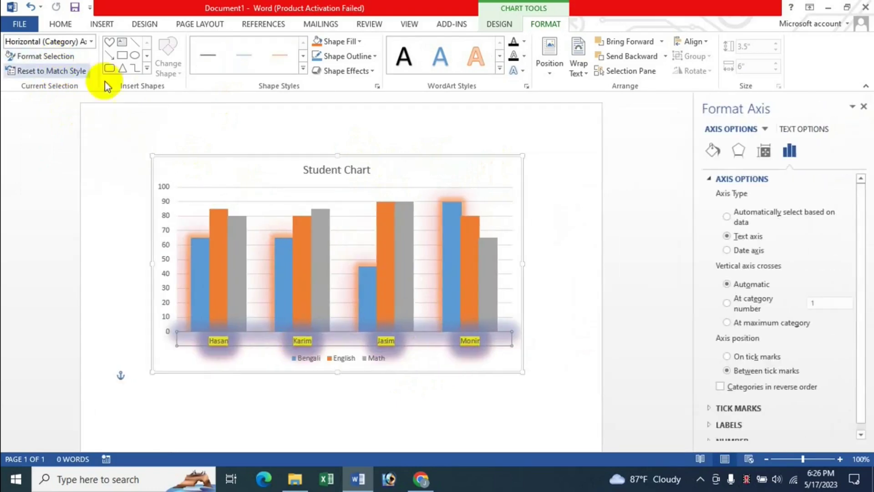
{"action": "left_click", "coordinate": [864, 106]}
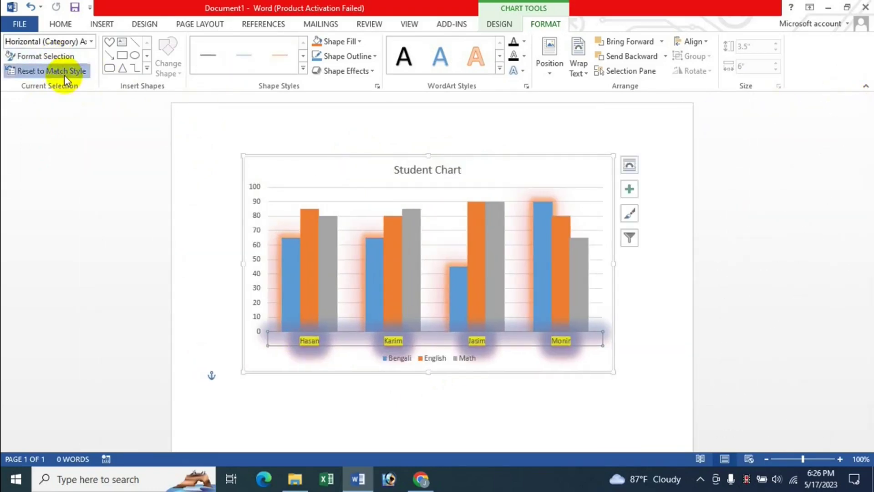
{"action": "left_click", "coordinate": [65, 74]}
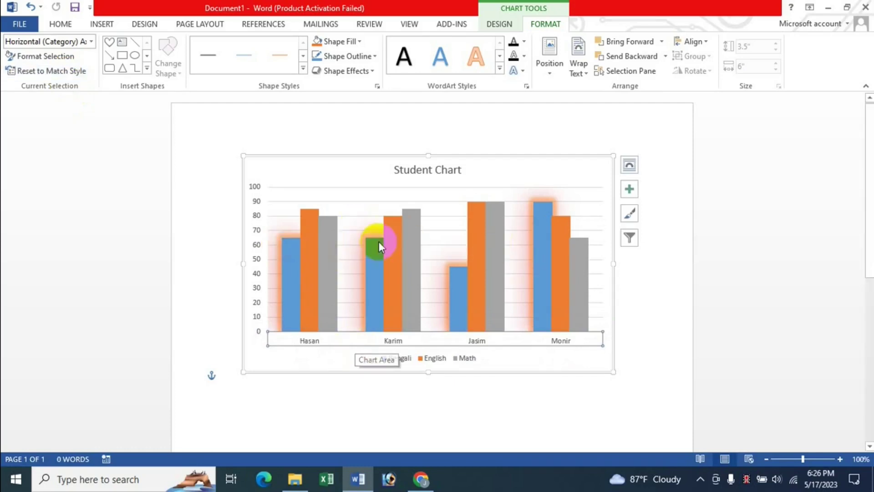
{"action": "left_click", "coordinate": [286, 269]}
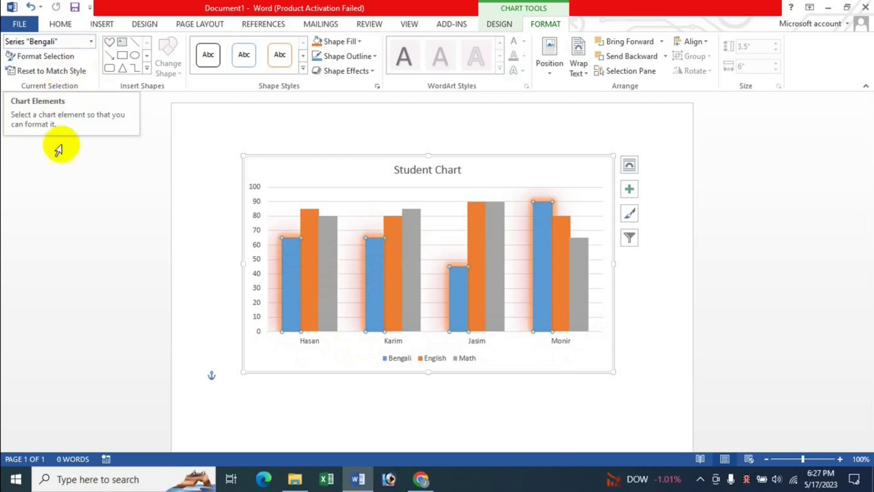
{"action": "left_click", "coordinate": [59, 72]}
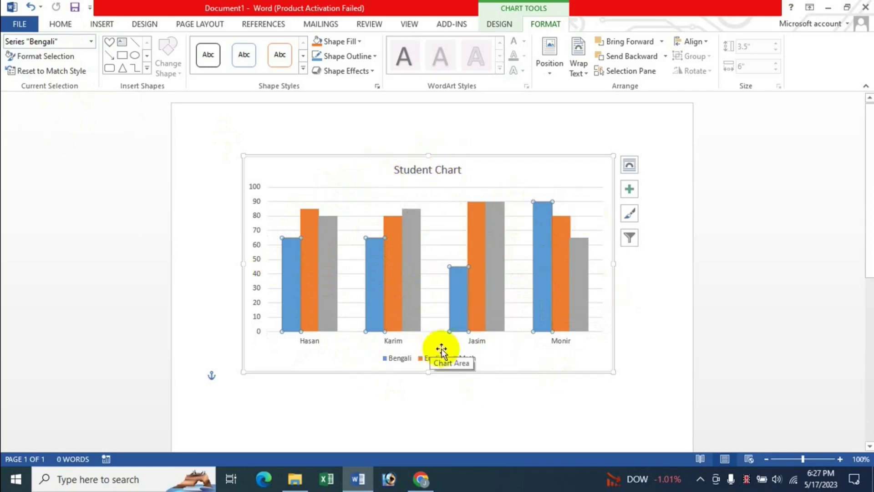
{"action": "left_click", "coordinate": [329, 170]}
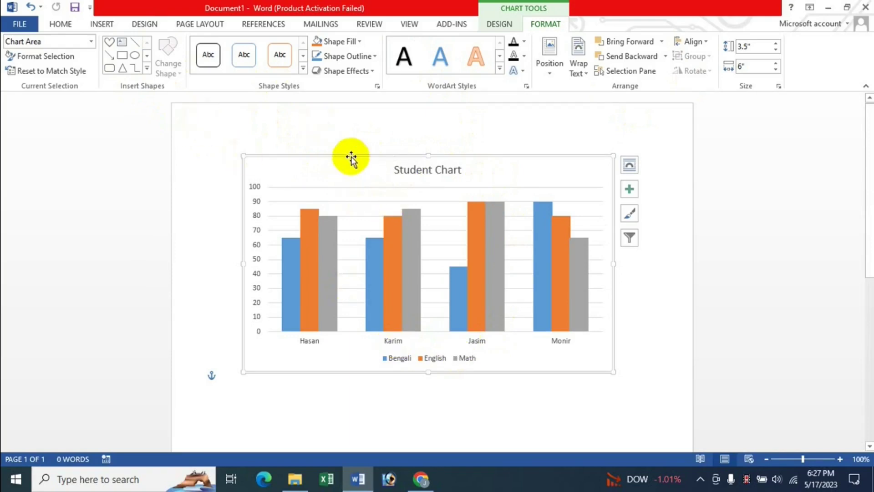
Step: Apply a light orange shape style to the chart area and a dark blue style to the plot area
{"action": "left_click", "coordinate": [303, 69]}
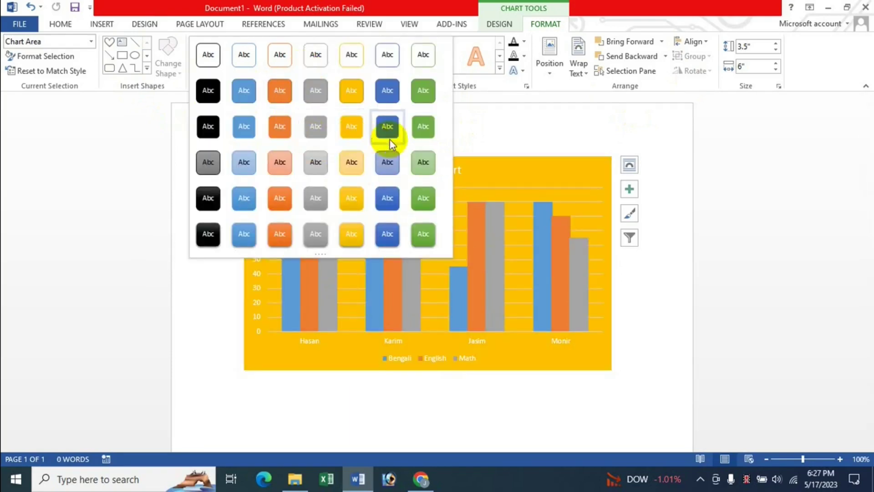
{"action": "left_click", "coordinate": [348, 165]}
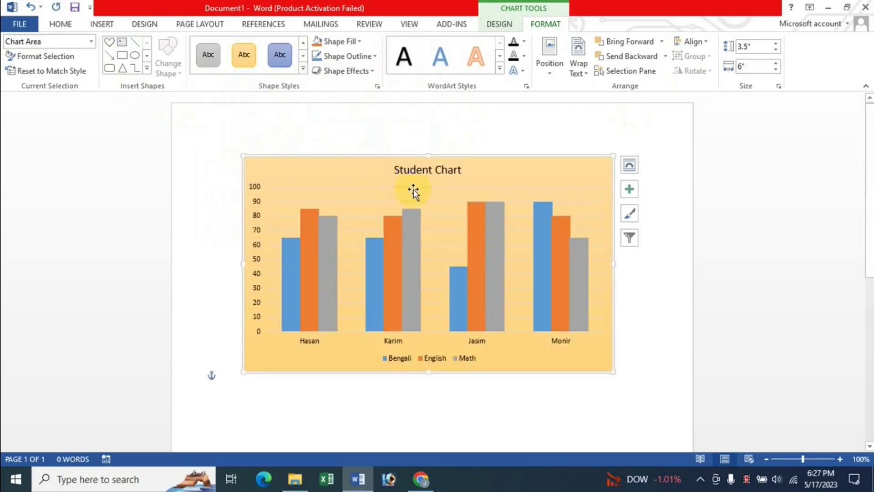
{"action": "left_click", "coordinate": [359, 199]}
{"action": "left_click", "coordinate": [404, 198]}
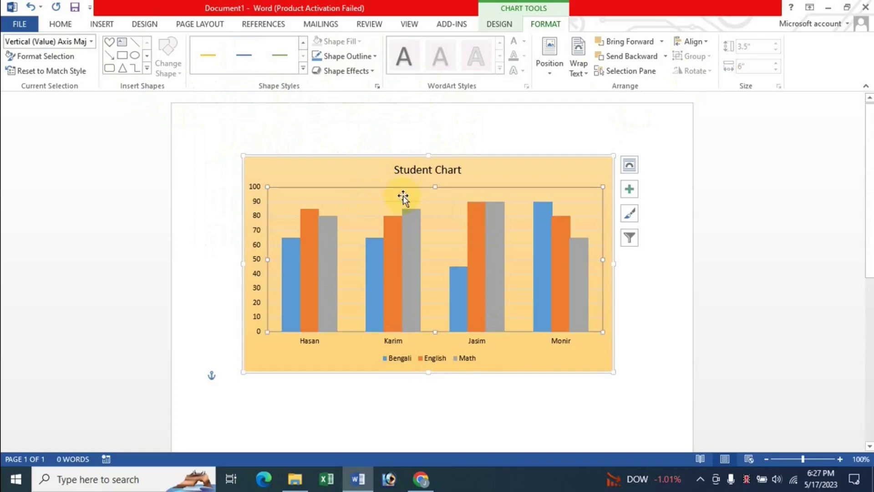
{"action": "left_click", "coordinate": [301, 72]}
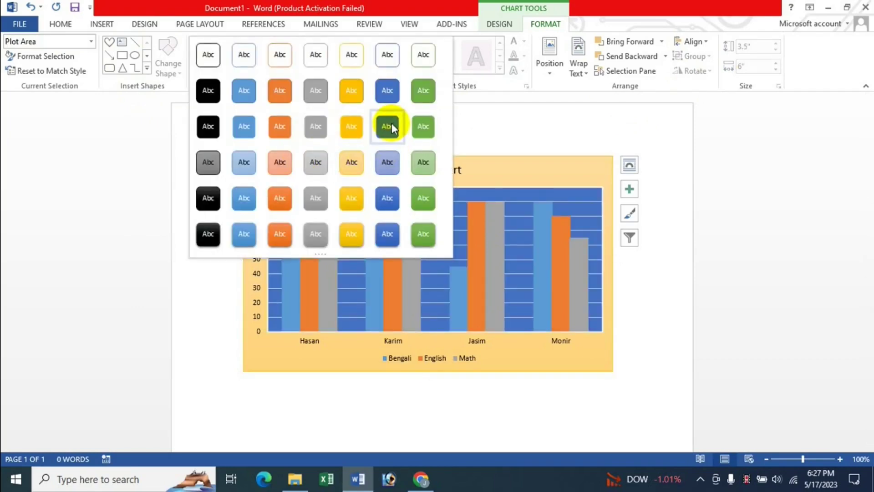
{"action": "left_click", "coordinate": [385, 94]}
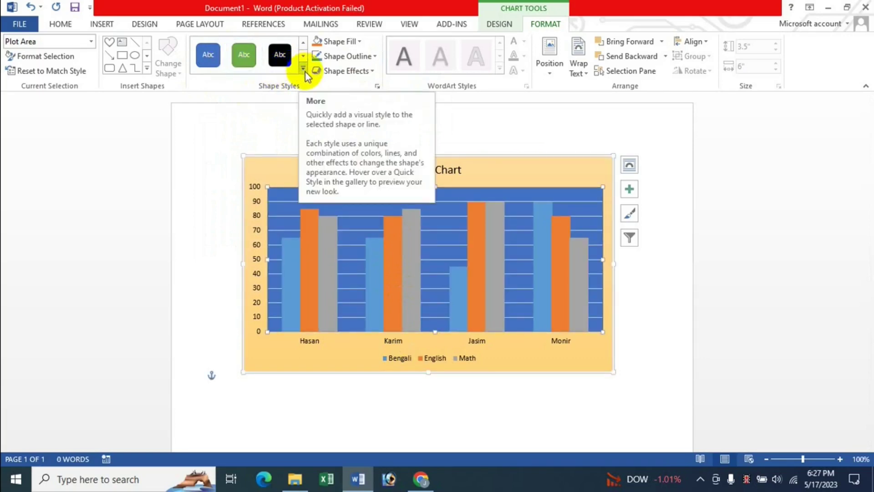
Step: Apply a yellow shape style to the legend, then select the plot area
{"action": "left_click", "coordinate": [409, 362]}
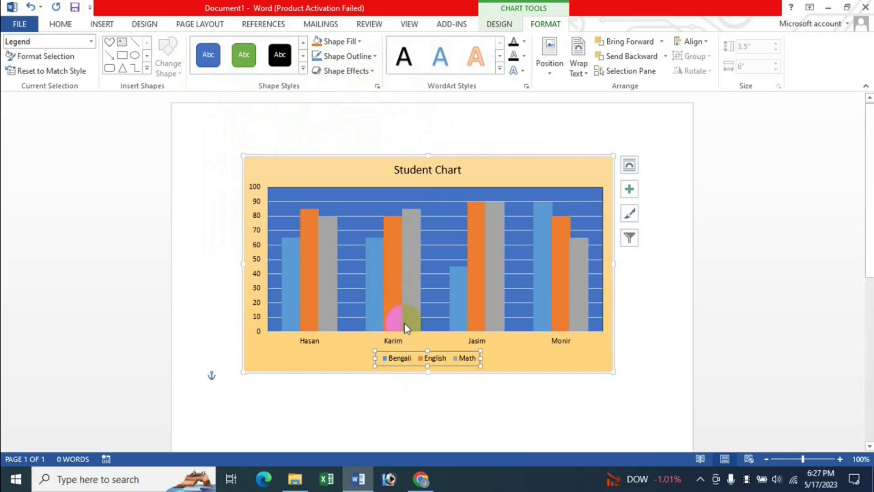
{"action": "left_click", "coordinate": [303, 68]}
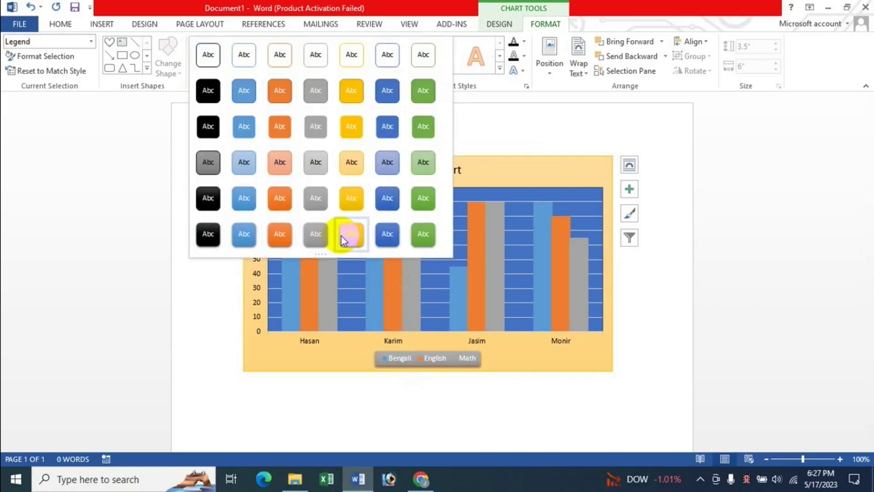
{"action": "left_click", "coordinate": [349, 202]}
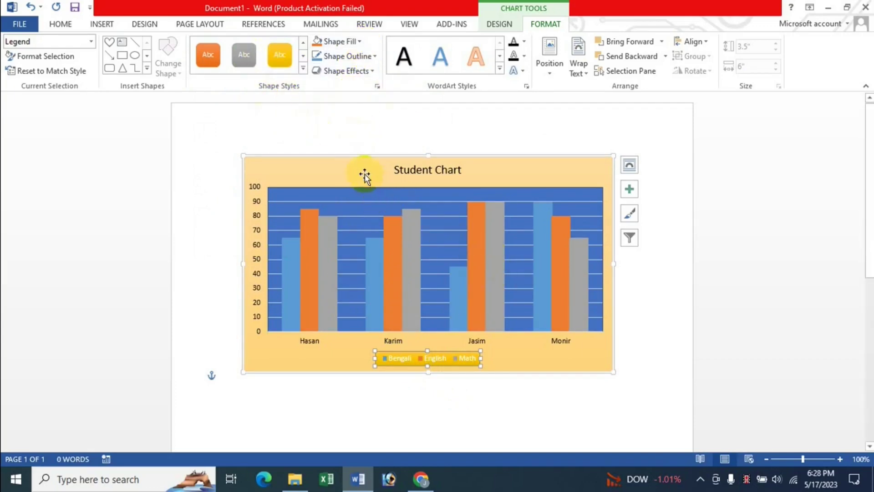
{"action": "left_click", "coordinate": [365, 203]}
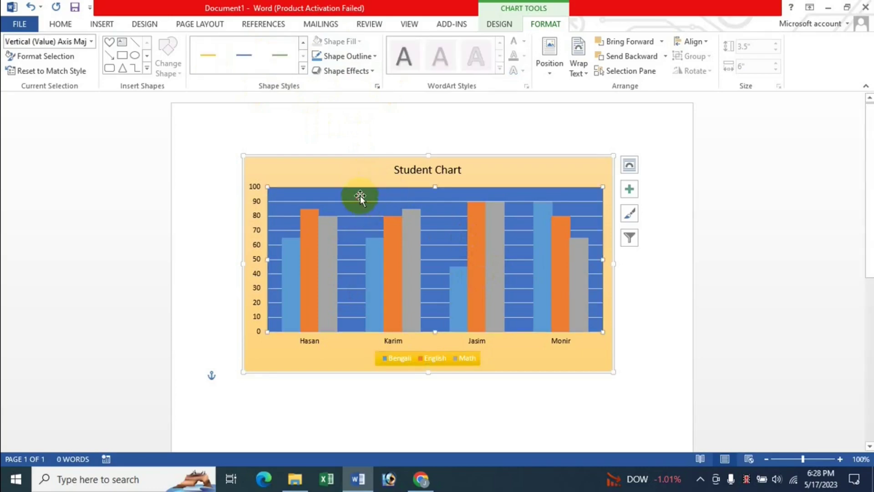
{"action": "left_click", "coordinate": [359, 196]}
Step: Fill the plot area with the picture 'I'm & My Drowing Book' from Documents > Icche Dana
{"action": "left_click", "coordinate": [346, 41]}
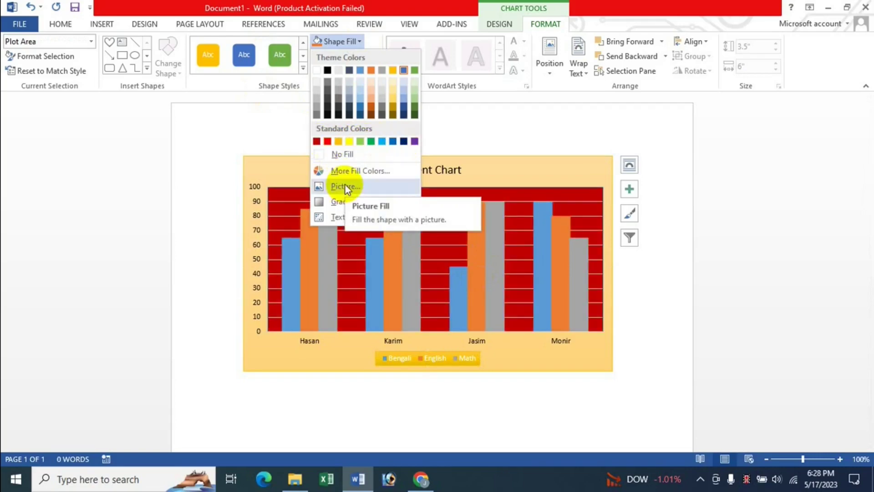
{"action": "left_click", "coordinate": [361, 186]}
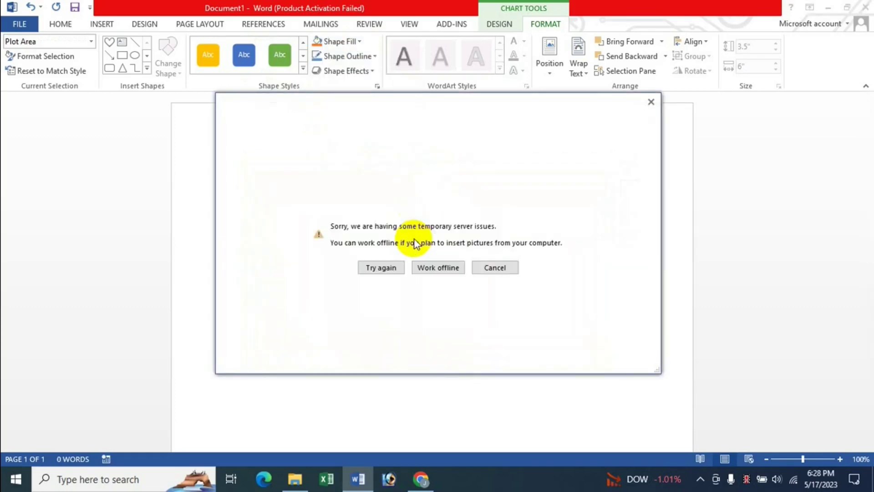
{"action": "left_click", "coordinate": [436, 268]}
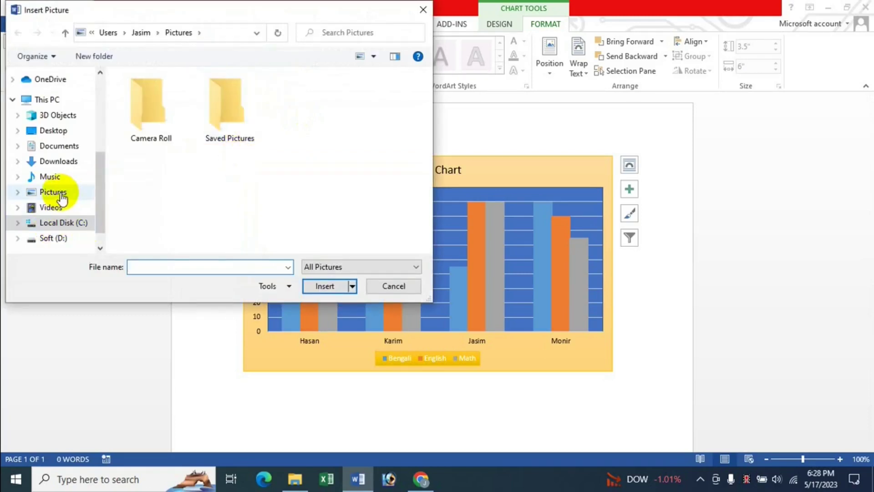
{"action": "left_click", "coordinate": [54, 192]}
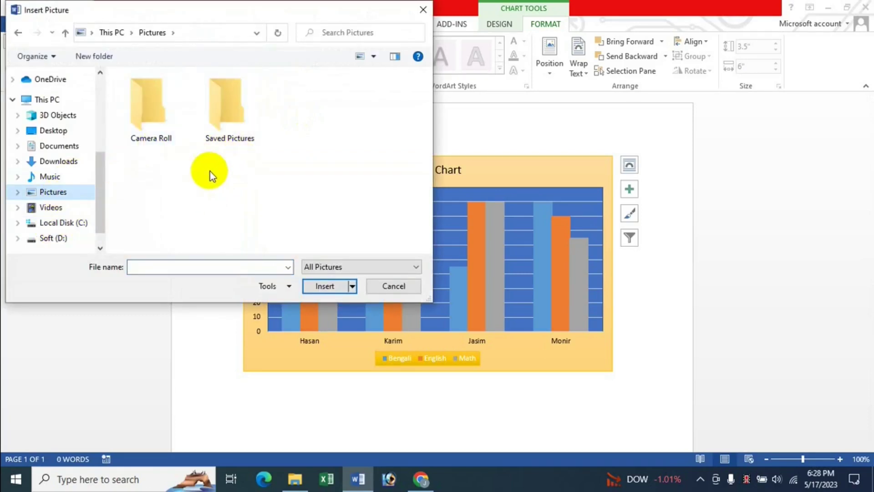
{"action": "left_click", "coordinate": [67, 147]}
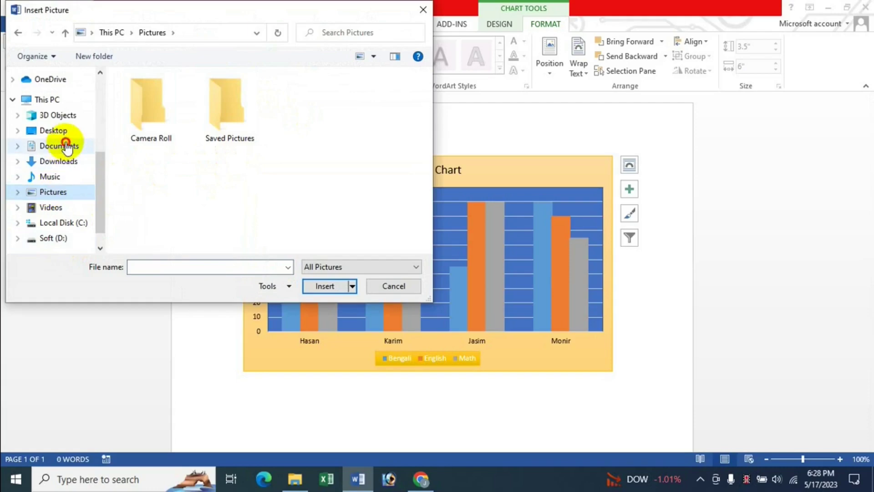
{"action": "left_click", "coordinate": [161, 196]}
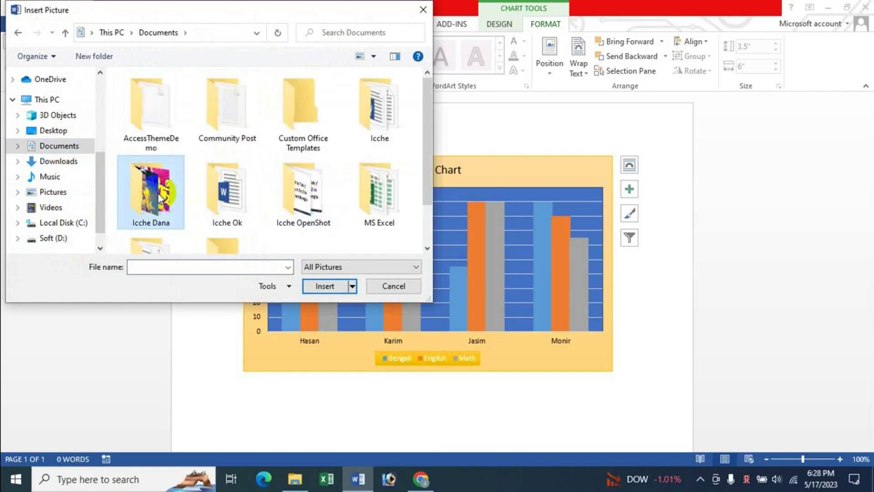
{"action": "double_click", "coordinate": [159, 197]}
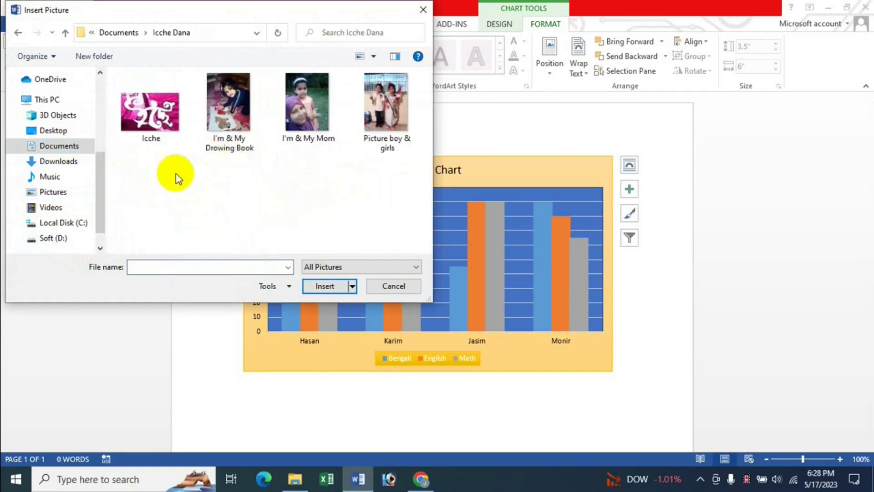
{"action": "left_click", "coordinate": [240, 152]}
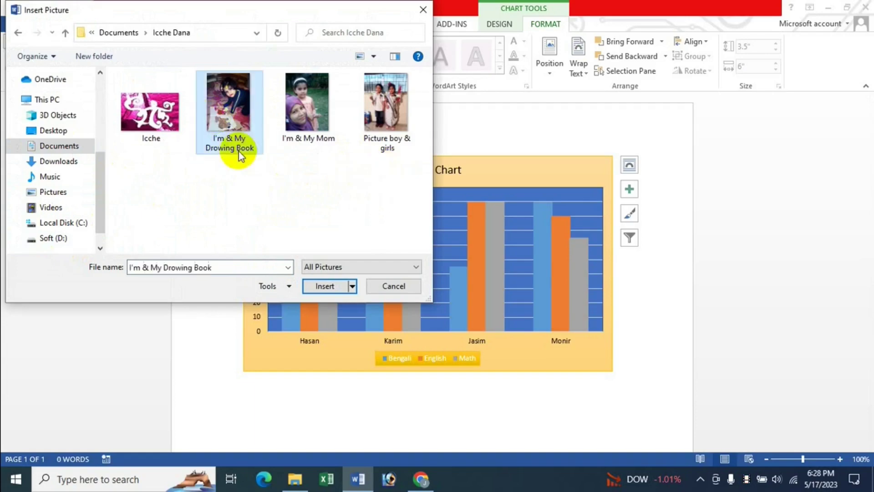
{"action": "left_click", "coordinate": [323, 290]}
{"action": "left_click", "coordinate": [463, 277]}
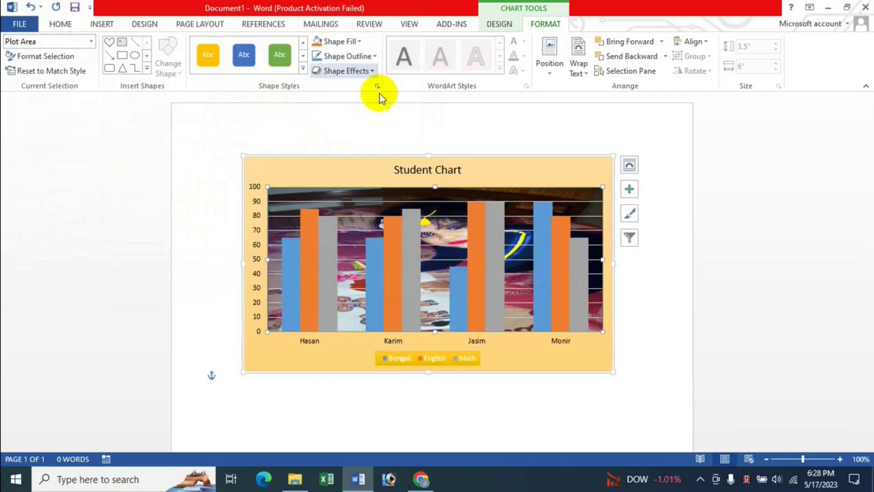
Step: Replace the plot area's picture fill with the dark purple texture
{"action": "left_click", "coordinate": [359, 42]}
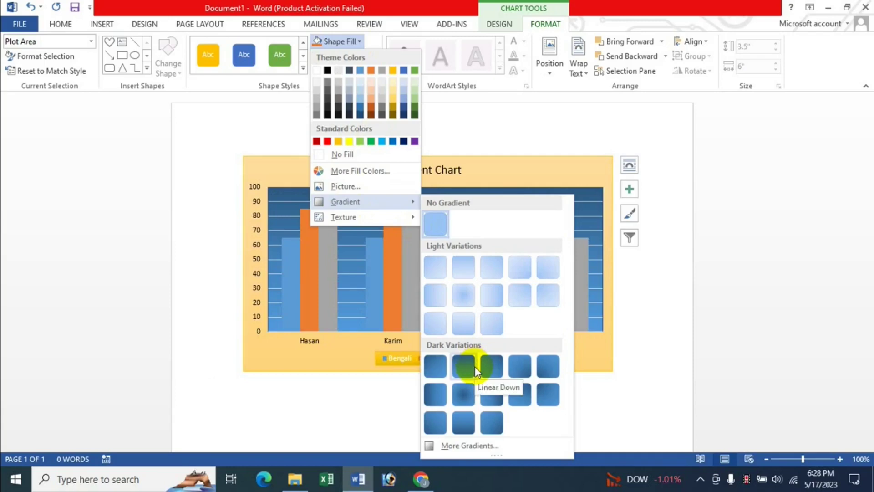
{"action": "mouse_move", "coordinate": [343, 217]}
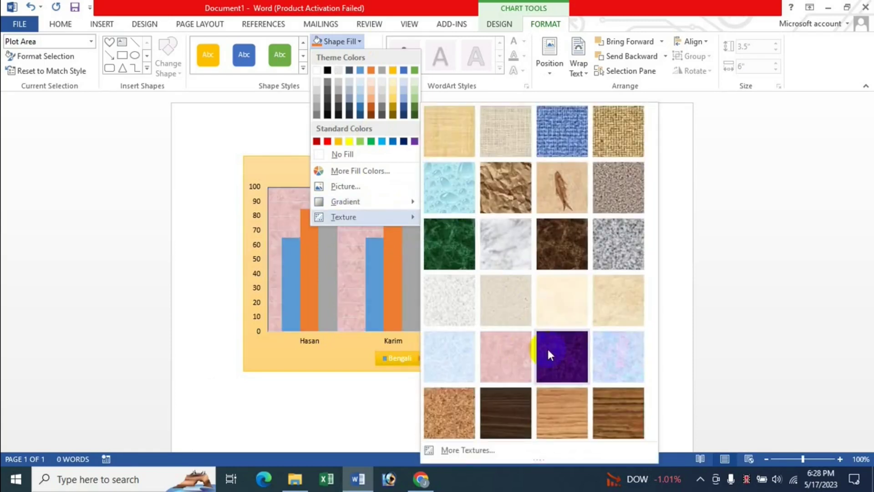
{"action": "left_click", "coordinate": [547, 347]}
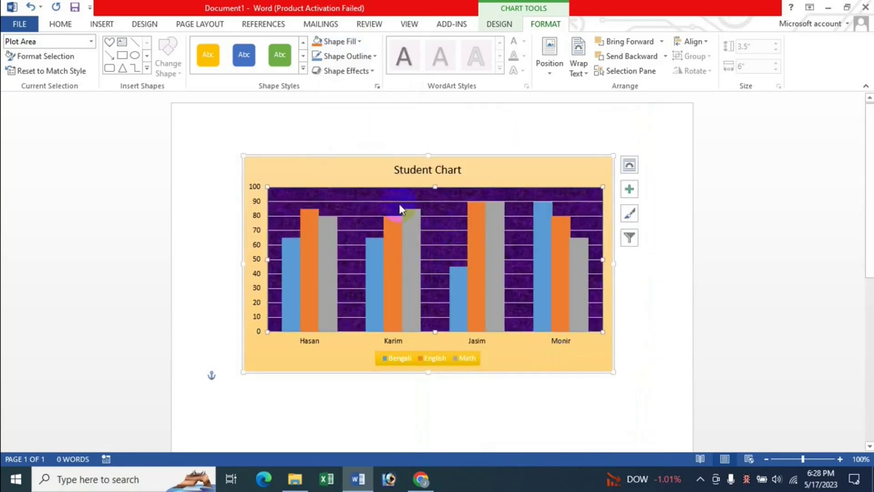
{"action": "left_click", "coordinate": [359, 41]}
{"action": "mouse_move", "coordinate": [345, 201]}
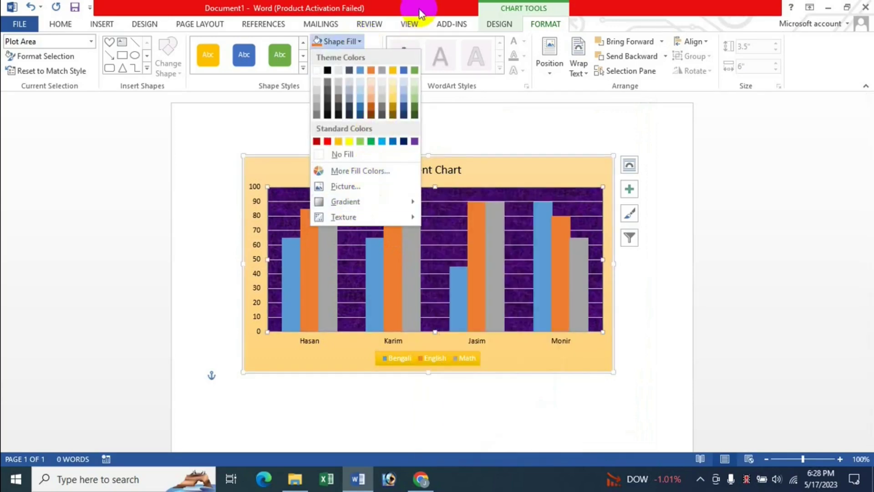
{"action": "left_click", "coordinate": [348, 56]}
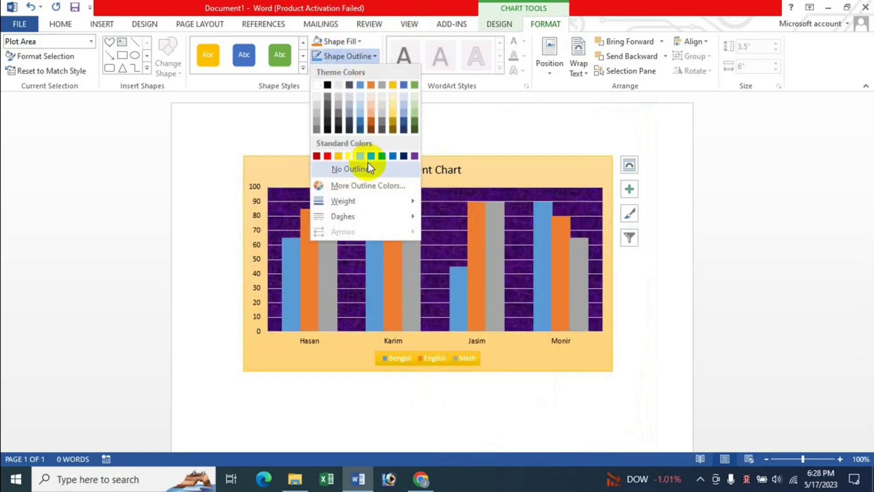
Step: Give the whole chart area a 6 pt dashed outline
{"action": "left_click", "coordinate": [511, 180]}
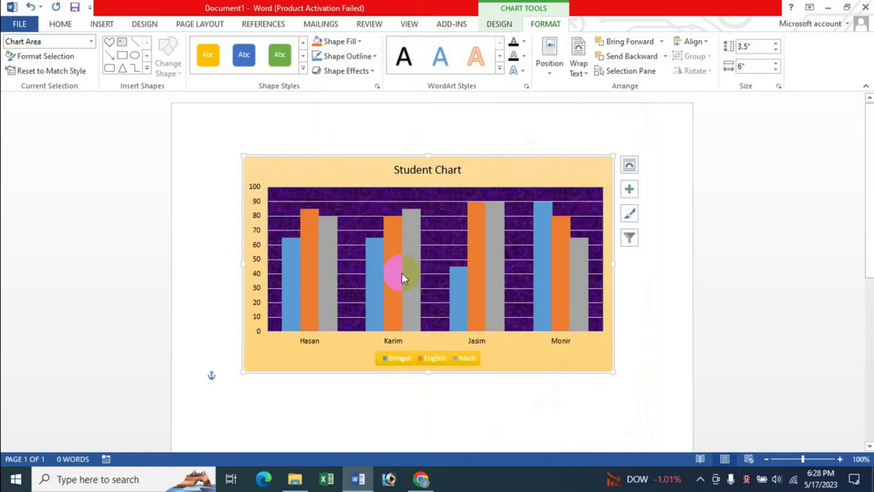
{"action": "left_click", "coordinate": [371, 56]}
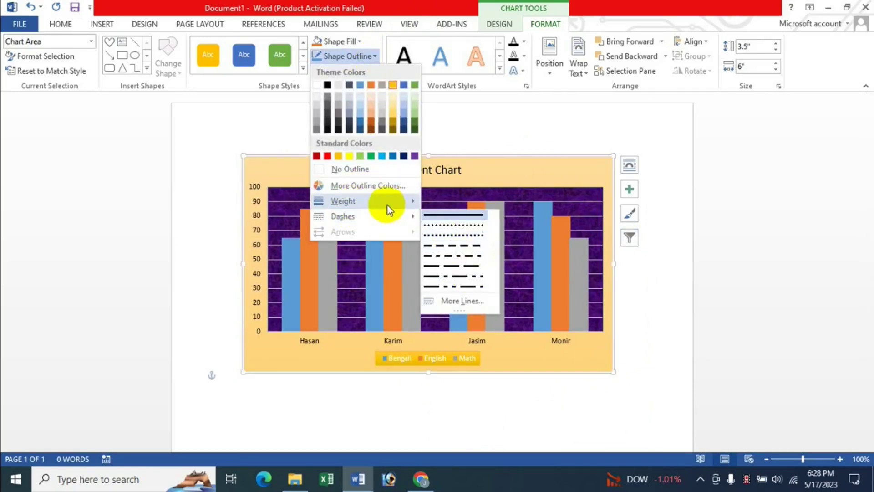
{"action": "mouse_move", "coordinate": [344, 201]}
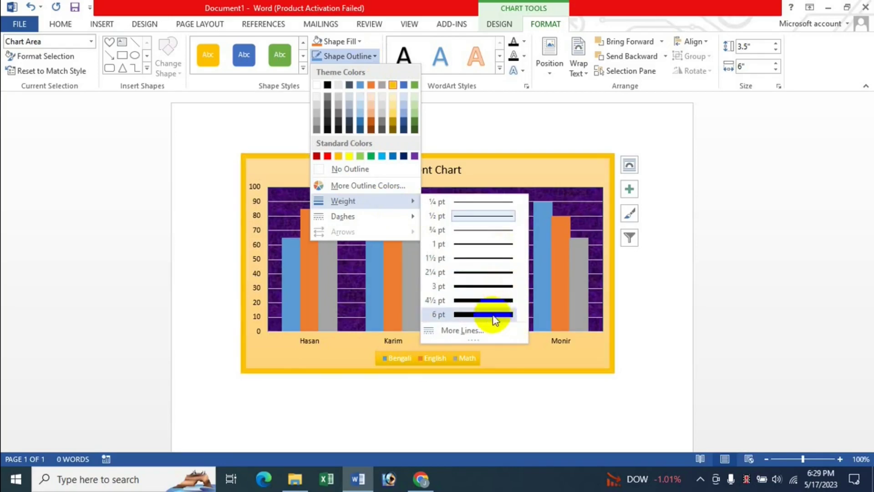
{"action": "left_click", "coordinate": [493, 315]}
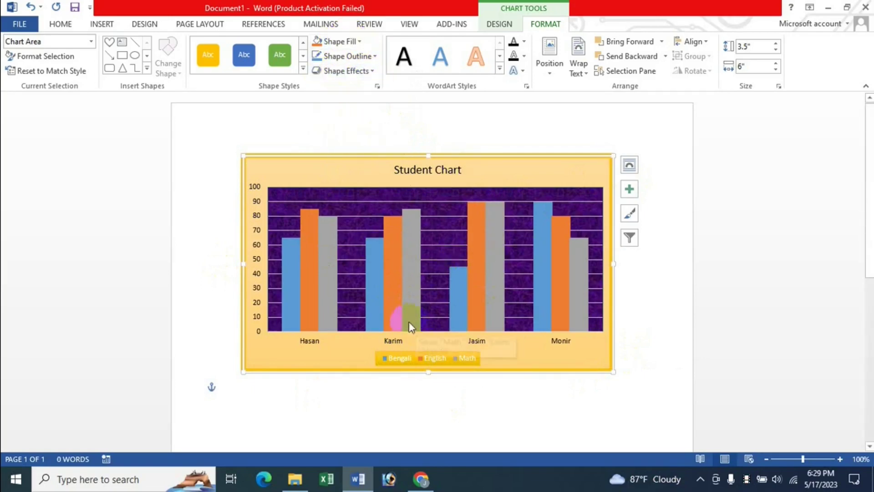
{"action": "left_click", "coordinate": [375, 57]}
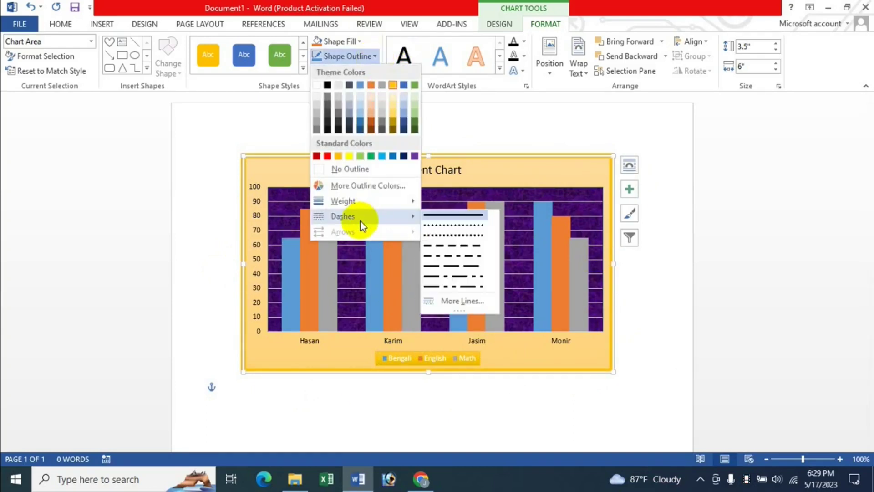
{"action": "mouse_move", "coordinate": [343, 216]}
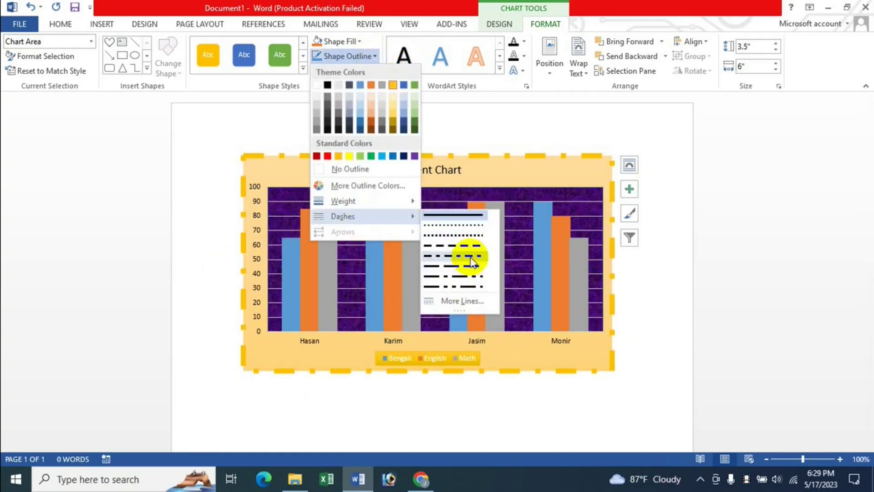
{"action": "left_click", "coordinate": [470, 261]}
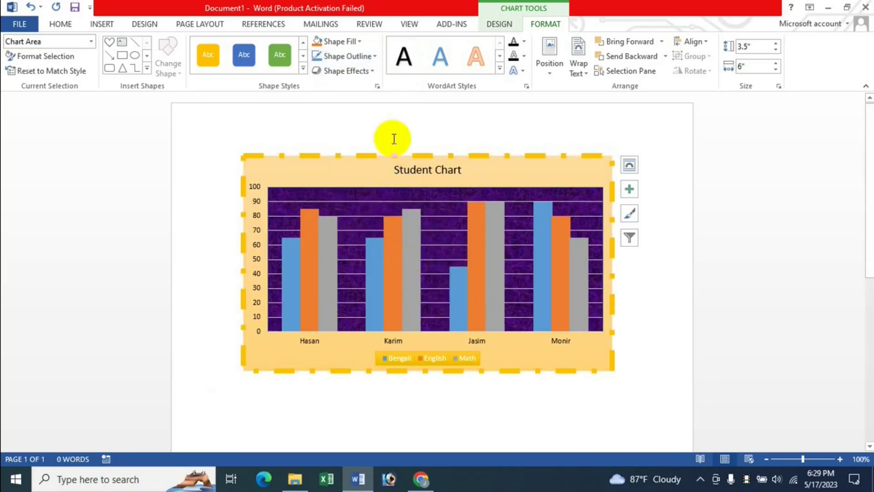
{"action": "left_click", "coordinate": [376, 57]}
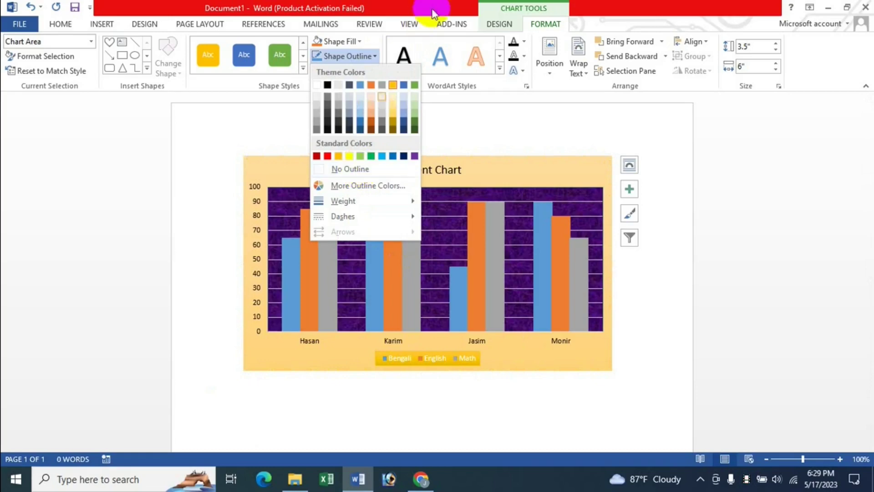
{"action": "left_click", "coordinate": [360, 56]}
{"action": "left_click", "coordinate": [375, 75]}
{"action": "mouse_move", "coordinate": [349, 179]}
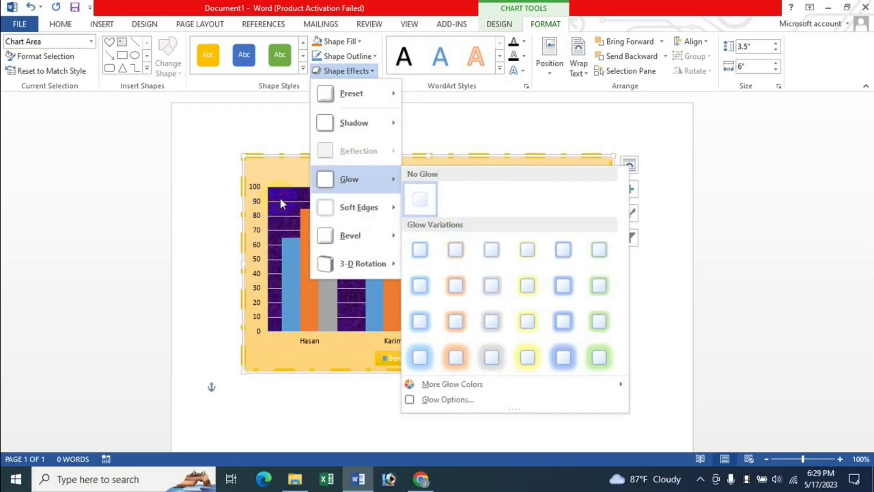
{"action": "left_click", "coordinate": [330, 261]}
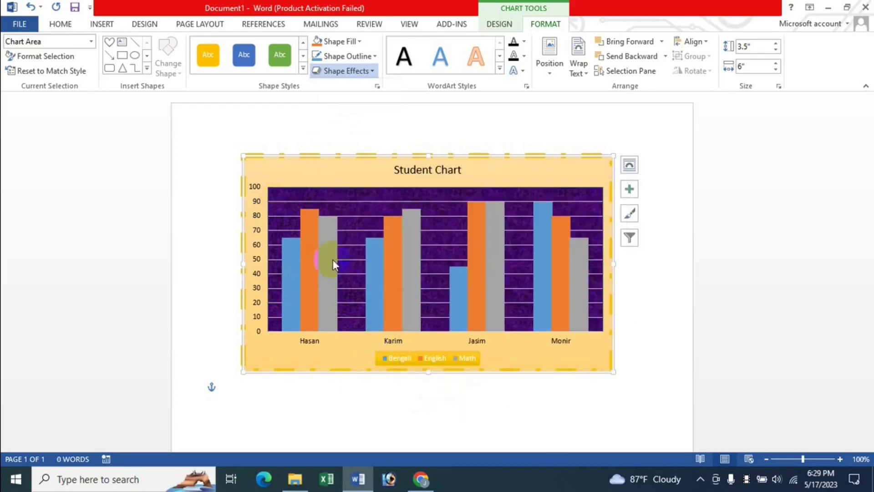
{"action": "left_click", "coordinate": [360, 198]}
{"action": "left_click", "coordinate": [398, 211]}
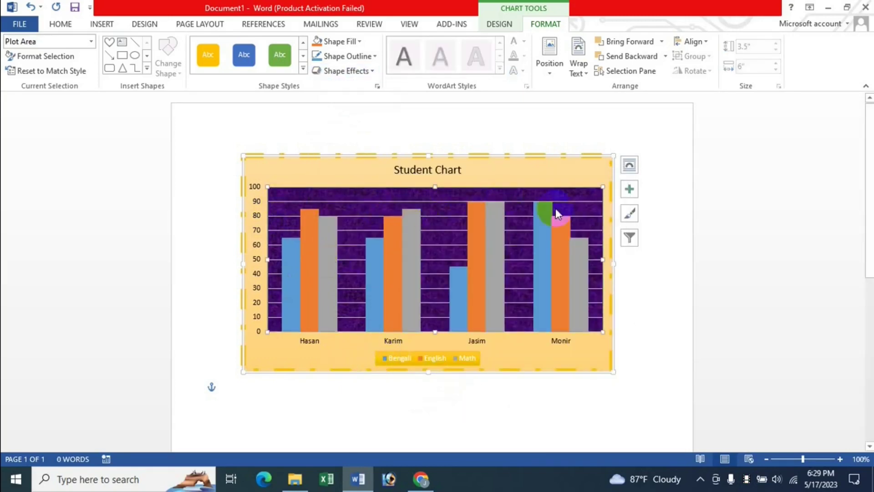
{"action": "left_click", "coordinate": [370, 71]}
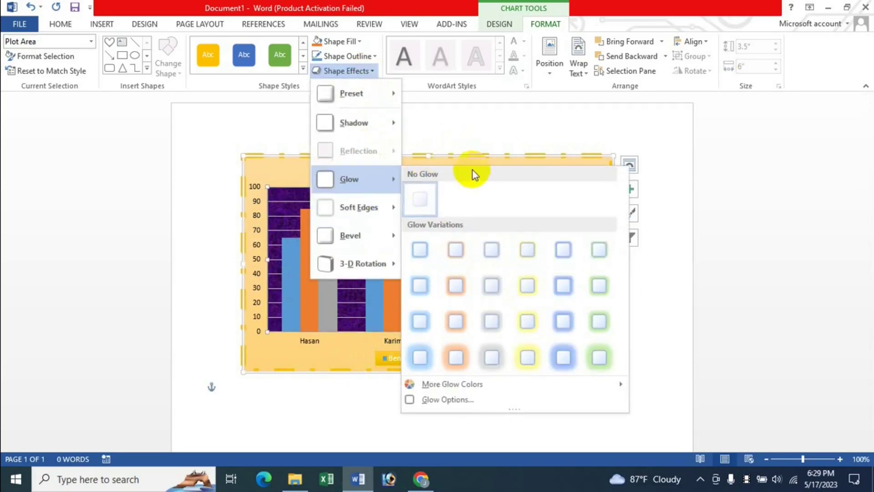
{"action": "left_click", "coordinate": [401, 25]}
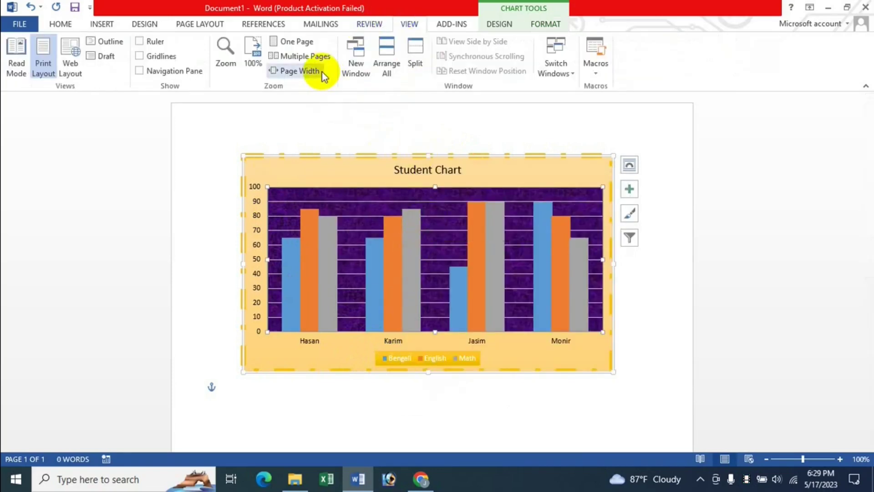
{"action": "left_click", "coordinate": [383, 174]}
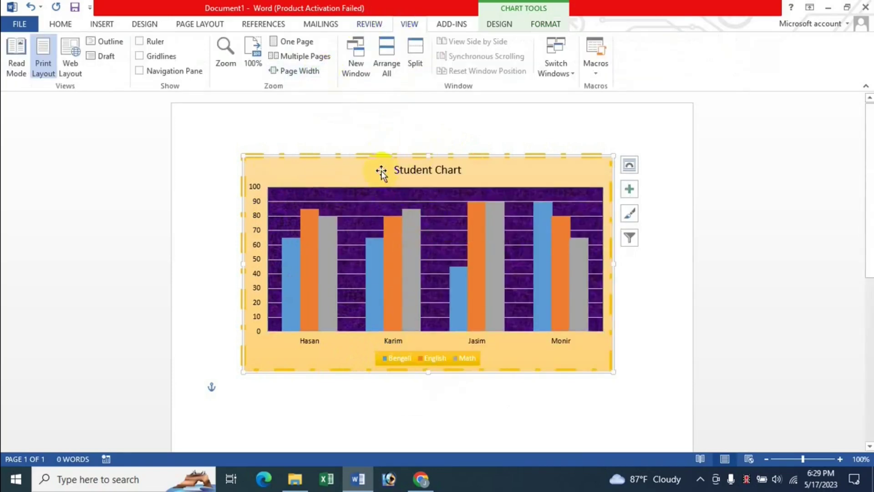
{"action": "left_click", "coordinate": [546, 23]}
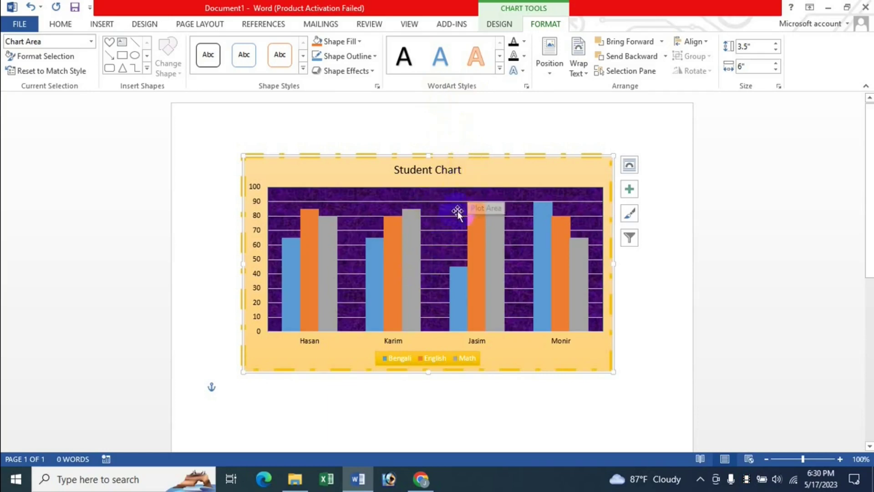
{"action": "left_click", "coordinate": [433, 171]}
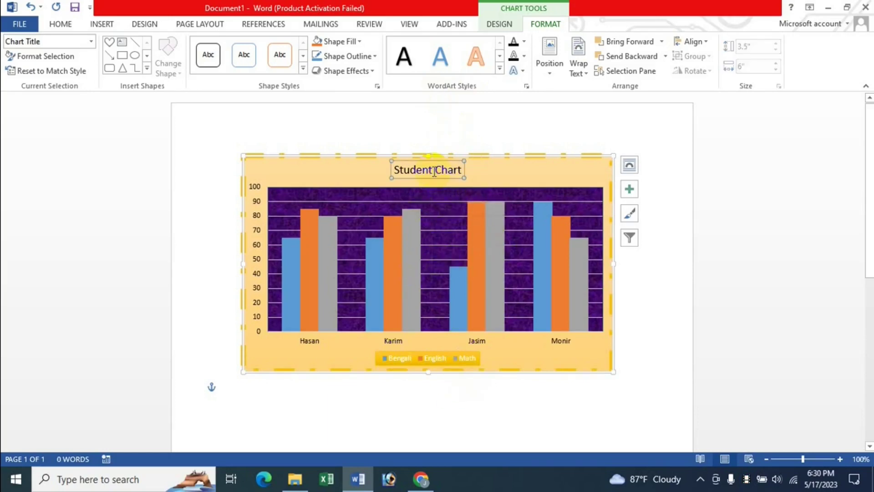
{"action": "left_click", "coordinate": [499, 70]}
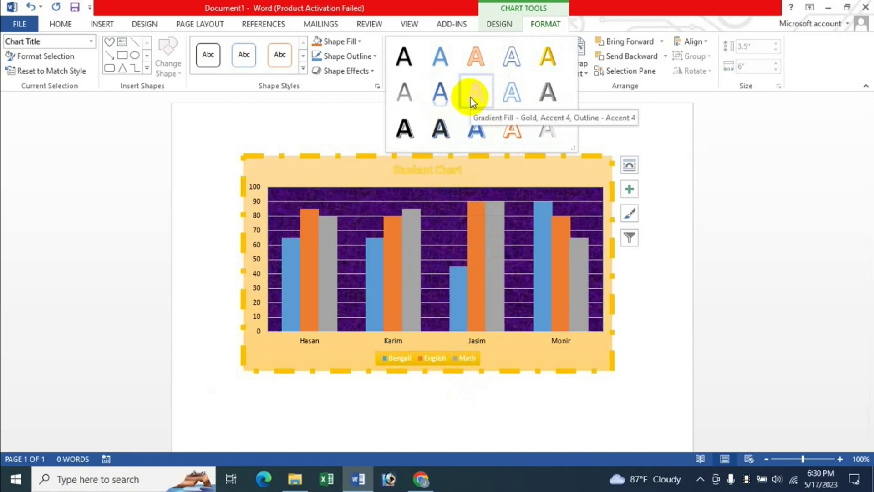
{"action": "left_click", "coordinate": [577, 27]}
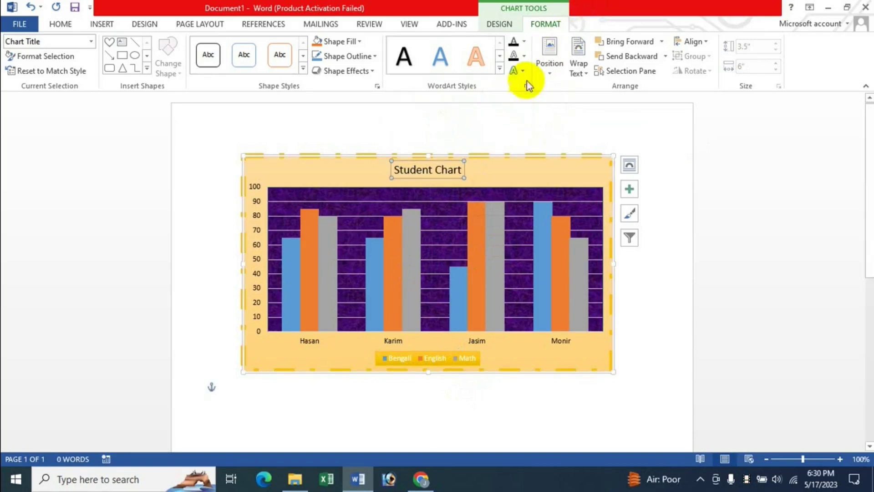
{"action": "left_click", "coordinate": [524, 41]}
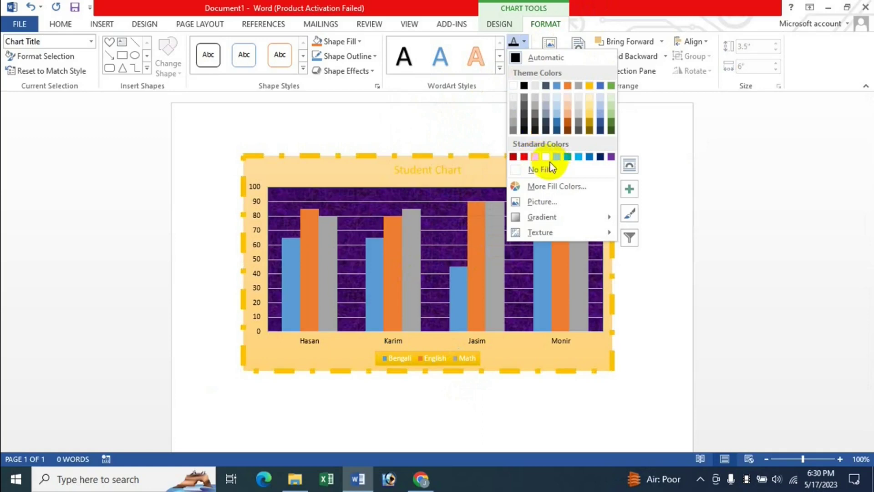
{"action": "left_click", "coordinate": [406, 362]}
{"action": "left_click", "coordinate": [406, 360]}
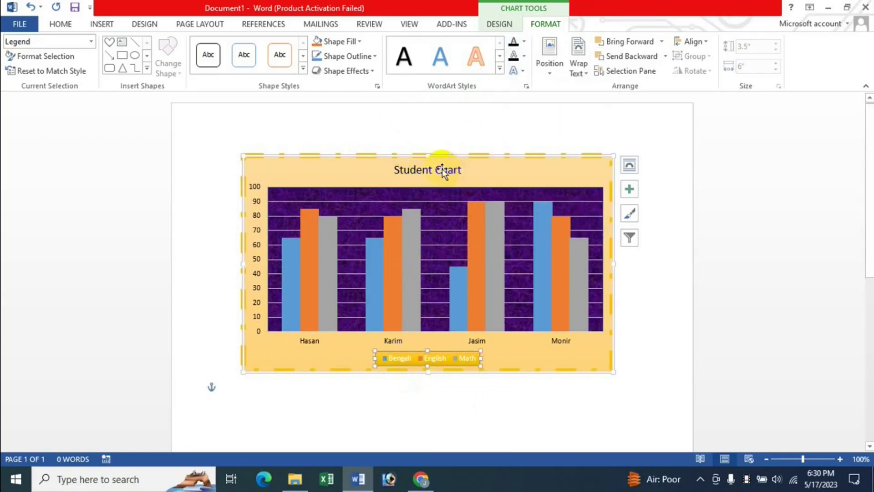
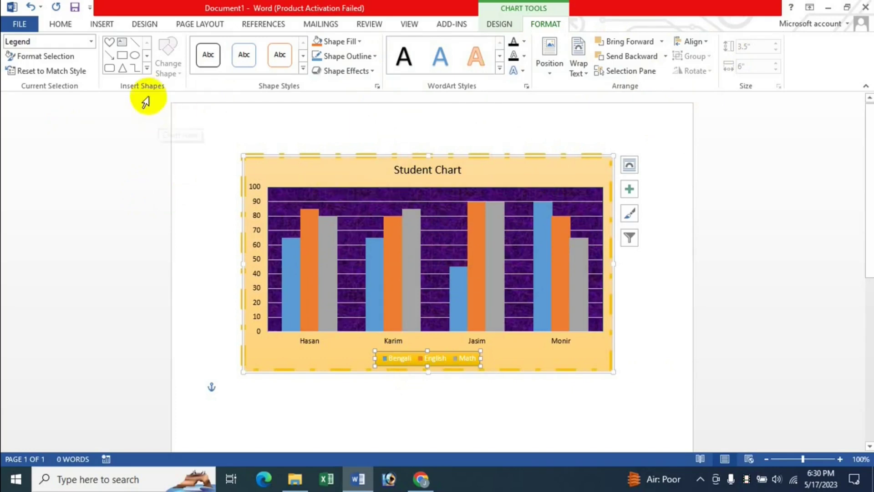
Step: Draw a small Plaque shape over the Student Chart's top-left corner
{"action": "left_click", "coordinate": [146, 70]}
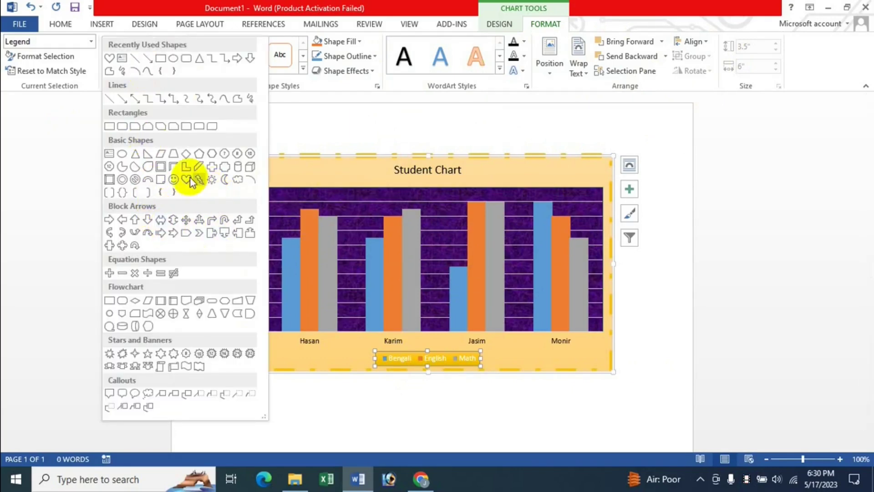
{"action": "left_click", "coordinate": [223, 169]}
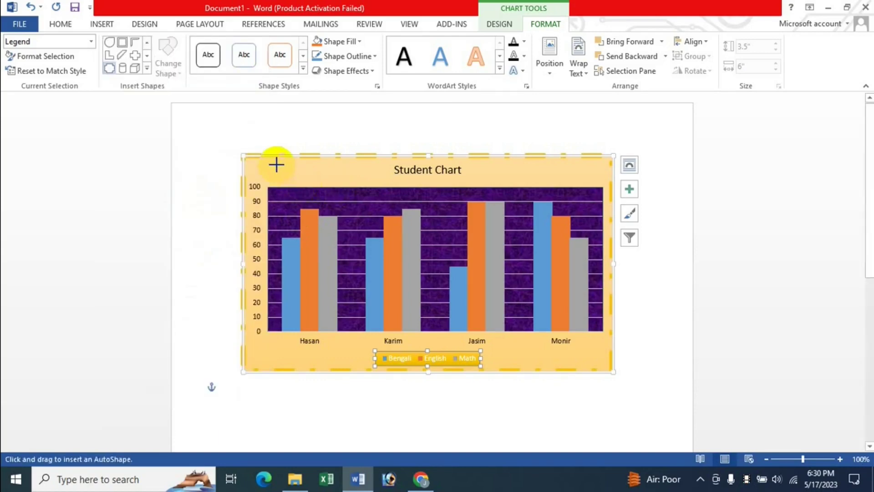
{"action": "left_click_drag", "start_coordinate": [269, 156], "coordinate": [315, 183]}
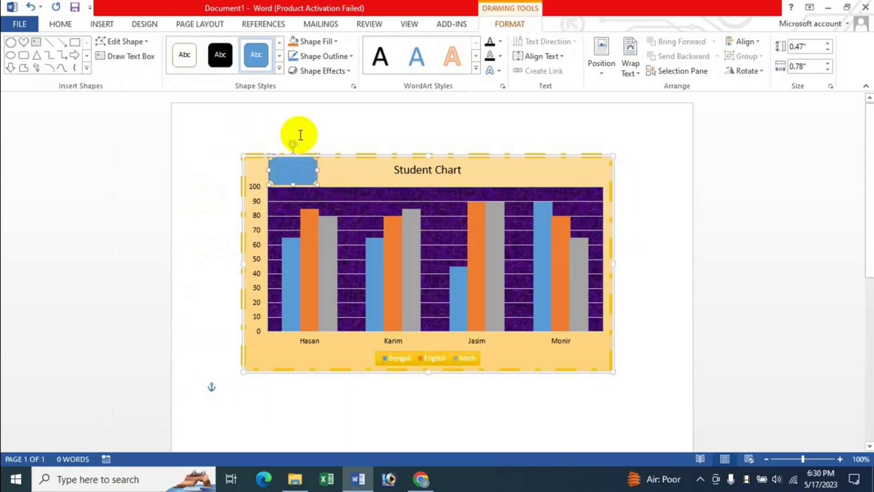
Step: Change the new plaque shape into a right-arrow callout
{"action": "left_click", "coordinate": [311, 171]}
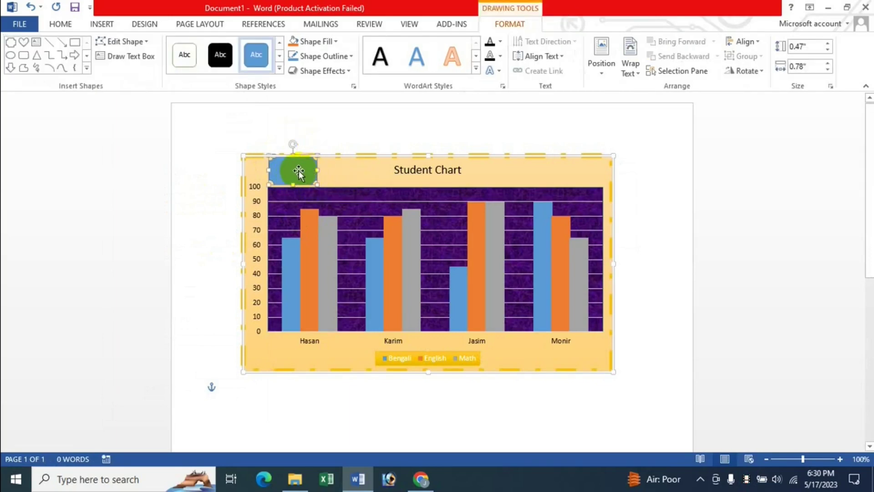
{"action": "left_click", "coordinate": [144, 42]}
{"action": "mouse_move", "coordinate": [138, 57]}
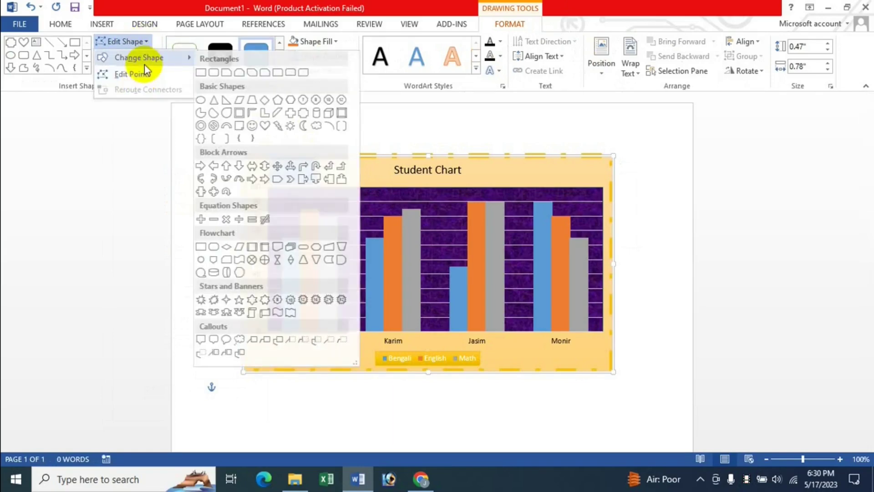
{"action": "left_click", "coordinate": [305, 182]}
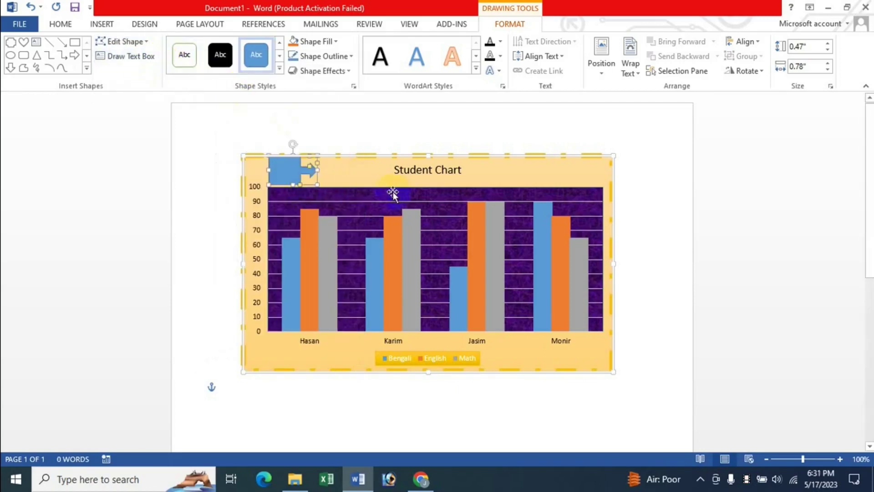
Step: Apply a gold preset Shape Style to the arrow callout, leaving its fill unchanged
{"action": "left_click", "coordinate": [279, 68]}
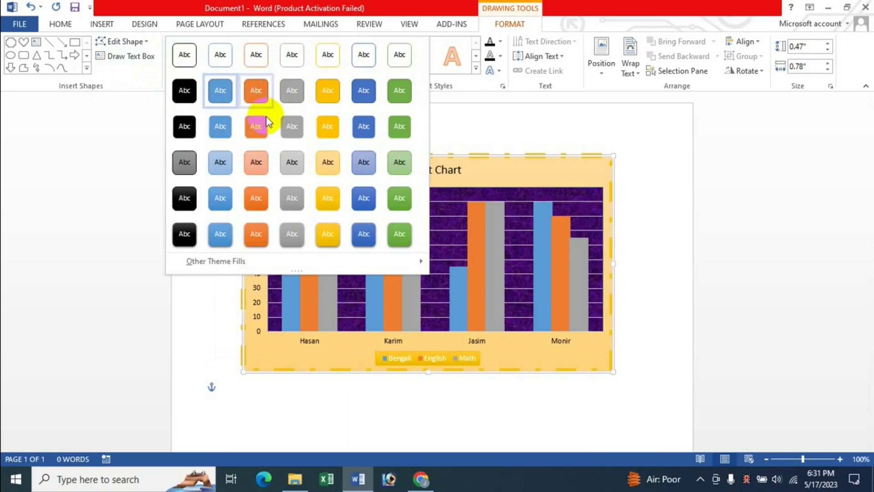
{"action": "left_click", "coordinate": [324, 130]}
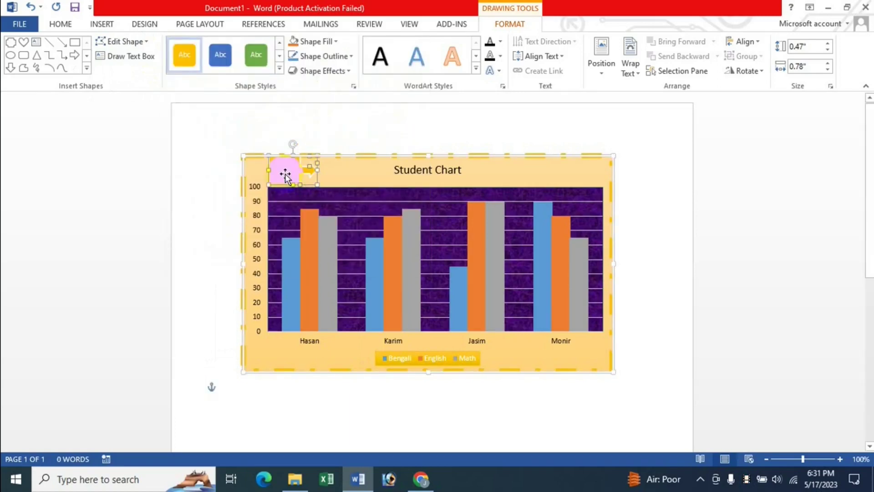
{"action": "left_click", "coordinate": [333, 43]}
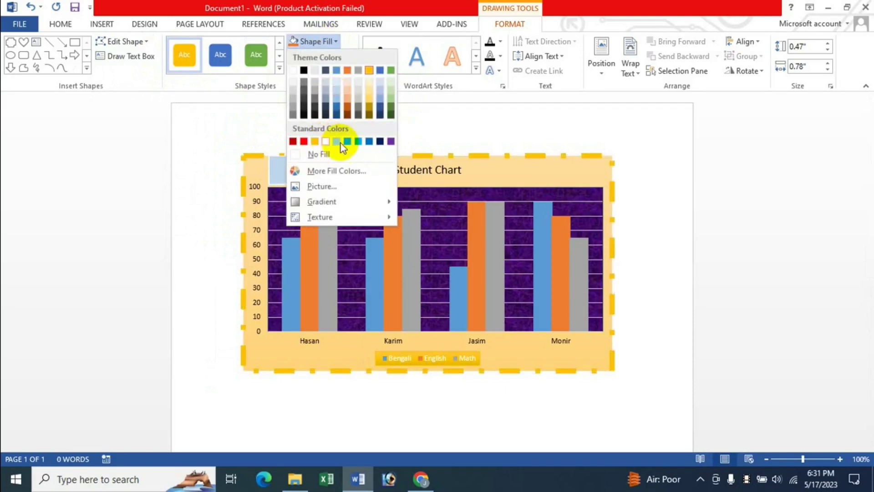
{"action": "key", "text": "Escape"}
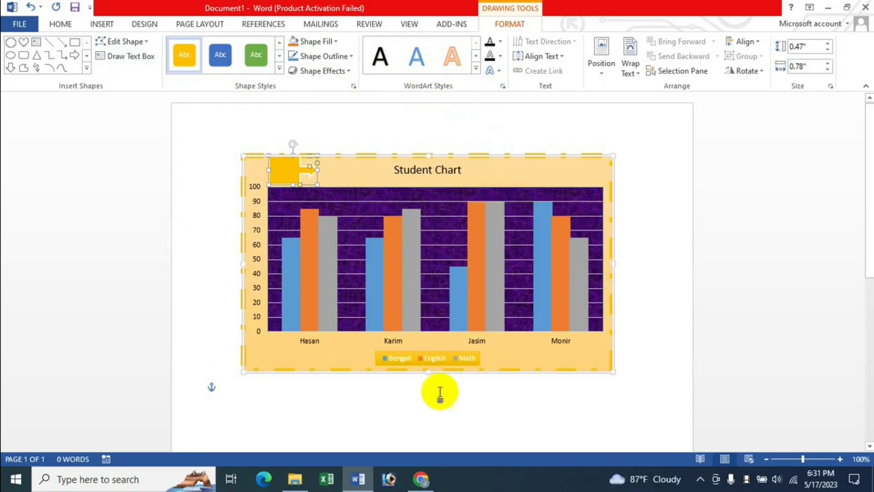
Step: Scroll through the YouTube channel's Videos list, return to the top, then go back to Word
{"action": "left_click", "coordinate": [420, 479]}
{"action": "scroll", "coordinate": [515, 229], "scroll_direction": "down", "scroll_amount": 3}
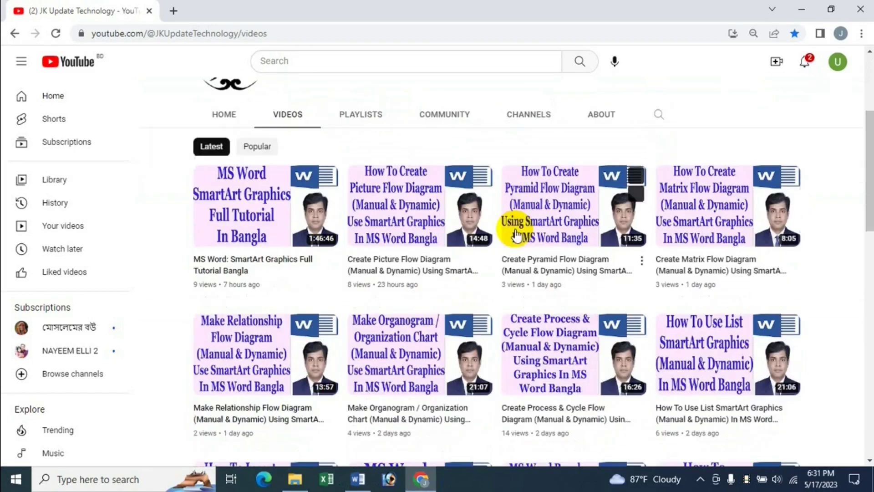
{"action": "scroll", "coordinate": [517, 230], "scroll_direction": "down", "scroll_amount": 4}
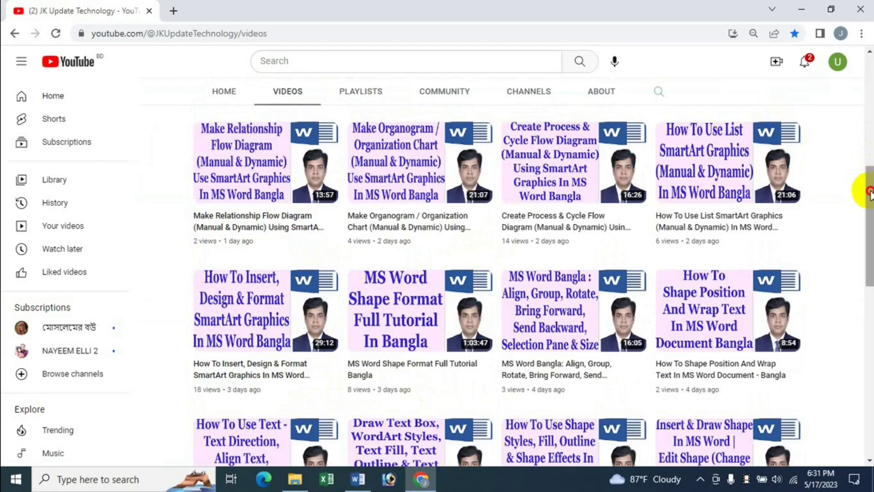
{"action": "left_click_drag", "start_coordinate": [869, 166], "coordinate": [866, 271]}
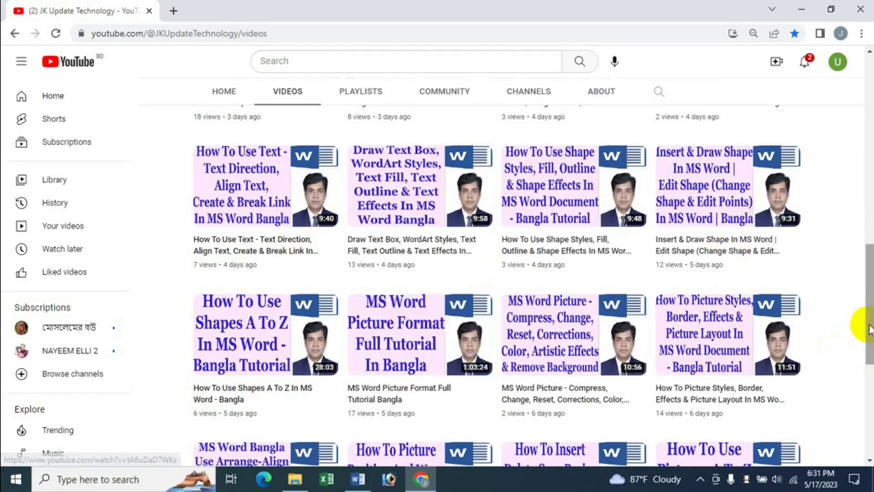
{"action": "mouse_move", "coordinate": [865, 291]}
{"action": "left_mouse_down"}
{"action": "mouse_move", "coordinate": [869, 119]}
{"action": "mouse_move", "coordinate": [776, 97]}
{"action": "left_mouse_up"}
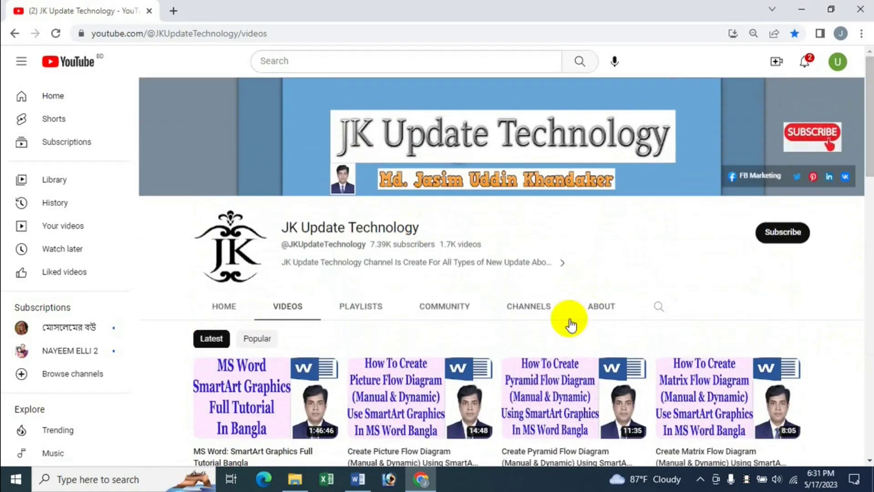
{"action": "left_click", "coordinate": [358, 479]}
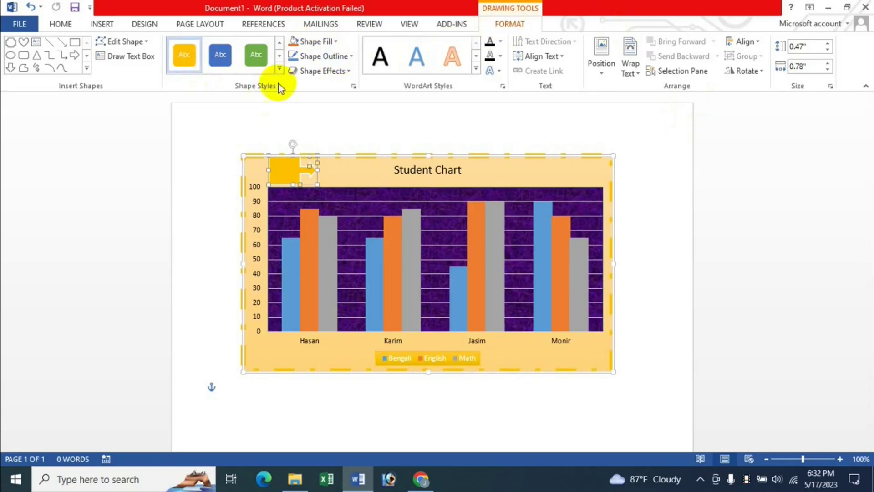
Step: Browse the callout's Shape Outline colours and Soft Edges effects without applying any, then reselect it
{"action": "left_click", "coordinate": [282, 181]}
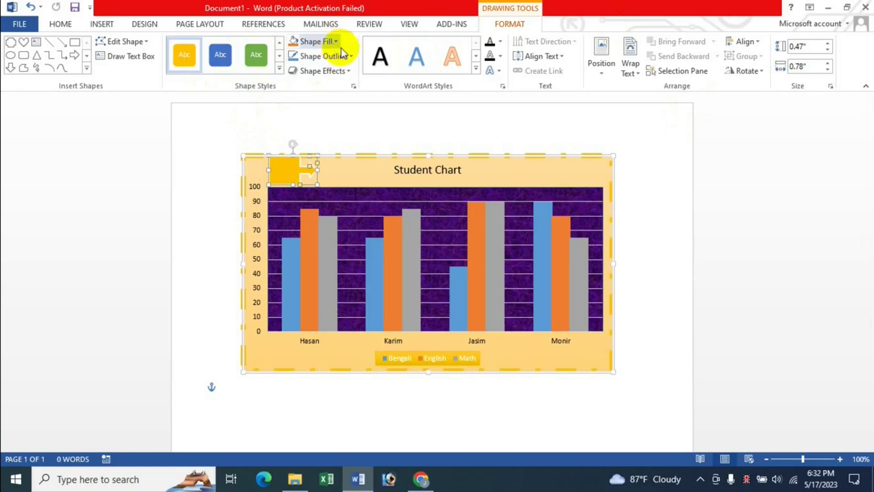
{"action": "left_click", "coordinate": [351, 56]}
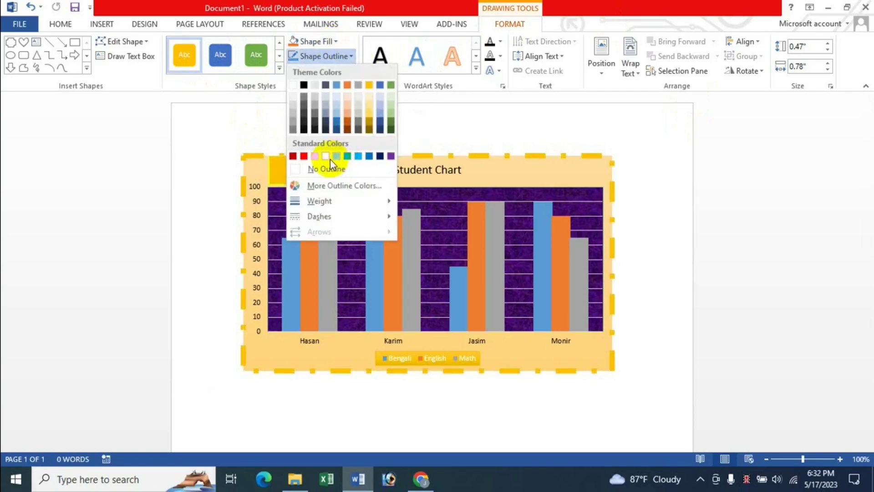
{"action": "left_click", "coordinate": [359, 85]}
{"action": "left_click", "coordinate": [350, 72]}
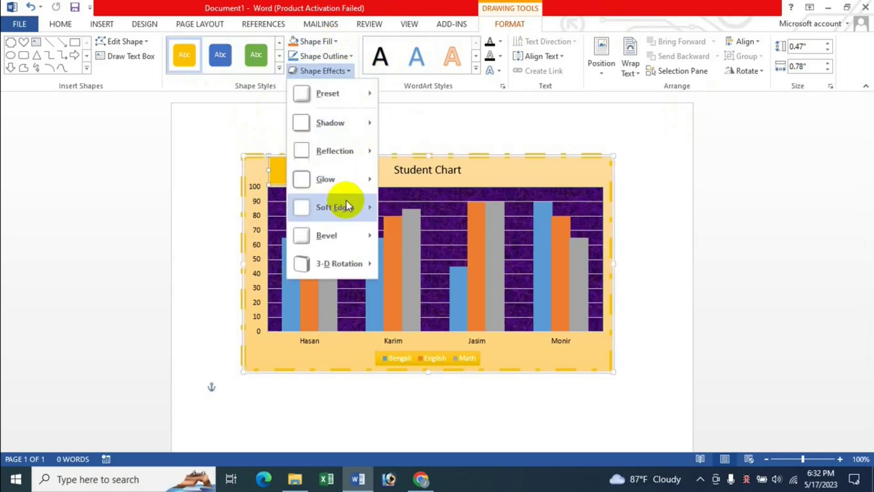
{"action": "mouse_move", "coordinate": [335, 207]}
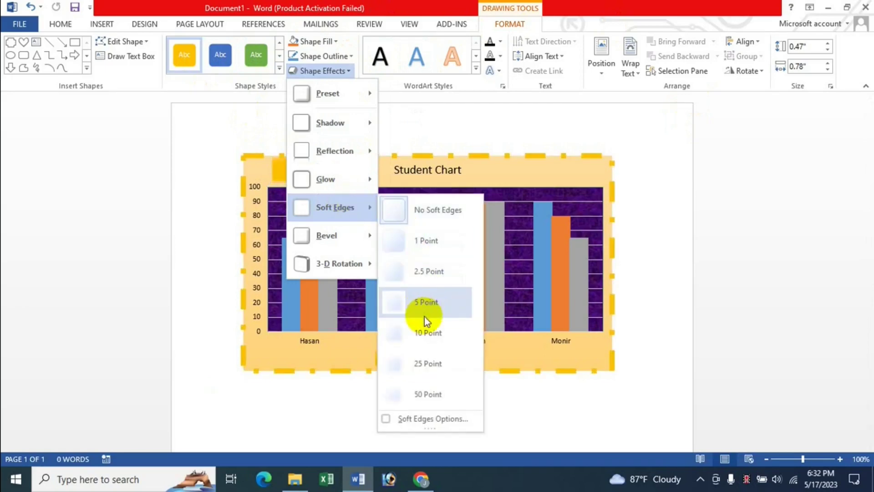
{"action": "left_click", "coordinate": [333, 171]}
{"action": "left_click", "coordinate": [295, 175]}
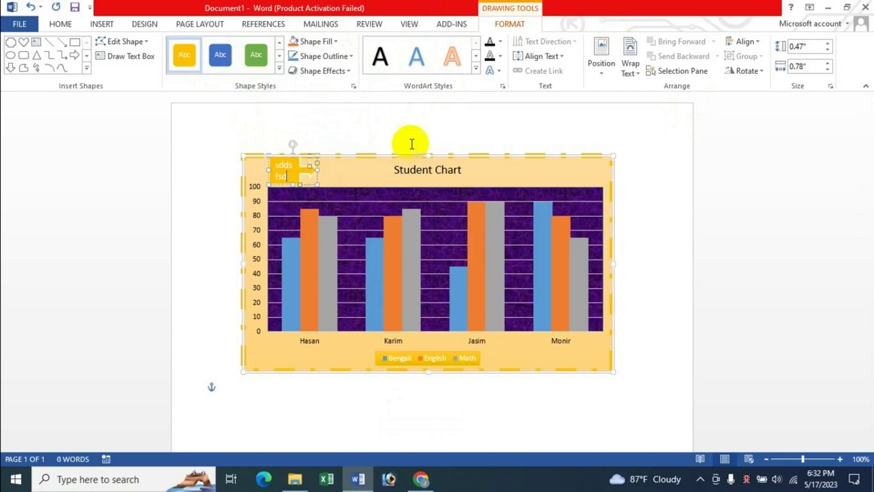
Step: Select all the callout text and apply a WordArt style to it
{"action": "left_click", "coordinate": [287, 172]}
{"action": "triple_click", "coordinate": [288, 171]}
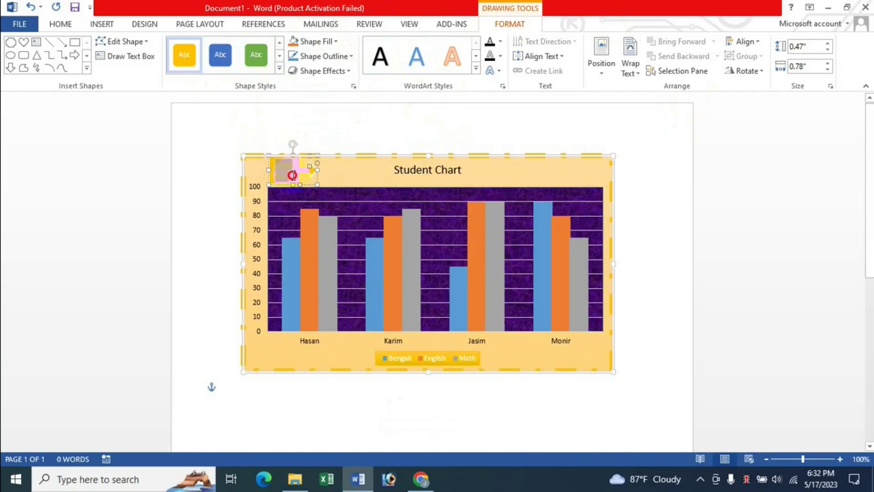
{"action": "left_click", "coordinate": [474, 72]}
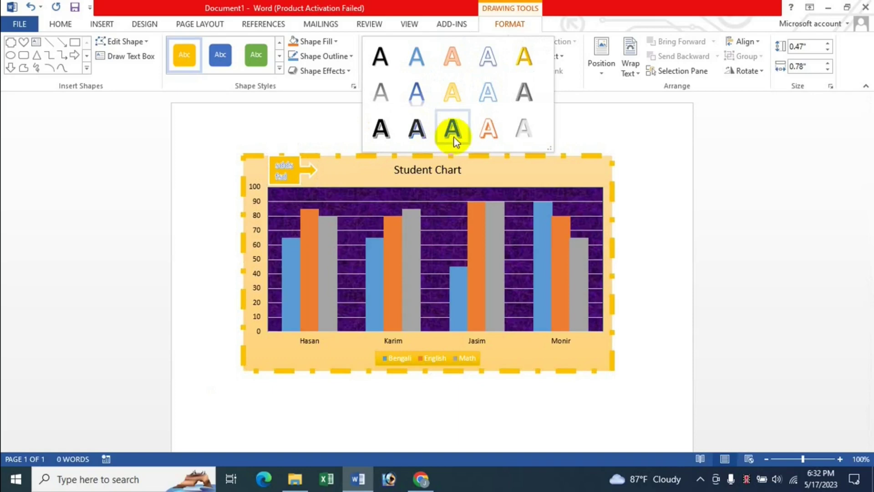
{"action": "left_click", "coordinate": [452, 132]}
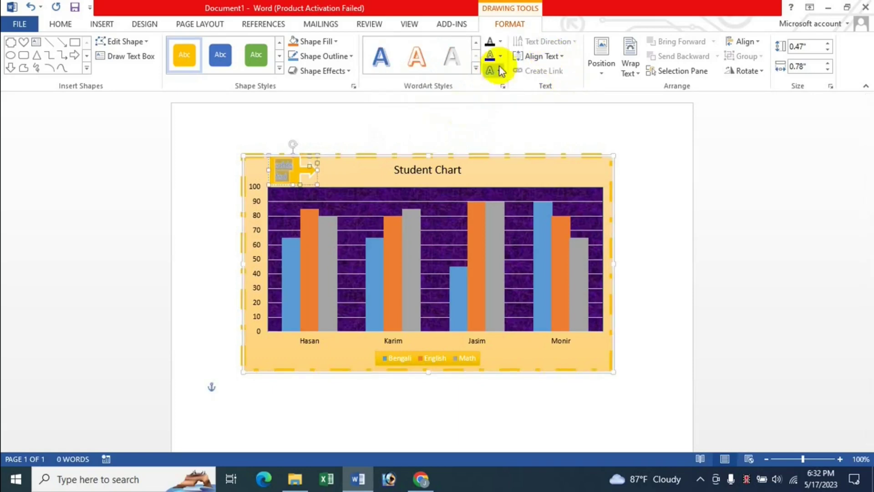
Step: Review the Text Fill and Text Outline colour palettes without changing them
{"action": "left_click", "coordinate": [501, 42]}
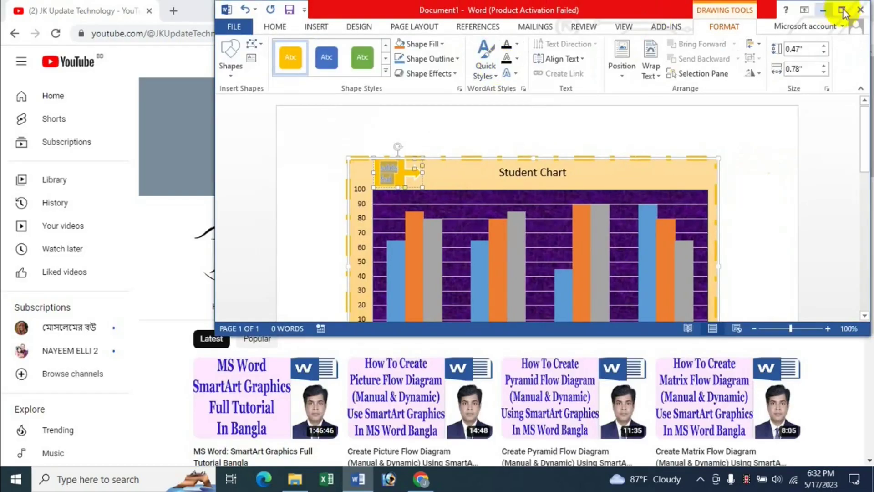
{"action": "left_click", "coordinate": [842, 9]}
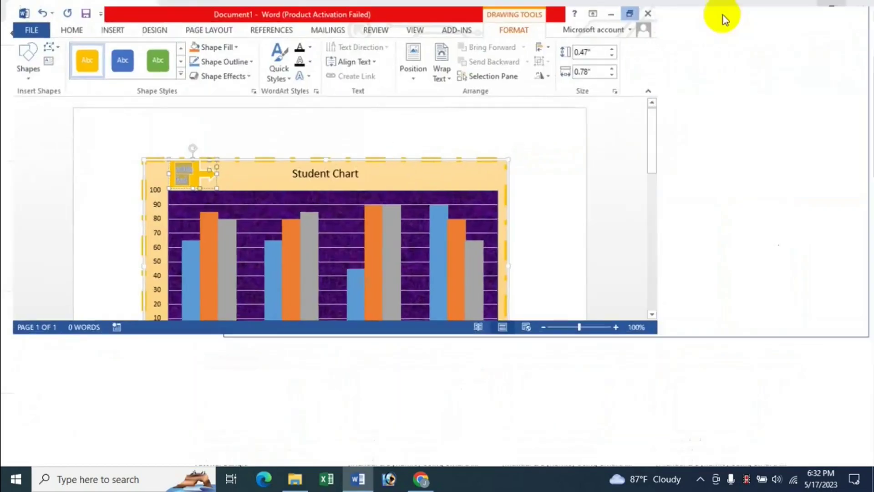
{"action": "left_click", "coordinate": [504, 56]}
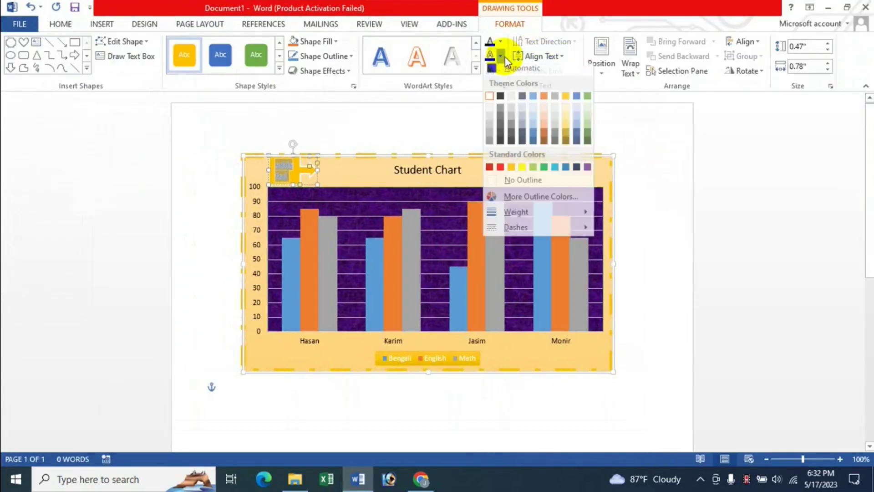
{"action": "left_click", "coordinate": [507, 68]}
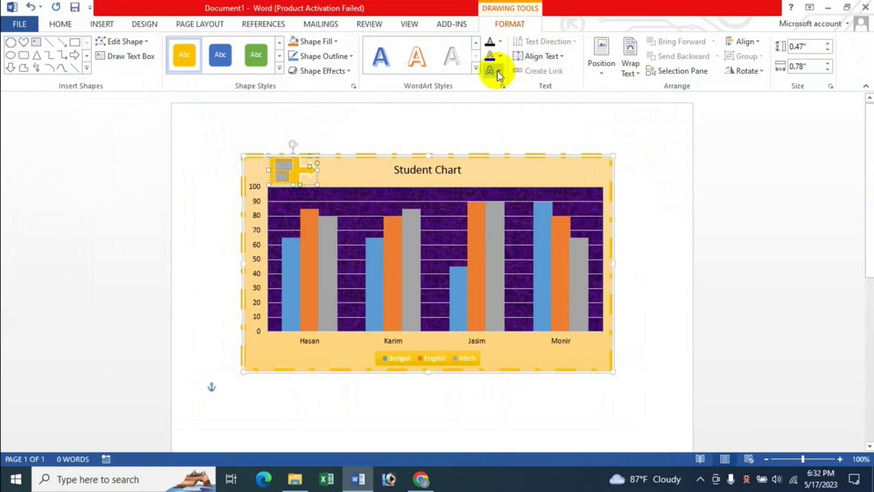
Step: Close the Position gallery without moving the callout, click the chart, and switch to YouTube
{"action": "left_click", "coordinate": [600, 73]}
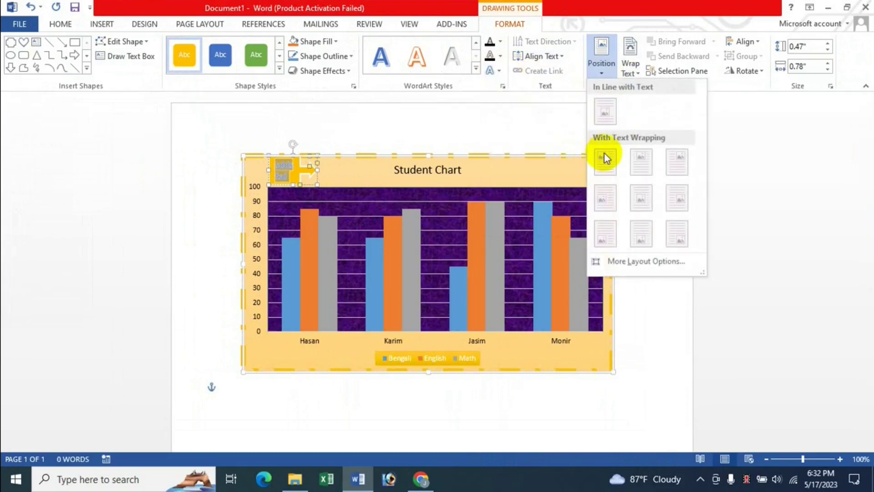
{"action": "left_click", "coordinate": [348, 178]}
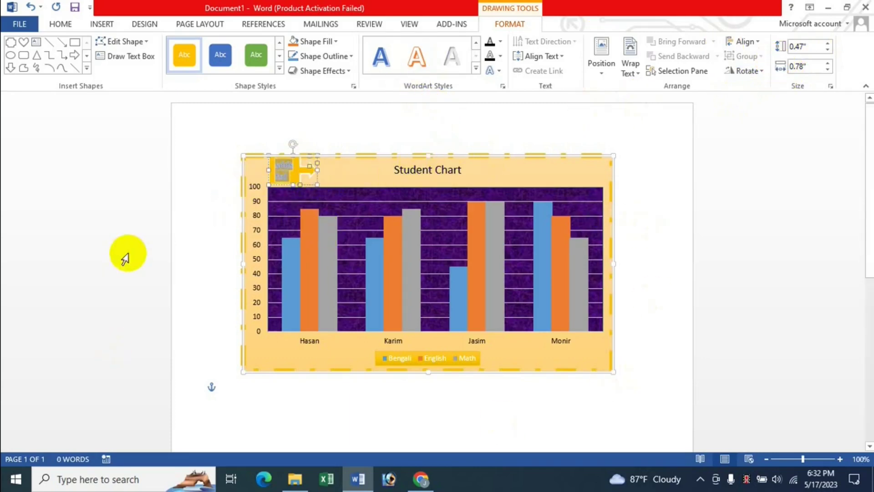
{"action": "left_click", "coordinate": [384, 318]}
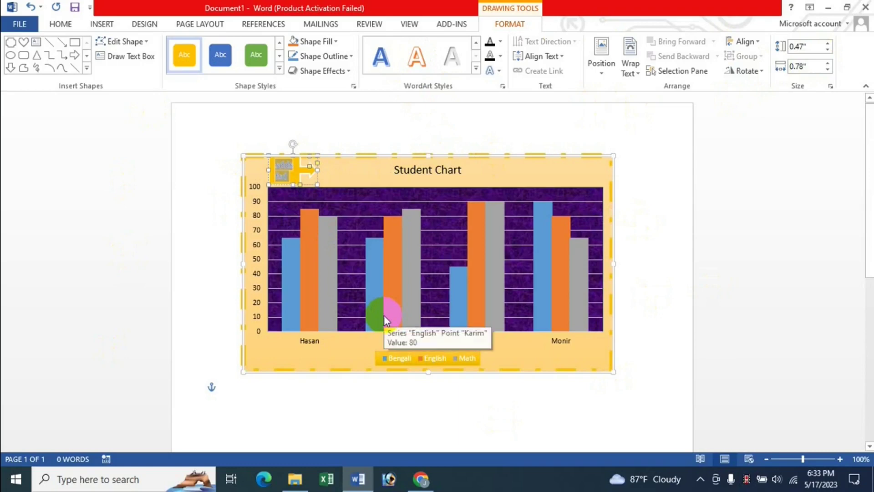
{"action": "left_click", "coordinate": [293, 297]}
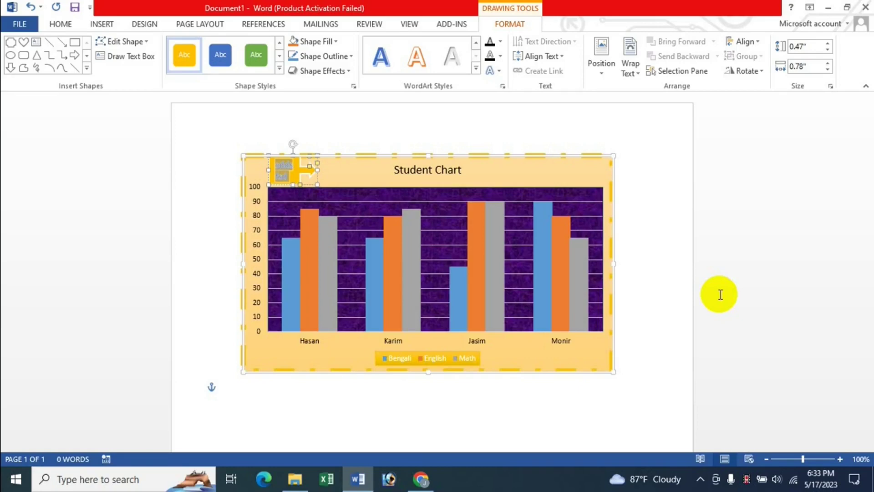
{"action": "left_click", "coordinate": [420, 479]}
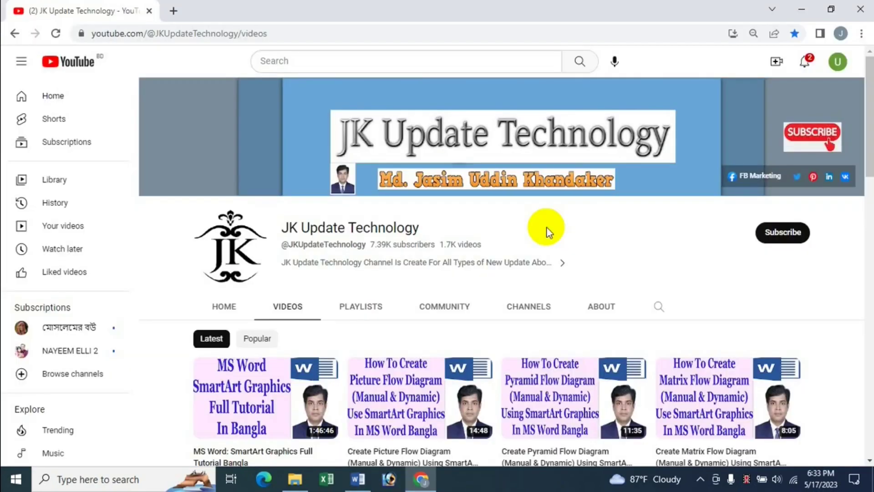